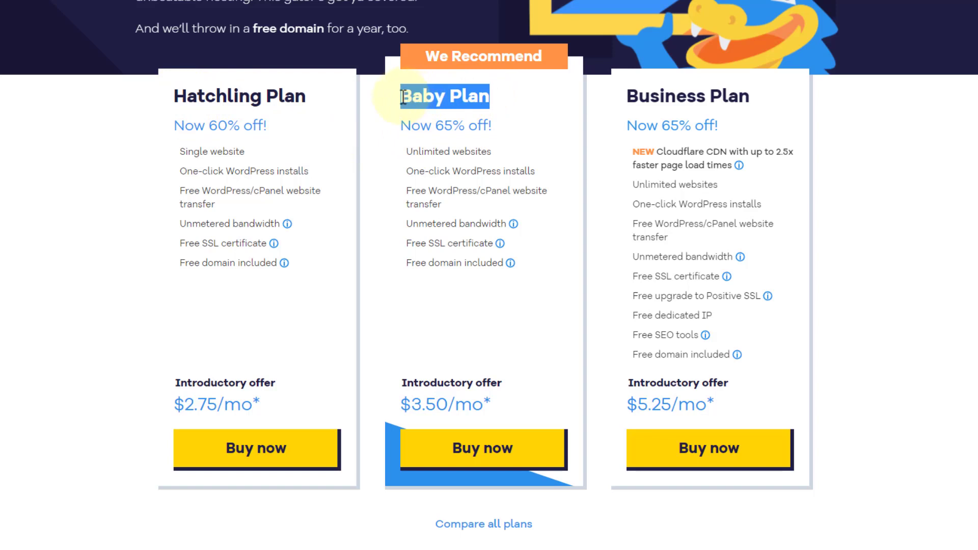
Compare the Hatchling and Baby plan features, then buy the Hatchling Plan at $2.75/mo.
click(378, 132)
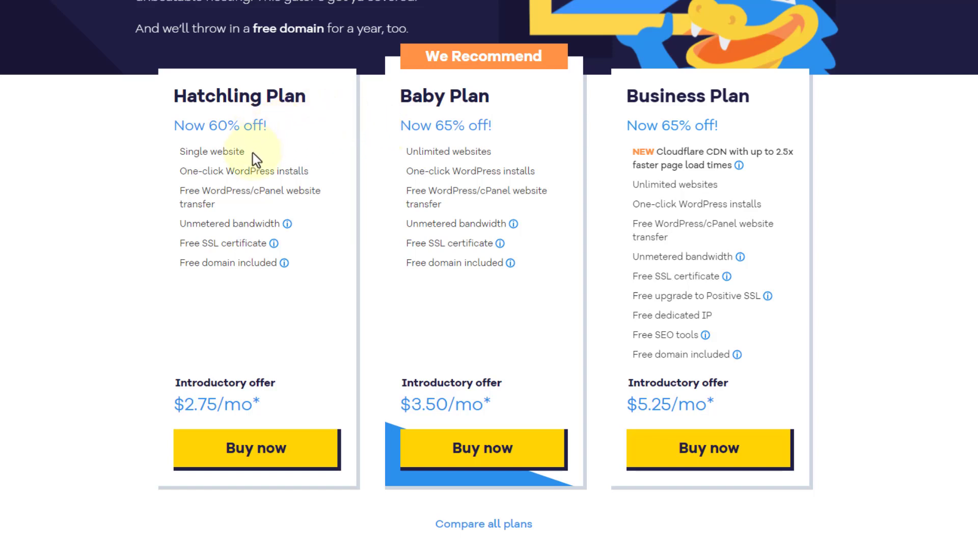
drag(252, 153, 182, 152)
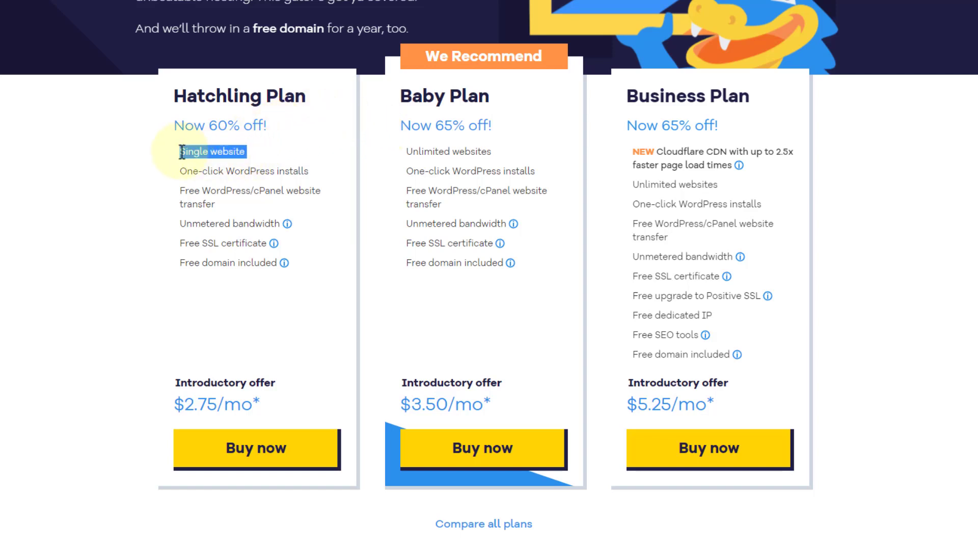
drag(501, 152, 406, 151)
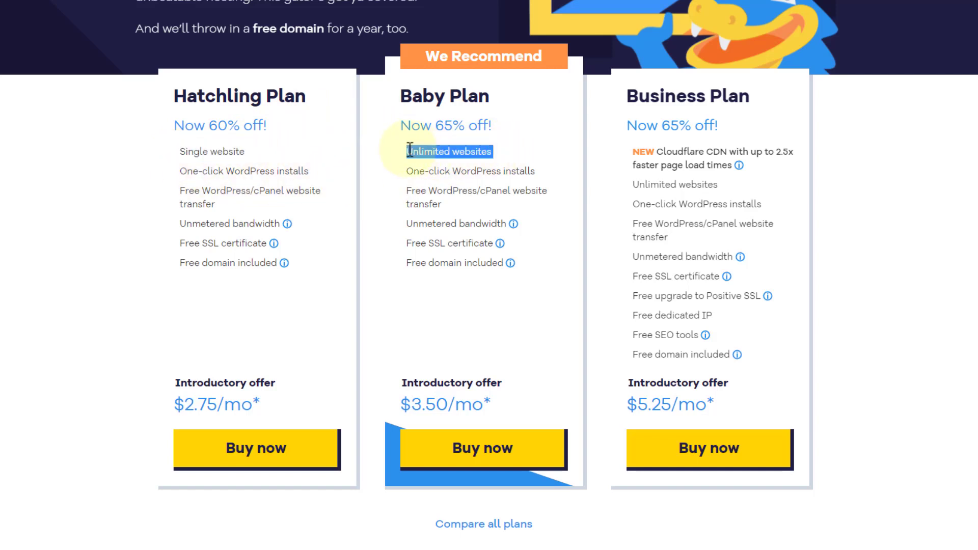
click(365, 155)
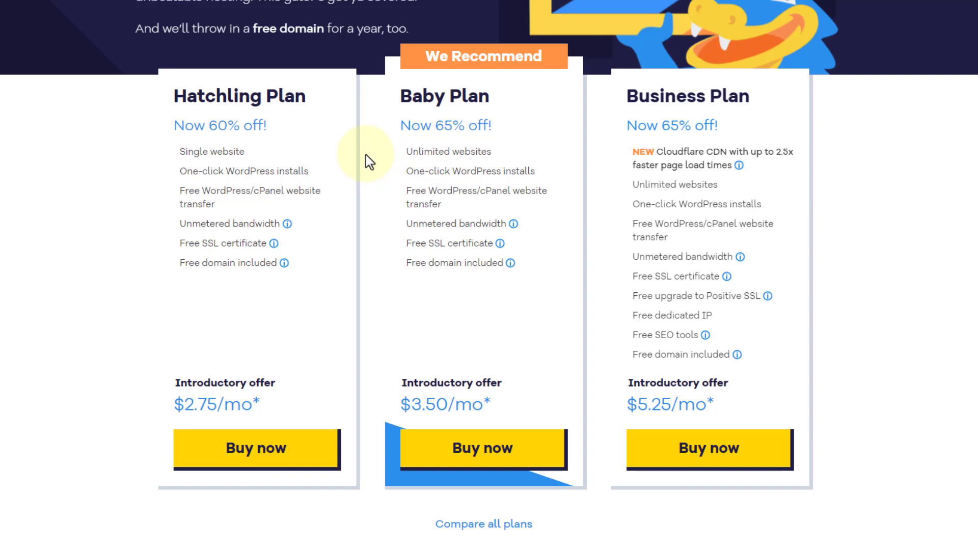
click(274, 450)
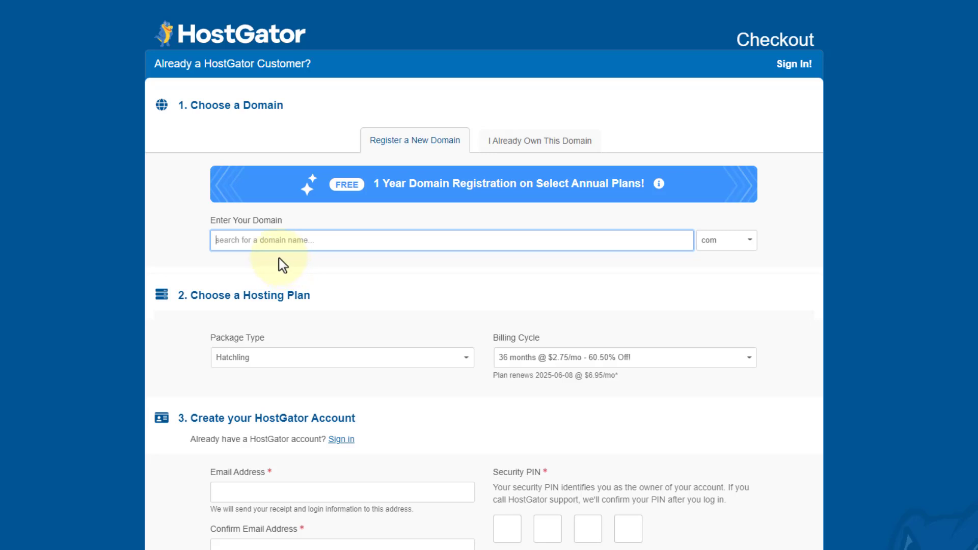
Search for websiteaboutcoffee.com with the .com extension as the free primary domain.
click(286, 242)
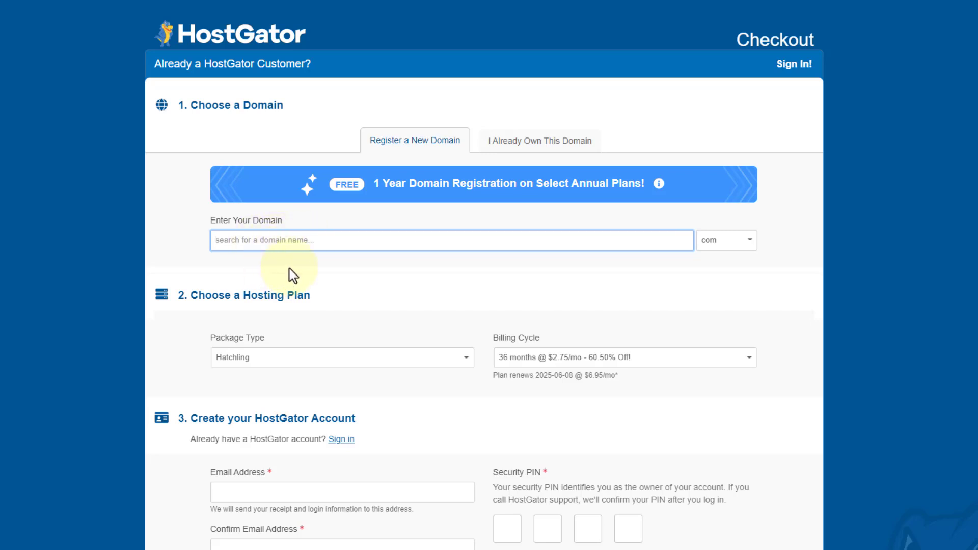
text(websiteaboutcoffee)
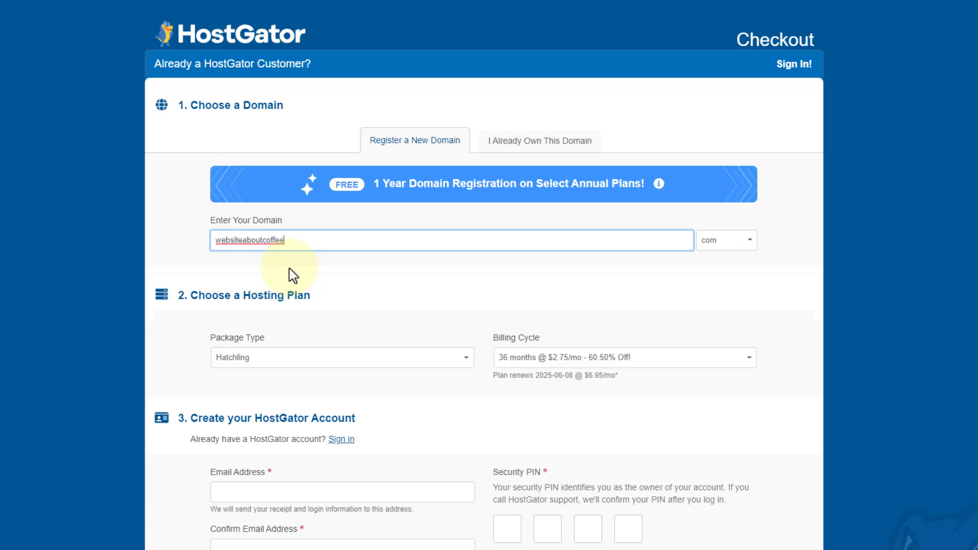
click(749, 245)
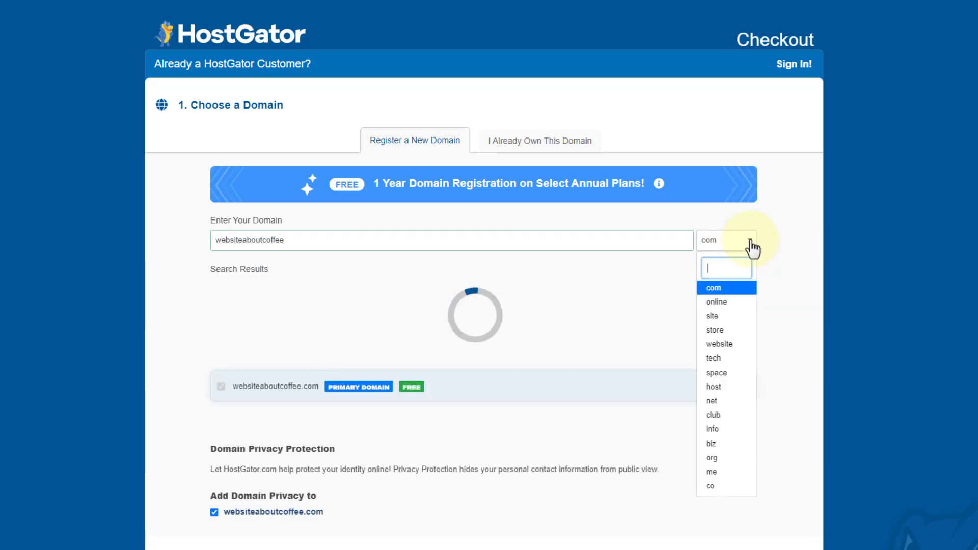
click(724, 291)
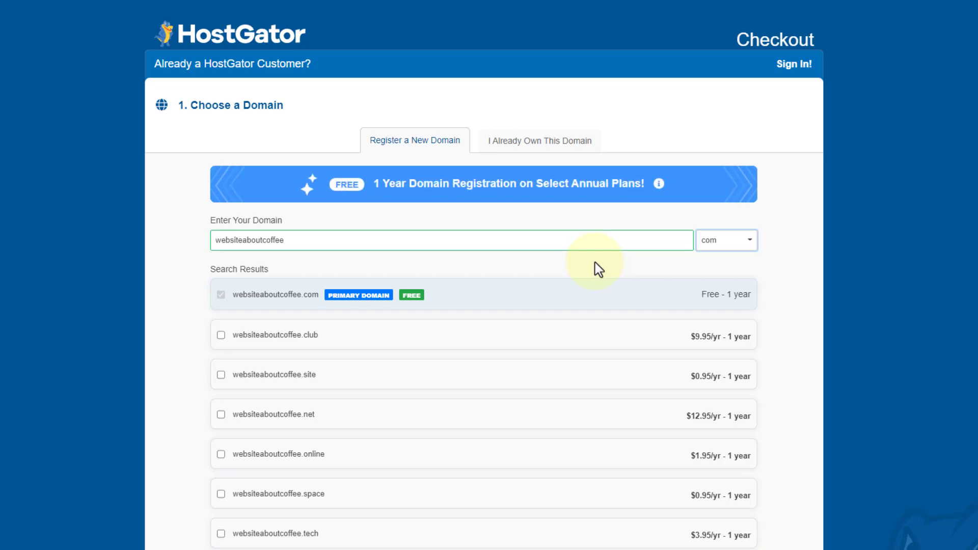
mouse_move(369, 296)
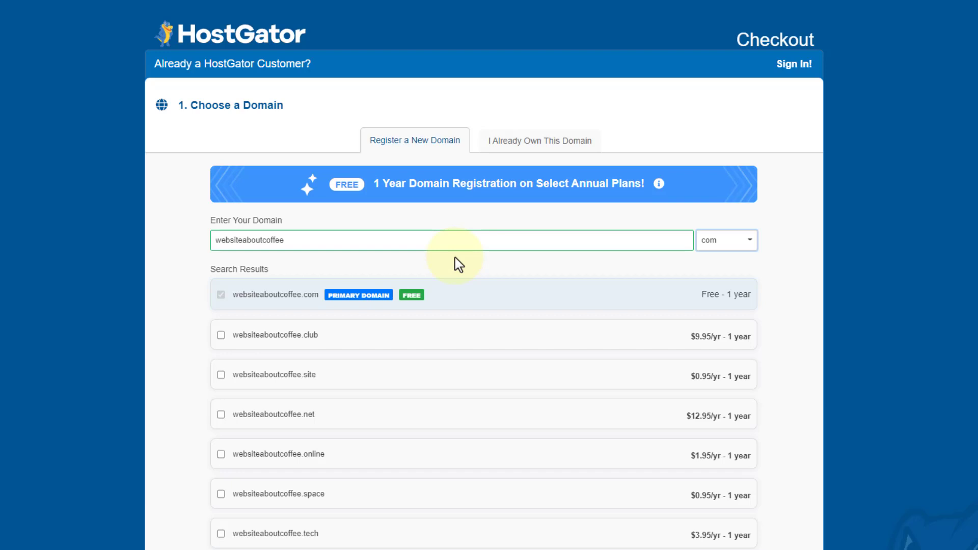
Uncheck Domain Privacy Protection ($14.95/yr) for websiteaboutcoffee.com.
scroll(454, 258, down, 10)
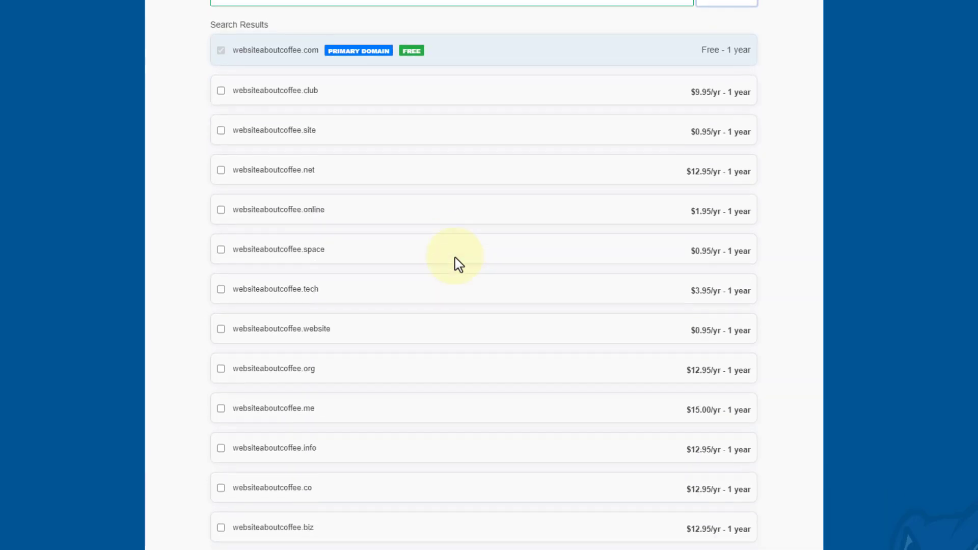
scroll(456, 265, down, 4)
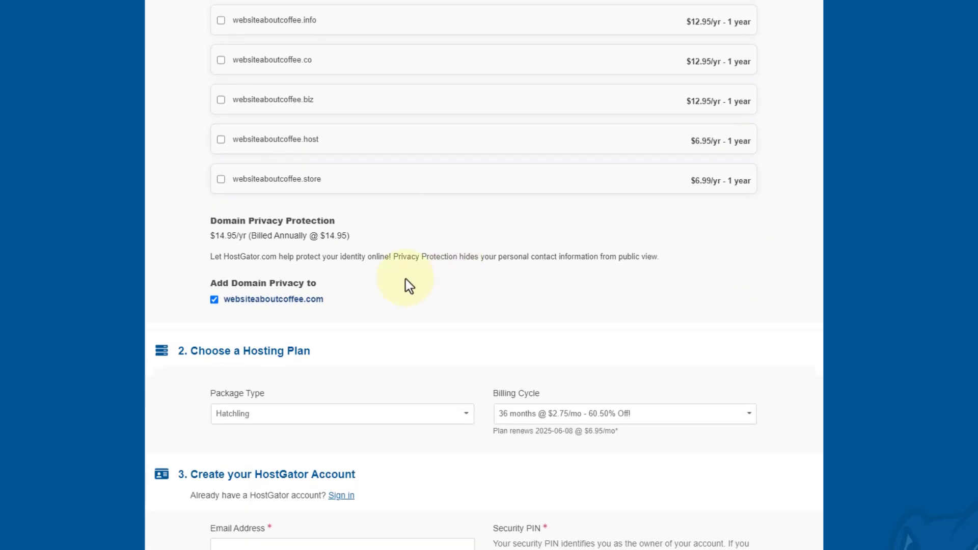
drag(334, 222, 238, 228)
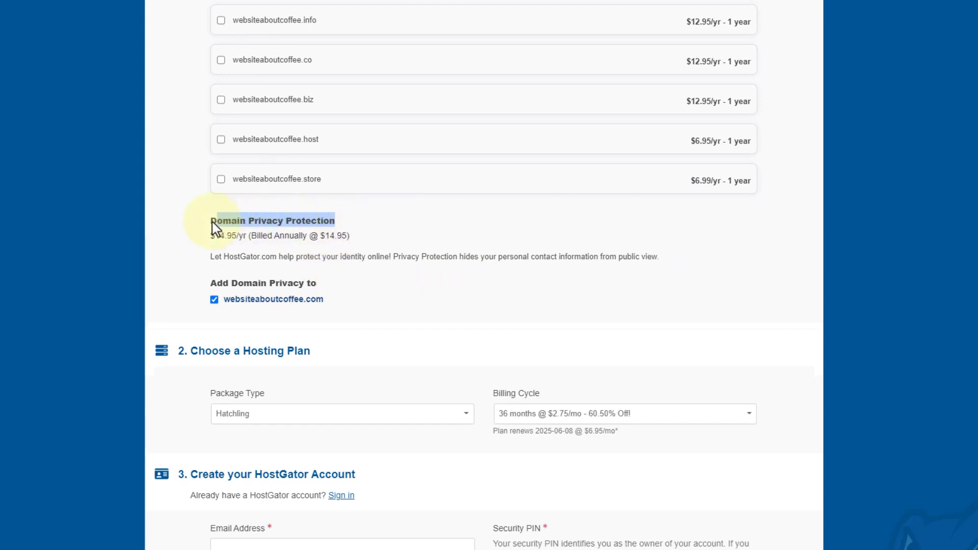
click(187, 243)
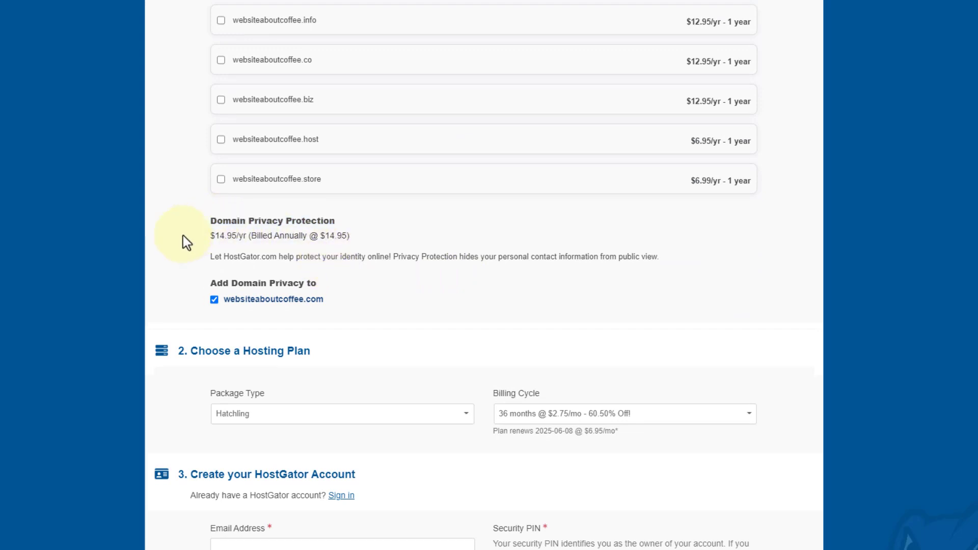
click(211, 301)
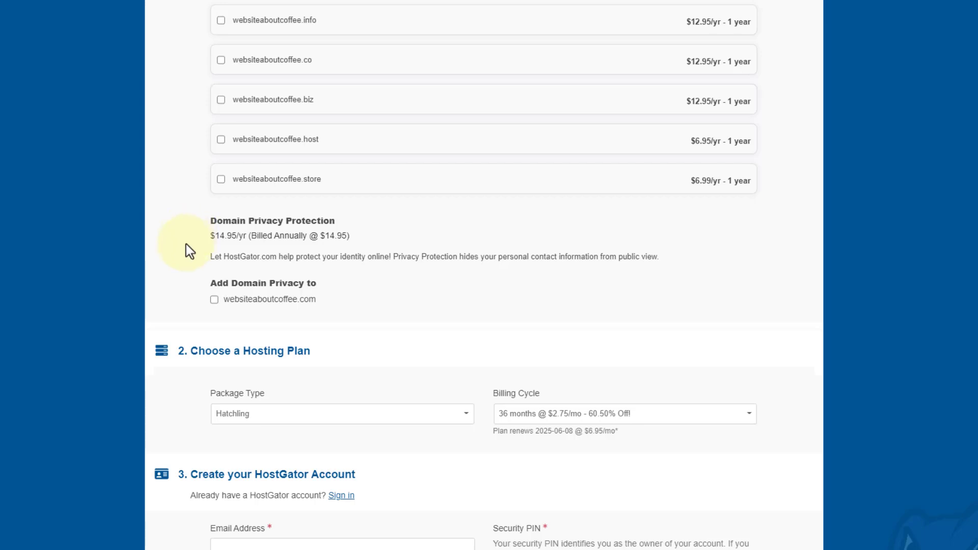
drag(314, 351, 215, 351)
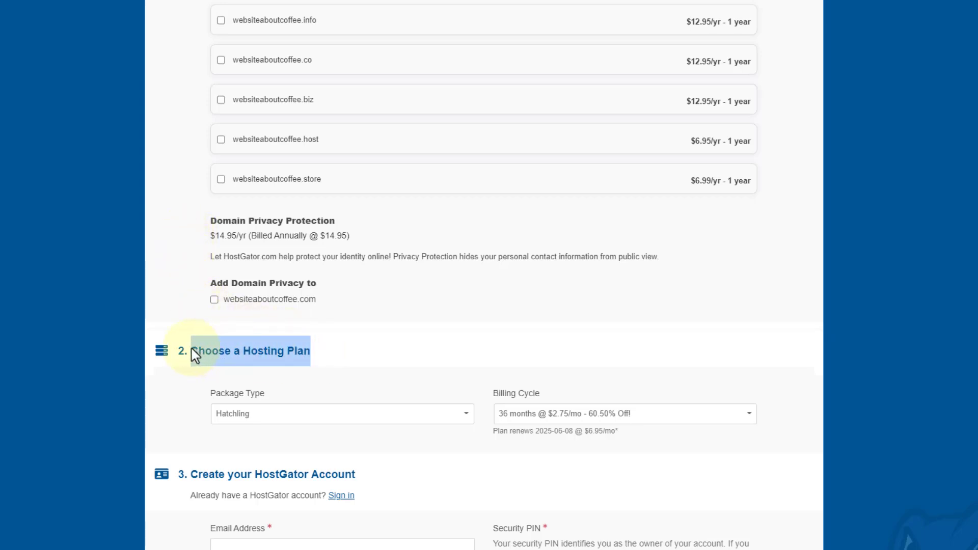
Set the Hatchling Billing Cycle dropdown to 12 months @ $3.95/mo.
scroll(421, 323, down, 2)
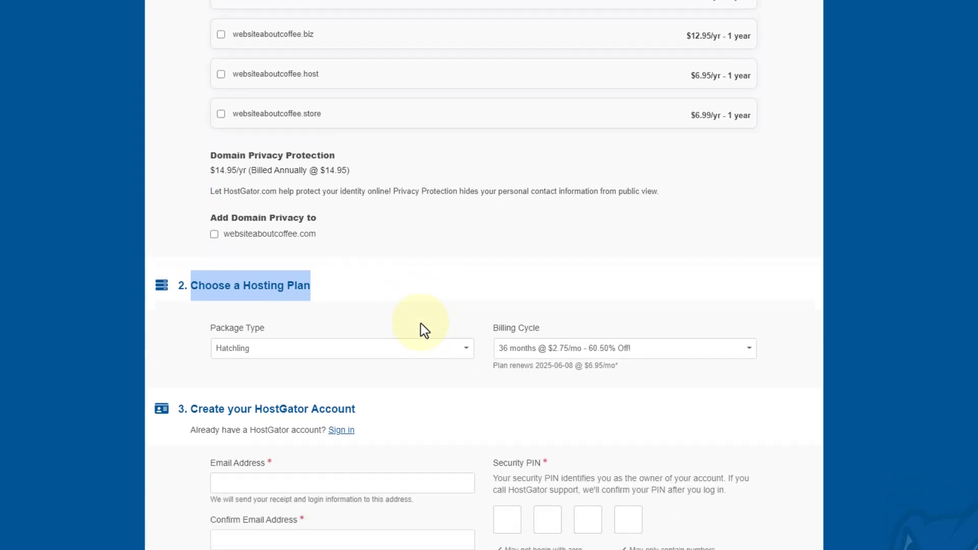
click(359, 314)
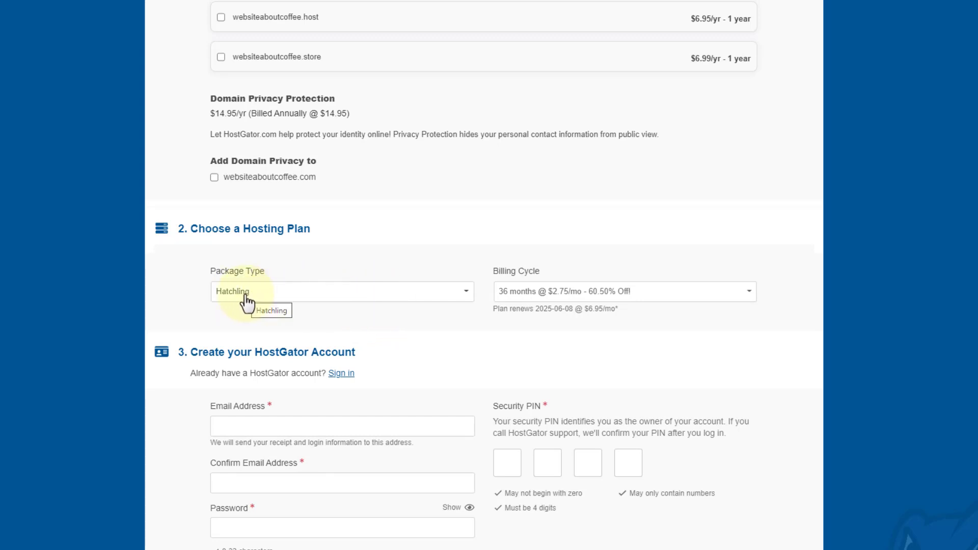
click(665, 294)
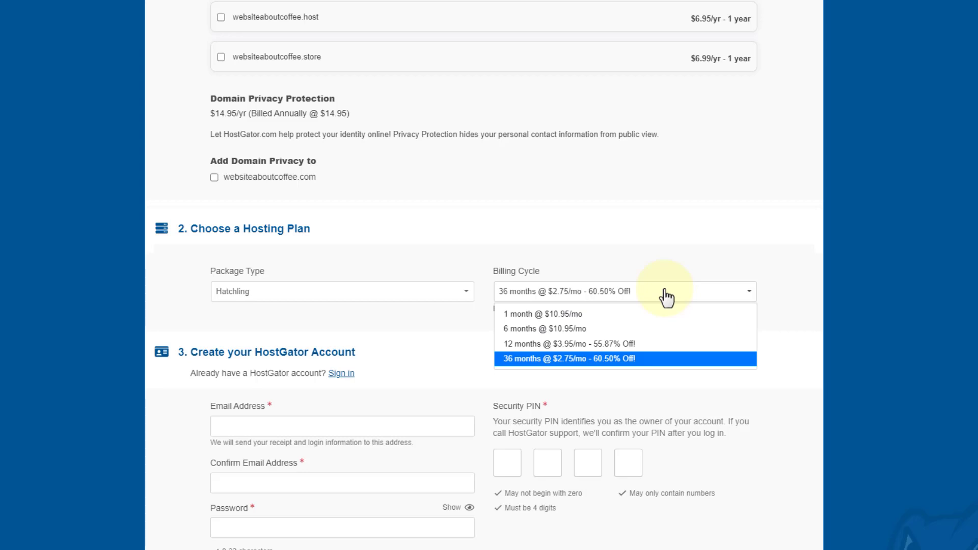
click(595, 343)
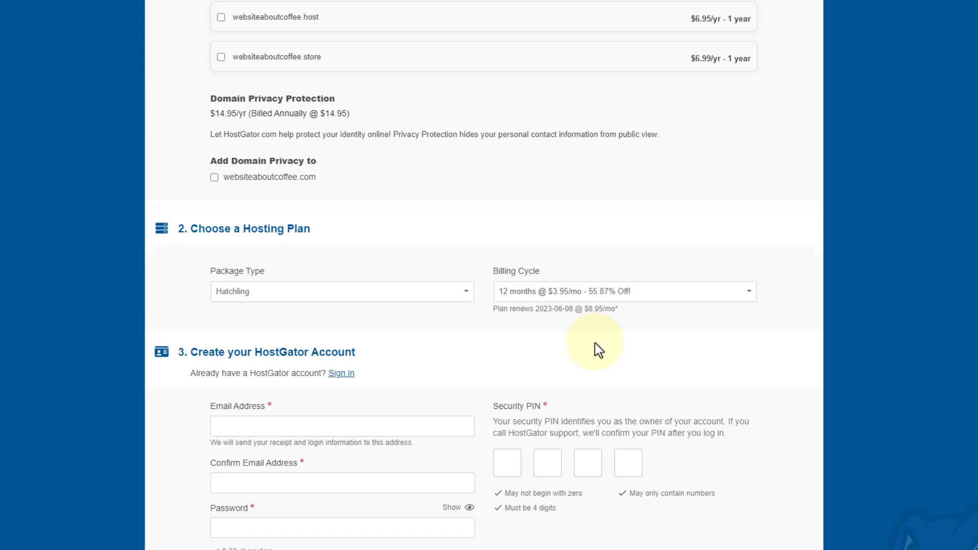
scroll(595, 343, down, 4)
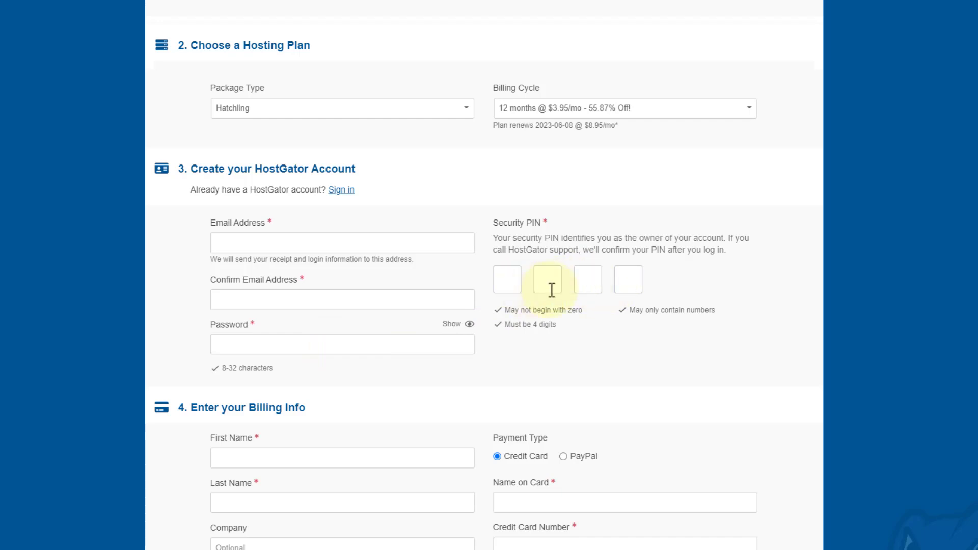
Select PayPal as the Payment Type under Enter your Billing Info.
scroll(551, 290, down, 6)
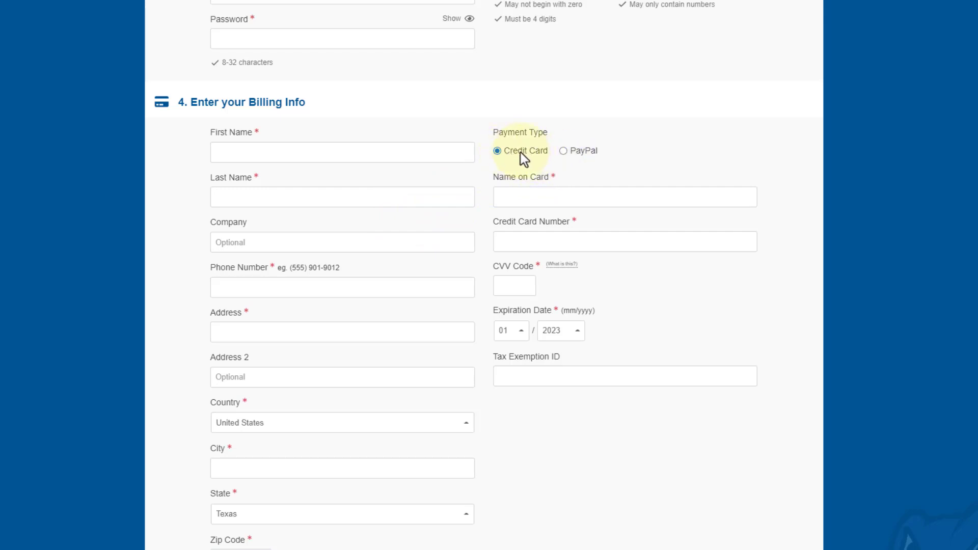
click(563, 151)
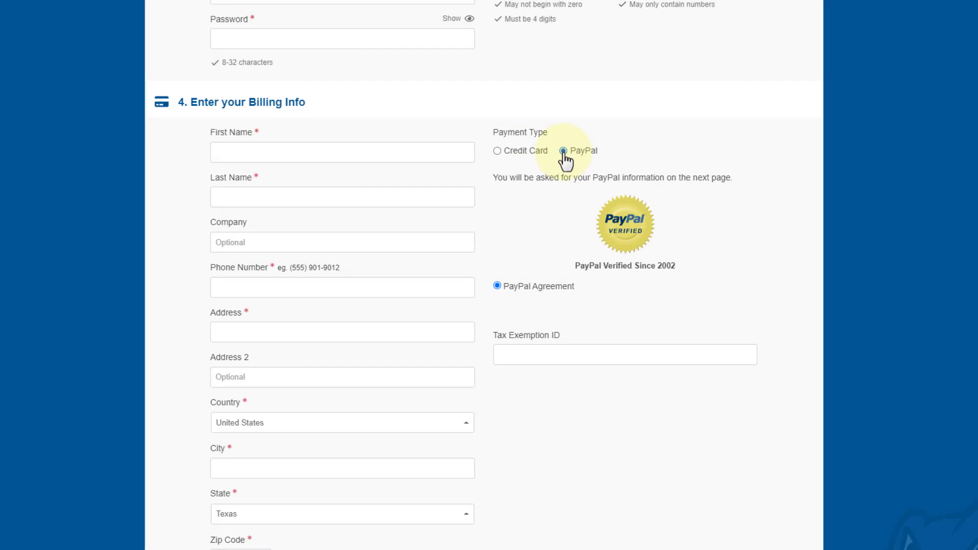
scroll(566, 159, down, 10)
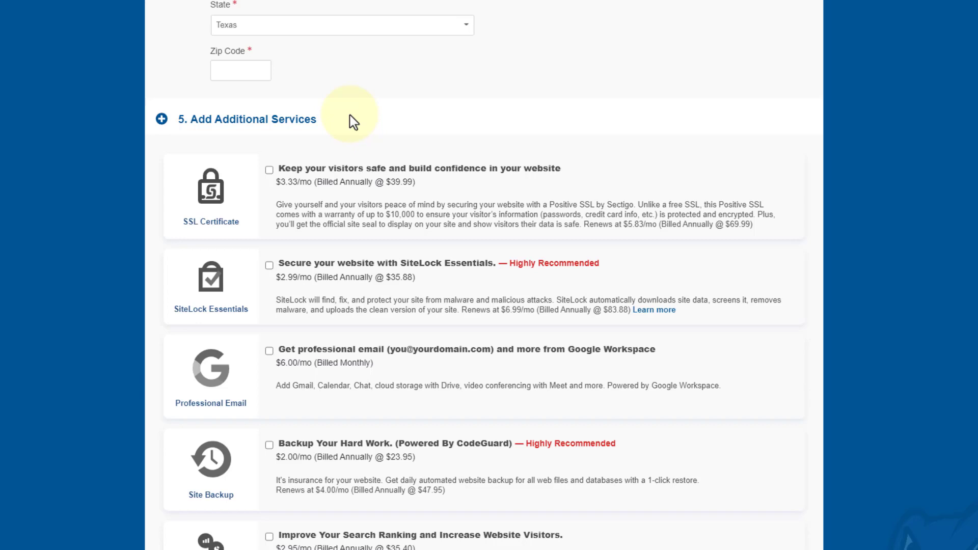
Replace coupon SNAPPY with WPBUILDING, validate it, and check the $38.38 amount due.
scroll(352, 121, down, 8)
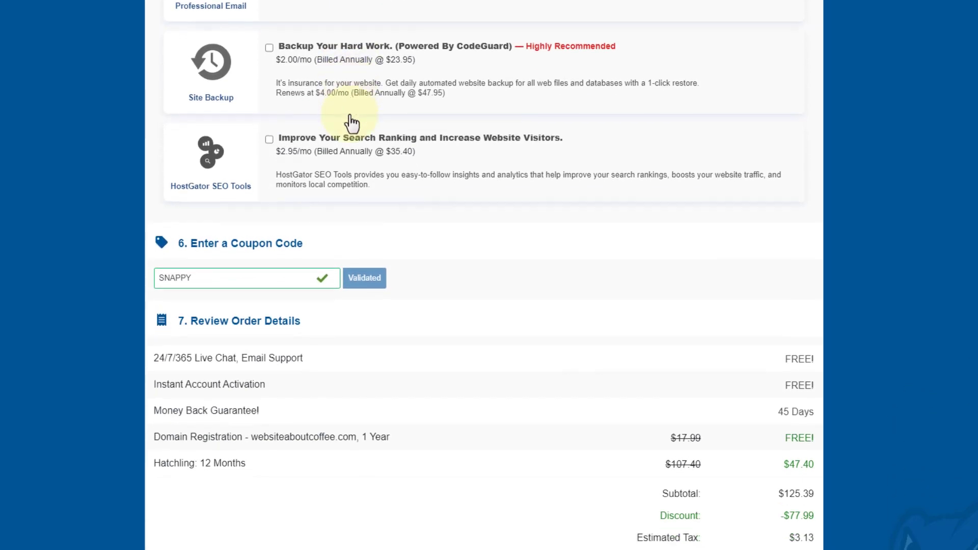
scroll(351, 122, down, 2)
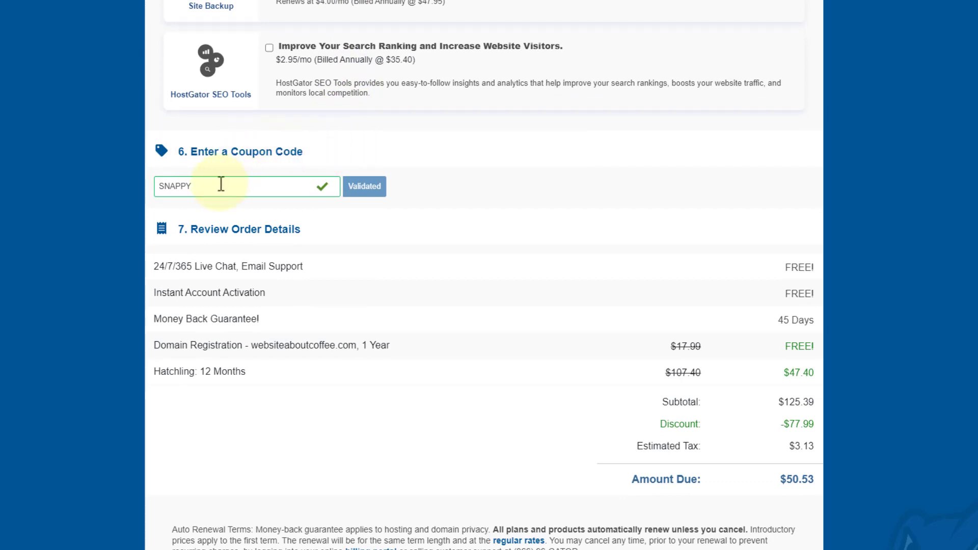
drag(220, 184, 157, 186)
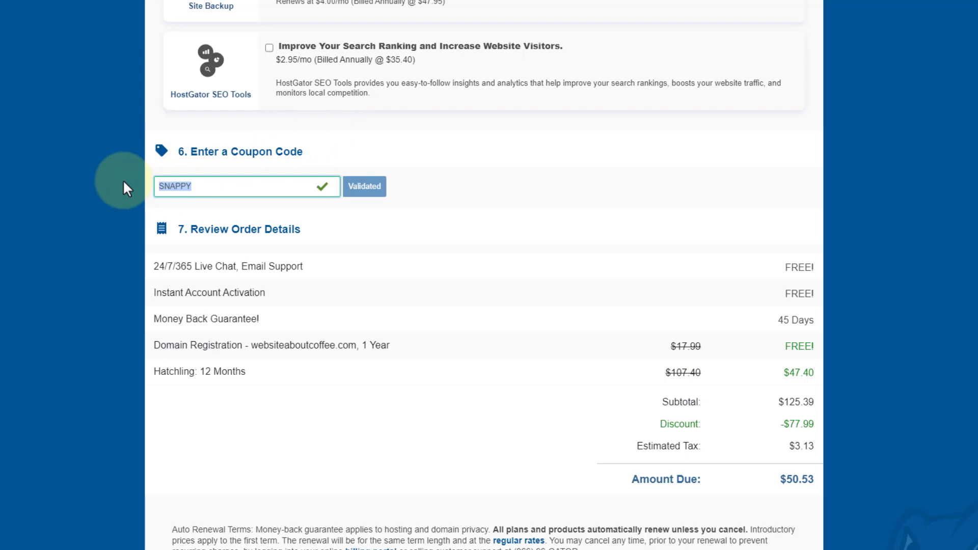
key(BackSpace)
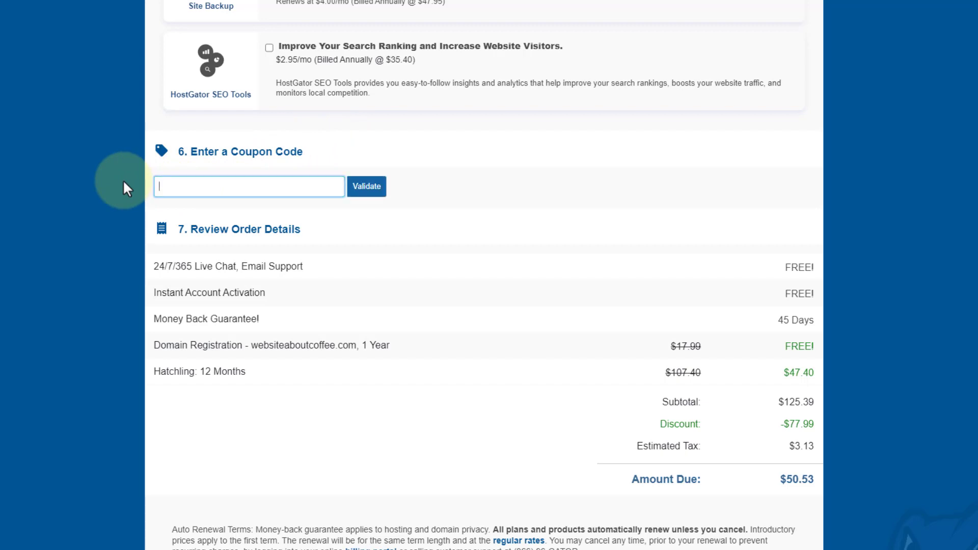
text(WP)
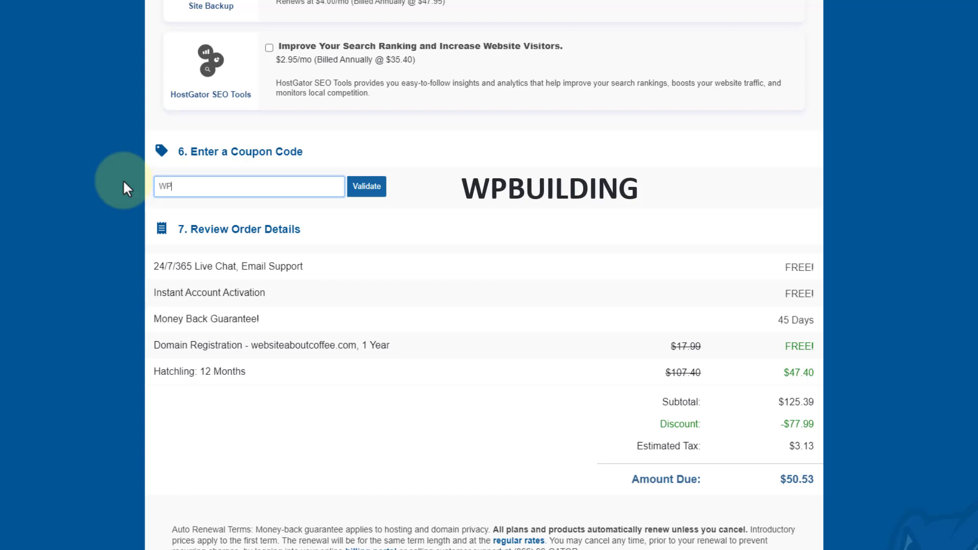
text(BUILD)
text(ING)
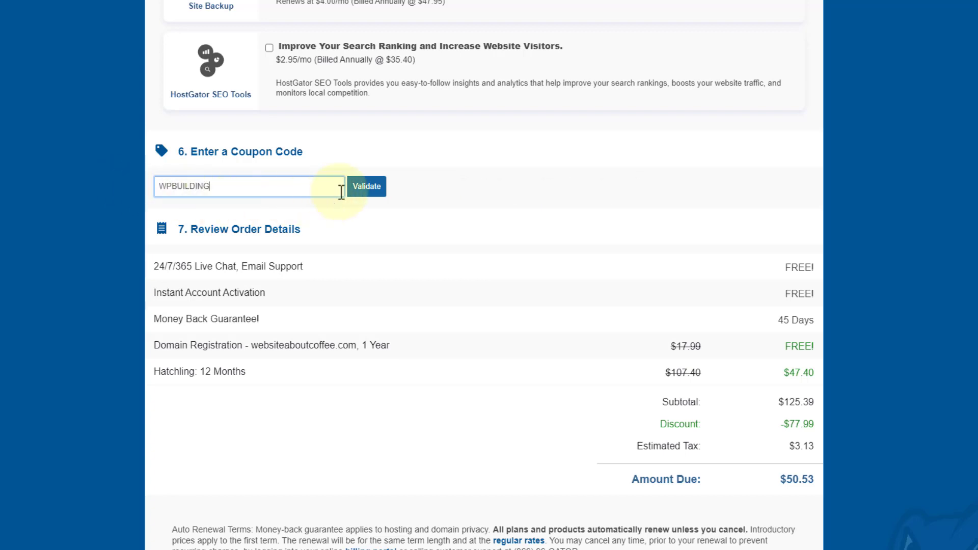
click(364, 189)
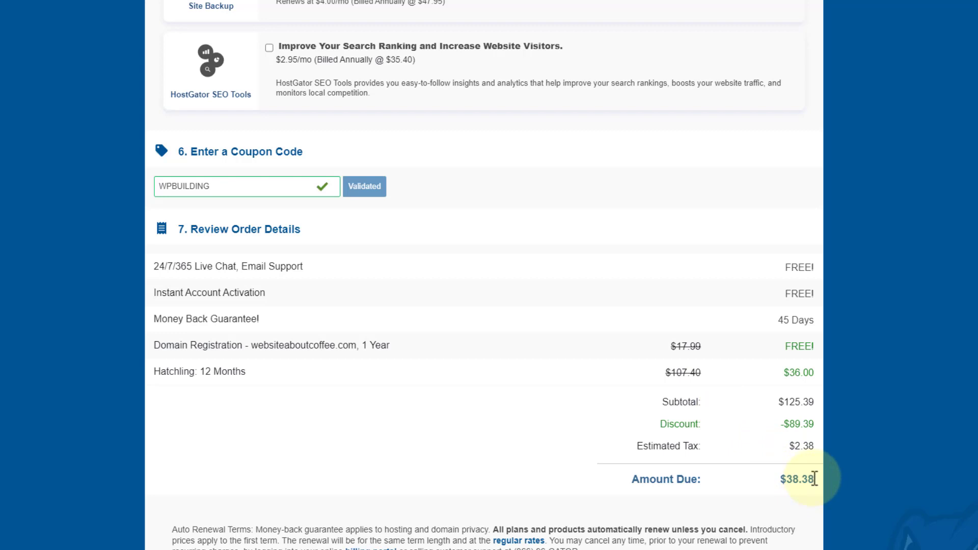
drag(815, 478, 757, 469)
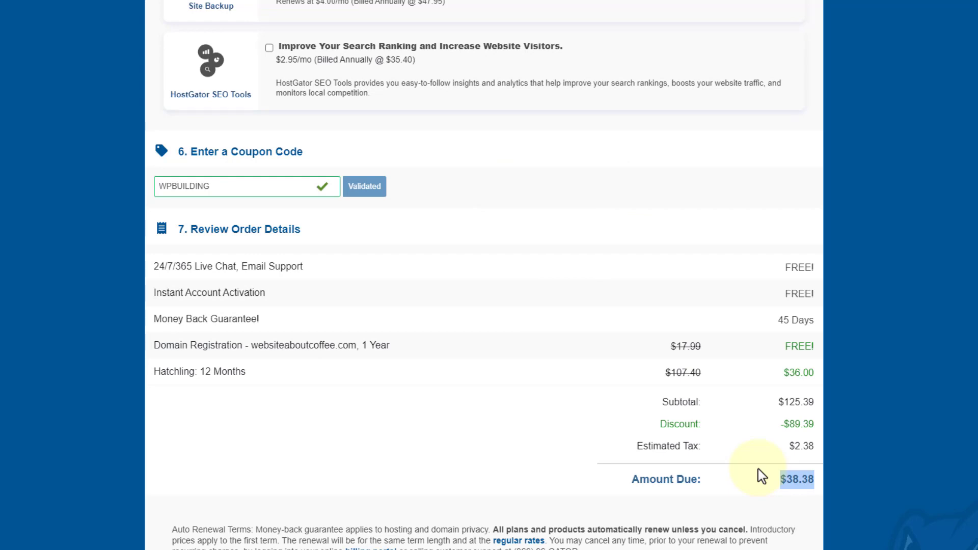
click(759, 469)
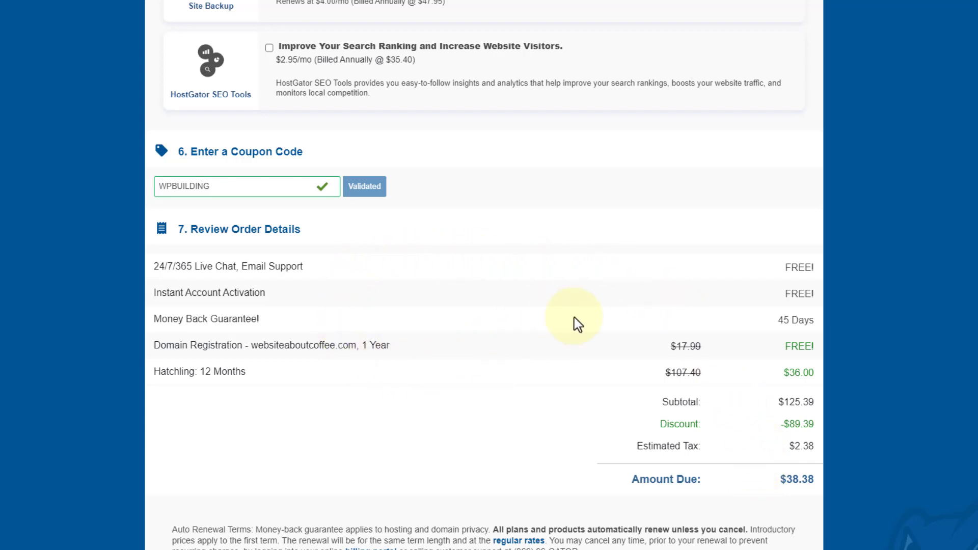
scroll(573, 317, down, 4)
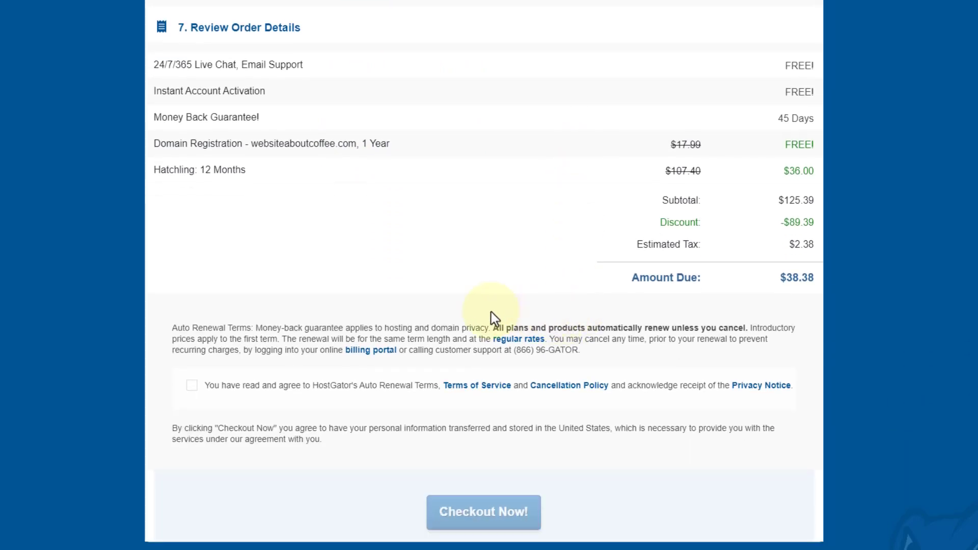
Tick the Auto Renewal Terms checkbox to accept the renewal terms and privacy notice.
click(192, 387)
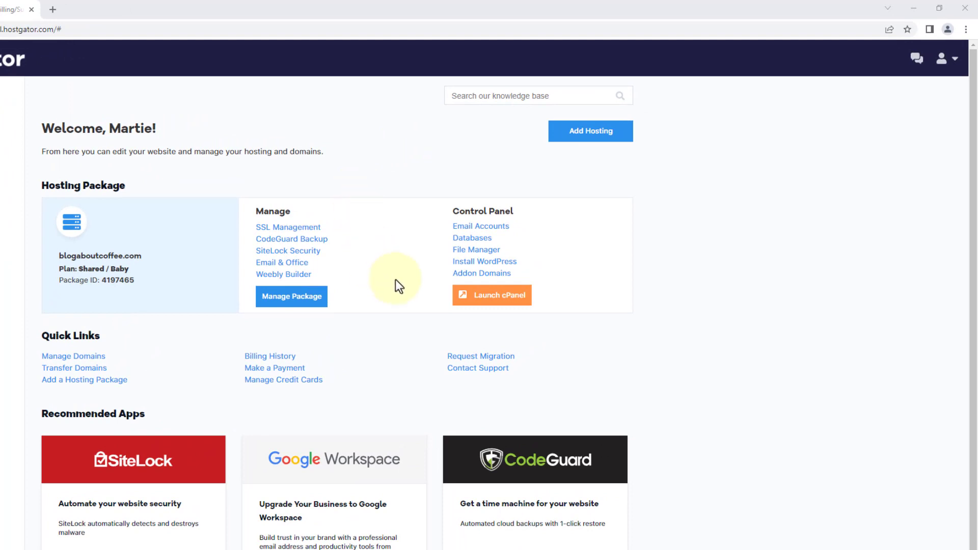
Launch cPanel, search functions for 'wordpress', and open WordPress Manager by Softaculous.
click(493, 300)
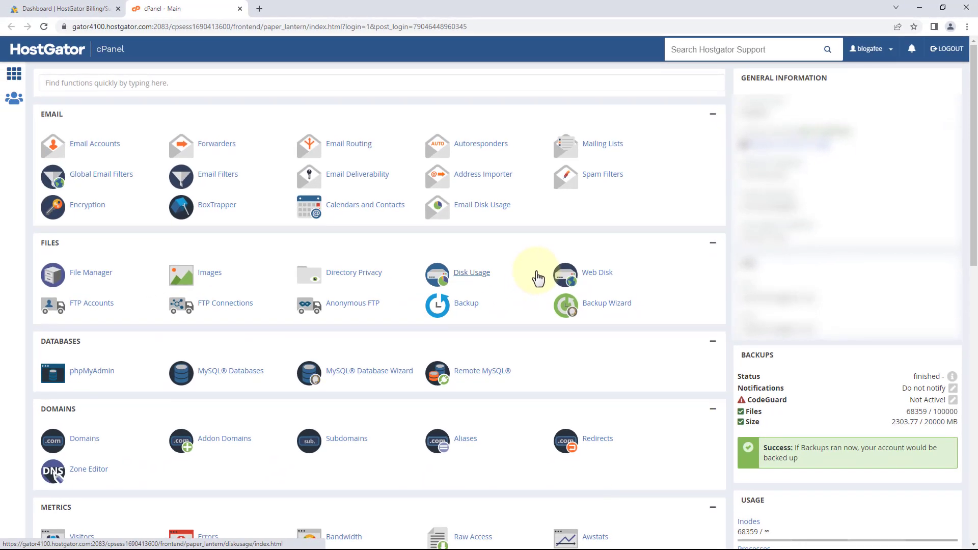
click(255, 81)
text(wordpress)
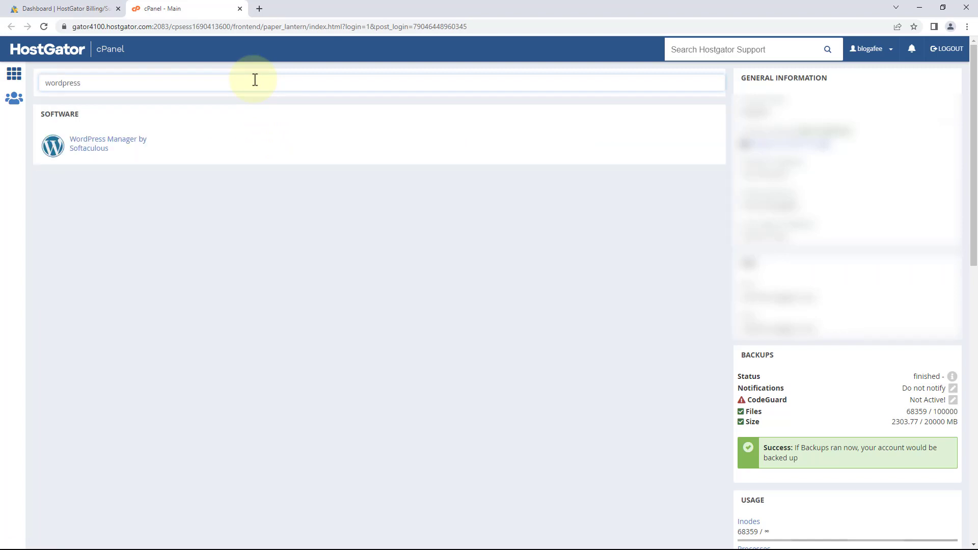
click(95, 152)
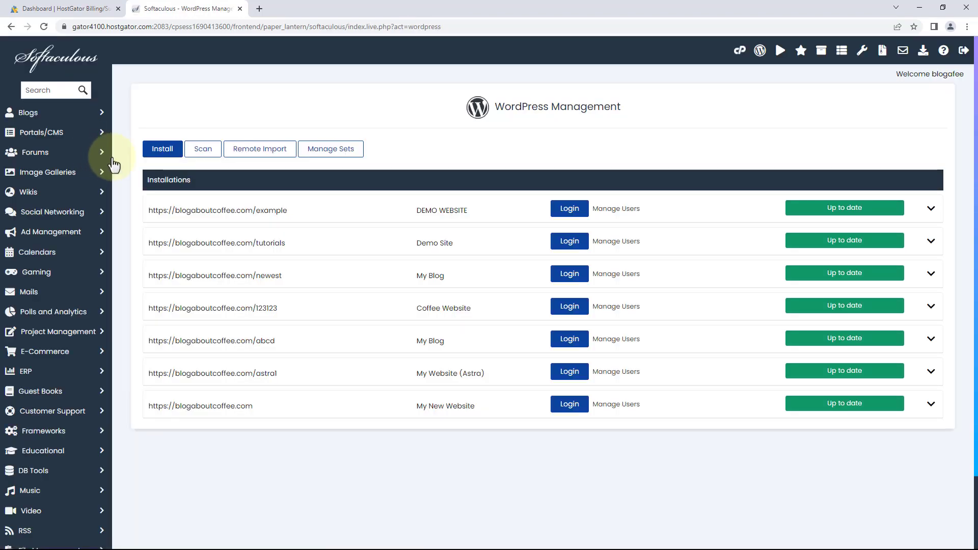
Start a new WordPress installation and set its install directory.
click(161, 150)
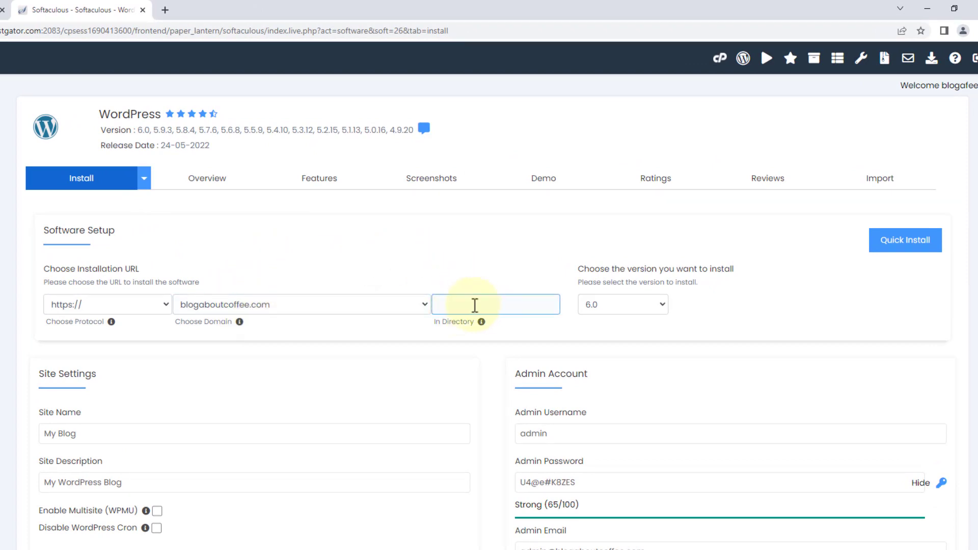
click(498, 304)
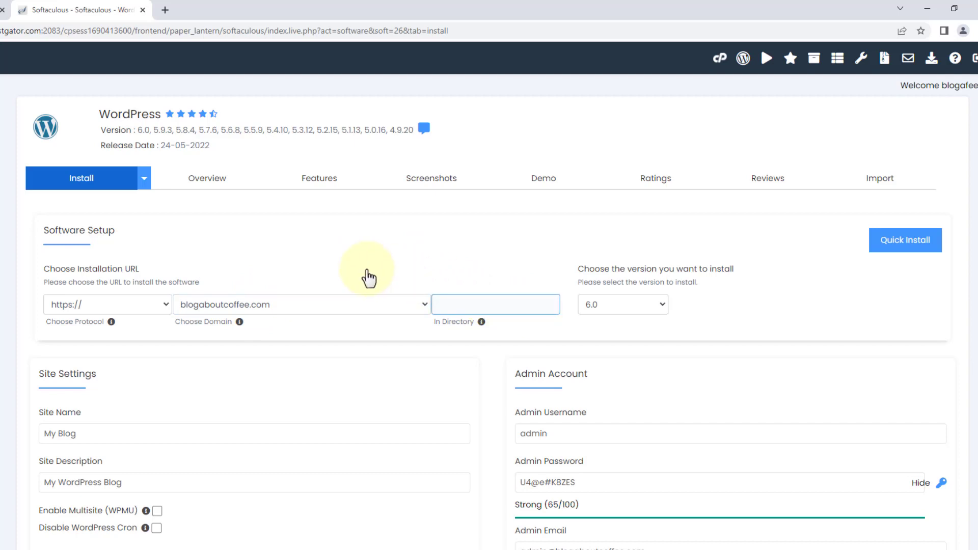
scroll(369, 277, down, 5)
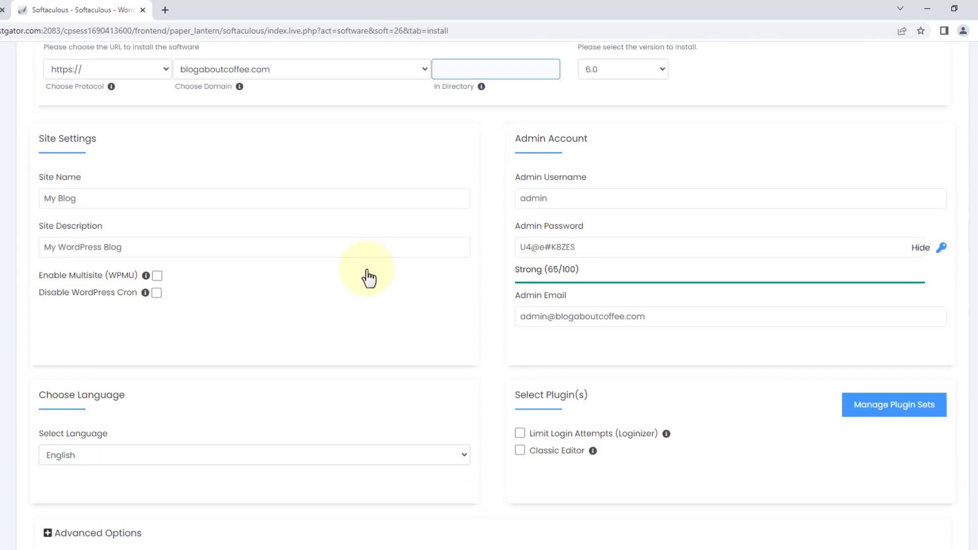
Set Site Name to 'My New Website' and Site Description to 'This is an example site!'.
click(90, 200)
drag(90, 200, 20, 207)
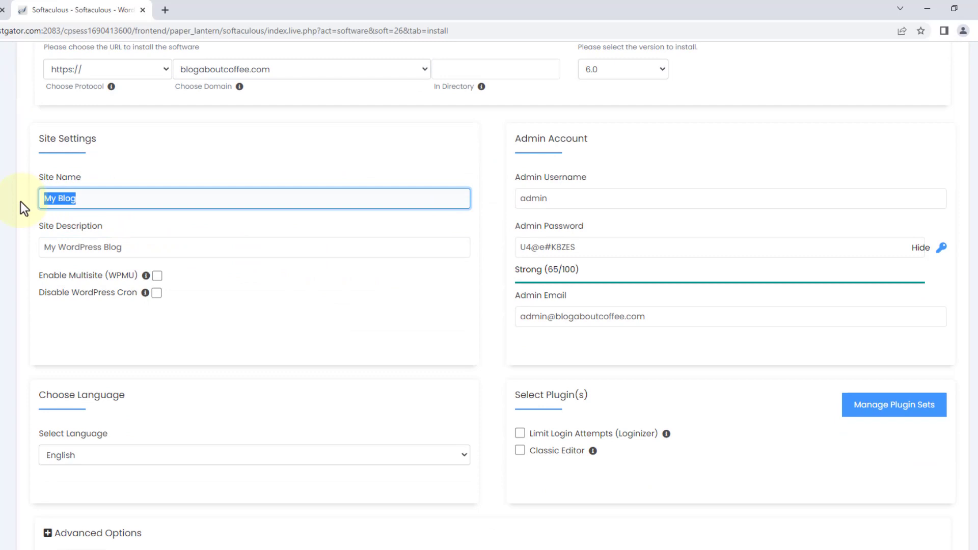
text(My New Webs)
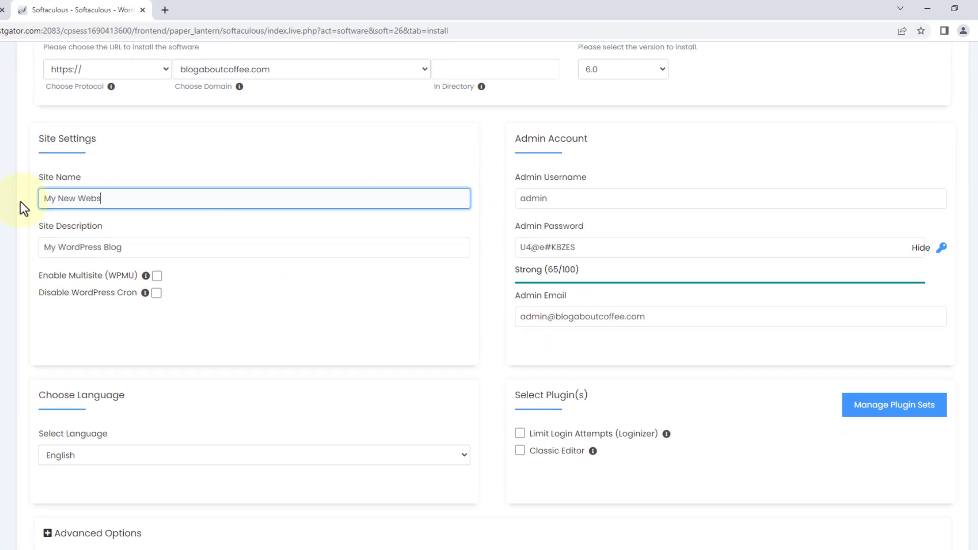
text(ite)
drag(127, 247, 41, 247)
text(This)
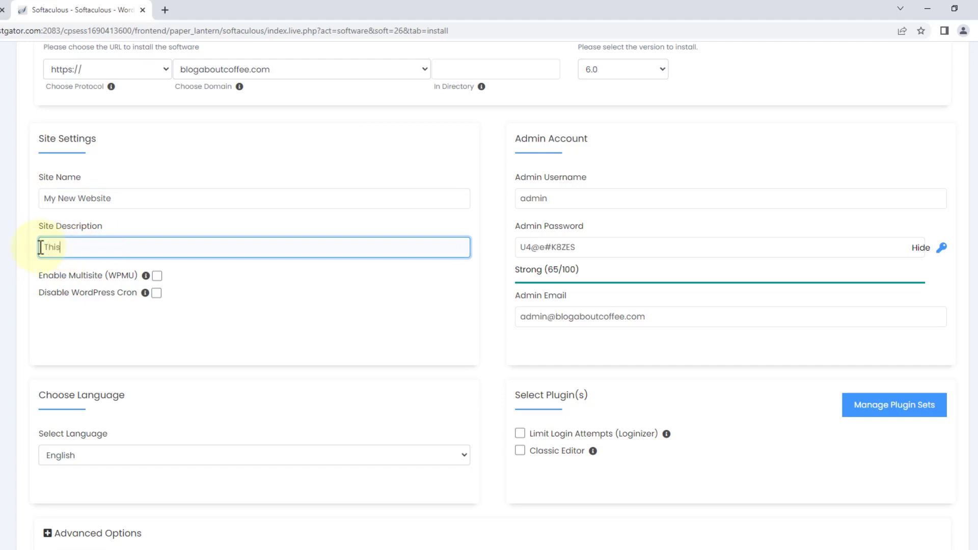
text( is an example site!)
click(186, 292)
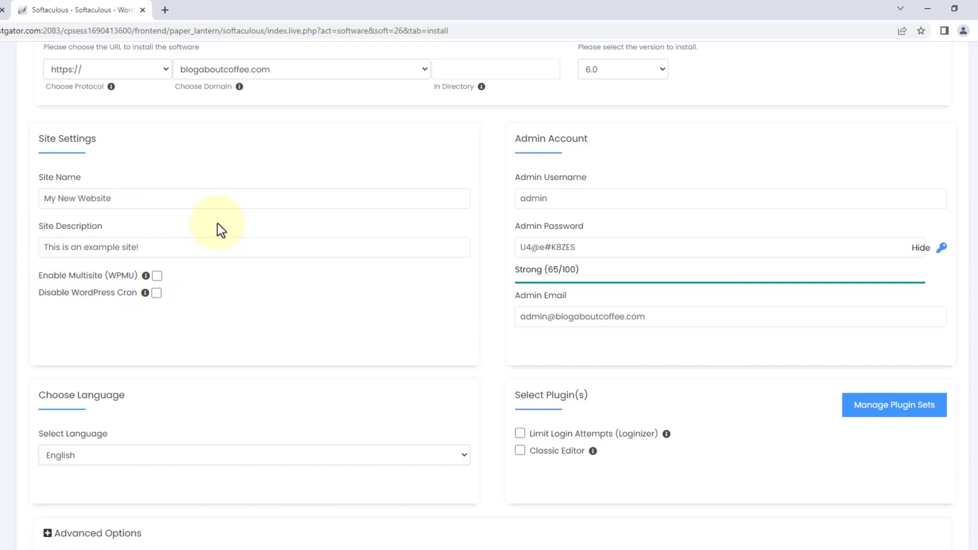
Replace the default admin username, password and e-mail with the user's own credentials.
drag(591, 199, 512, 201)
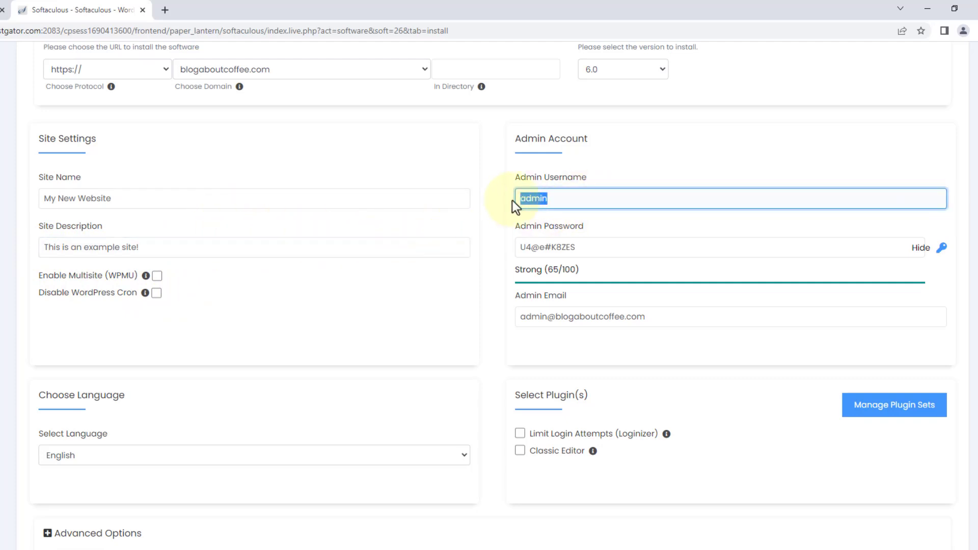
text(Martie)
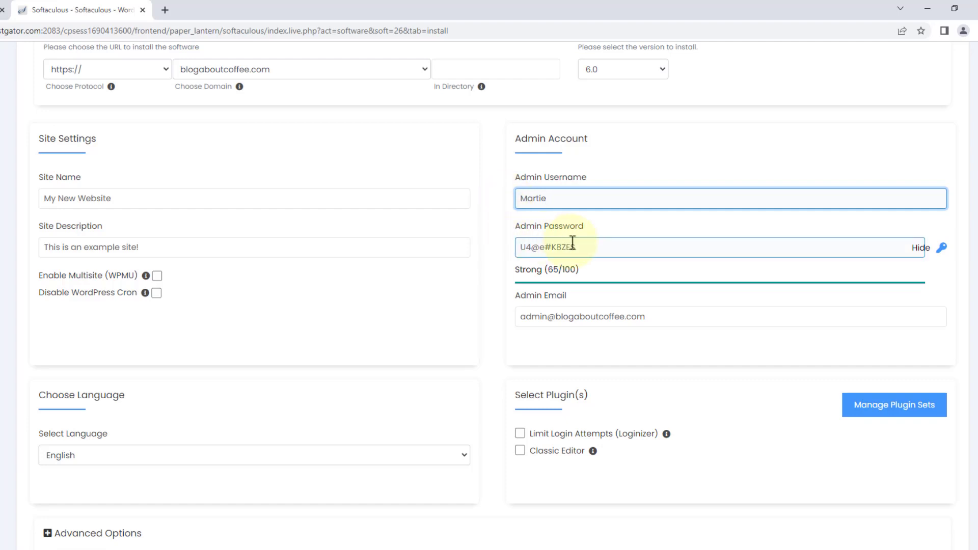
drag(575, 247, 511, 249)
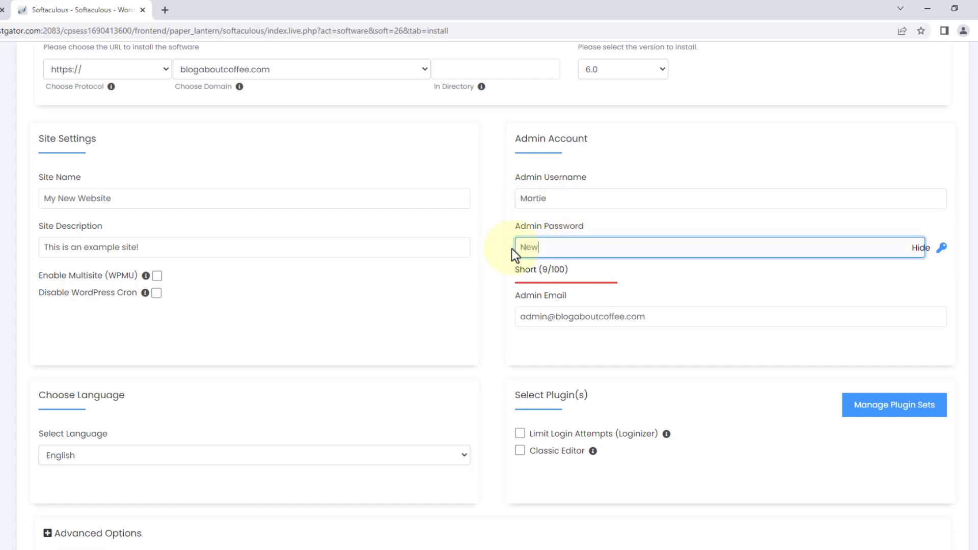
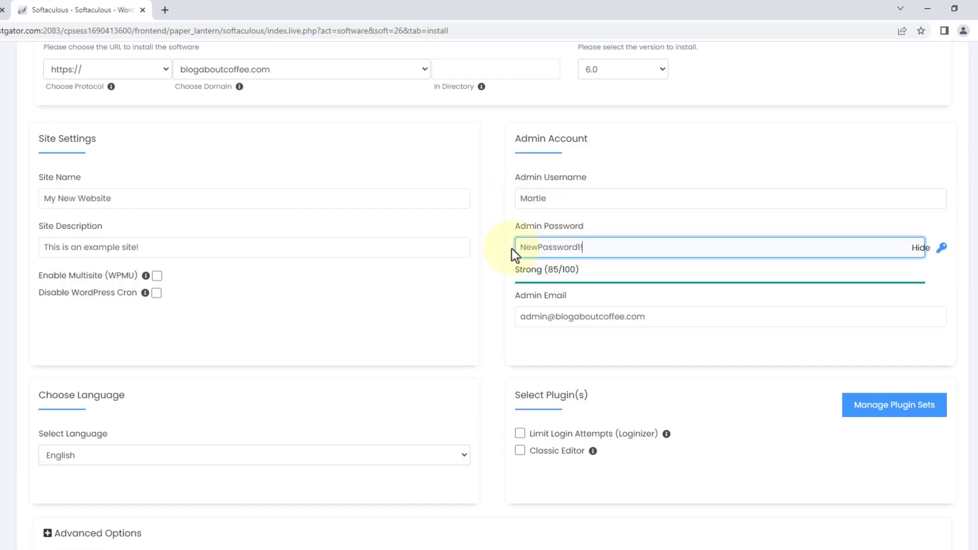
click(496, 252)
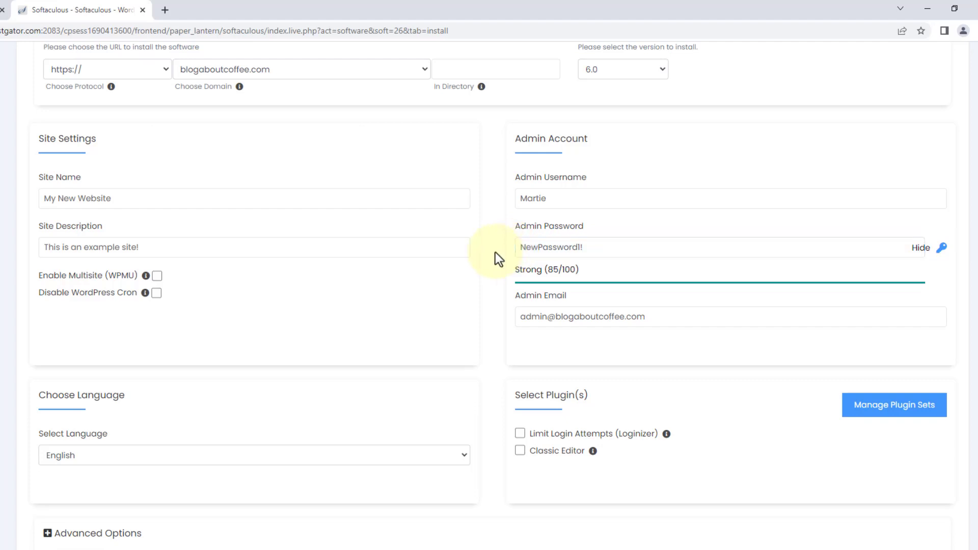
drag(644, 316, 513, 320)
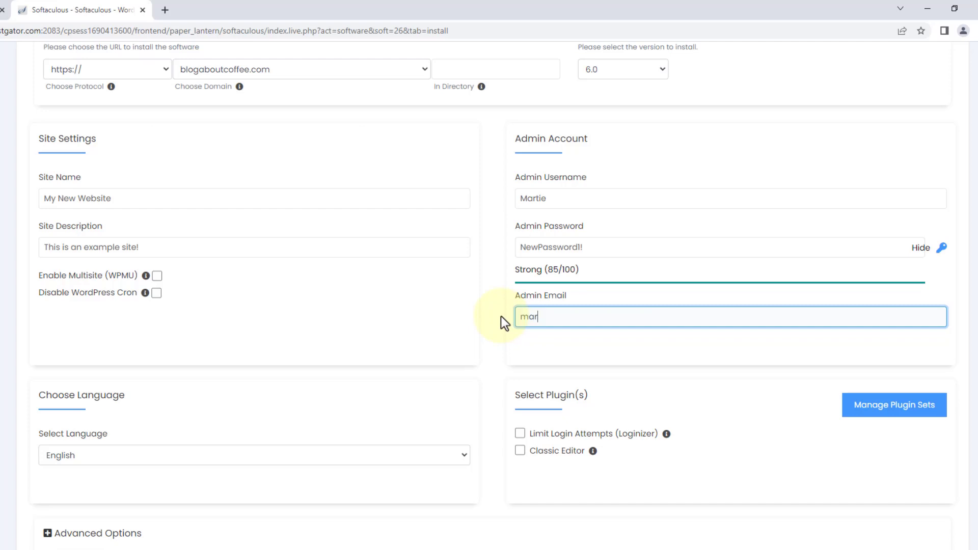
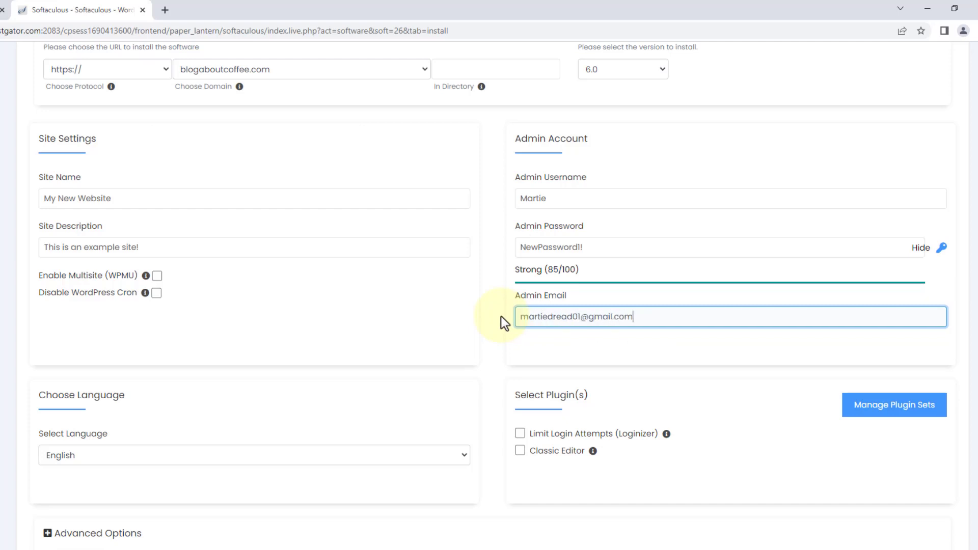
click(494, 317)
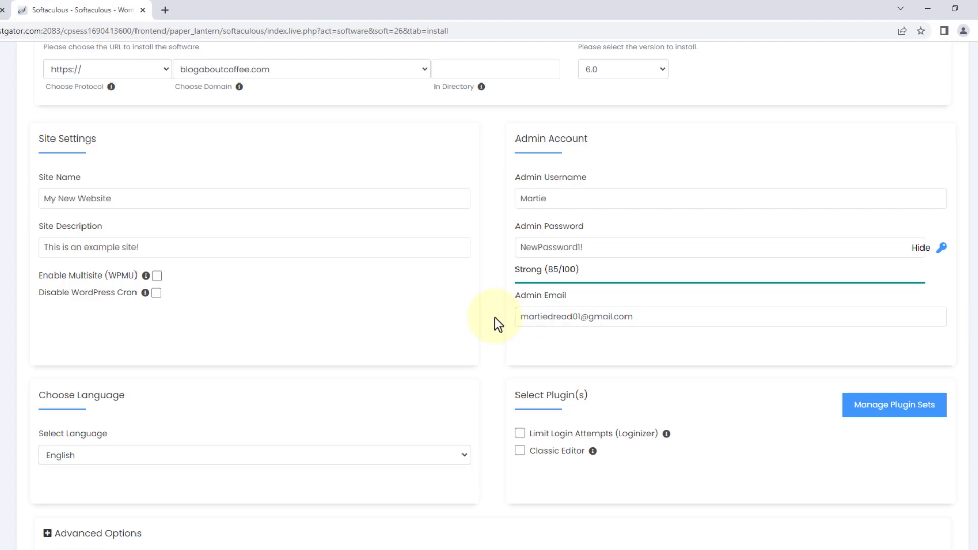
scroll(494, 316, down, 10)
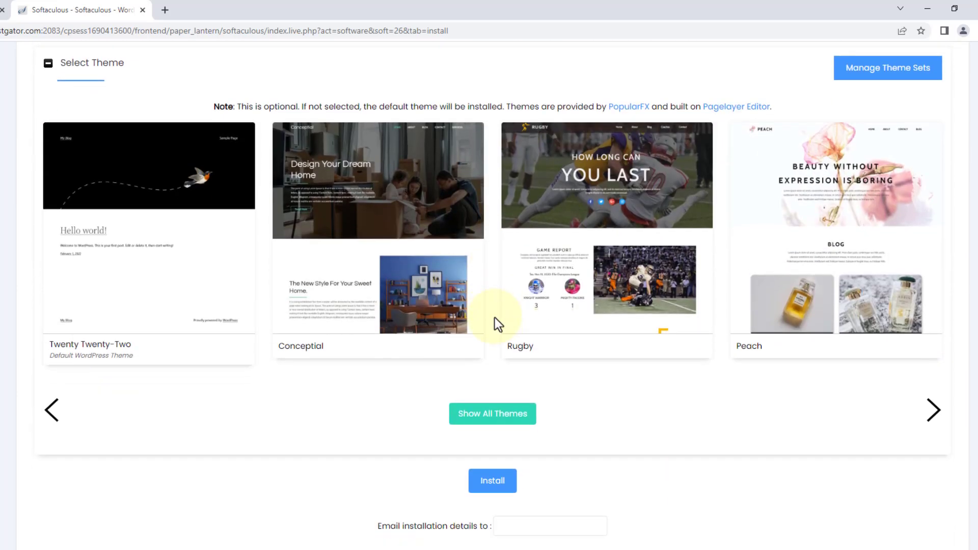
Check the WordPress installation success message and open the new site's admin dashboard.
scroll(493, 472, up, 4)
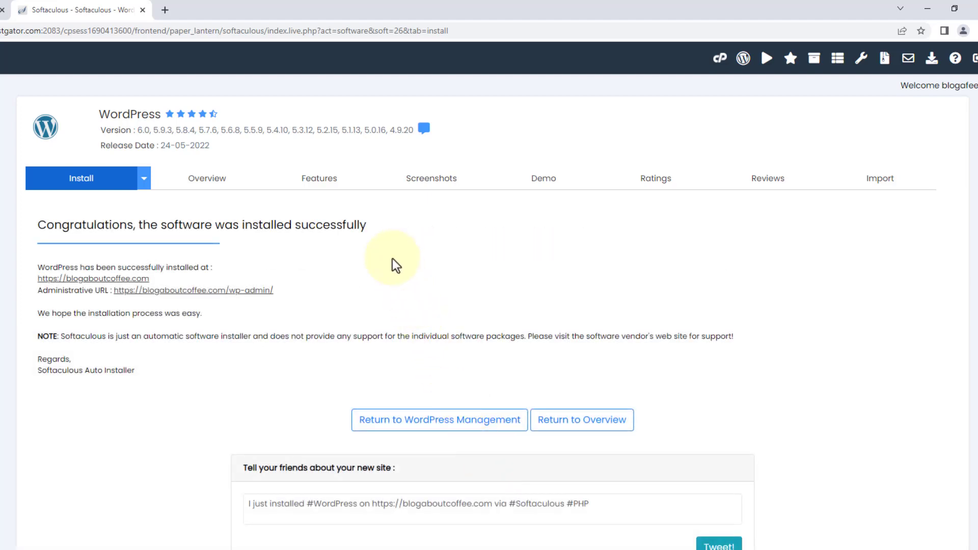
drag(375, 224, 22, 241)
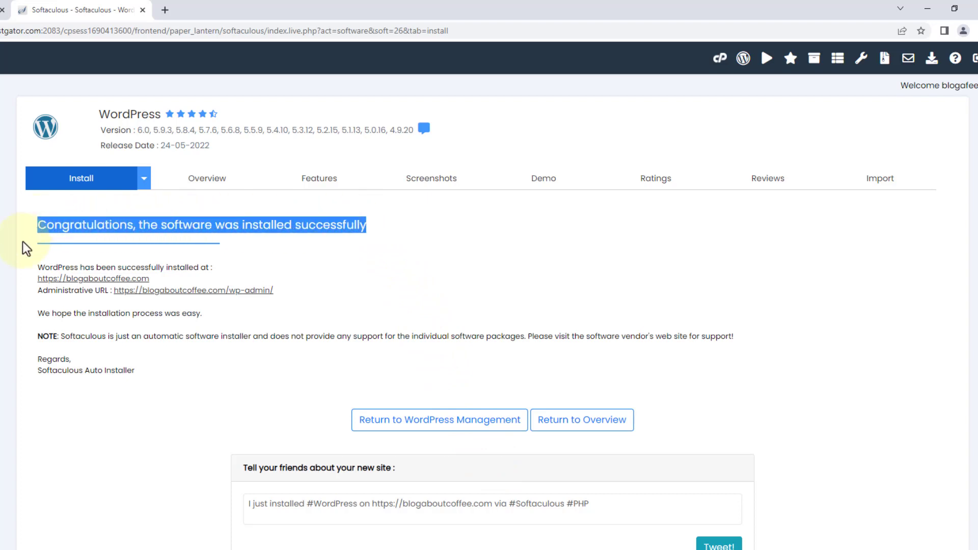
click(23, 243)
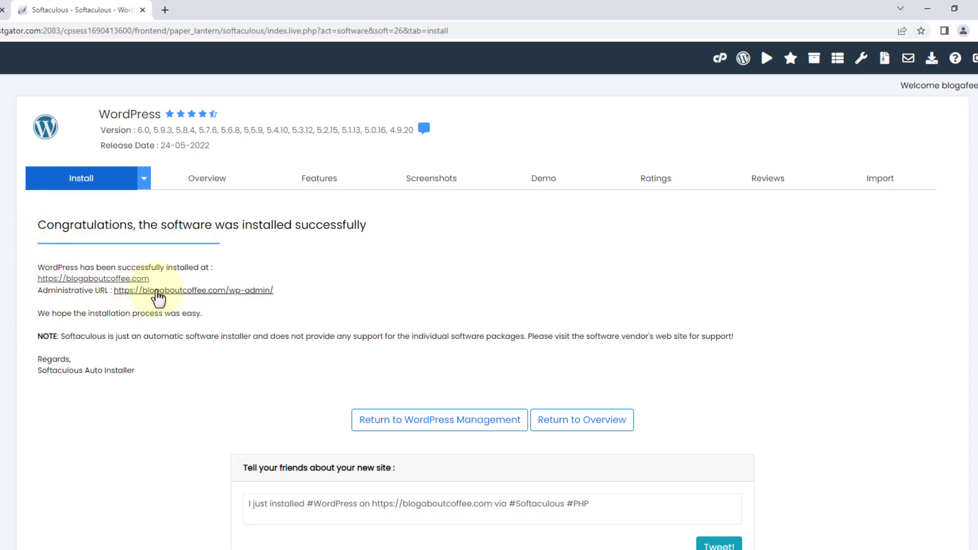
click(158, 292)
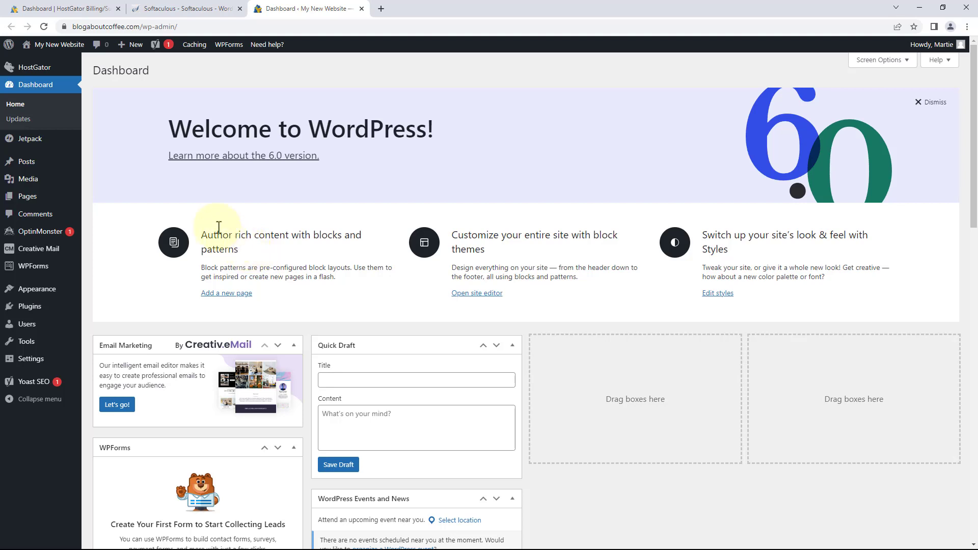
click(72, 48)
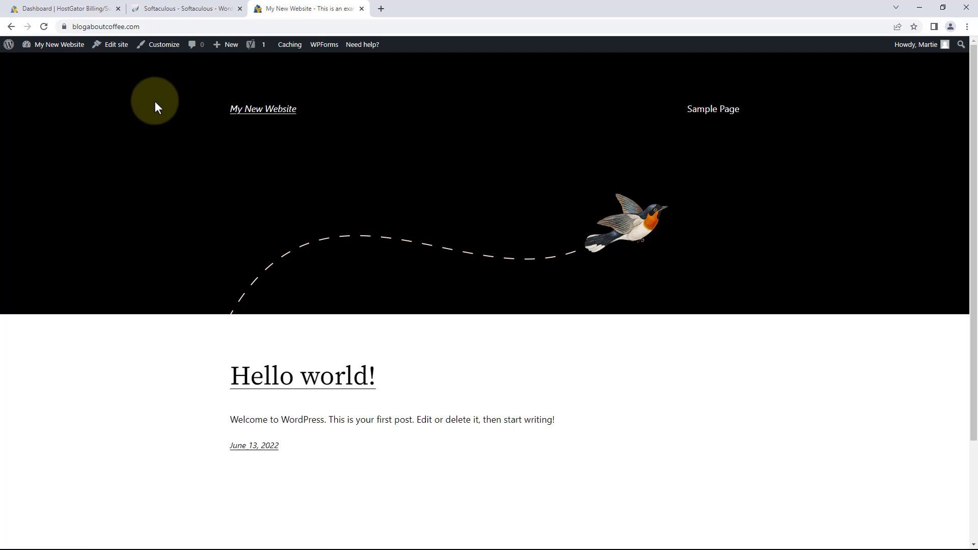
scroll(154, 100, down, 3)
scroll(154, 101, up, 3)
click(693, 116)
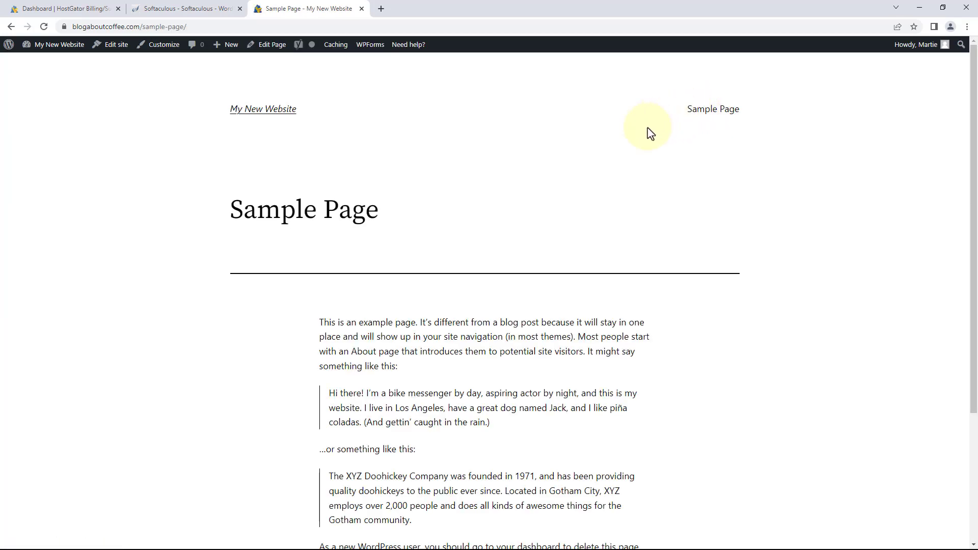
scroll(648, 131, down, 3)
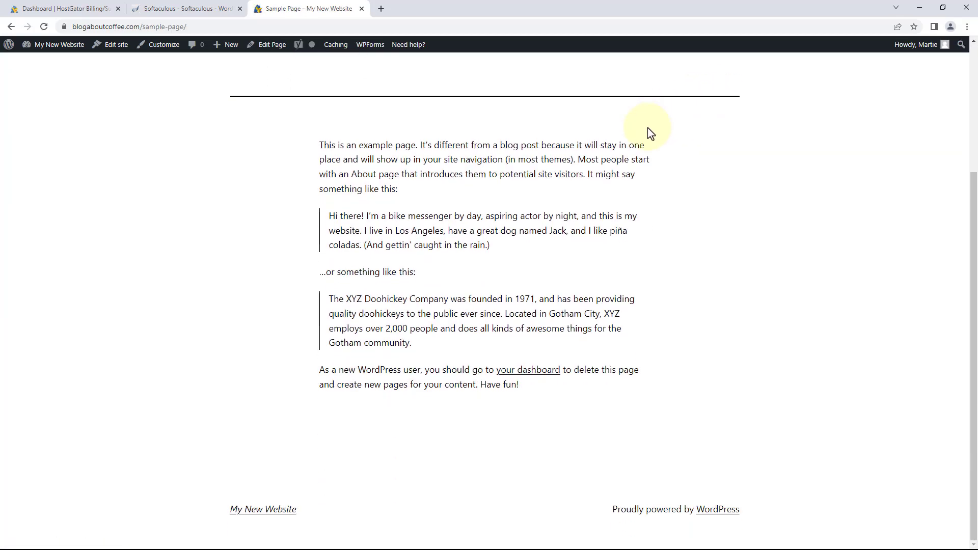
scroll(651, 133, up, 3)
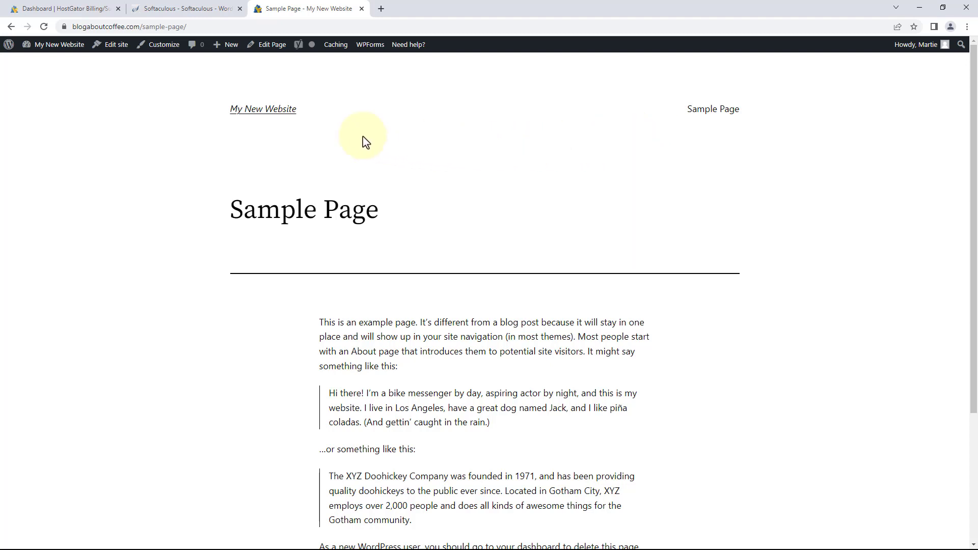
click(269, 118)
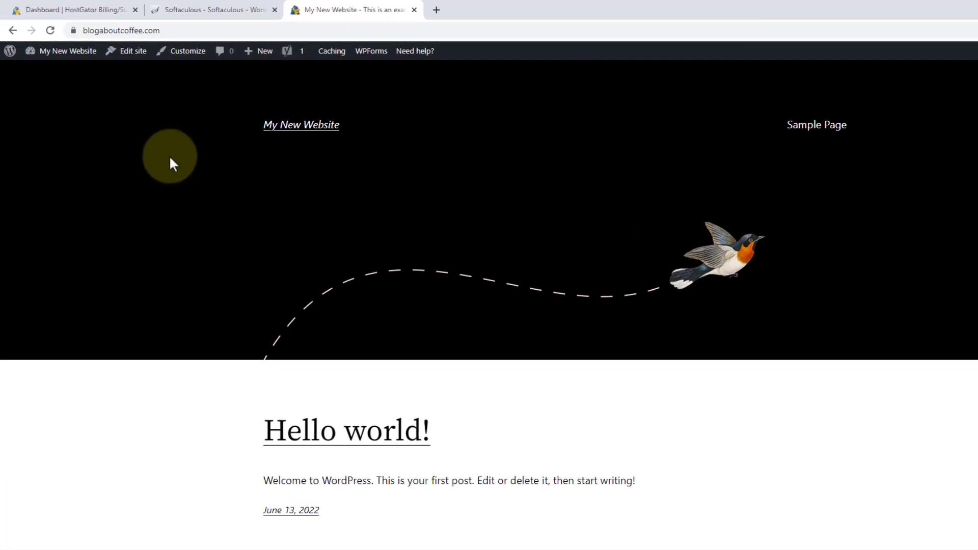
click(72, 53)
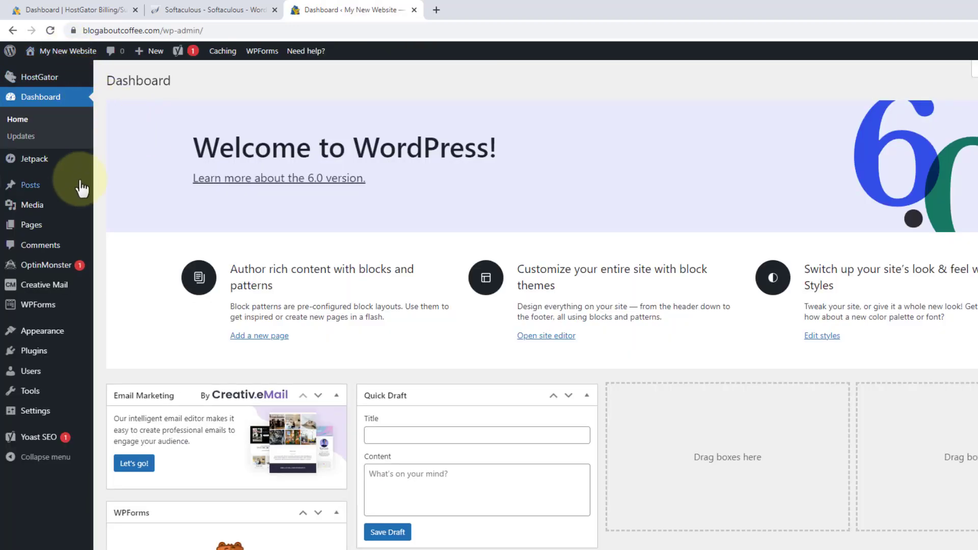
click(68, 224)
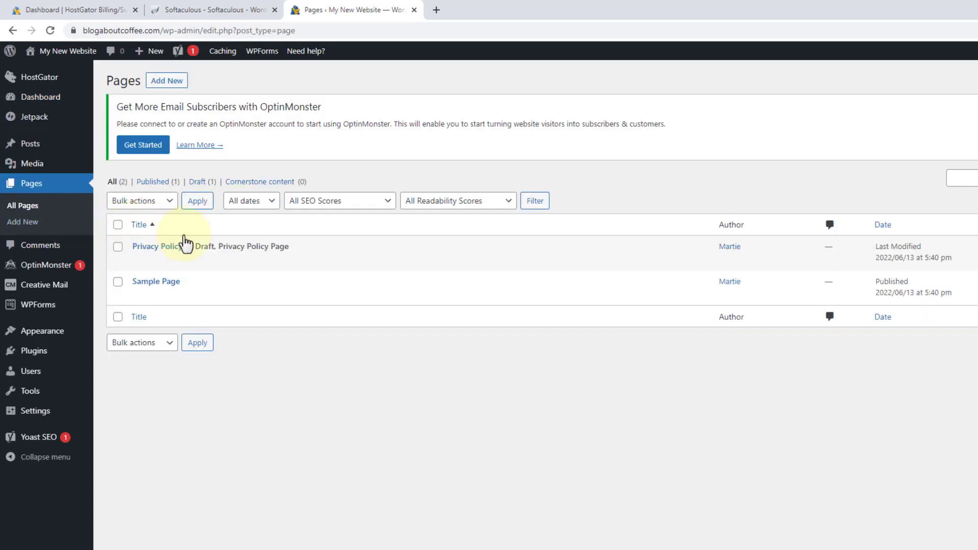
Trash the Sample Page and Privacy Policy pages, then go to the Installed Plugins list.
mouse_move(218, 277)
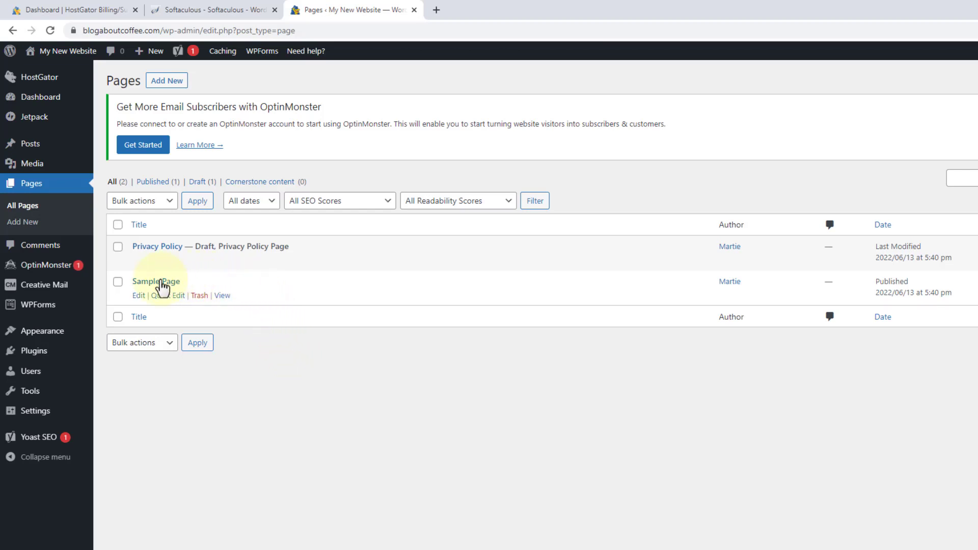
click(199, 297)
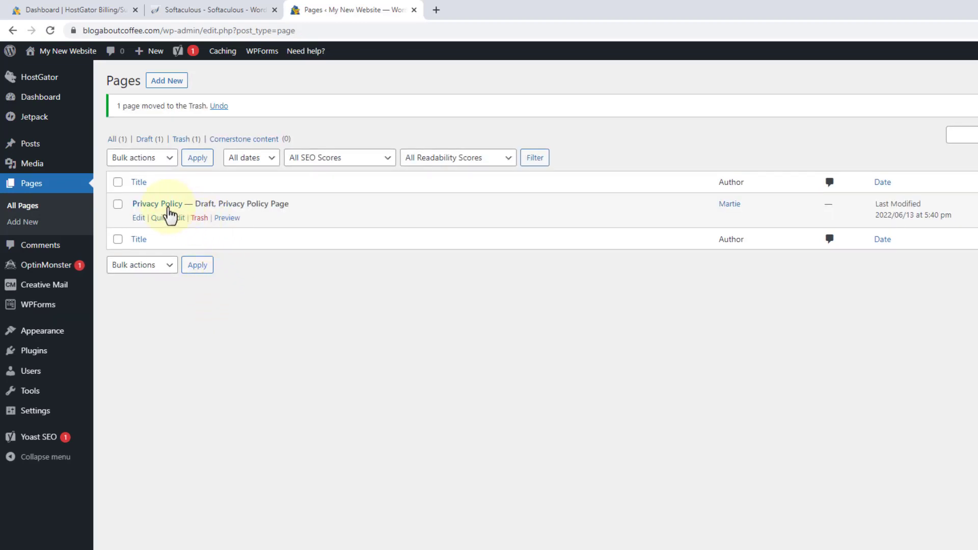
click(199, 219)
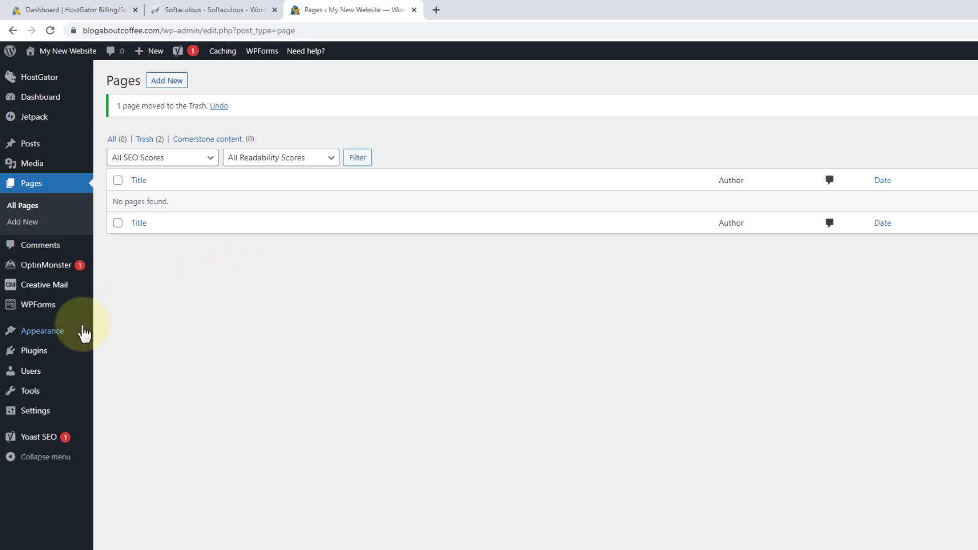
click(58, 352)
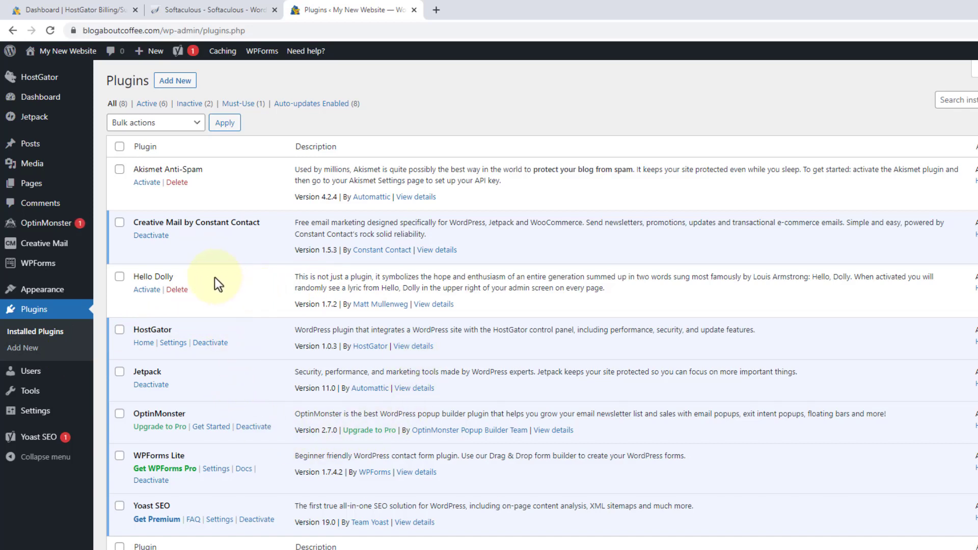
Select all eight installed plugins and bulk-deactivate them.
click(120, 147)
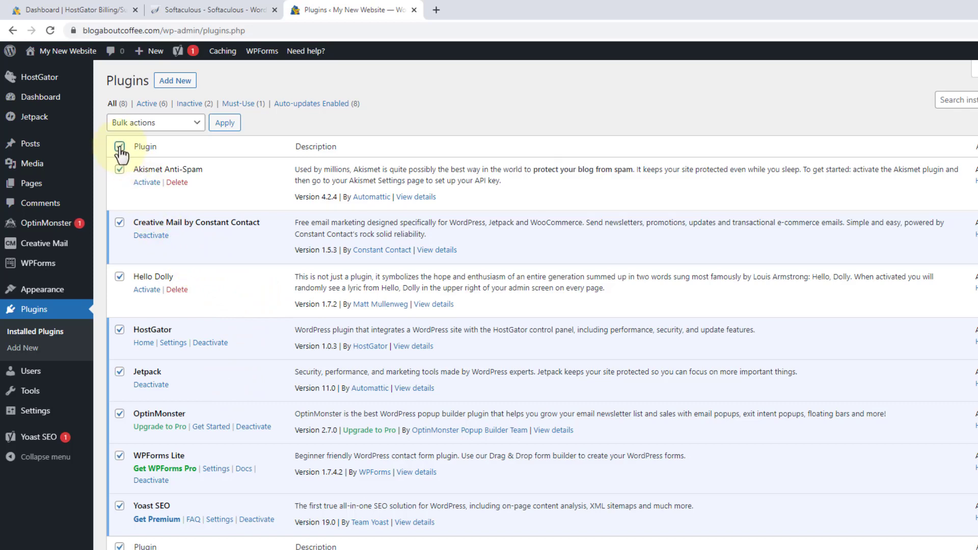
click(167, 124)
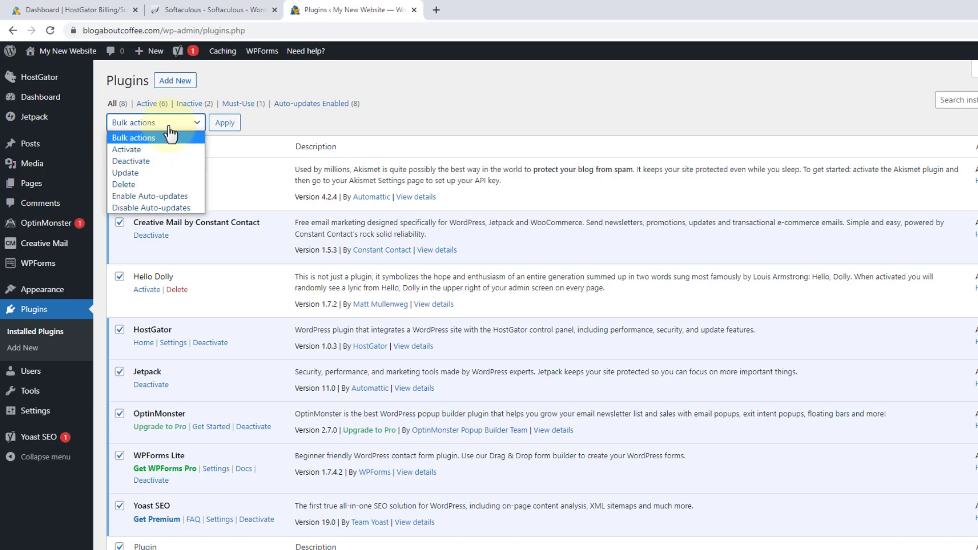
click(145, 162)
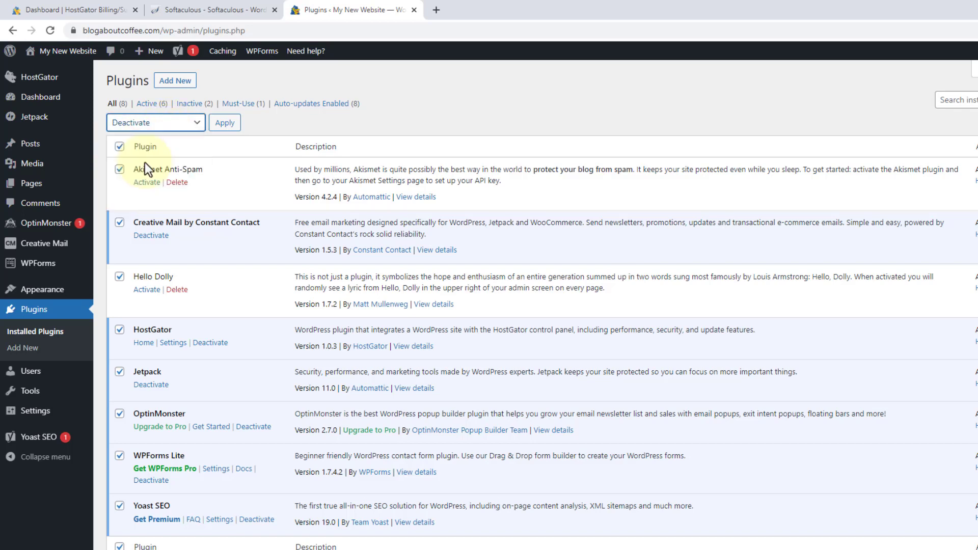
click(225, 127)
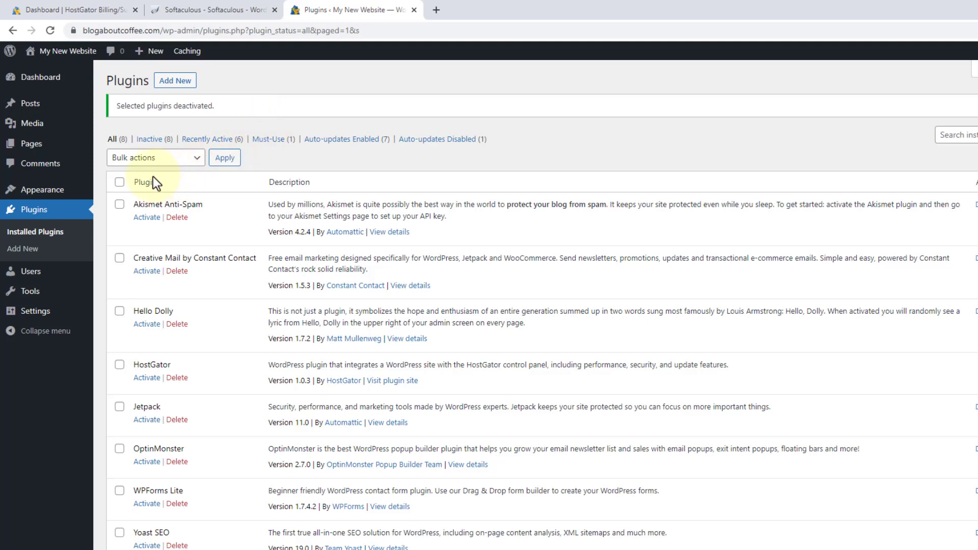
Select all the deactivated plugins again and bulk-delete them.
click(121, 184)
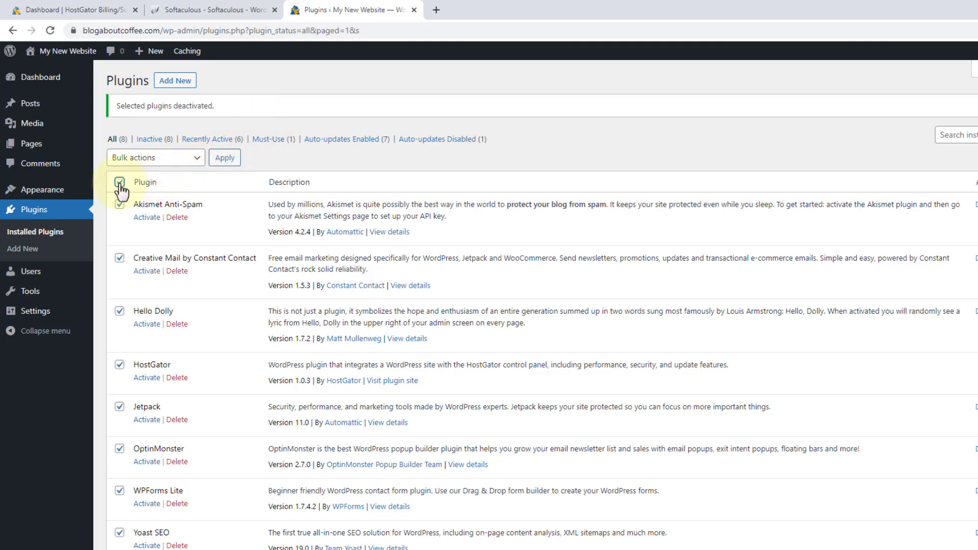
click(193, 162)
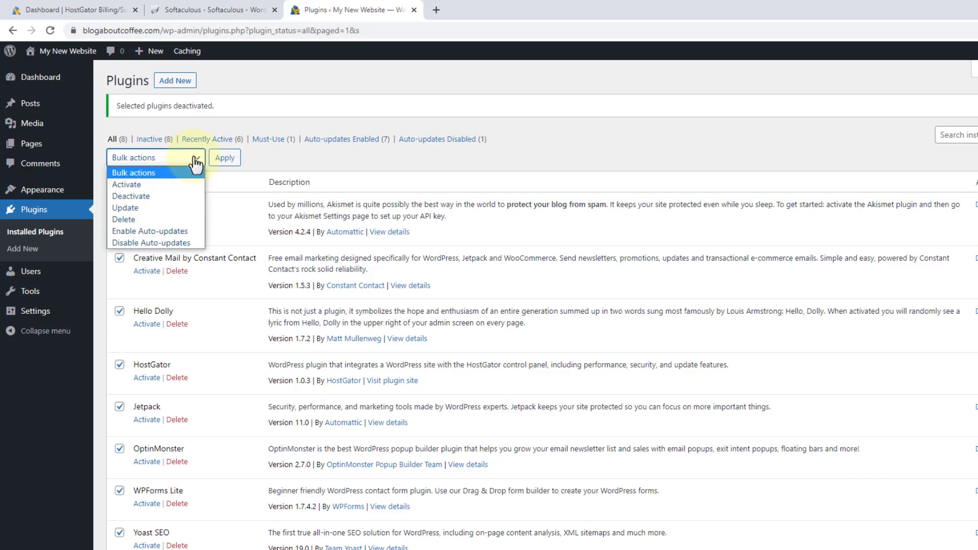
click(157, 220)
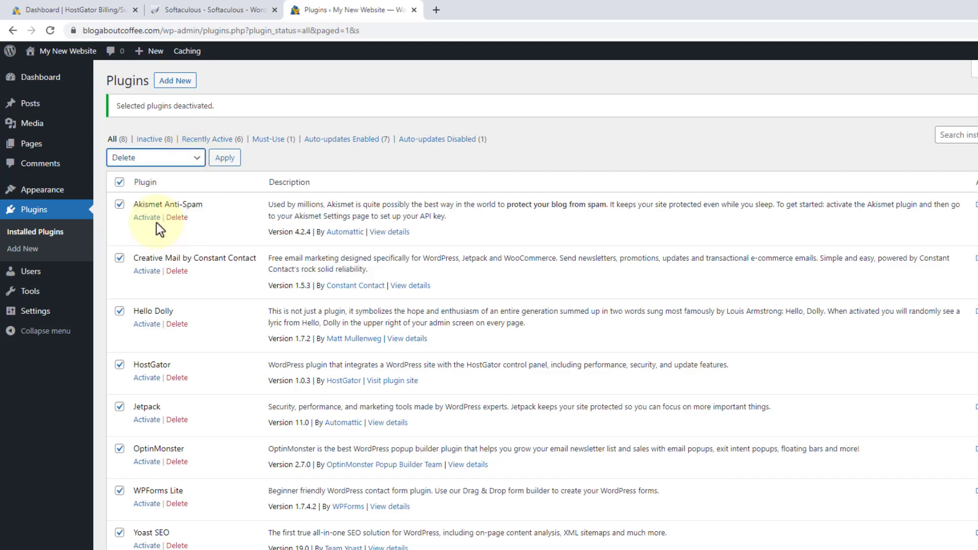
click(223, 159)
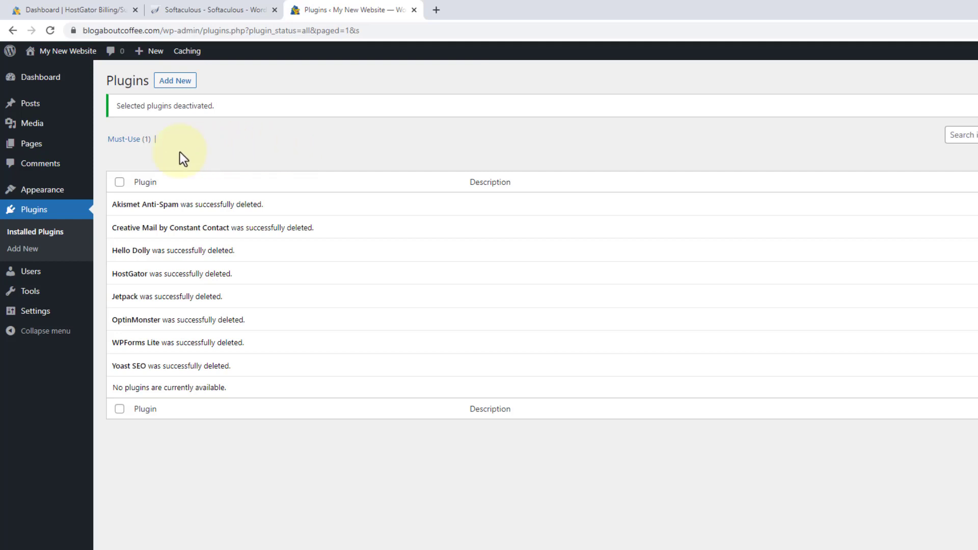
click(51, 195)
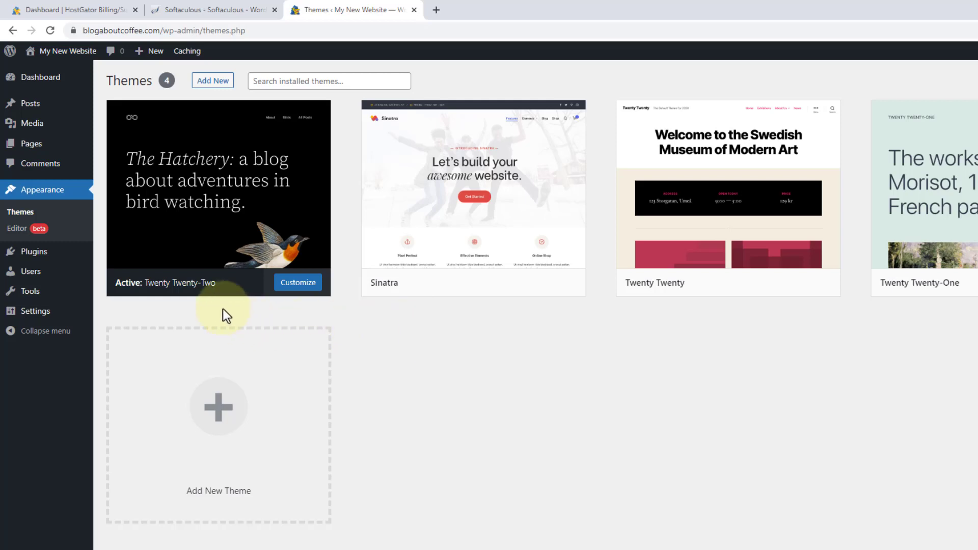
Search the theme directory for 'ast', then install and activate the Astra theme.
mouse_move(166, 286)
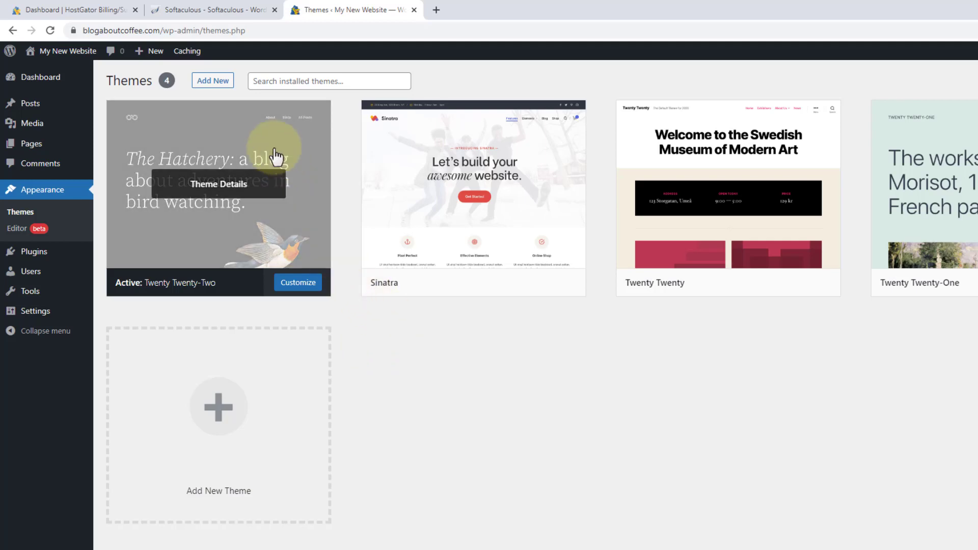
click(221, 84)
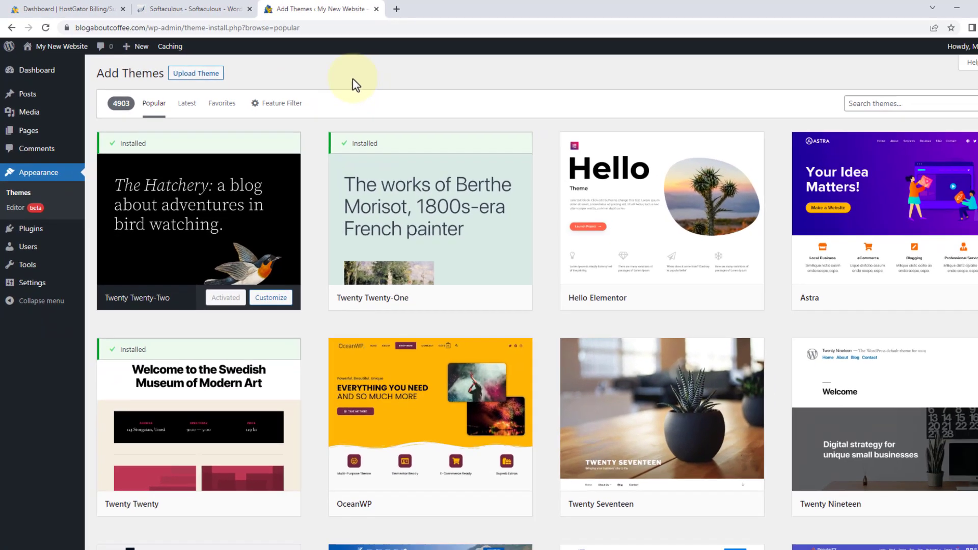
scroll(339, 76, down, 10)
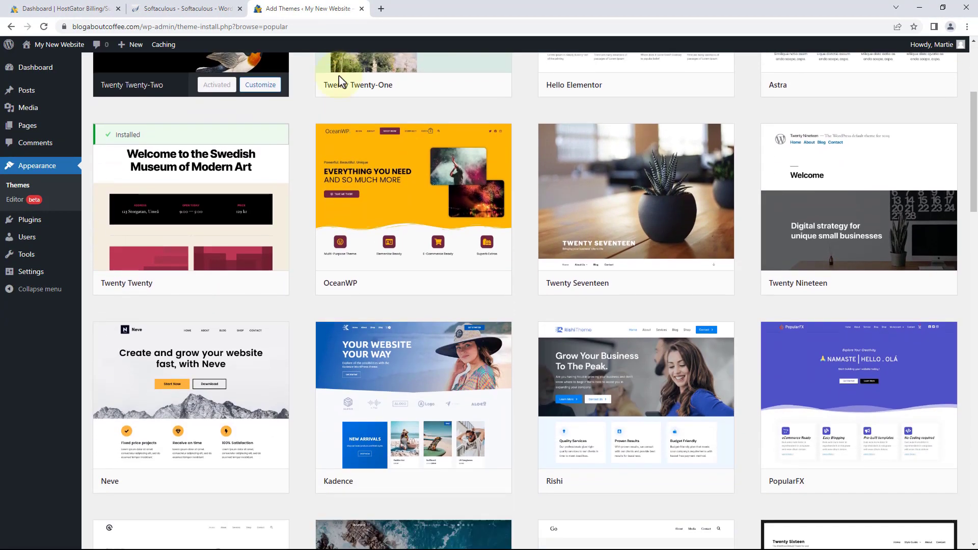
scroll(340, 81, up, 7)
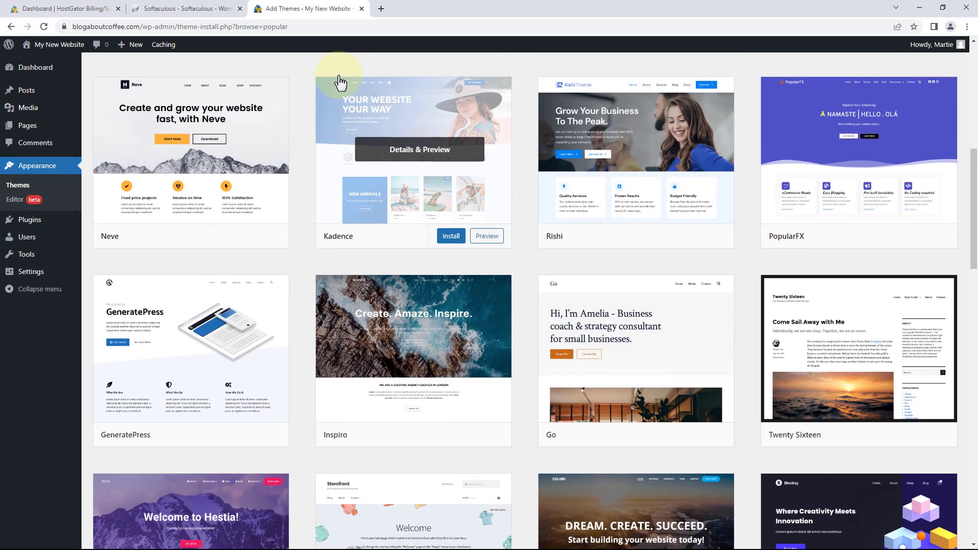
scroll(340, 83, up, 3)
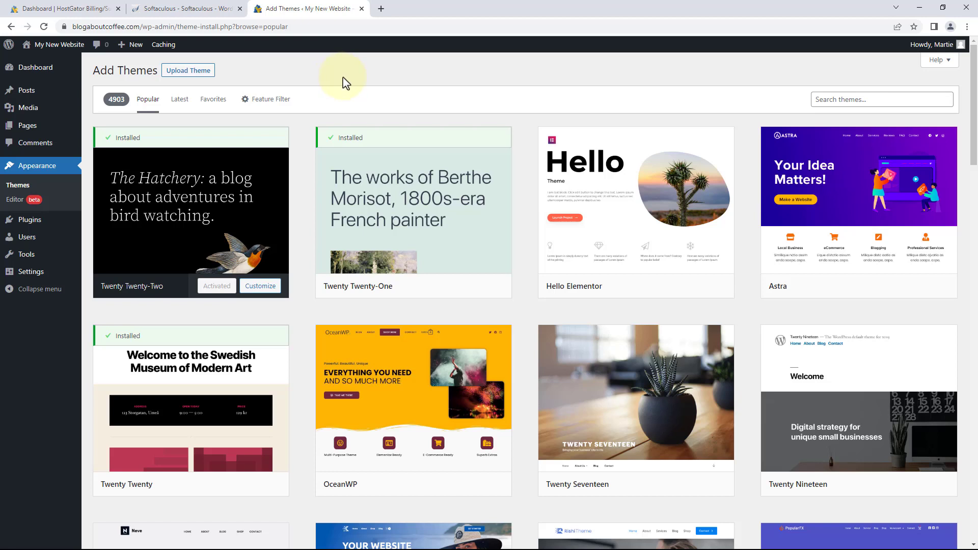
click(835, 99)
text(astra)
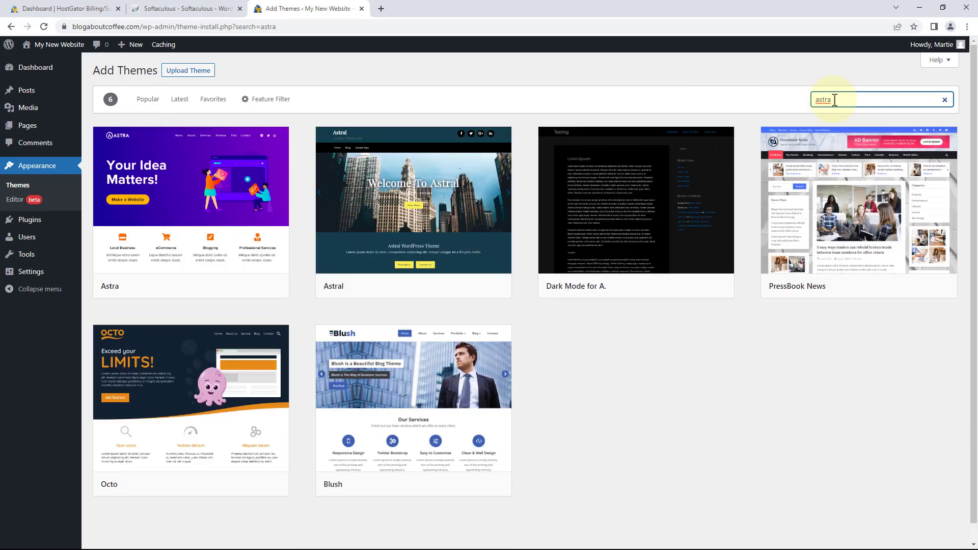
mouse_move(348, 141)
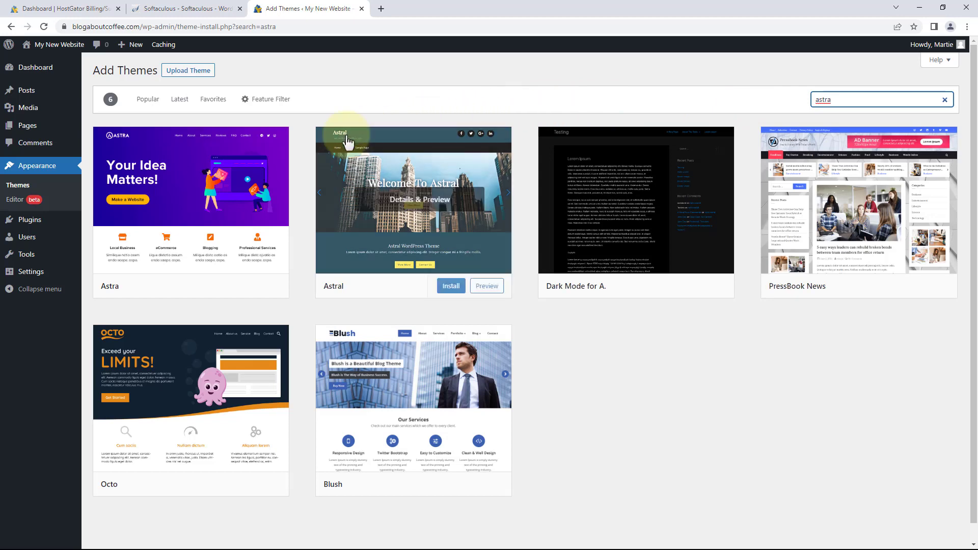
mouse_move(247, 170)
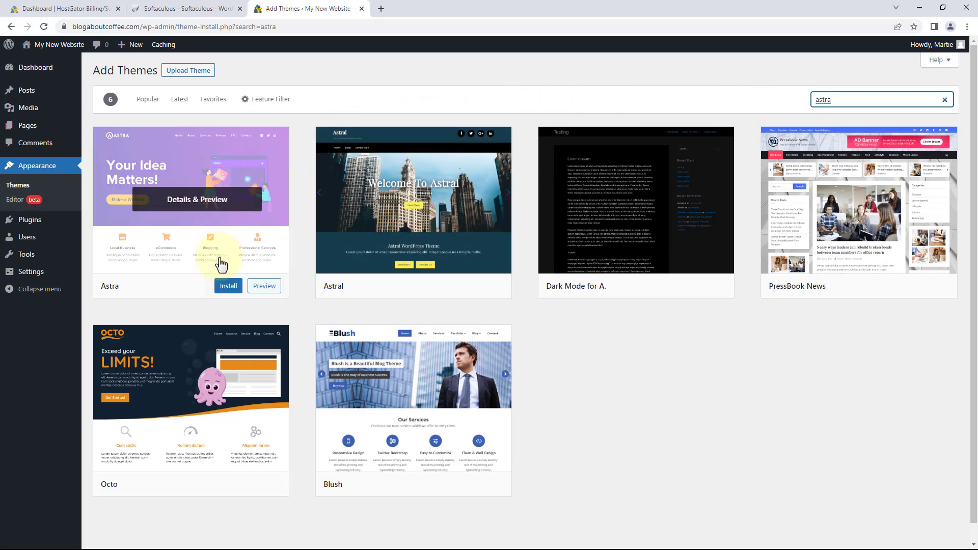
click(224, 285)
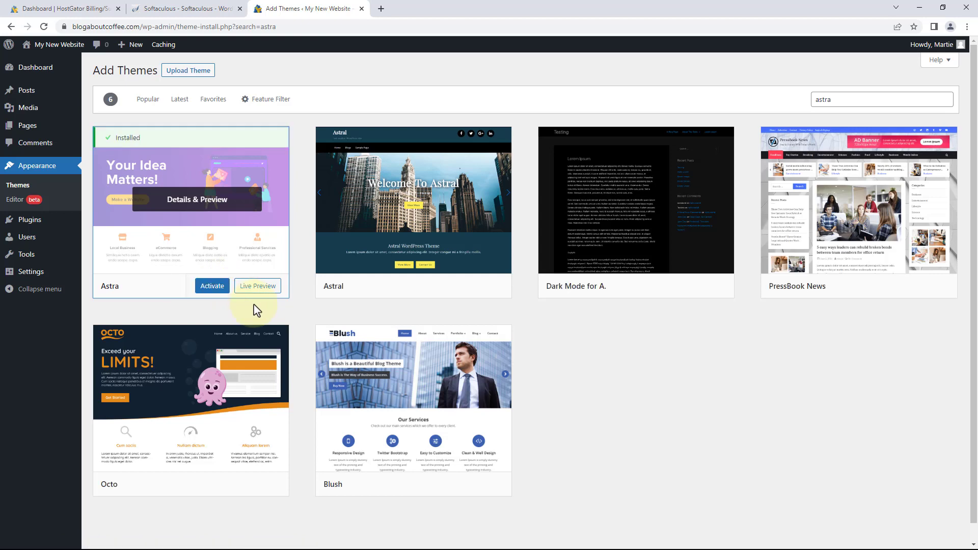
click(216, 289)
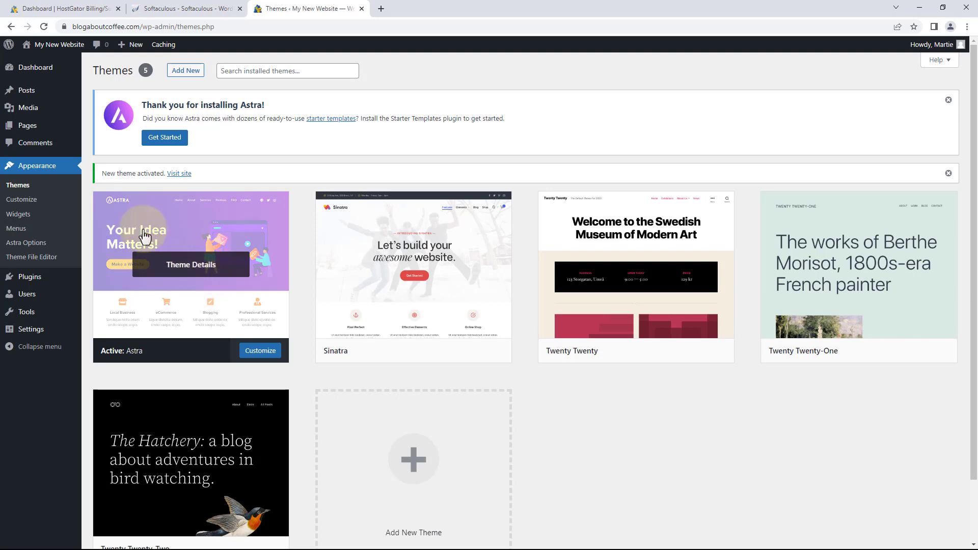
View the site's front page, then return to the admin's Installed Plugins list.
click(67, 50)
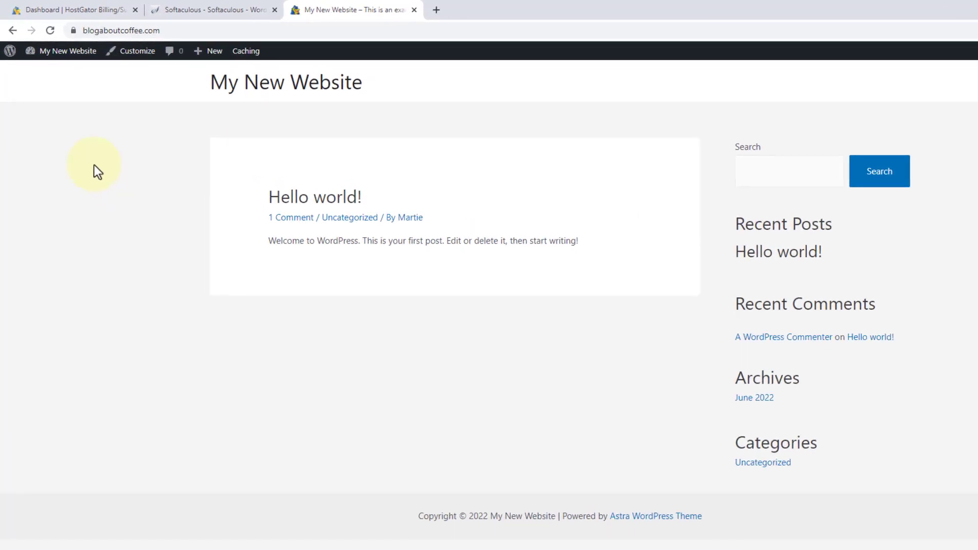
click(67, 56)
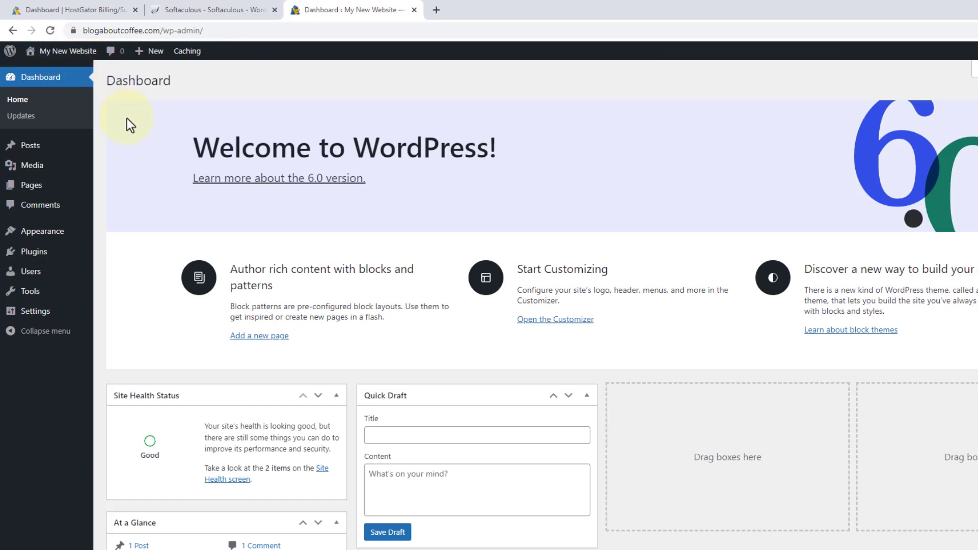
click(50, 253)
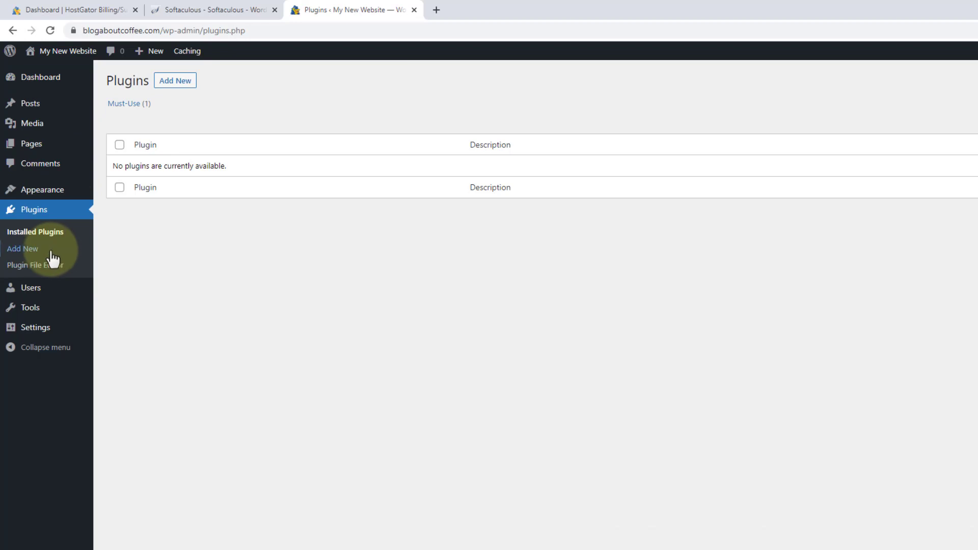
Search the plugin directory for 'star', then install and activate Starter Templates.
click(168, 85)
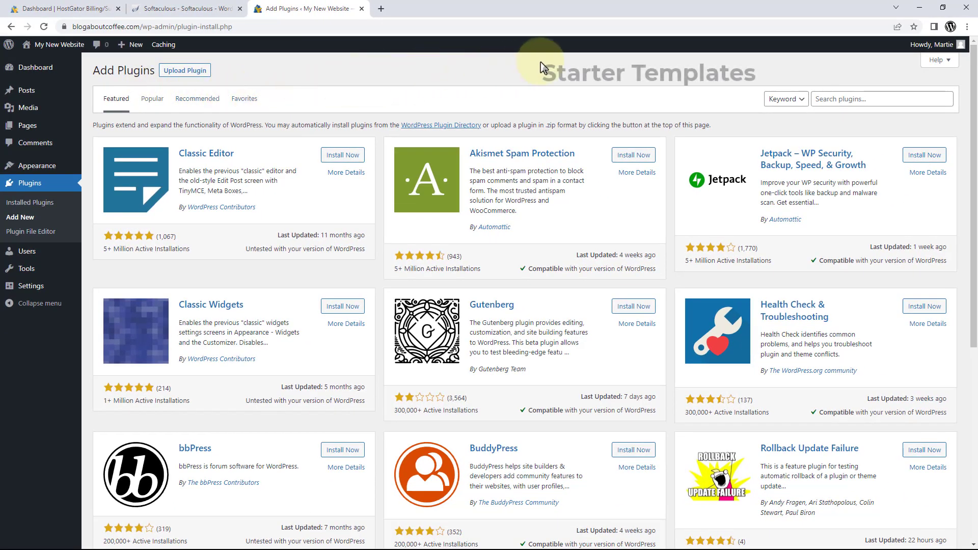
click(832, 97)
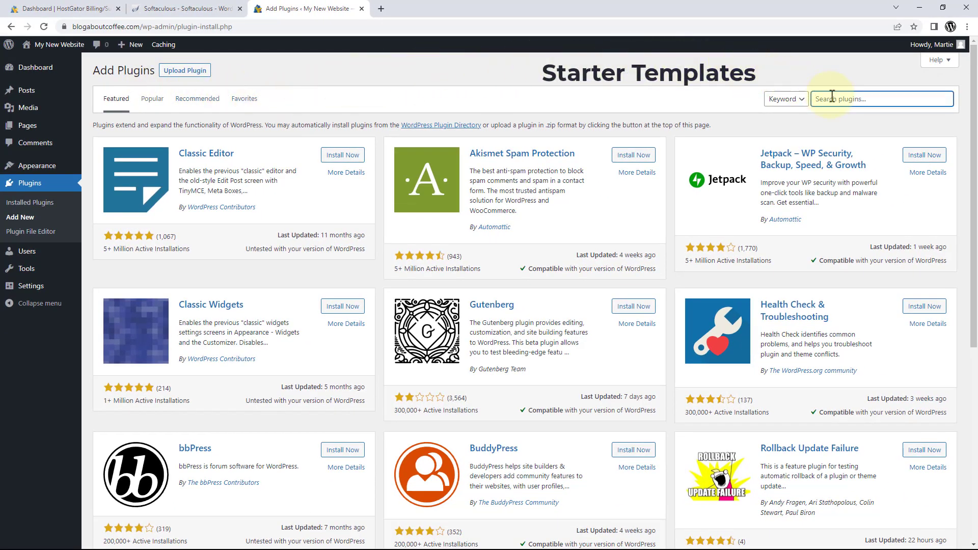
text(starter templates)
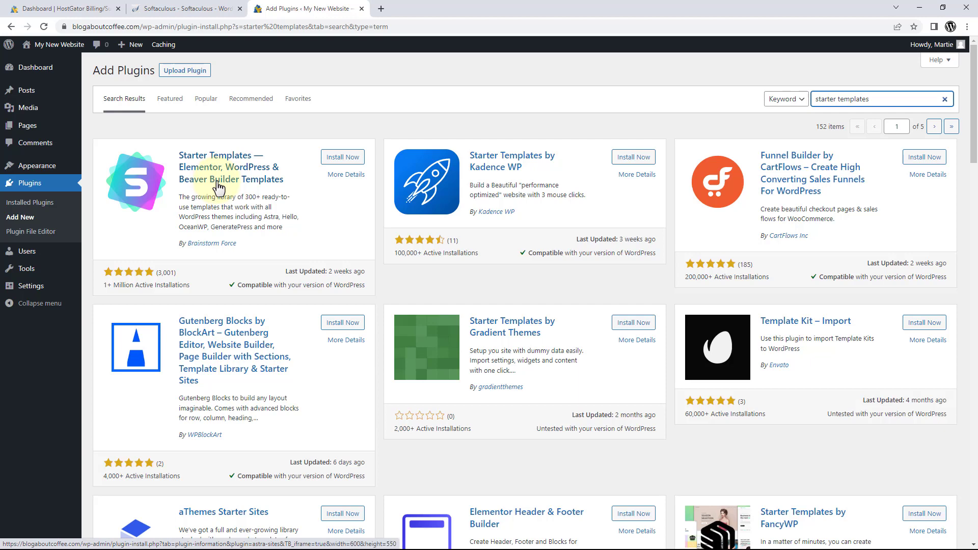
click(337, 161)
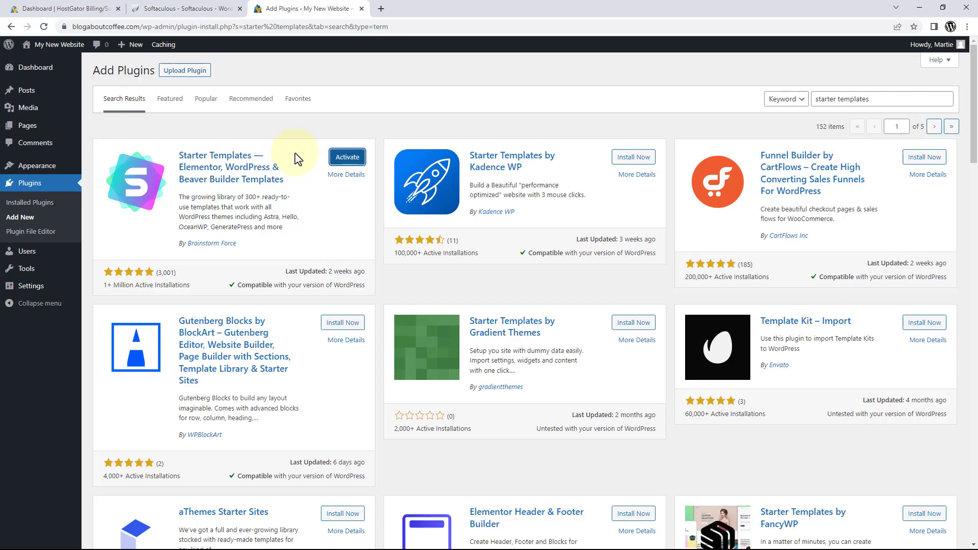
click(336, 162)
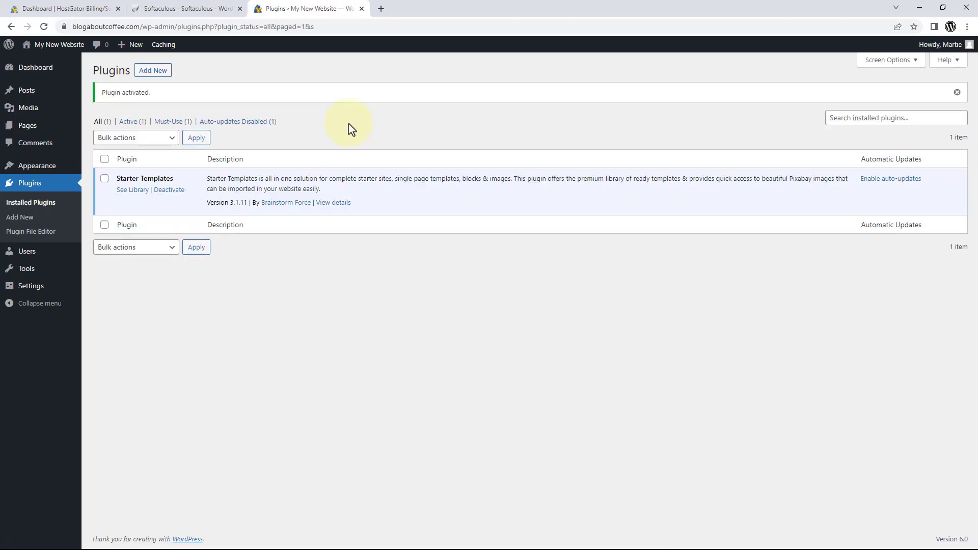
click(132, 193)
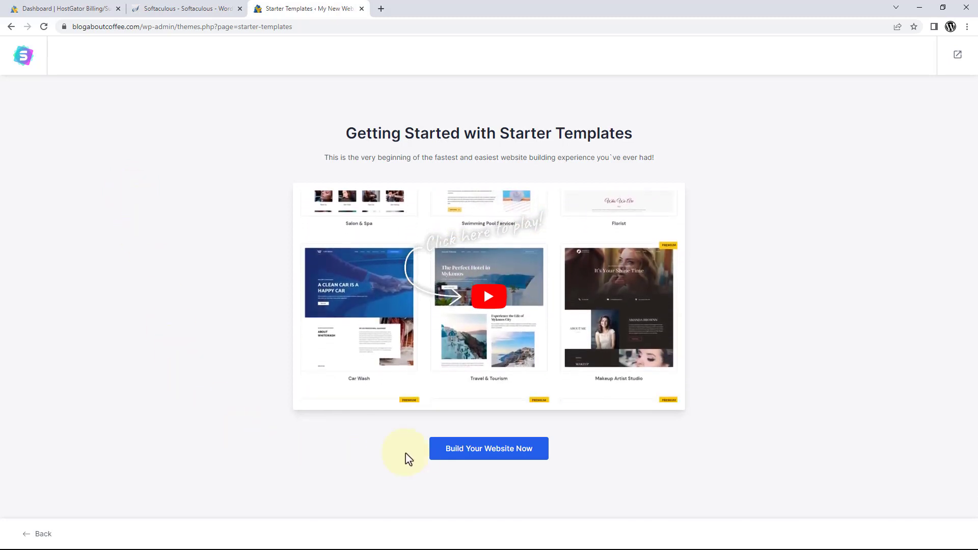
Start building the website from templates with Block Editor as the page builder.
click(463, 455)
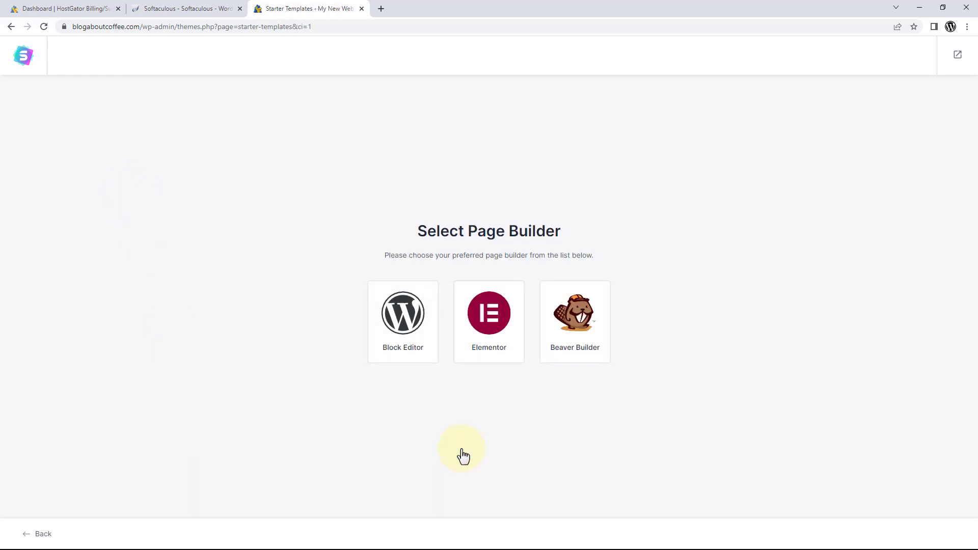
click(400, 330)
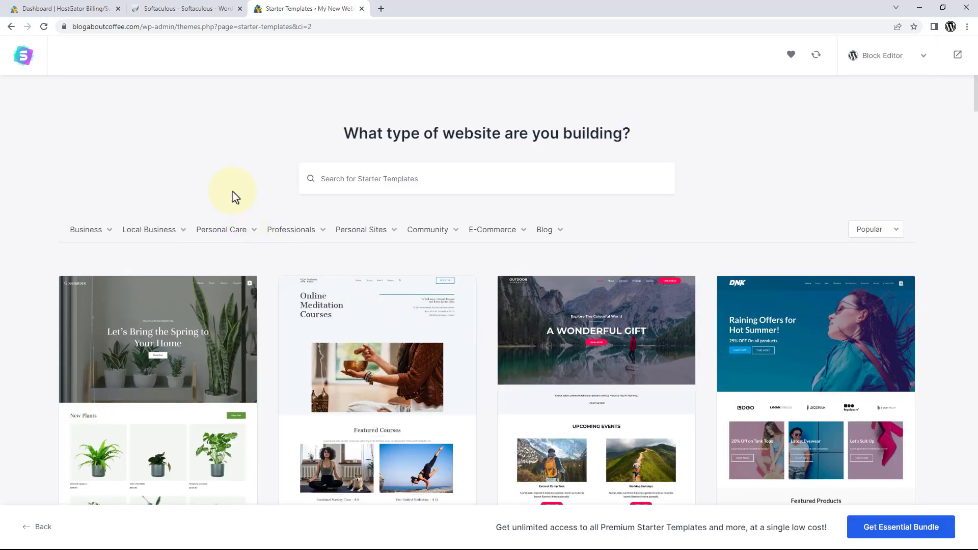
scroll(234, 196, down, 10)
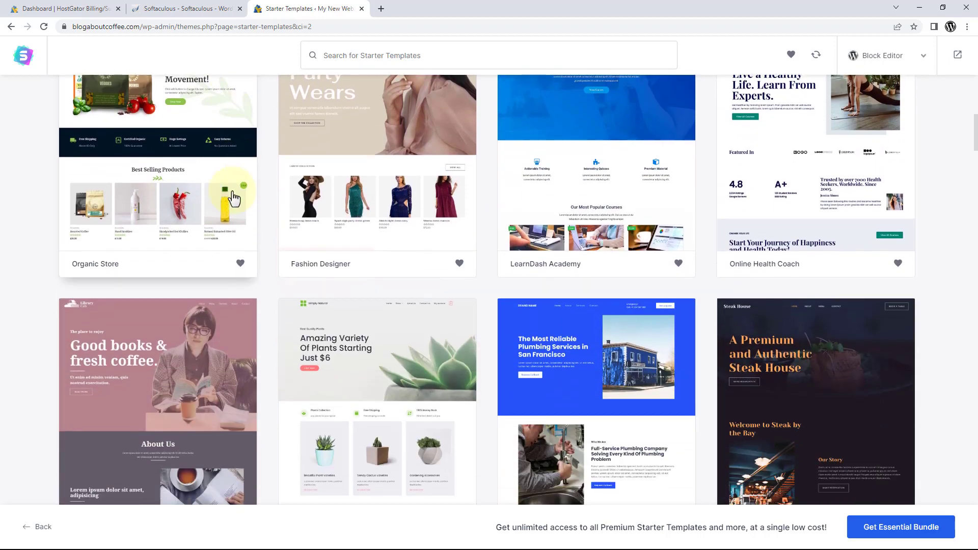
scroll(234, 197, up, 10)
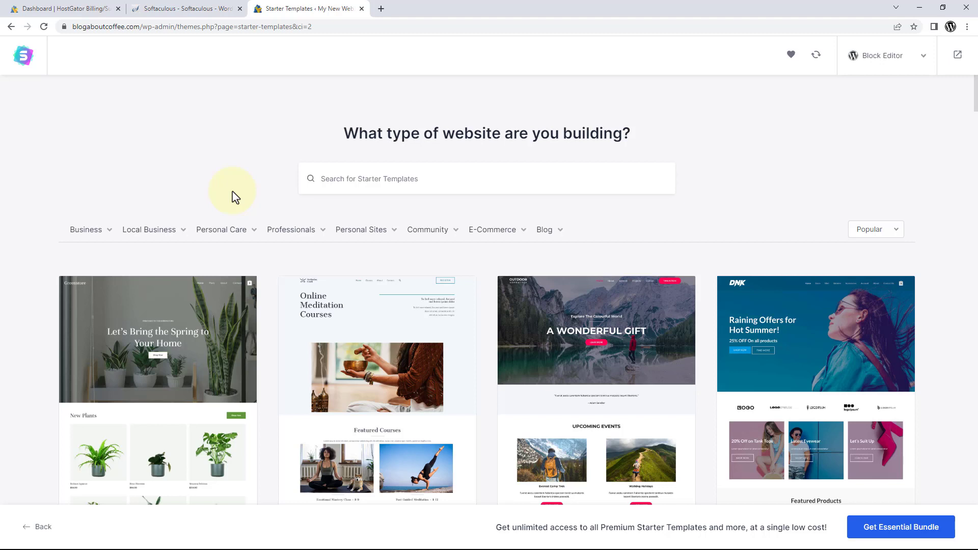
Search the starter templates for 'mountain' and select the Mountain template.
click(357, 181)
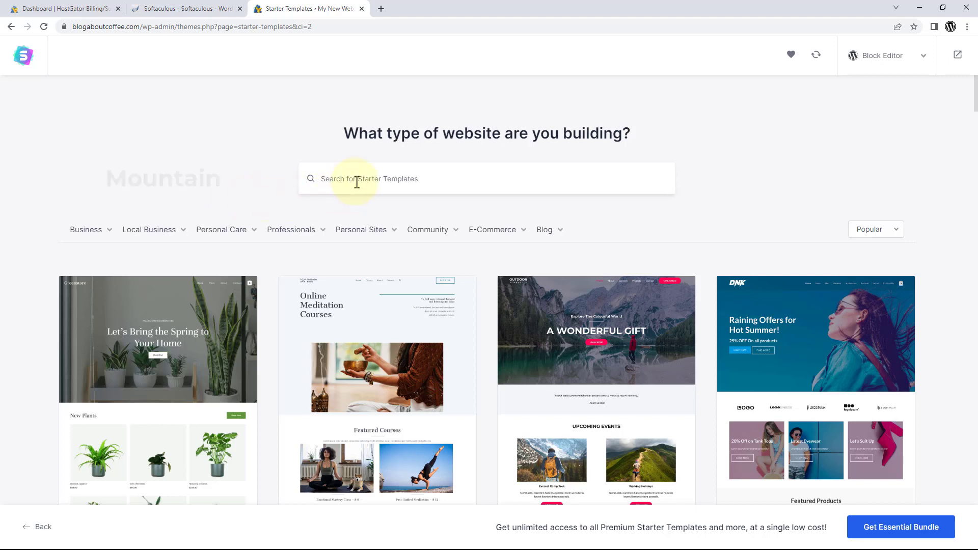
text(mountain)
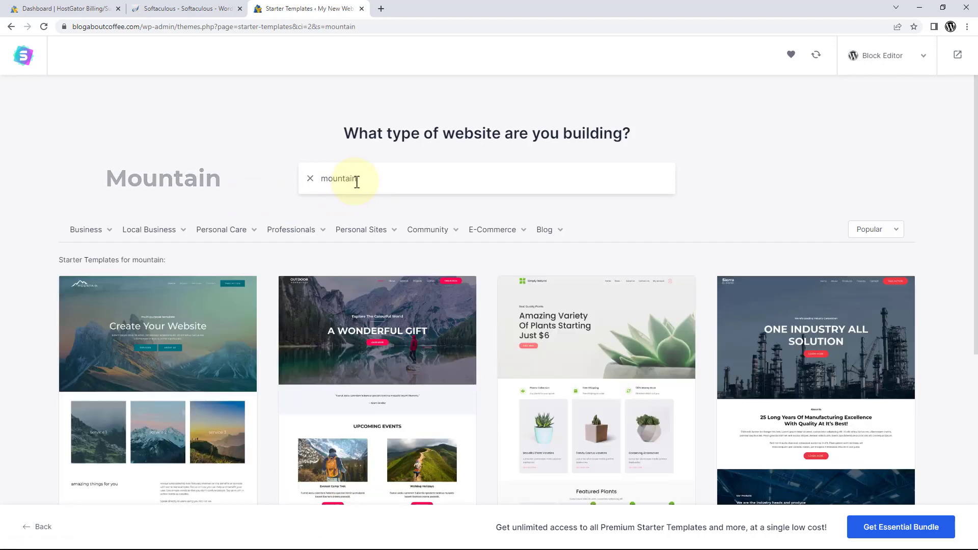
scroll(270, 190, down, 1)
scroll(270, 190, down, 2)
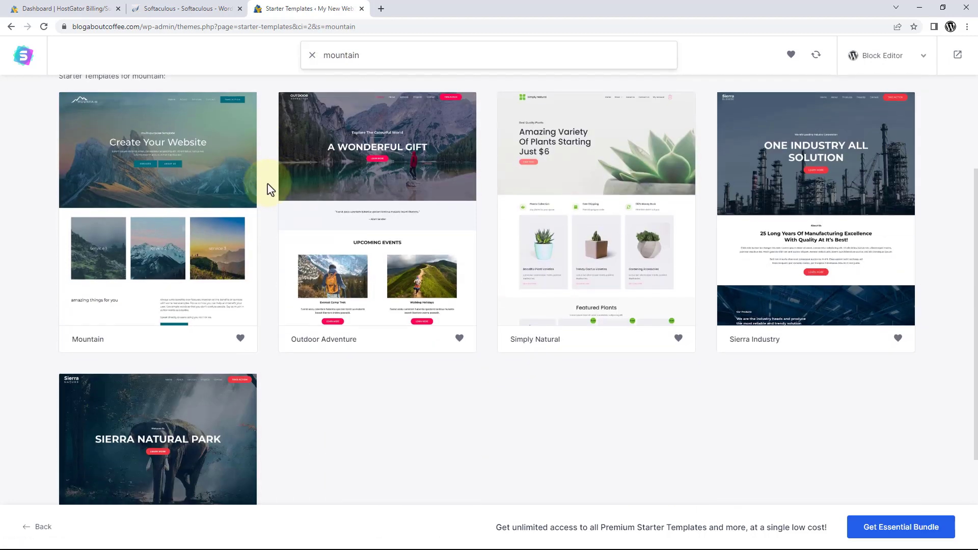
click(177, 224)
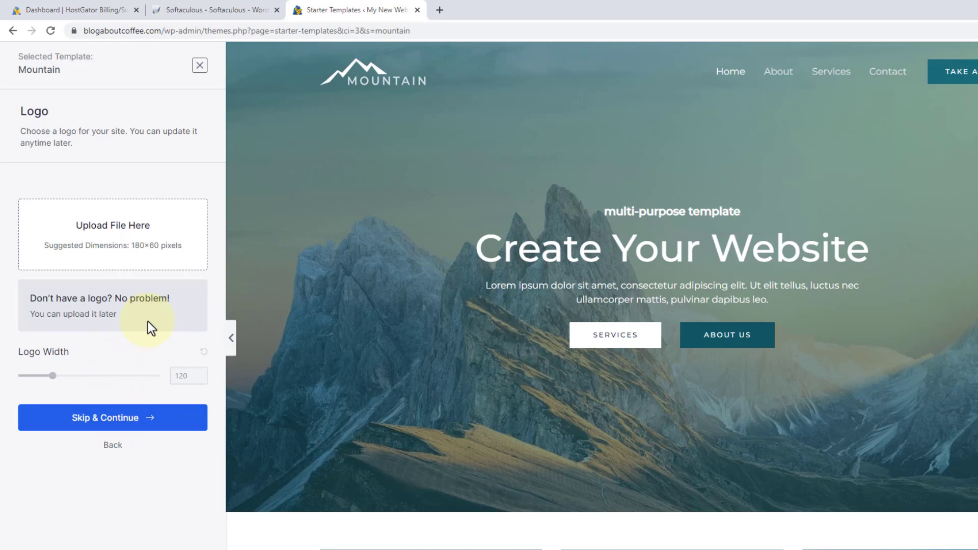
Upload 'coffeetime demo logo' as the site logo and widen it from 120 to 290.
click(116, 248)
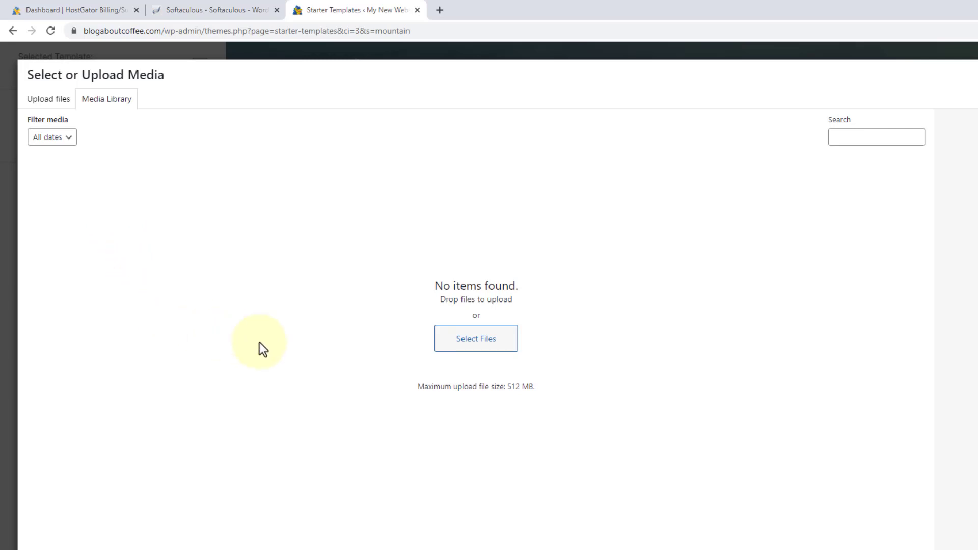
click(462, 350)
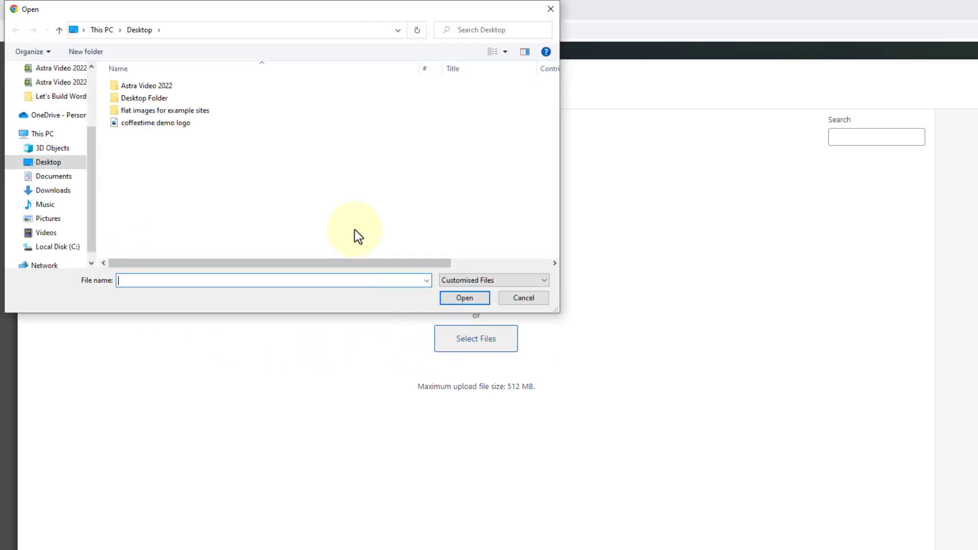
click(190, 123)
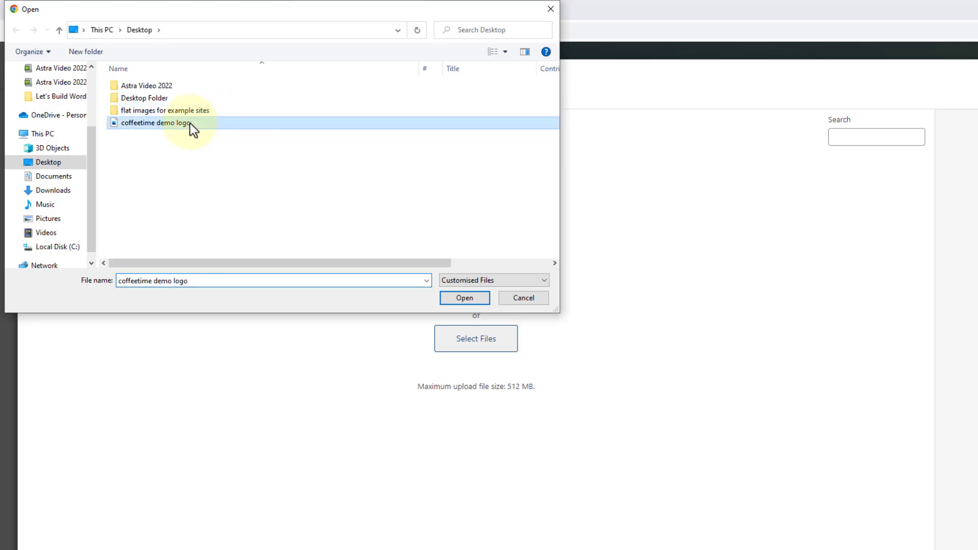
click(446, 301)
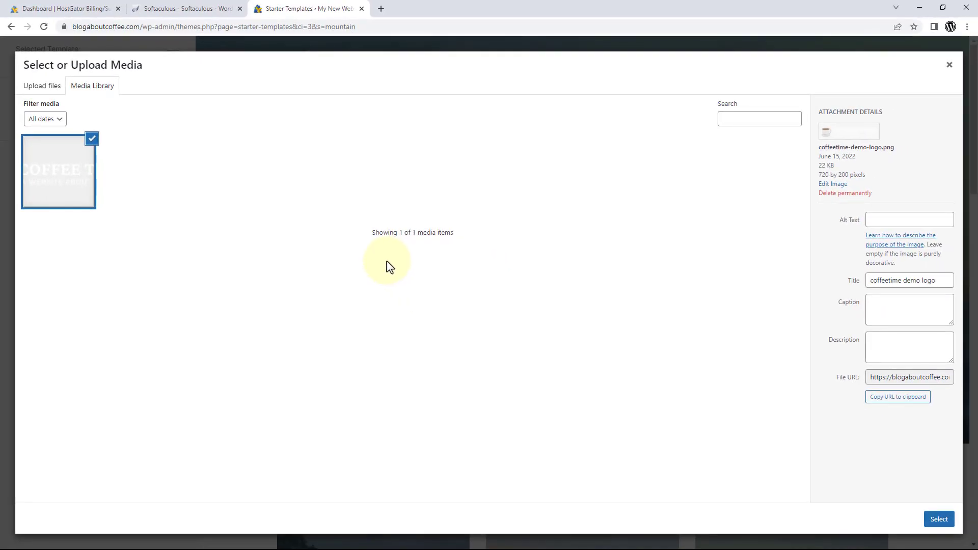
click(929, 519)
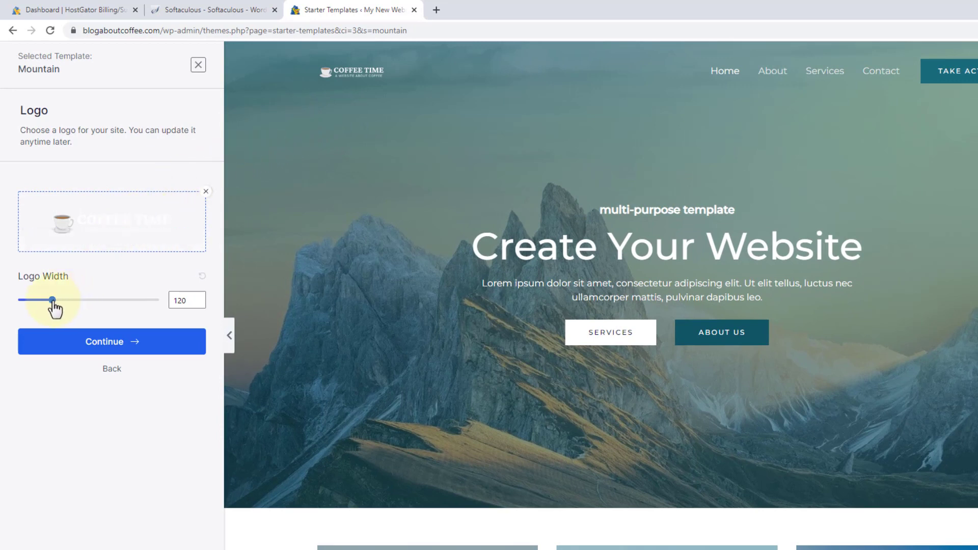
mouse_move(53, 302)
drag(53, 302, 101, 304)
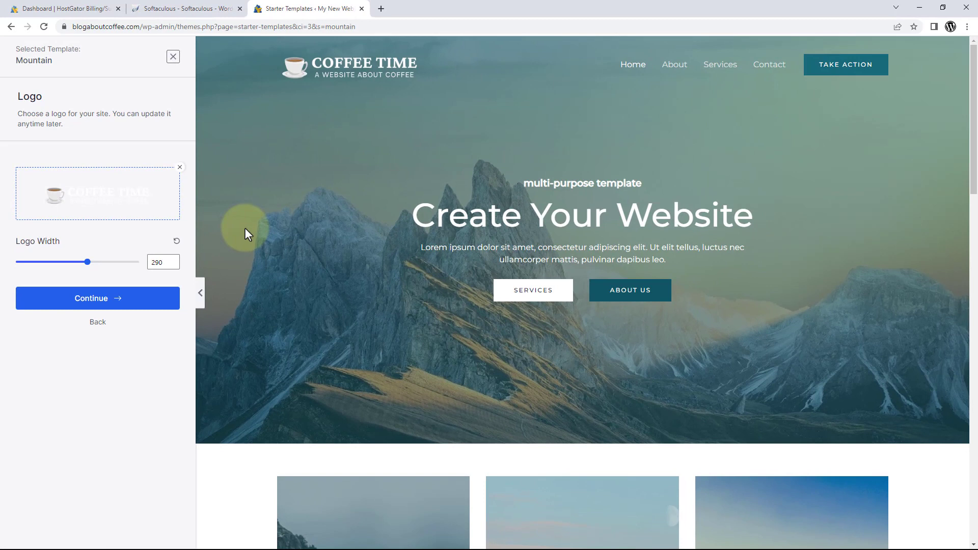
Preview the purple, red, pink, green and light-blue palettes, then keep the default teal colours.
click(119, 304)
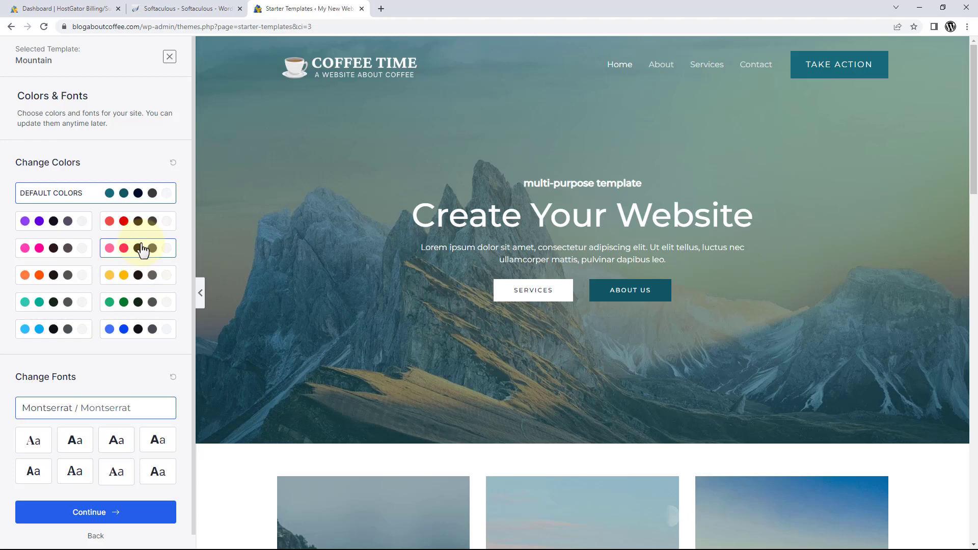
click(72, 224)
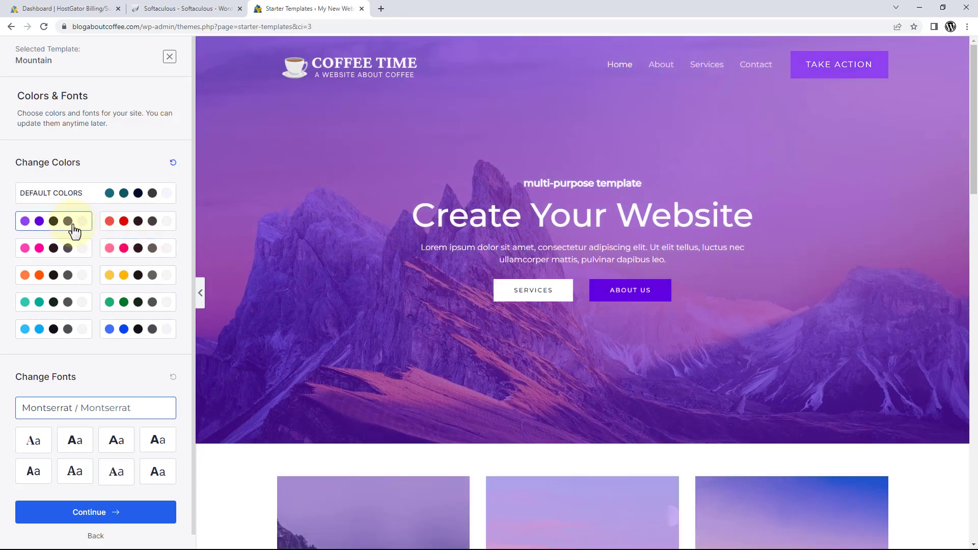
click(122, 223)
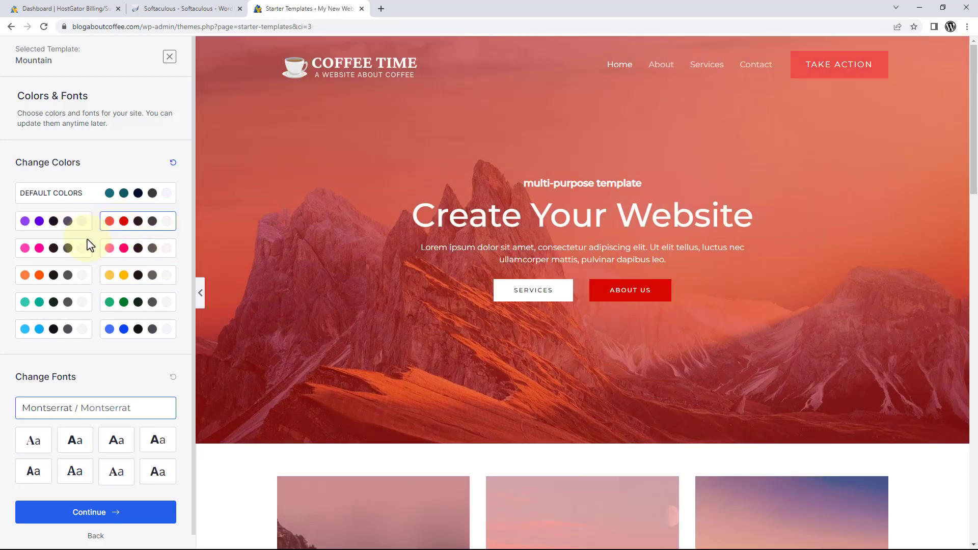
click(89, 247)
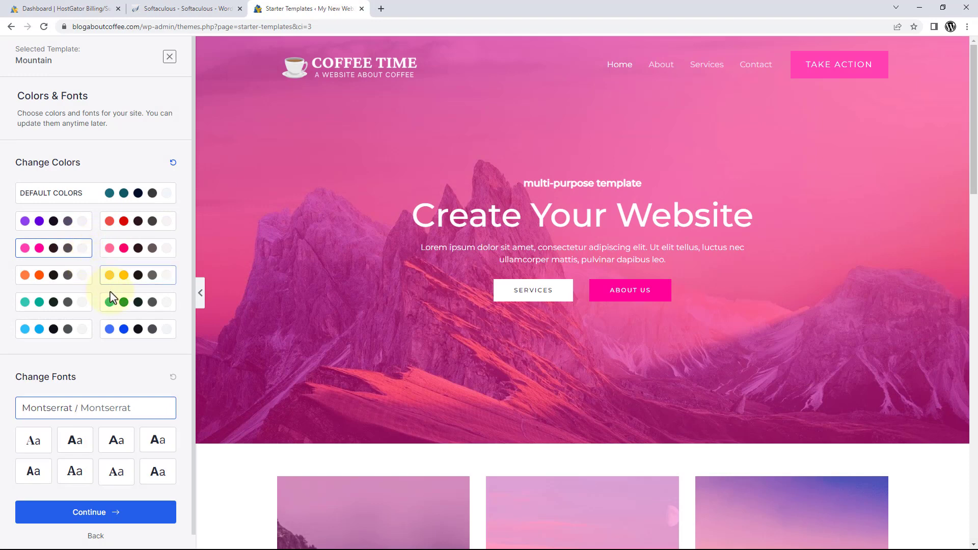
click(112, 299)
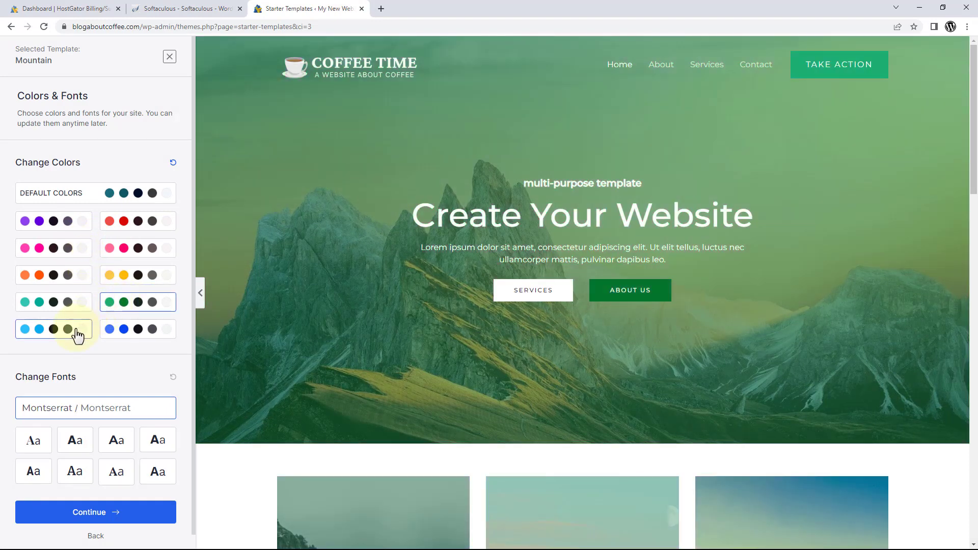
click(77, 336)
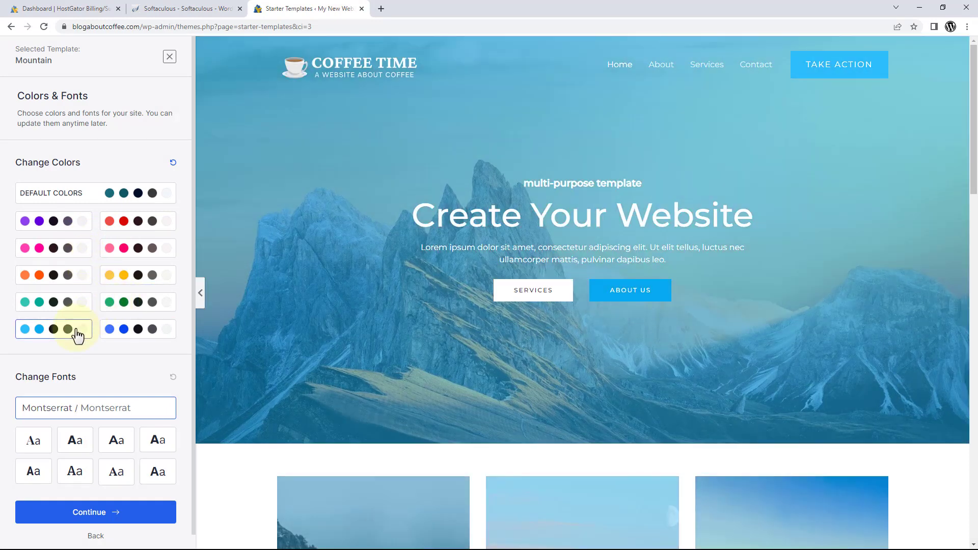
click(109, 199)
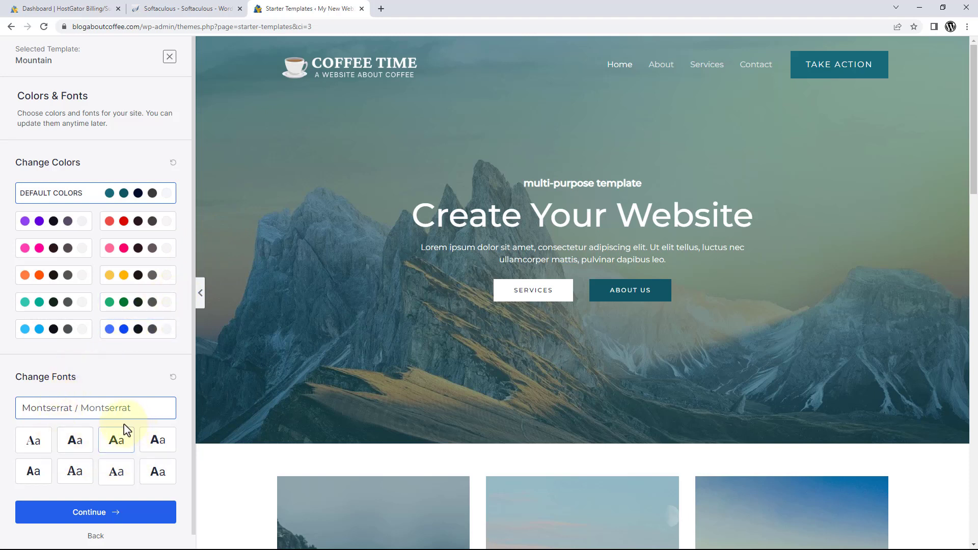
Compare font pairings, choose Rubik / Karla, and continue to the final setup form.
click(47, 445)
click(76, 442)
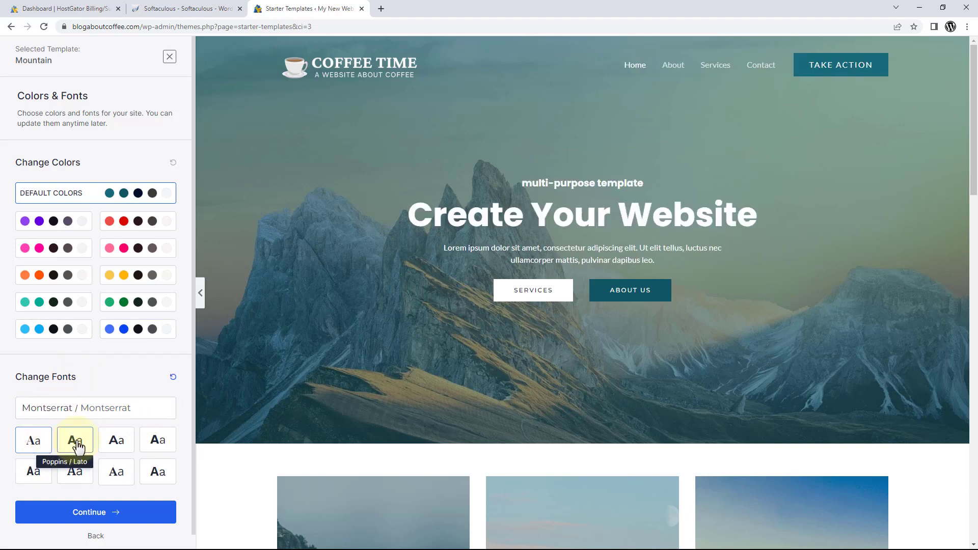
click(113, 447)
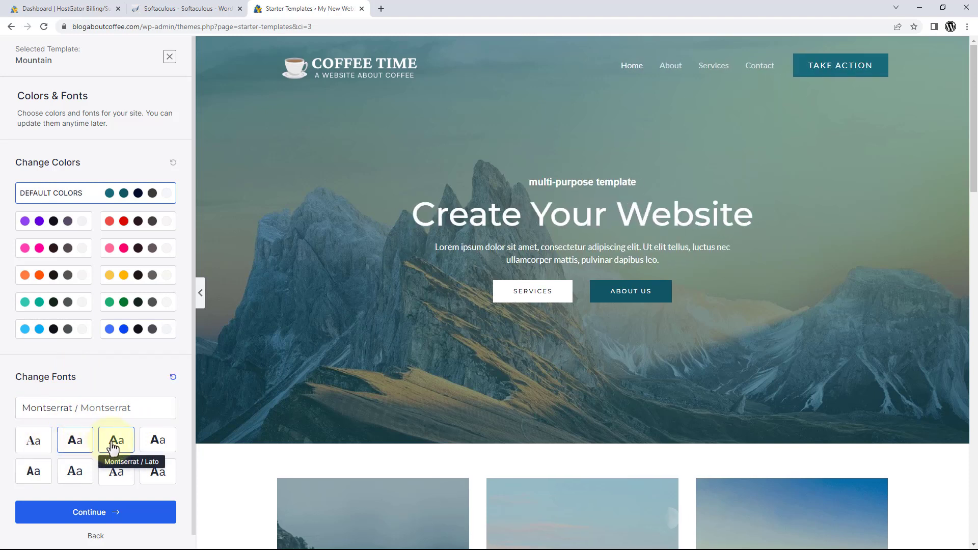
click(157, 446)
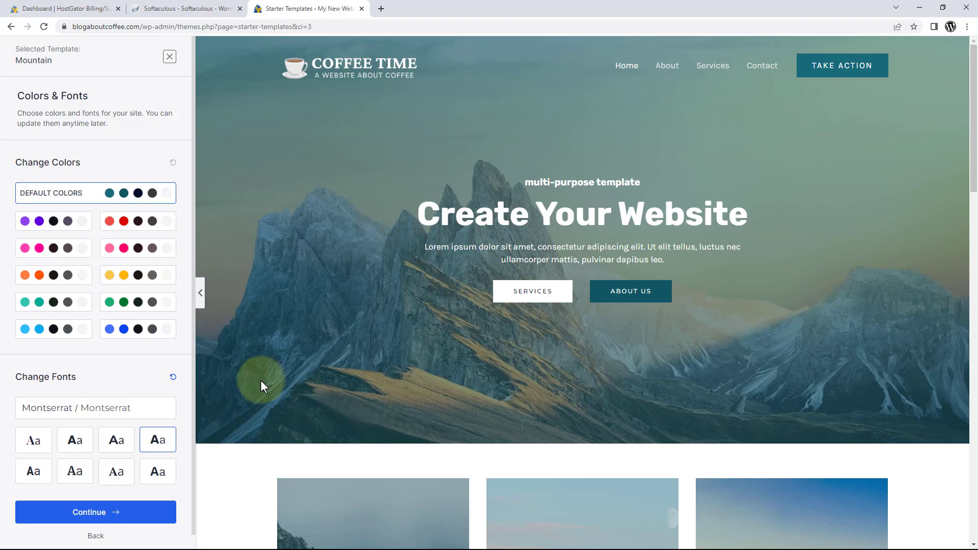
click(106, 520)
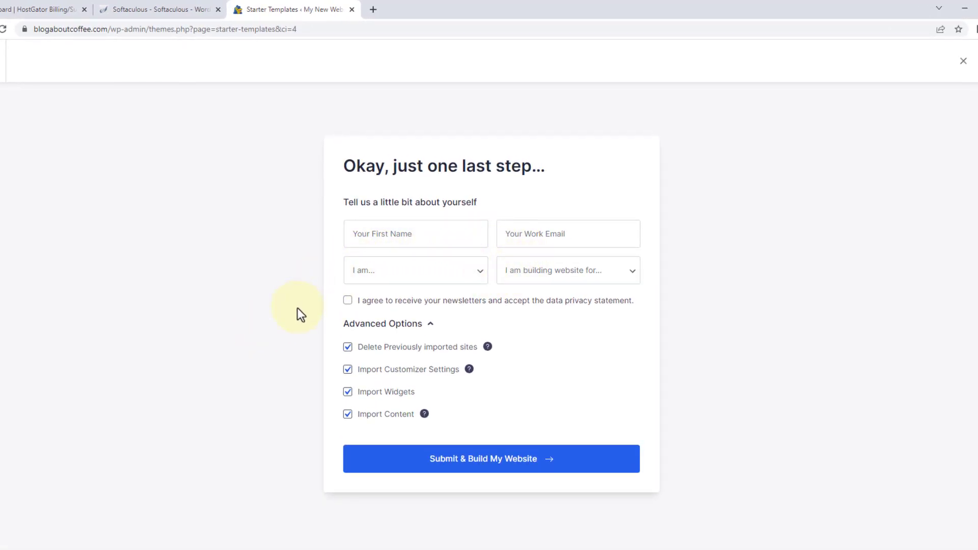
Uncheck Import Widgets, build the site from the Mountain template, and open the finished website.
click(346, 394)
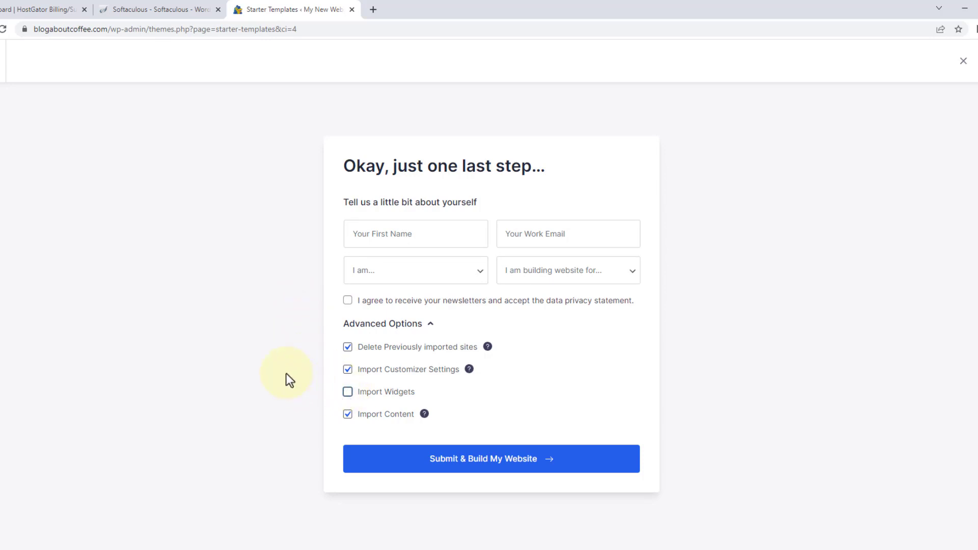
click(469, 460)
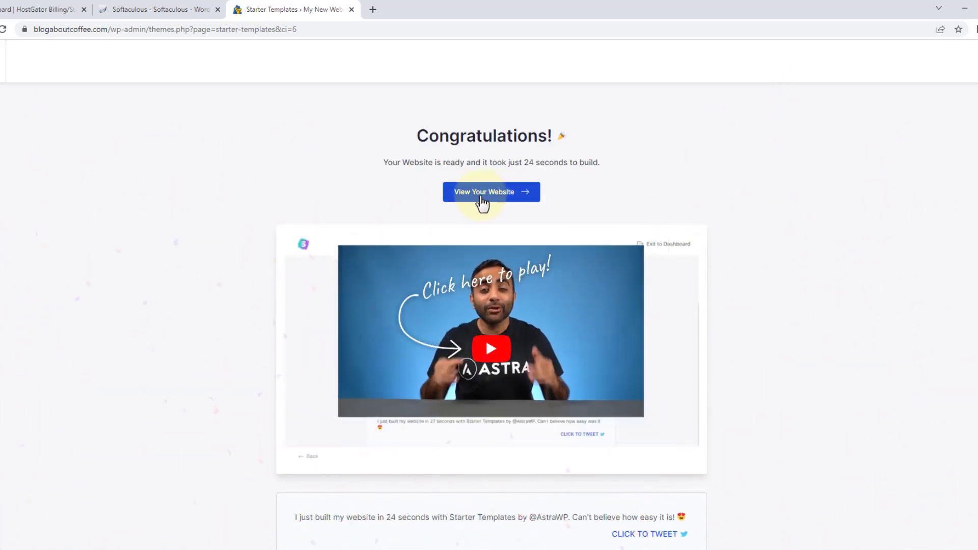
click(485, 197)
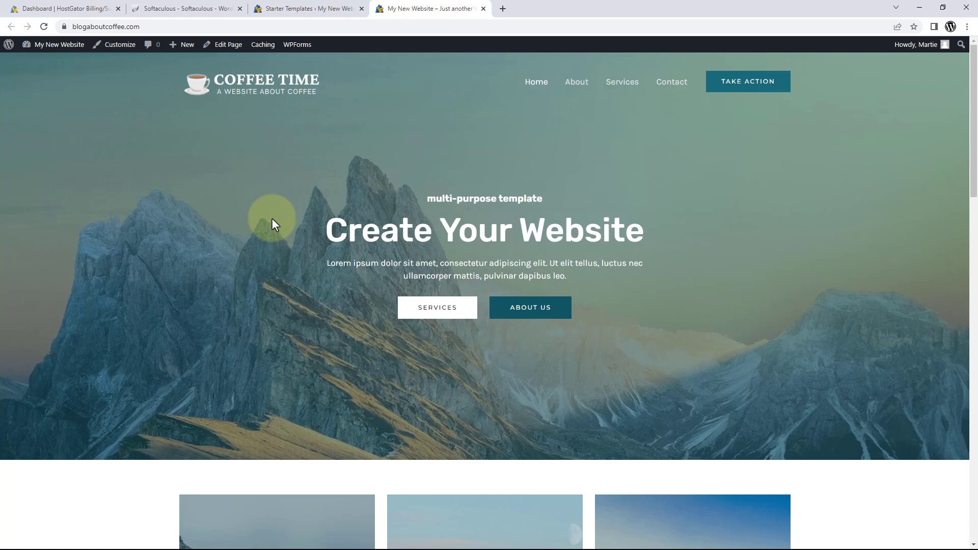
Scroll through the homepage, look at the About and Services pages, then return home.
scroll(272, 220, down, 7)
scroll(271, 220, down, 11)
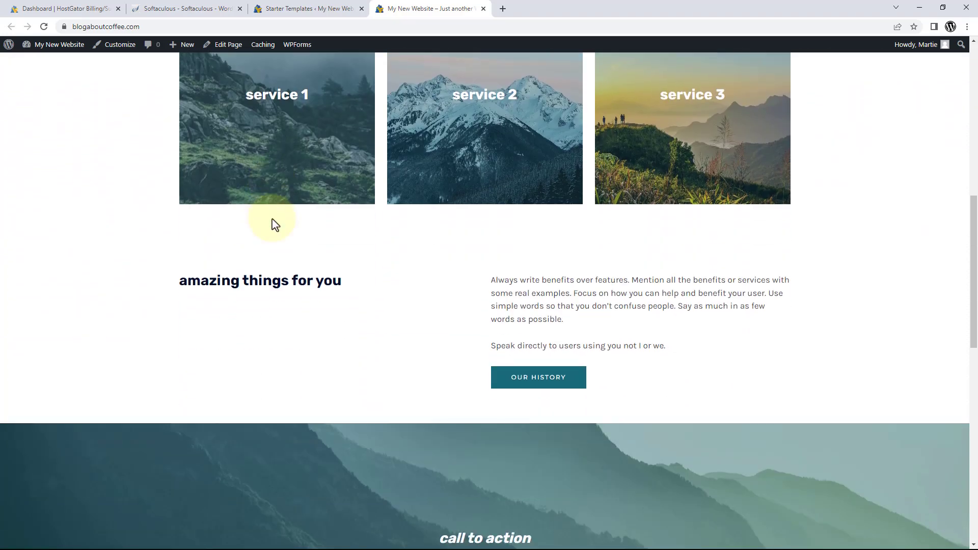
scroll(272, 220, down, 4)
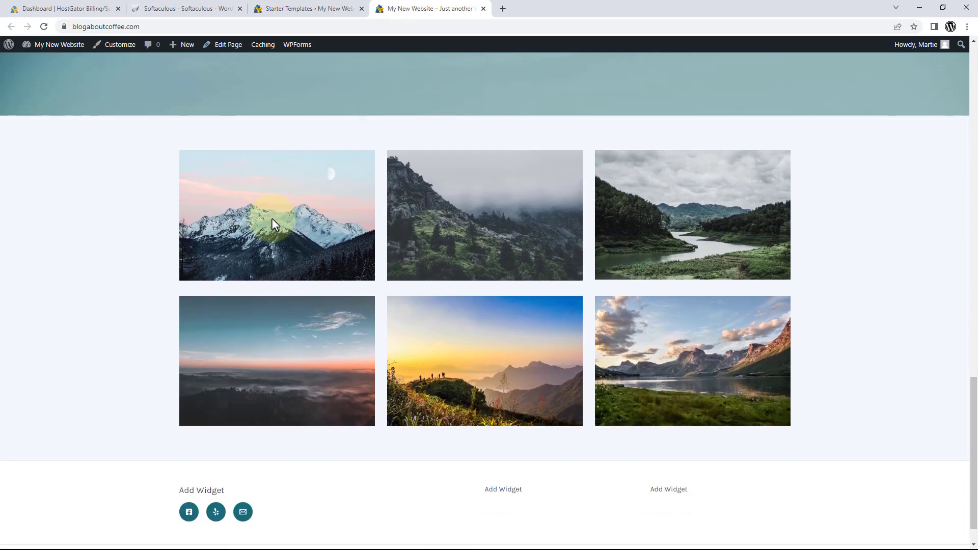
scroll(272, 220, up, 11)
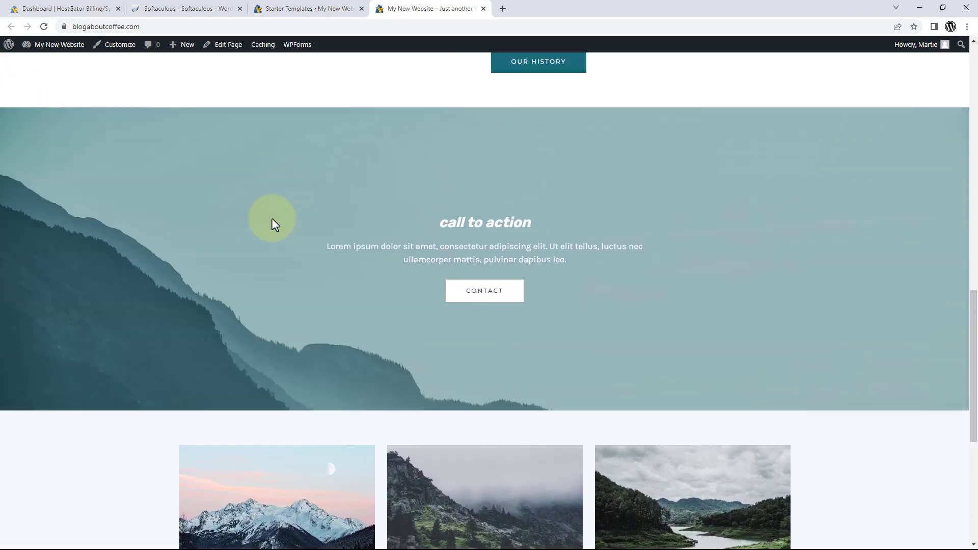
scroll(272, 220, up, 11)
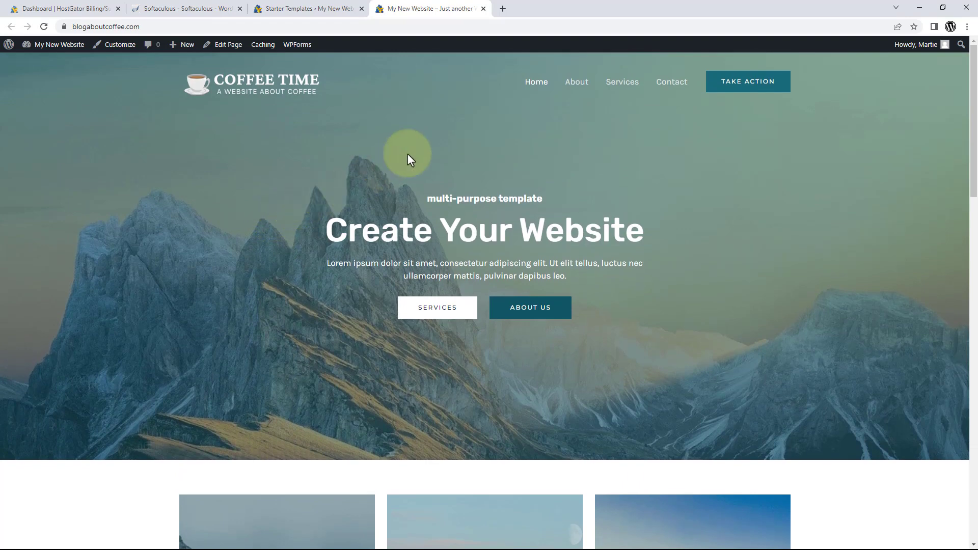
click(576, 85)
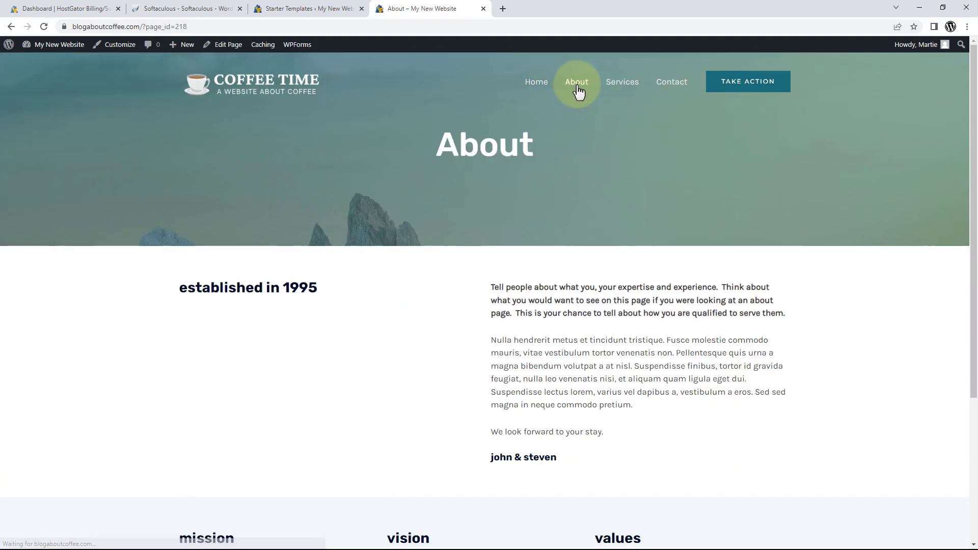
click(622, 86)
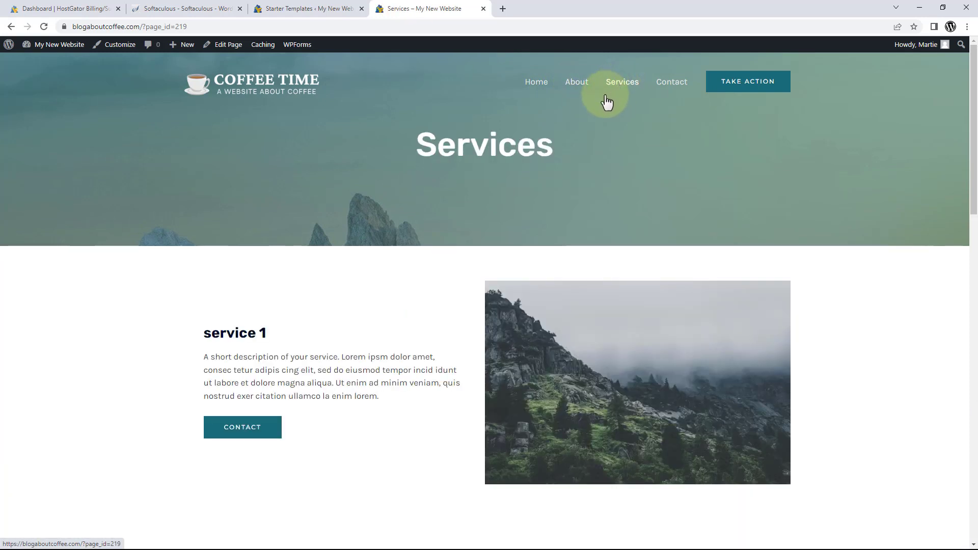
scroll(606, 101, down, 1)
scroll(605, 102, down, 3)
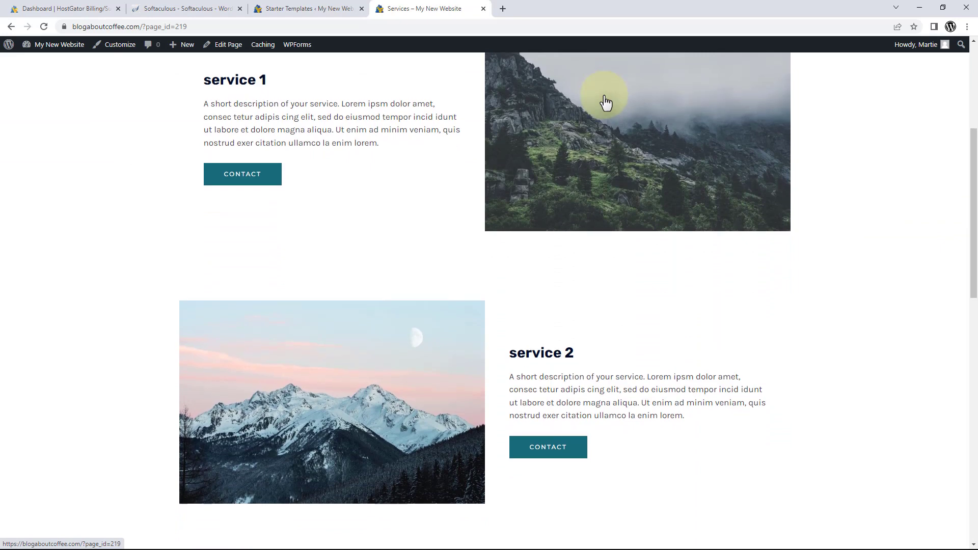
scroll(604, 100, up, 3)
scroll(606, 101, up, 2)
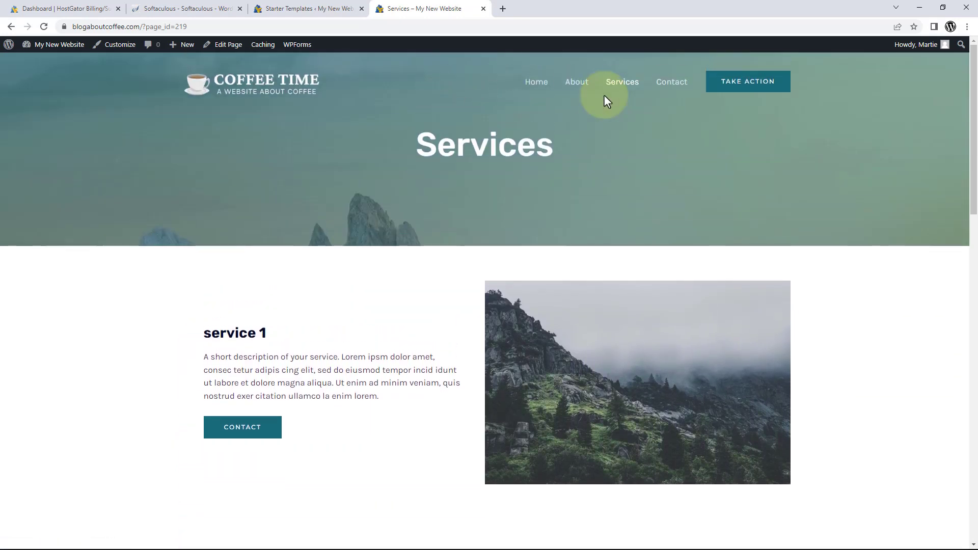
click(540, 86)
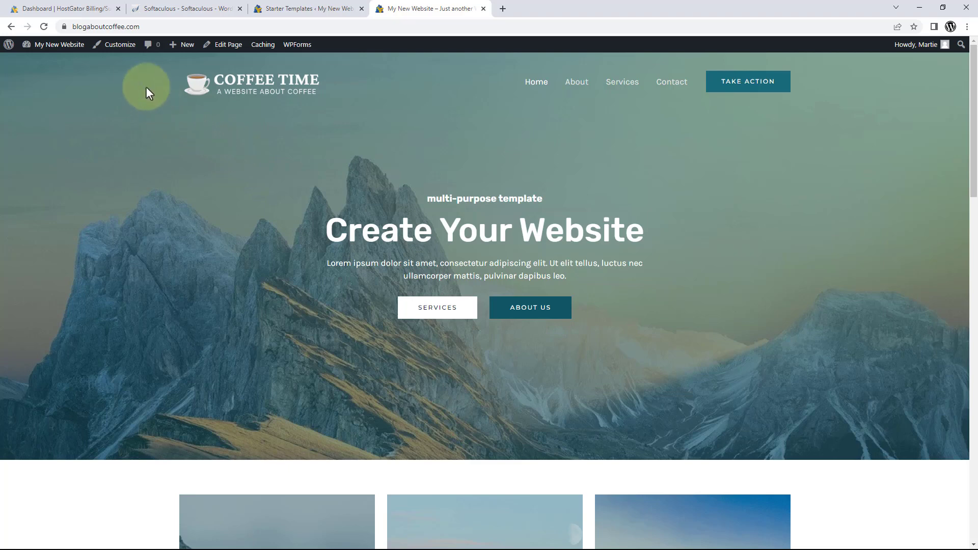
Turn off 'Different Logo For Retina Devices' in the header's Site Title & Logo settings.
click(122, 51)
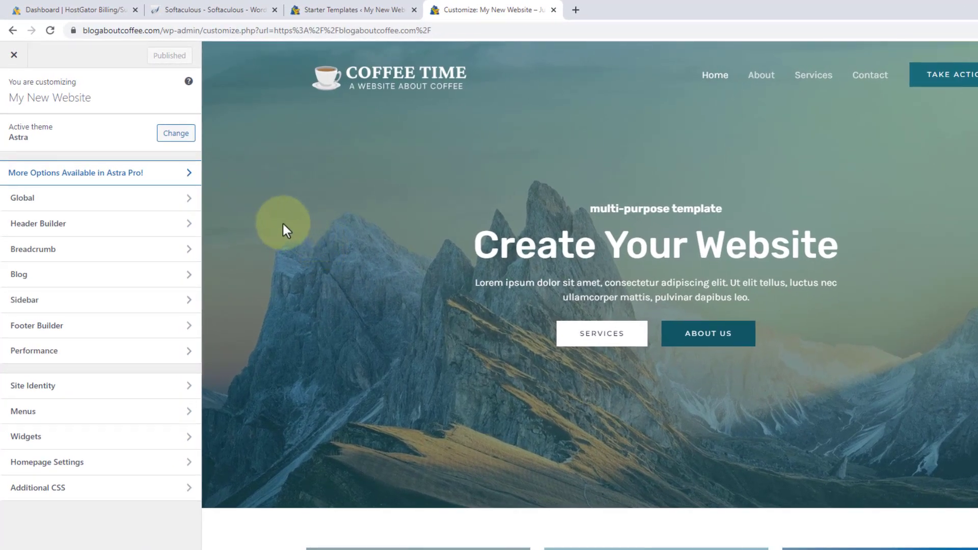
click(108, 227)
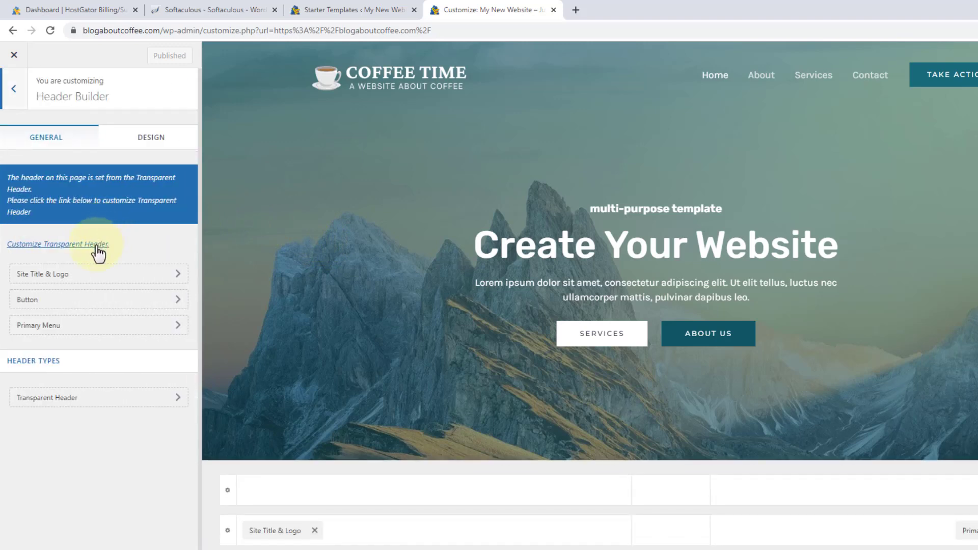
click(109, 282)
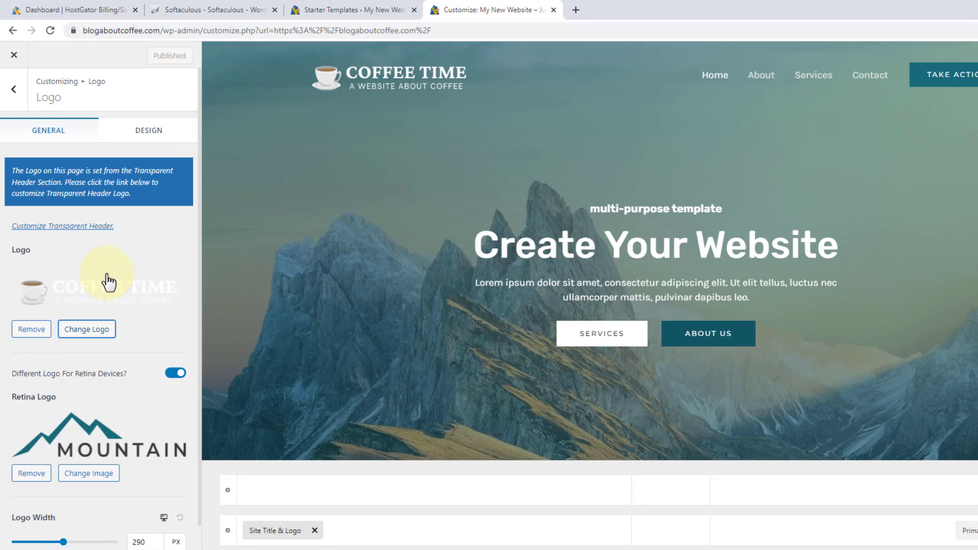
click(176, 376)
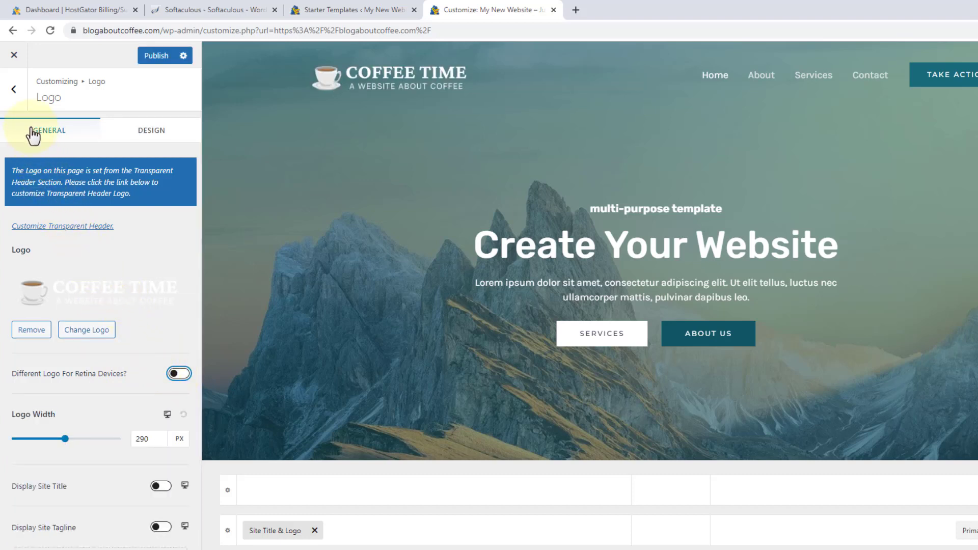
click(20, 96)
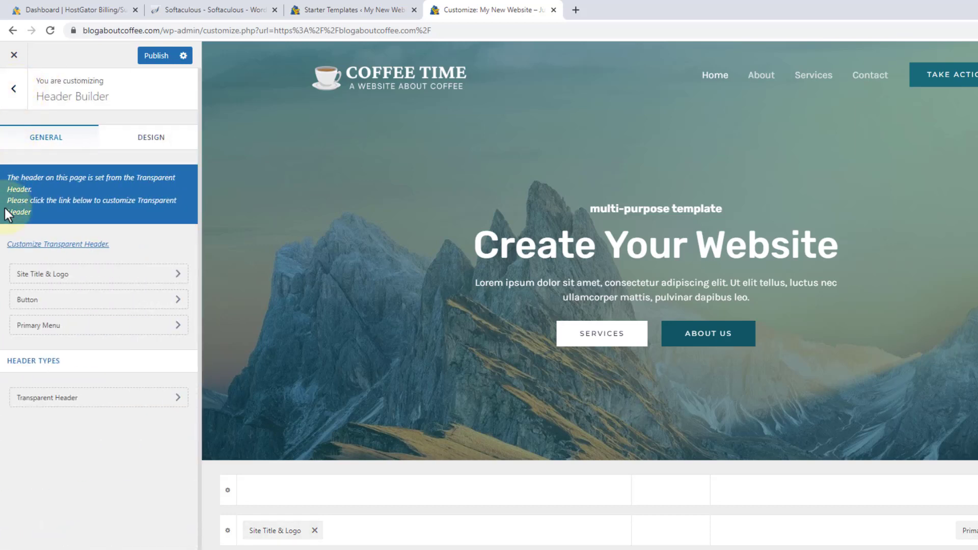
Turn off the Transparent Header's separate retina logo and publish the changes.
click(85, 407)
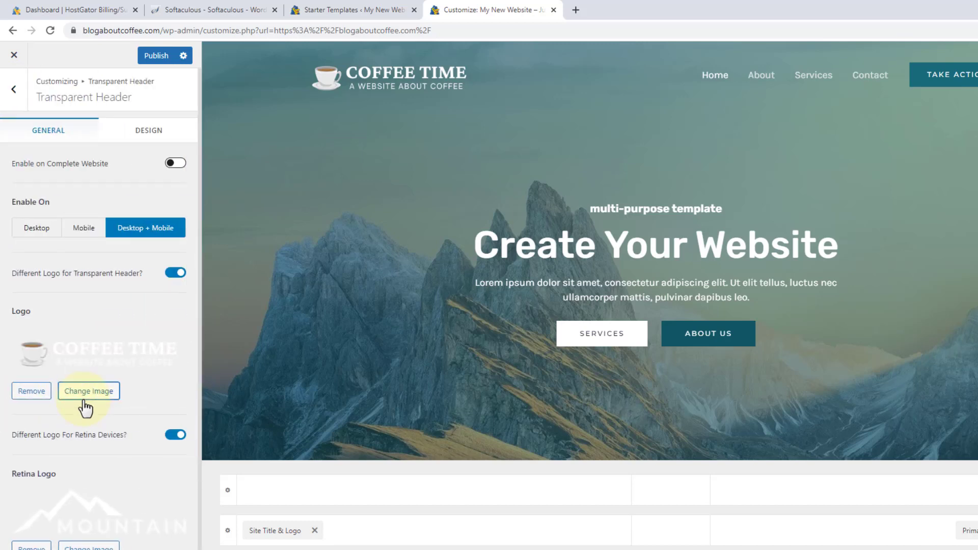
click(176, 435)
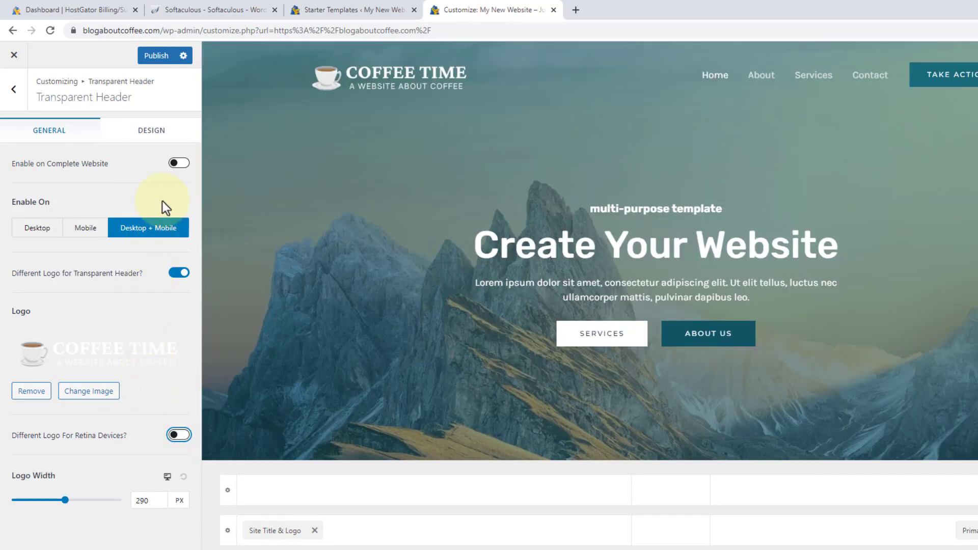
click(168, 62)
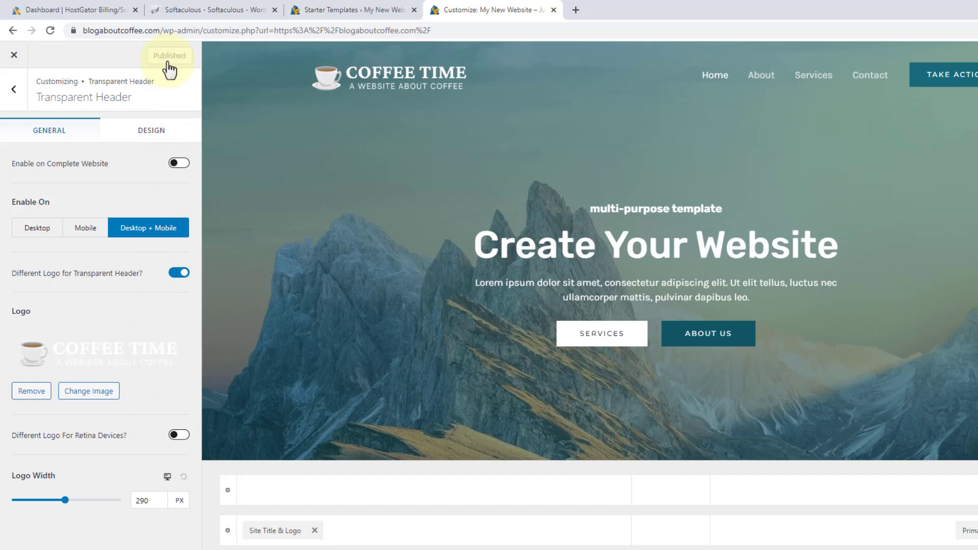
Leave the Customizer, reload the homepage, and open the Home page in the block editor.
click(13, 56)
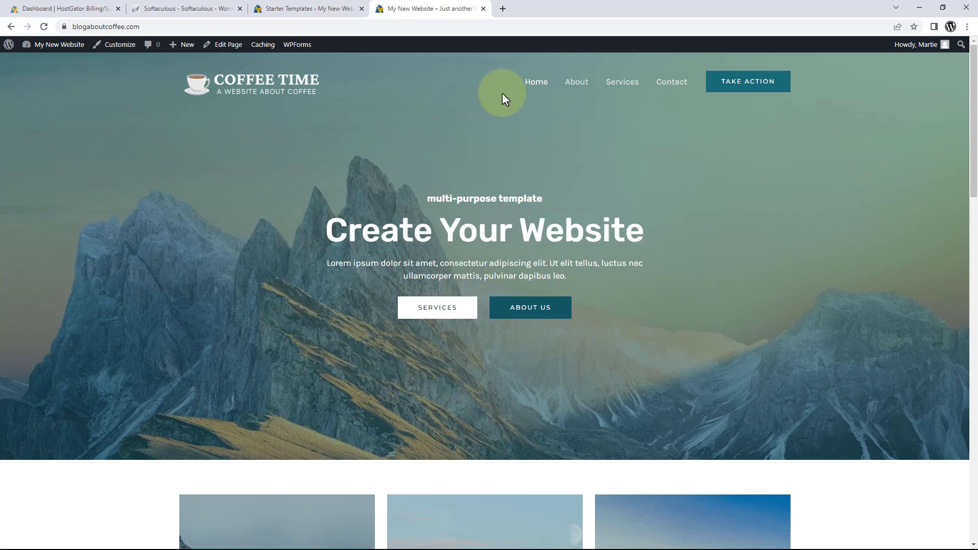
click(532, 92)
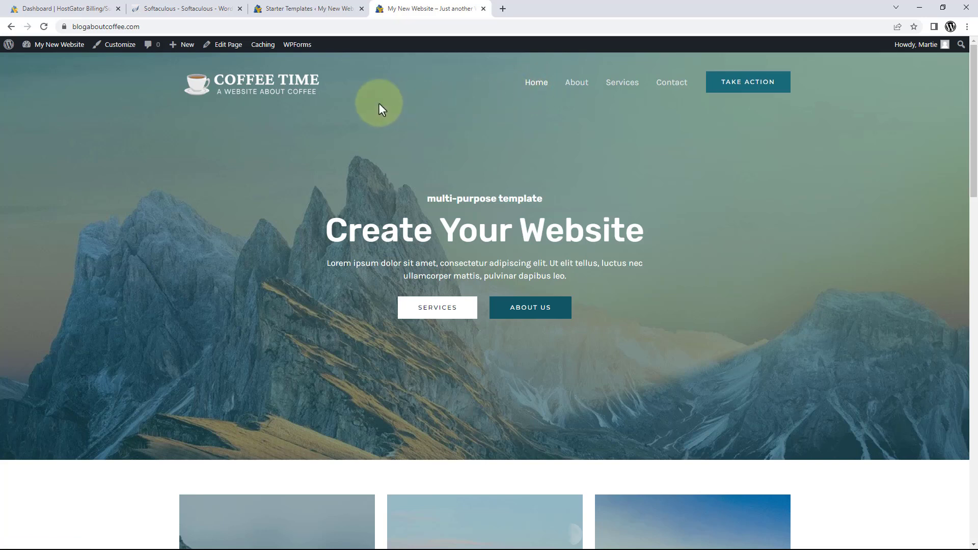
click(228, 53)
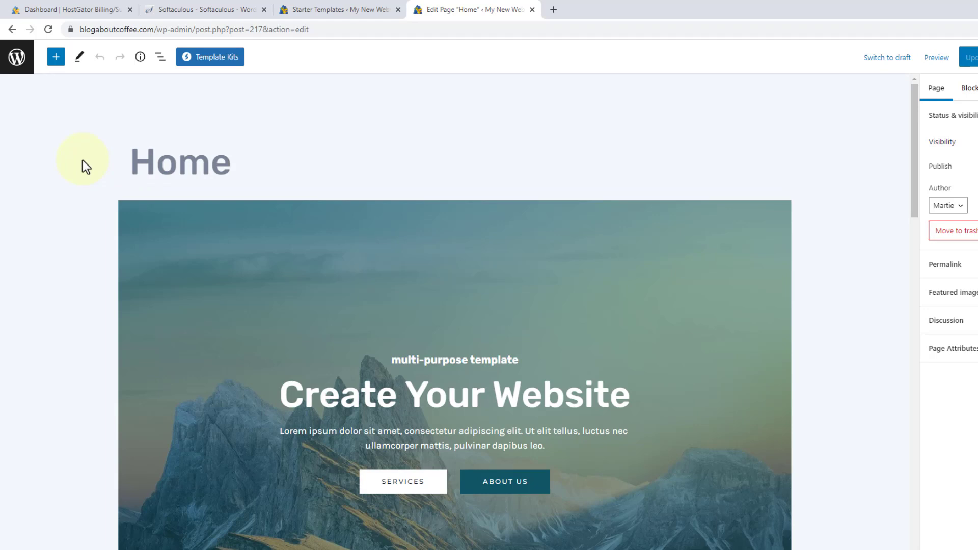
Replace the hero text: heading 'It's Coffee Time!', subtitle 'welcome to our website...', paragraph 'This is a demo'.
scroll(82, 160, down, 2)
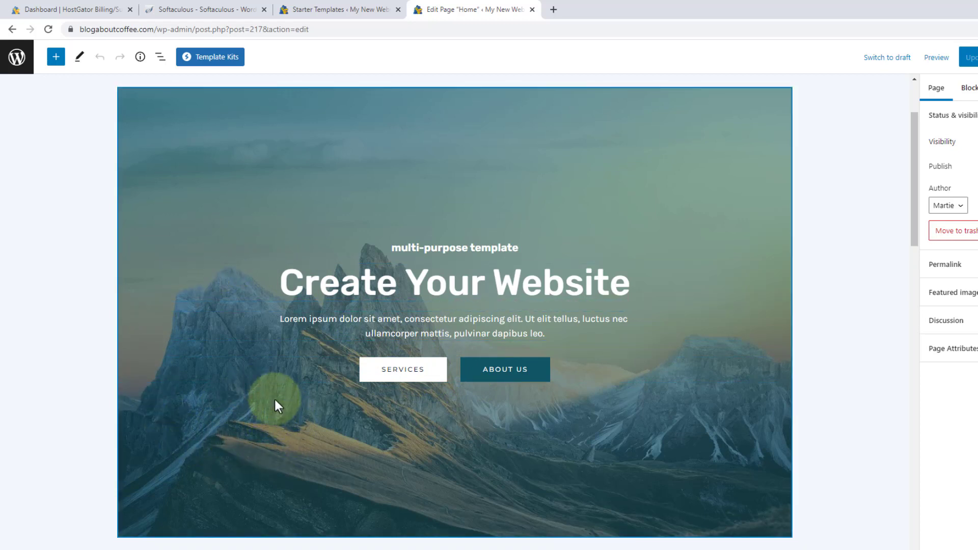
triple_click(465, 284)
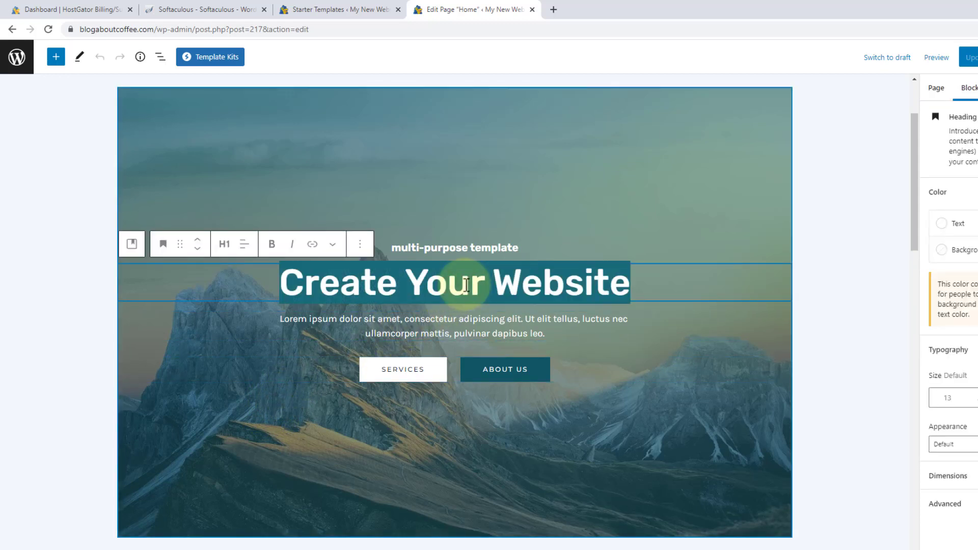
key(BackSpace)
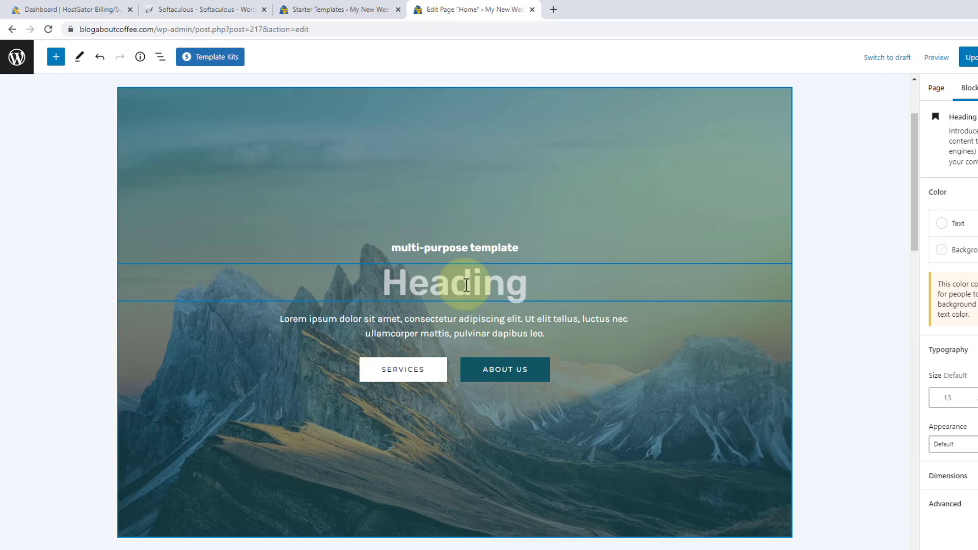
text(It's)
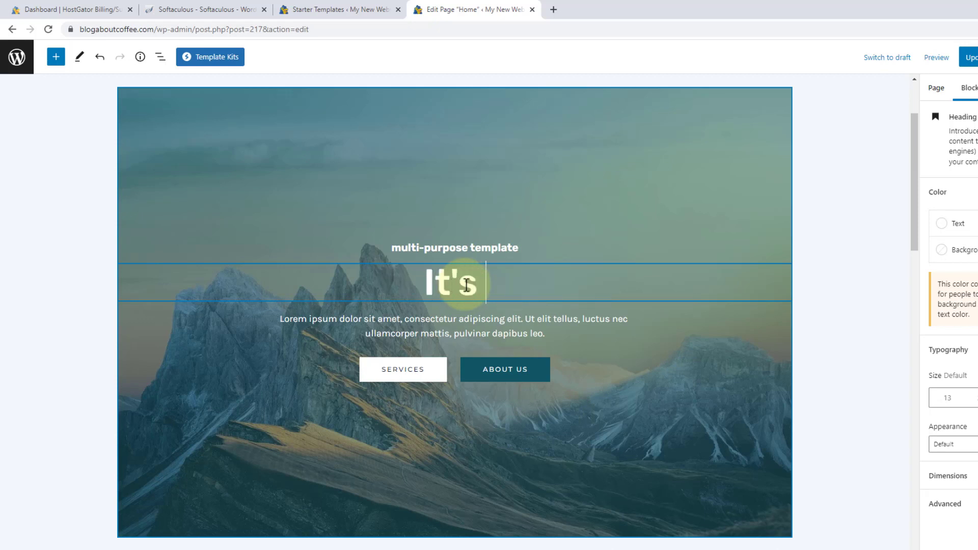
text( Coffee )
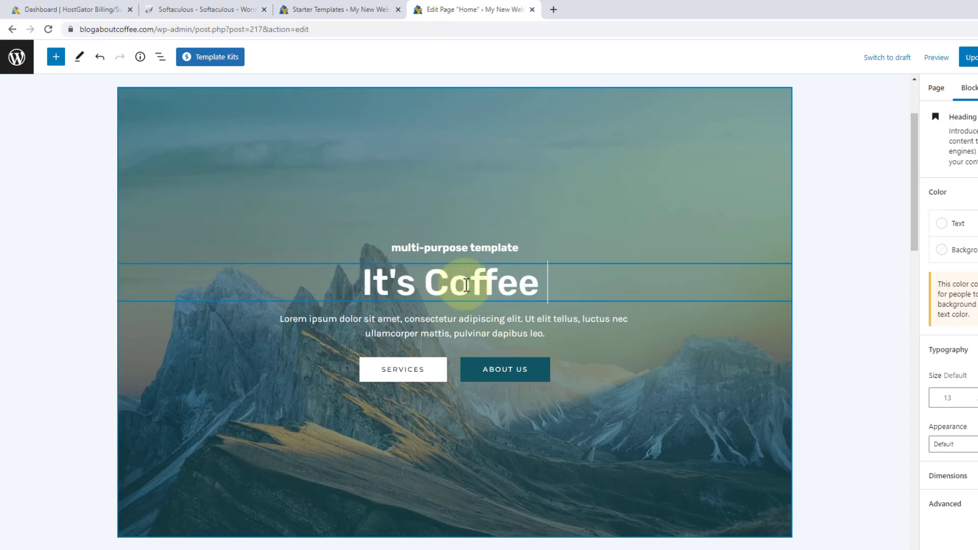
text(Time!)
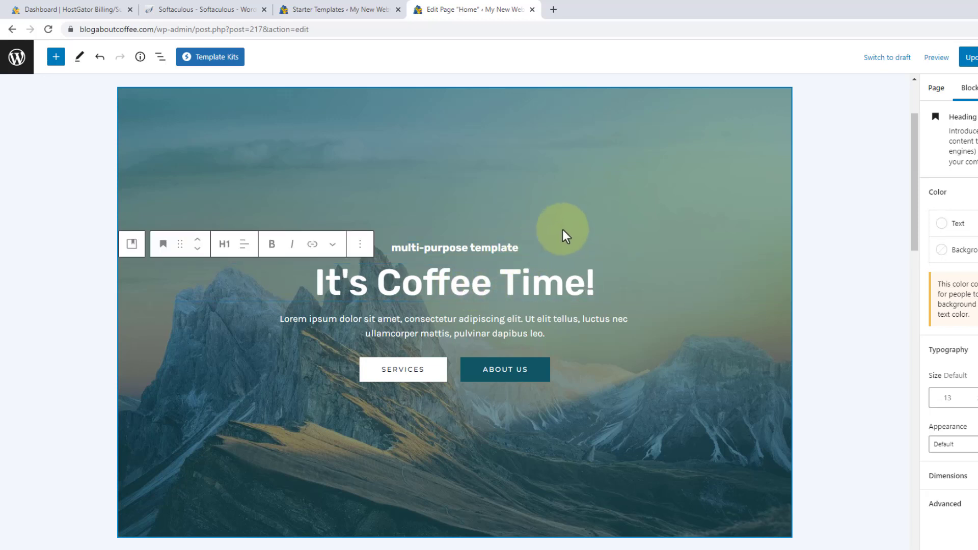
click(576, 212)
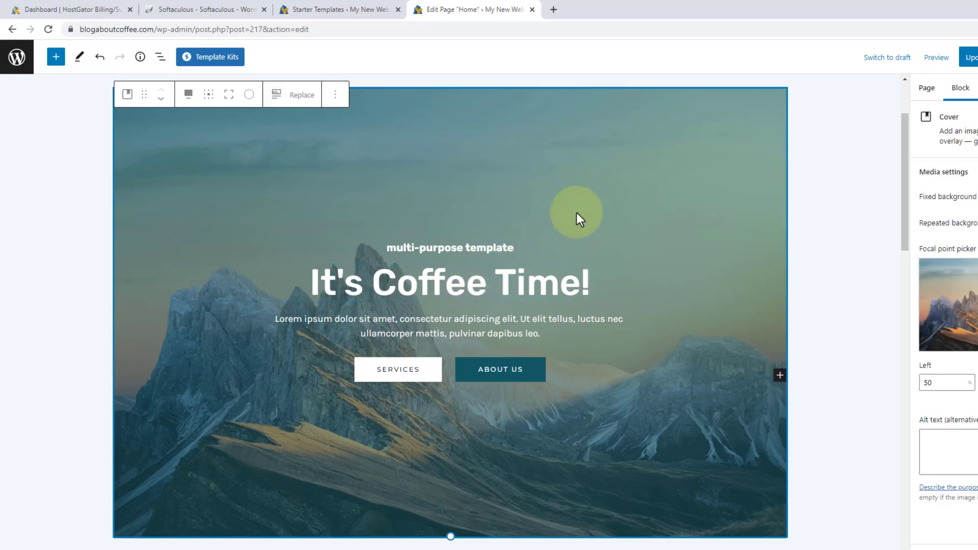
triple_click(464, 248)
text(we)
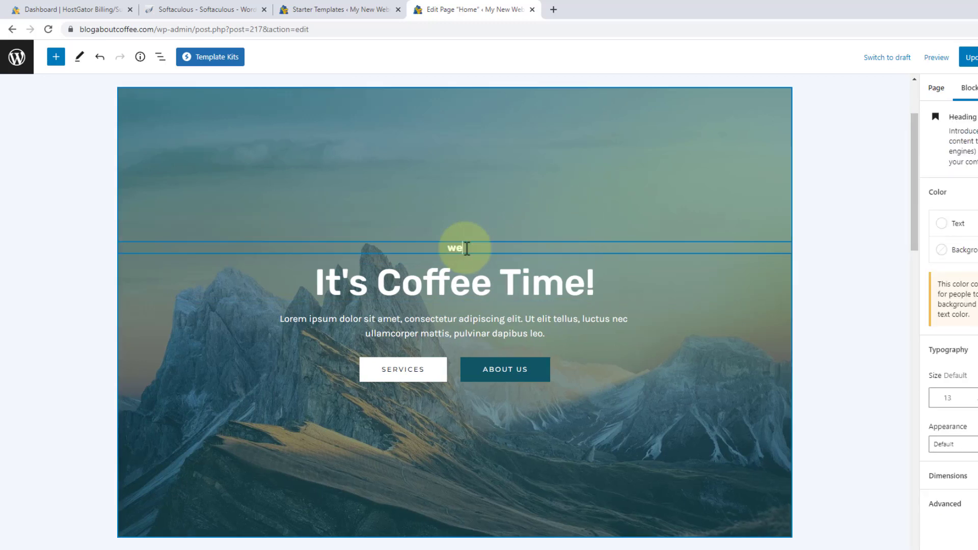
text(lcome to our website...)
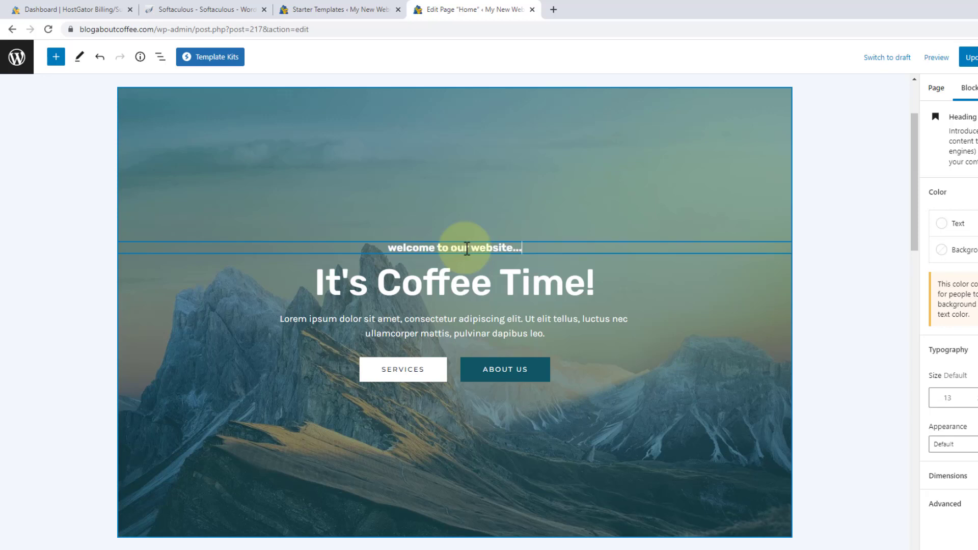
triple_click(481, 330)
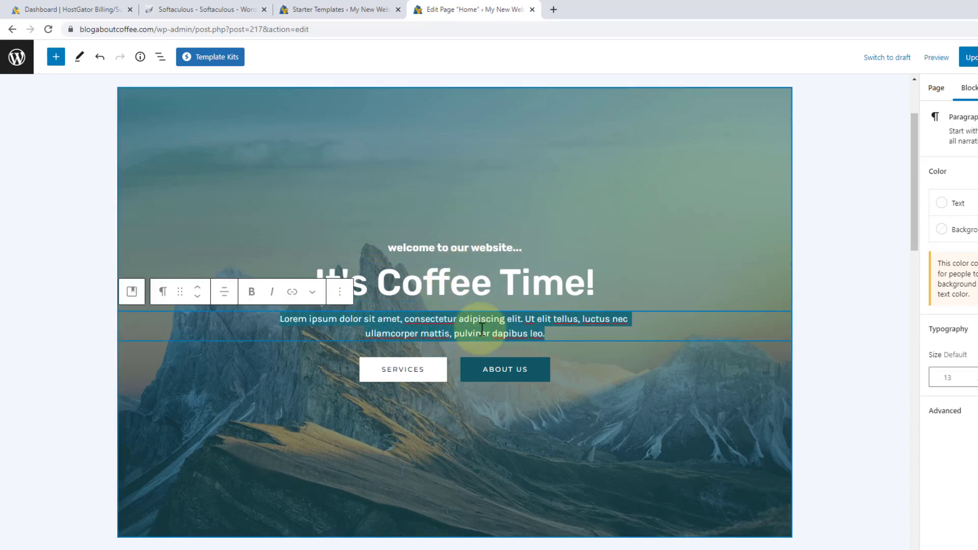
key(BackSpace)
text(This is a )
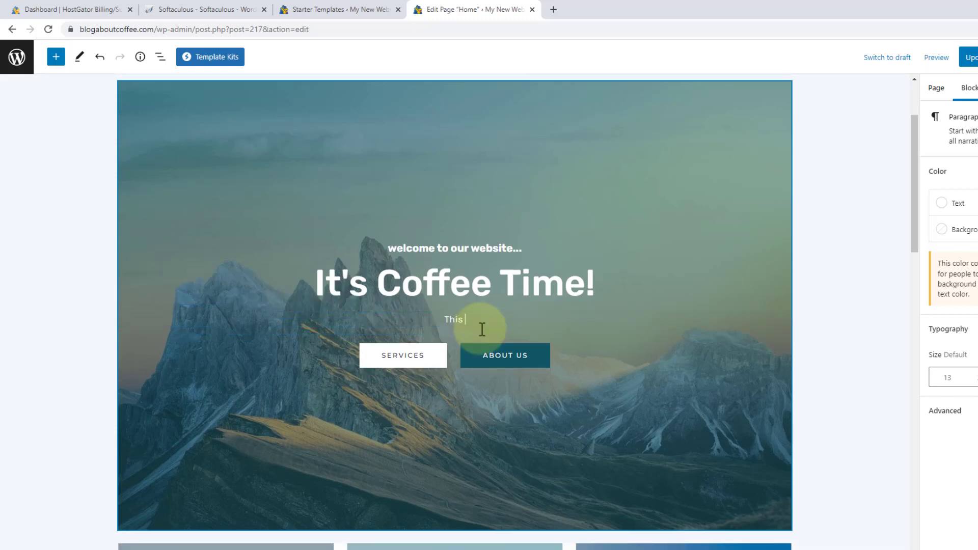
text(demo)
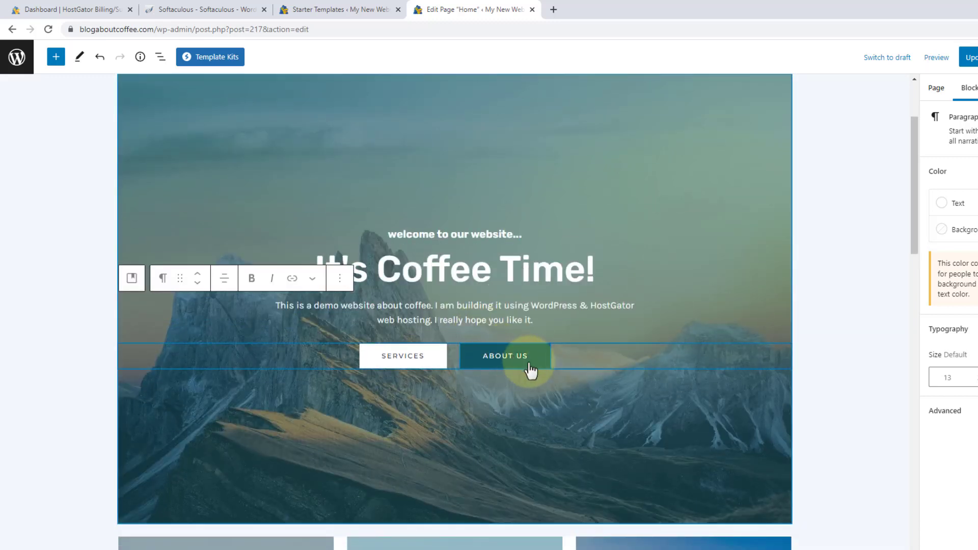
Remove the 'welcome to our website...' subtitle block from the hero, confirming with undo and redo.
click(610, 381)
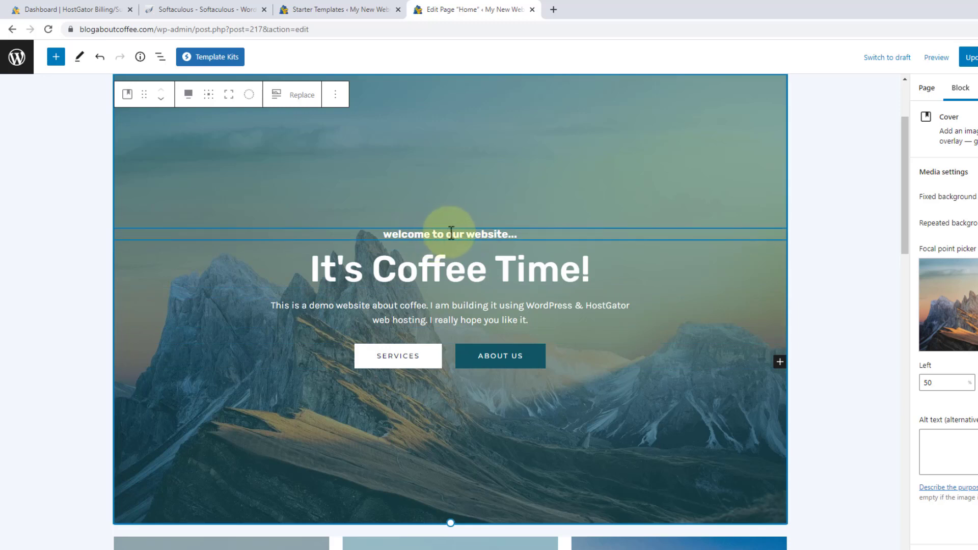
click(451, 233)
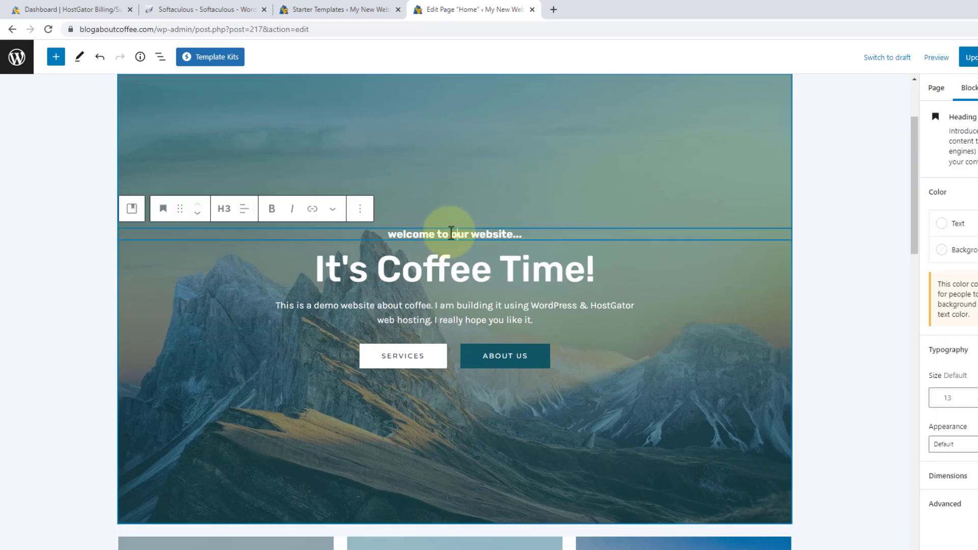
click(360, 218)
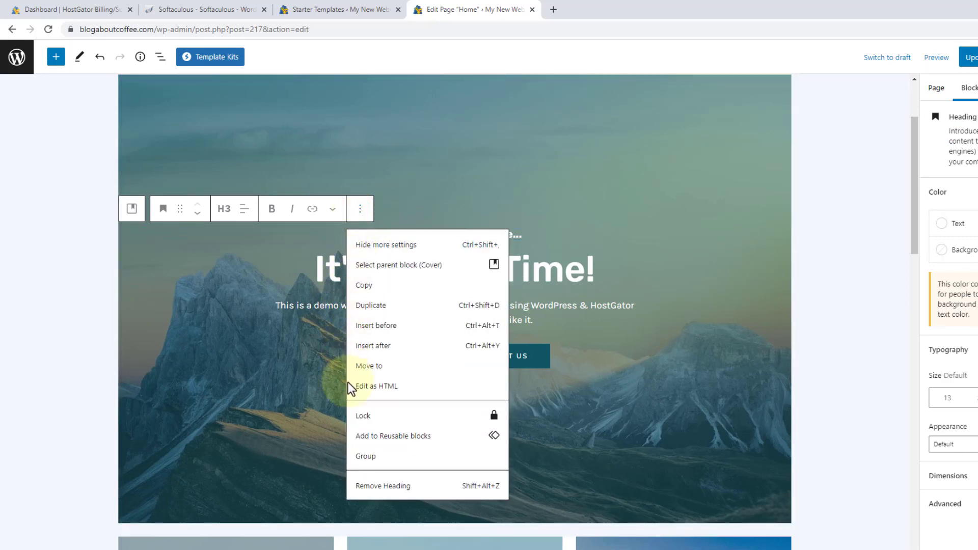
click(383, 489)
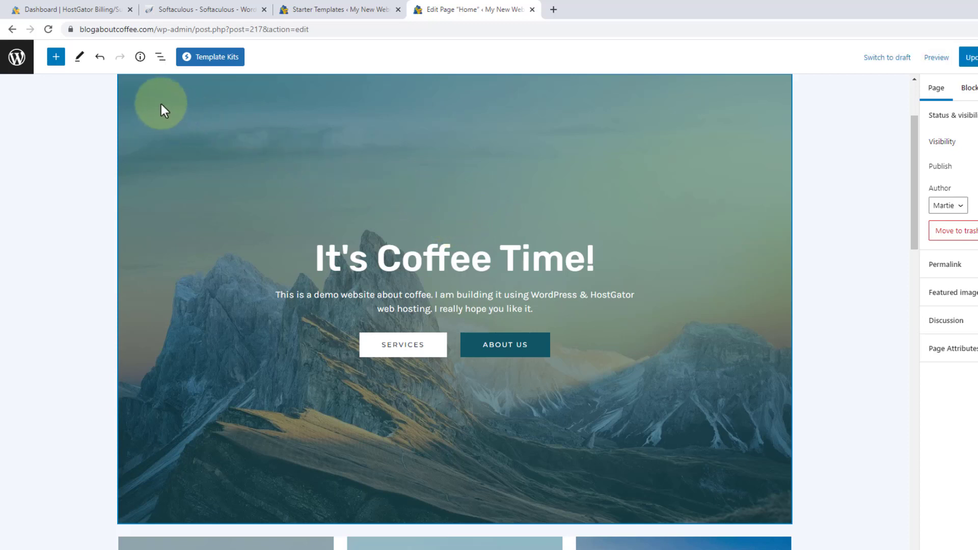
click(100, 58)
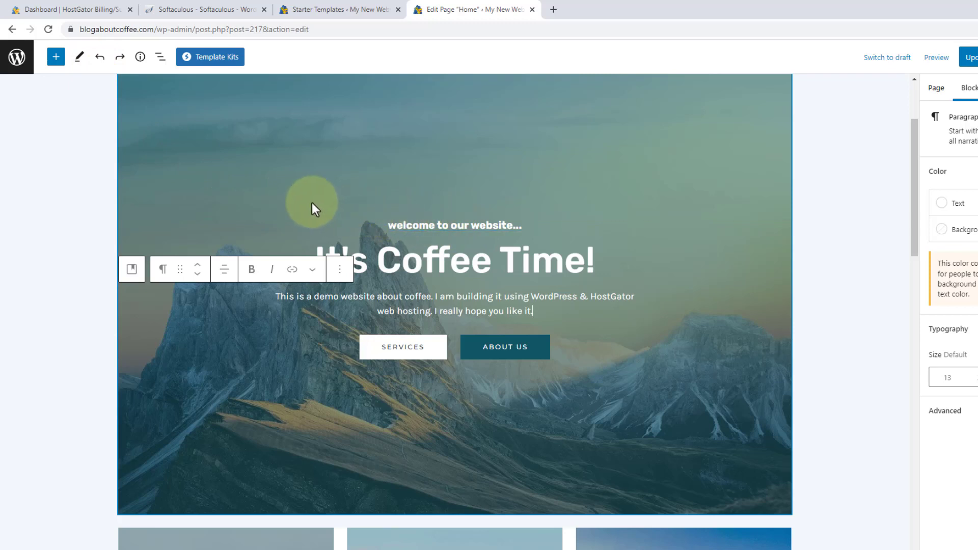
click(119, 58)
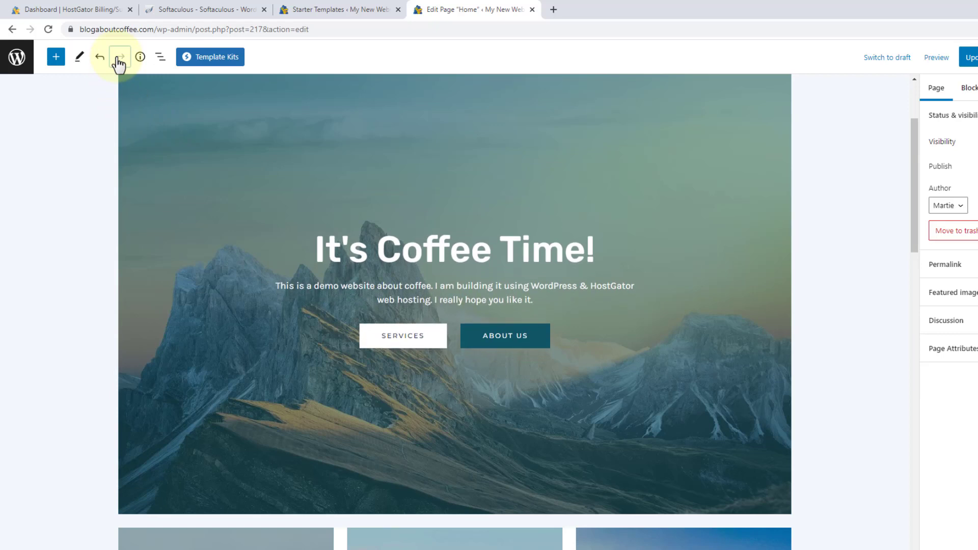
click(281, 164)
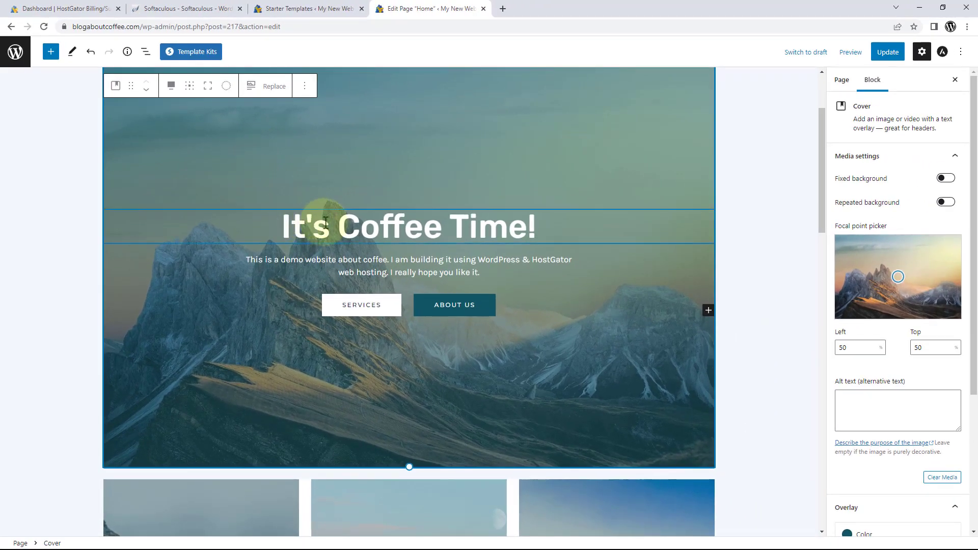
Change the 'It's Coffee Time!' heading text colour from dark blue to white (FFFFFF).
click(388, 227)
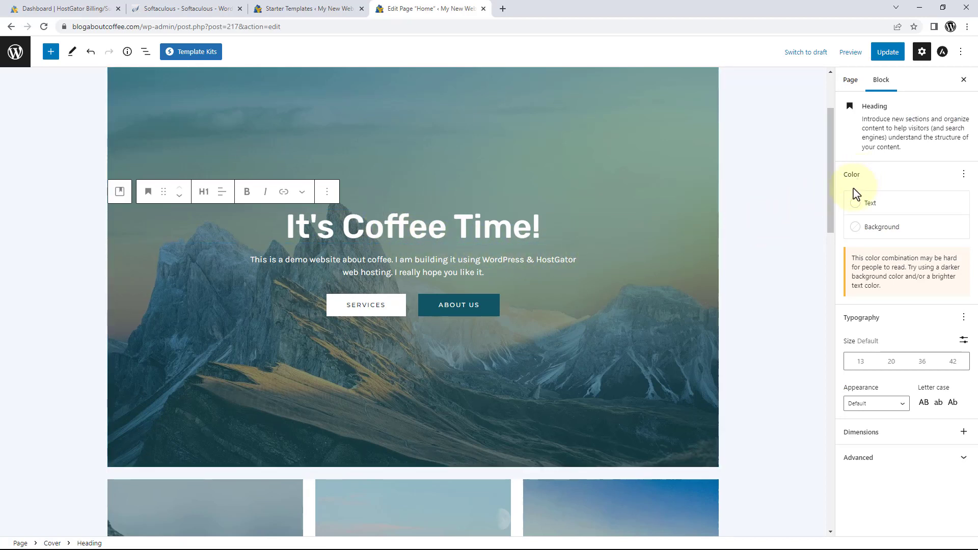
click(868, 210)
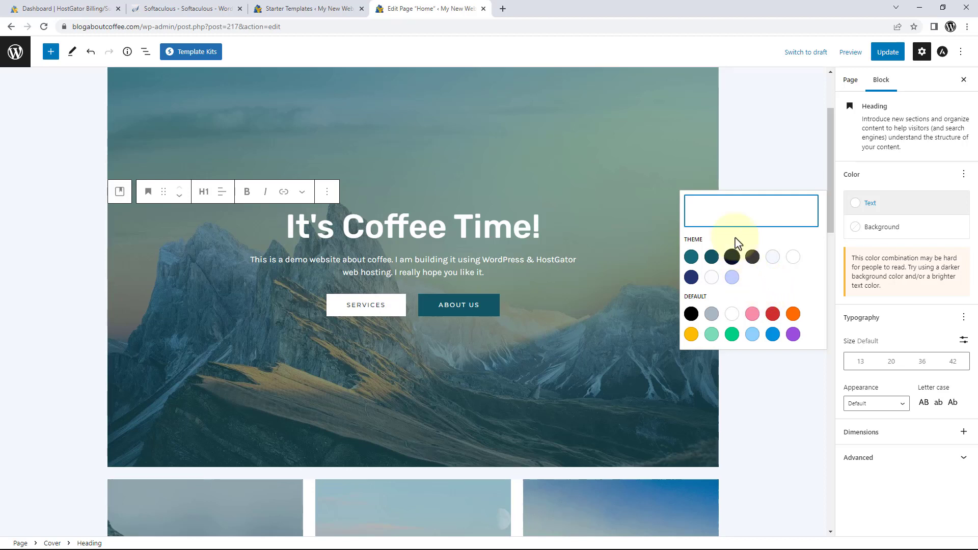
click(746, 220)
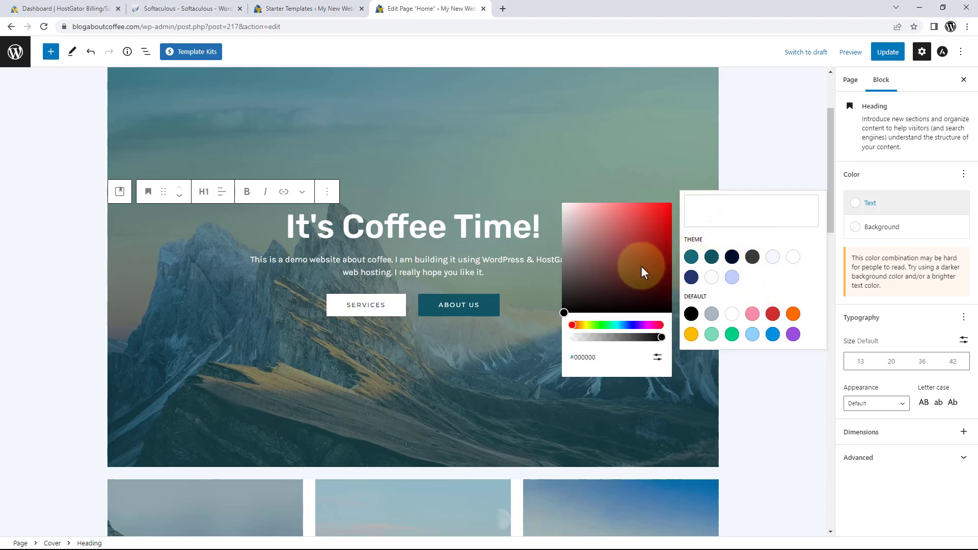
drag(595, 327, 655, 248)
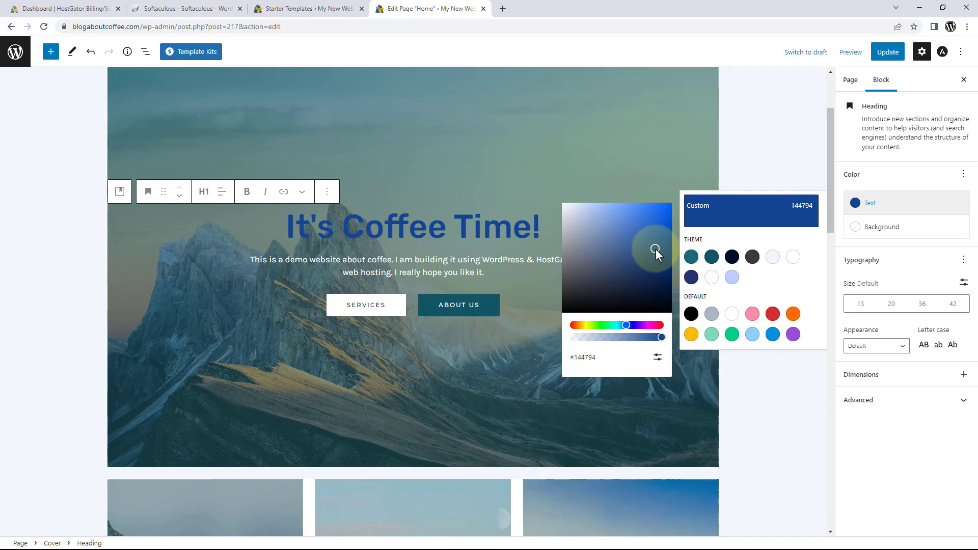
click(732, 317)
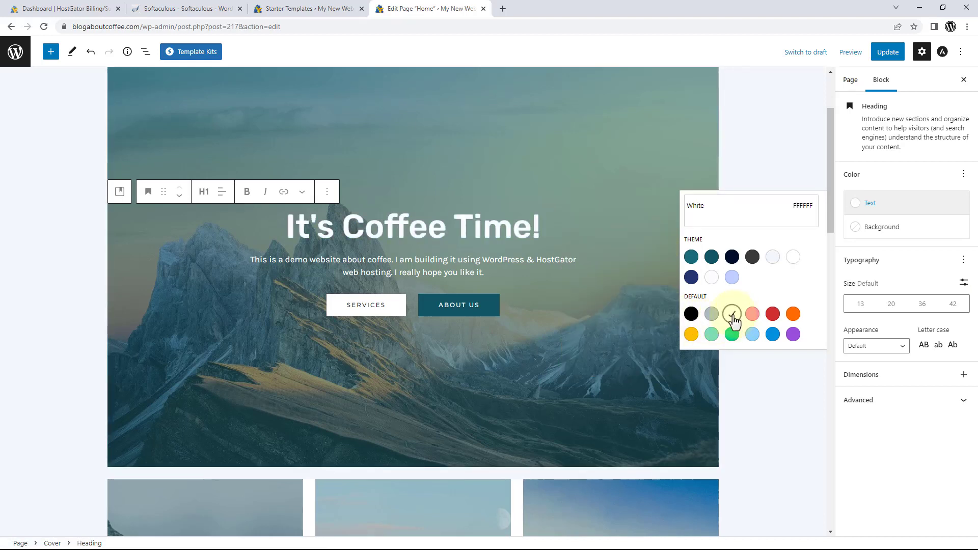
click(762, 376)
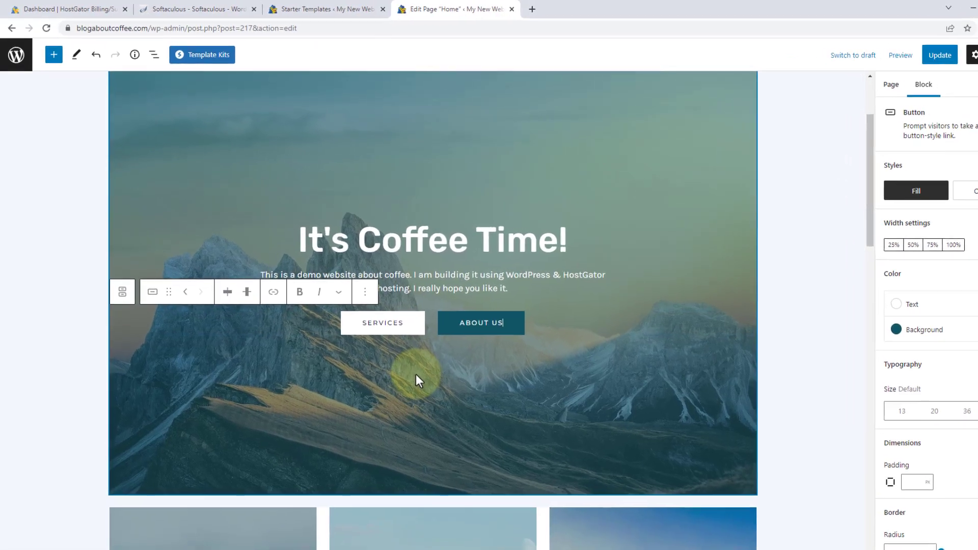
Replace the SERVICES button label with 'GET IN CONTACT'.
click(398, 325)
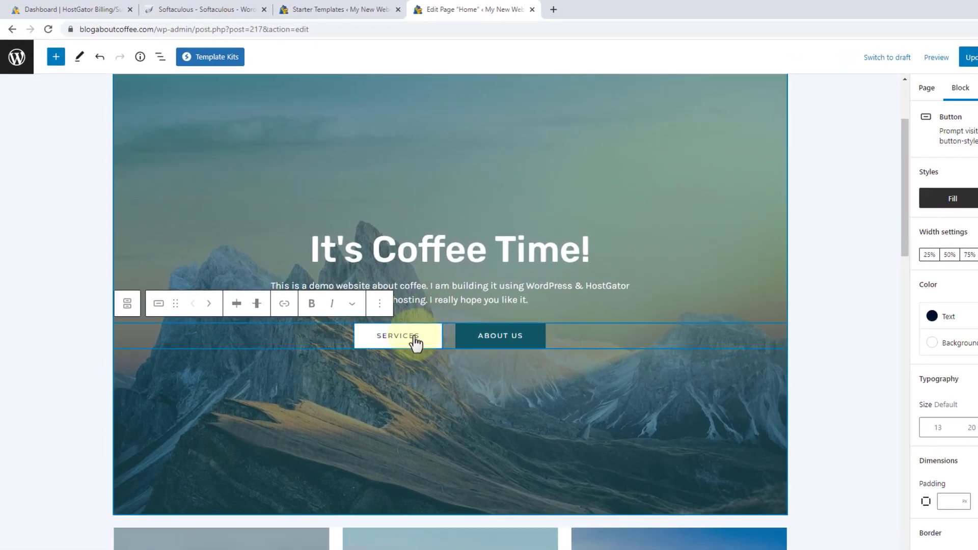
drag(416, 342, 366, 345)
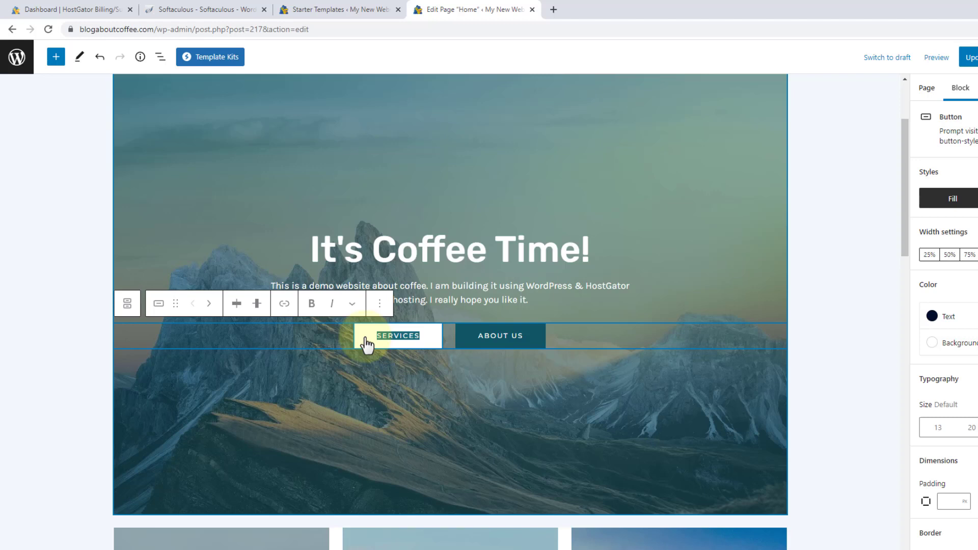
text(GET IN CON)
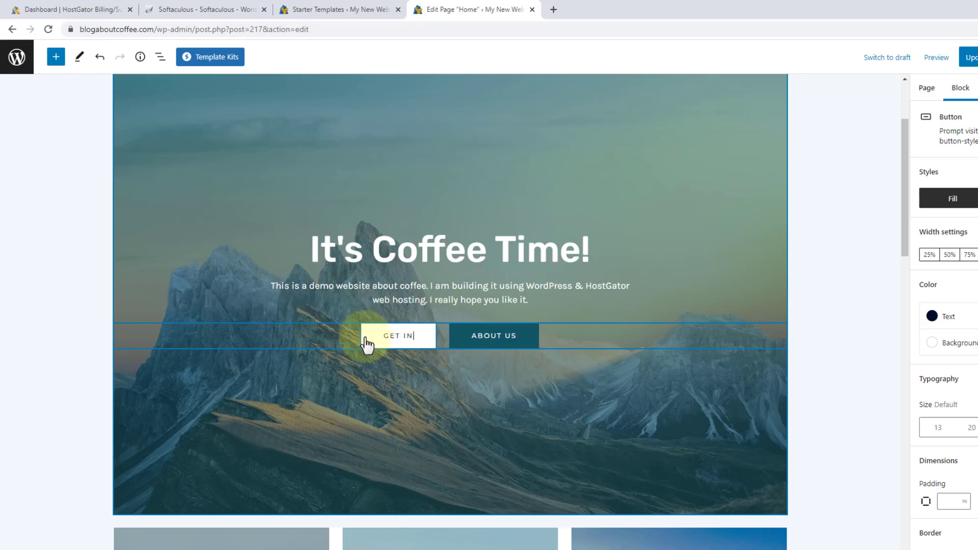
text(TACT)
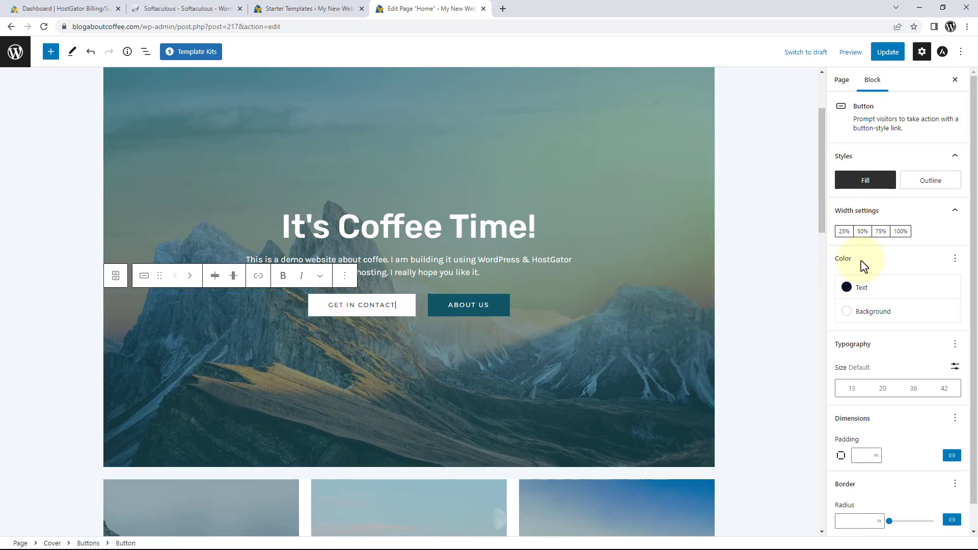
Give the GET IN CONTACT button white text and a custom burnt-orange #D67631 background.
click(861, 291)
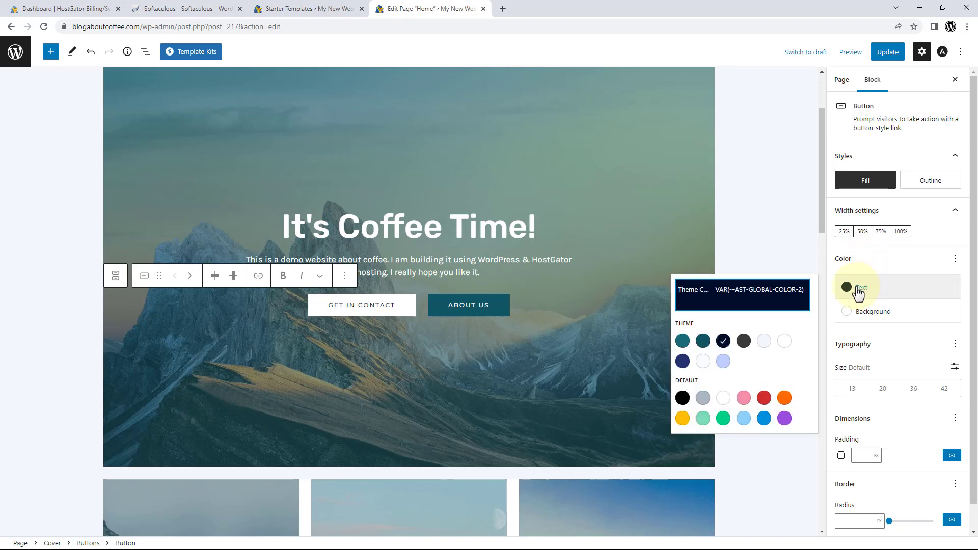
click(784, 342)
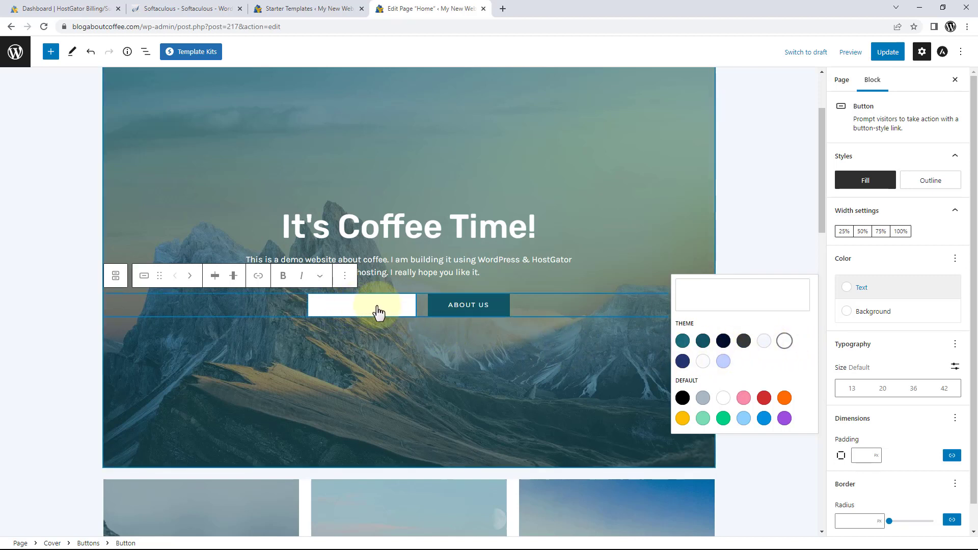
click(877, 319)
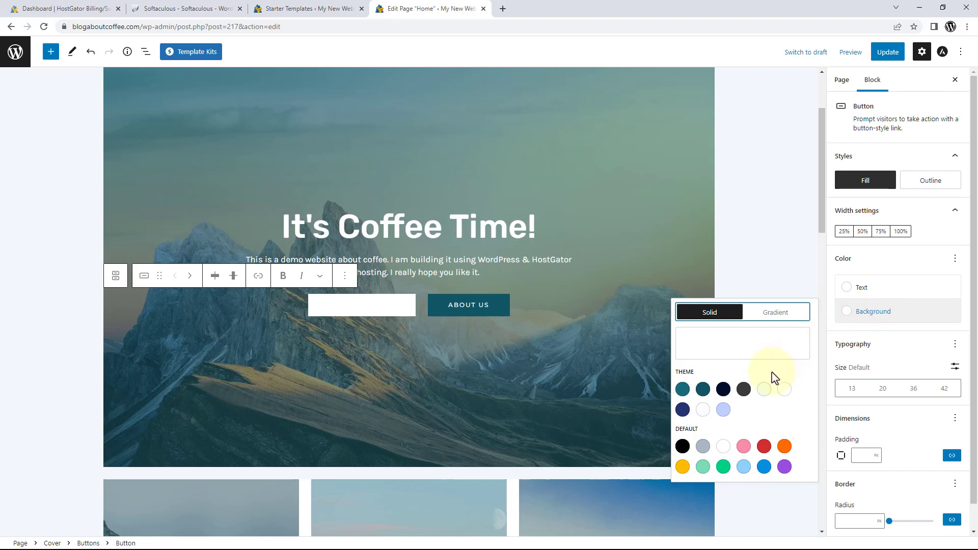
click(784, 446)
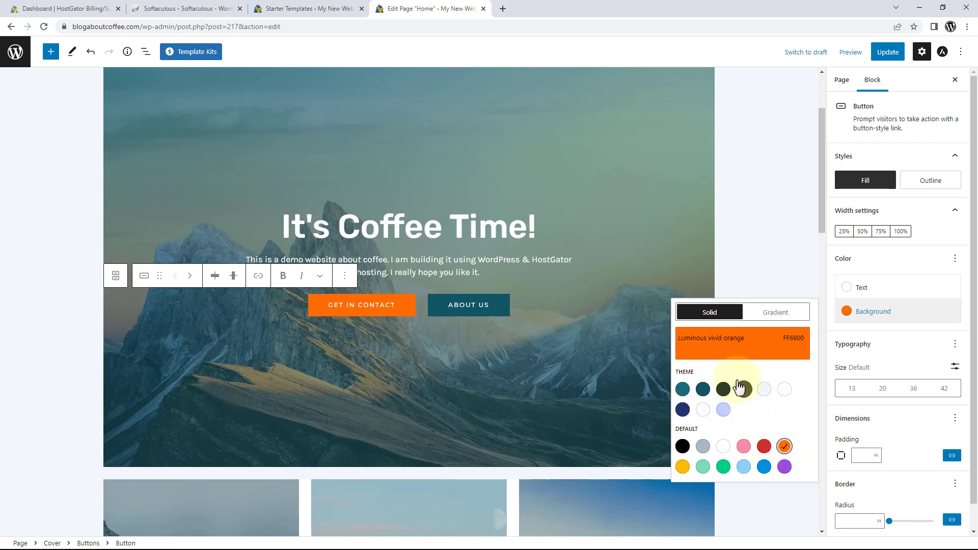
click(747, 351)
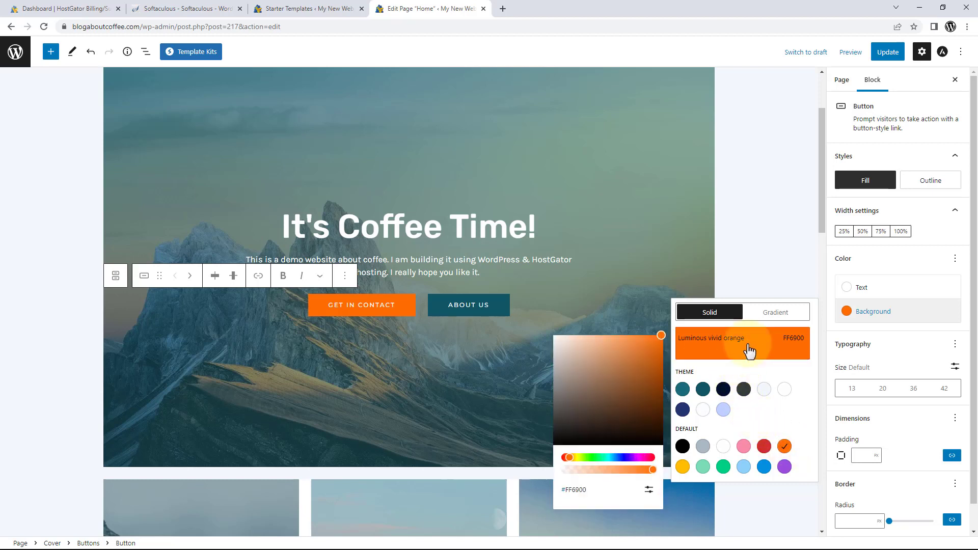
click(649, 345)
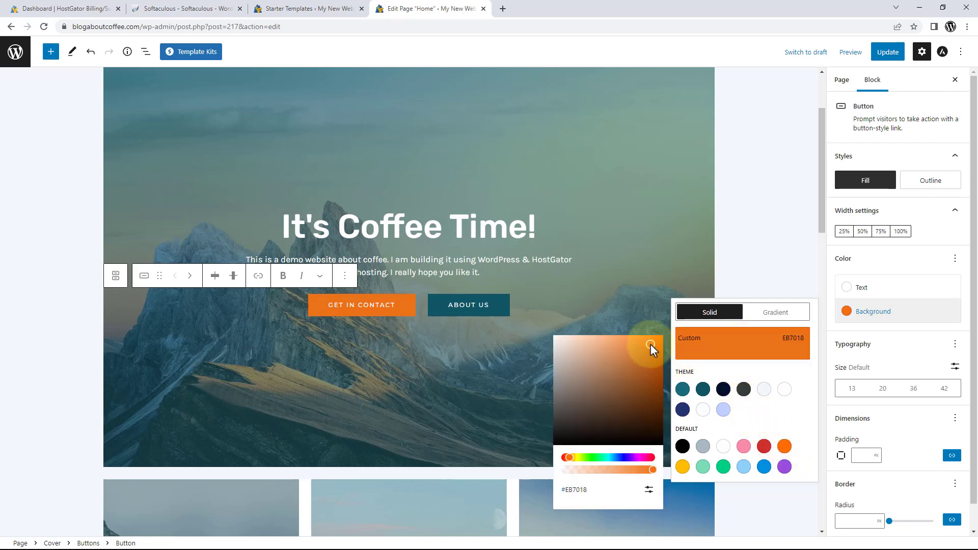
drag(646, 346, 636, 352)
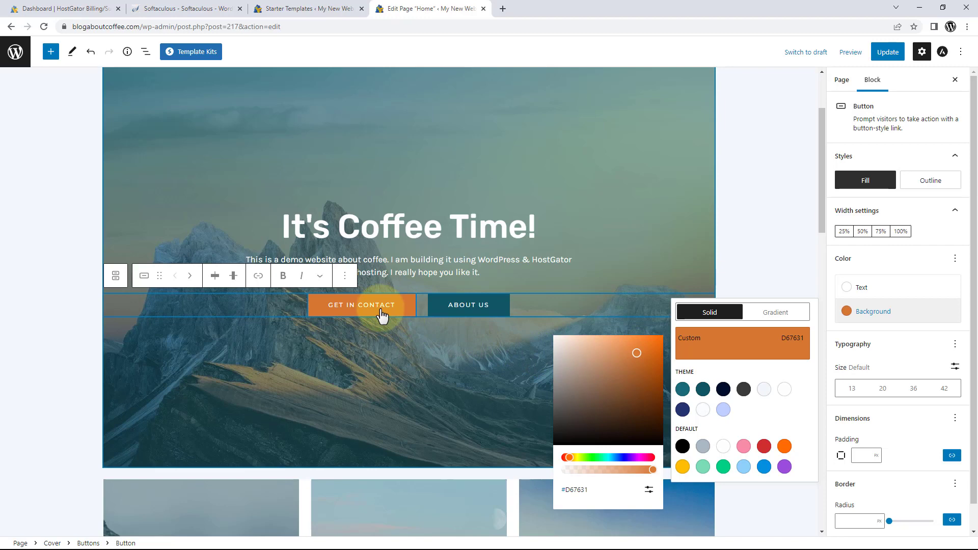
click(429, 372)
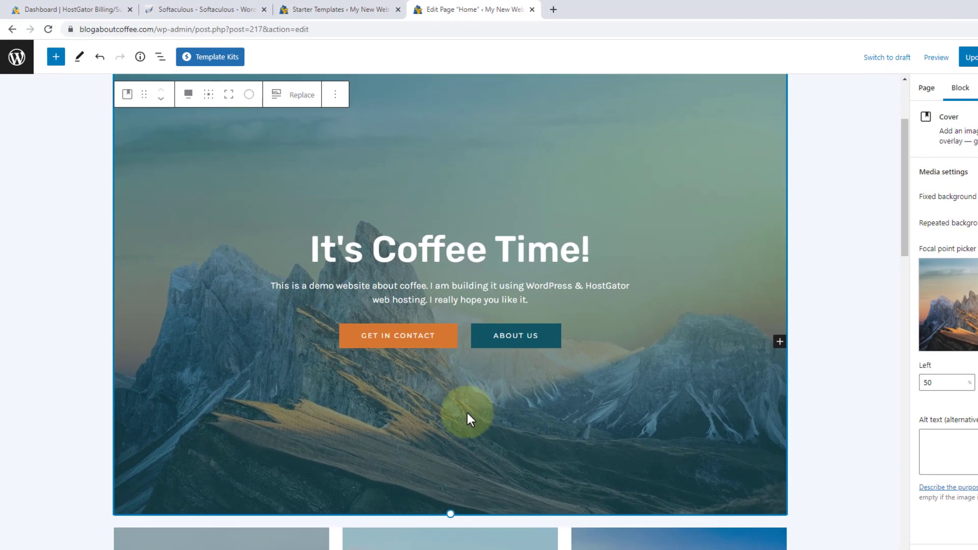
Link the GET IN CONTACT button to the Contact page found by searching 'contact'.
click(405, 342)
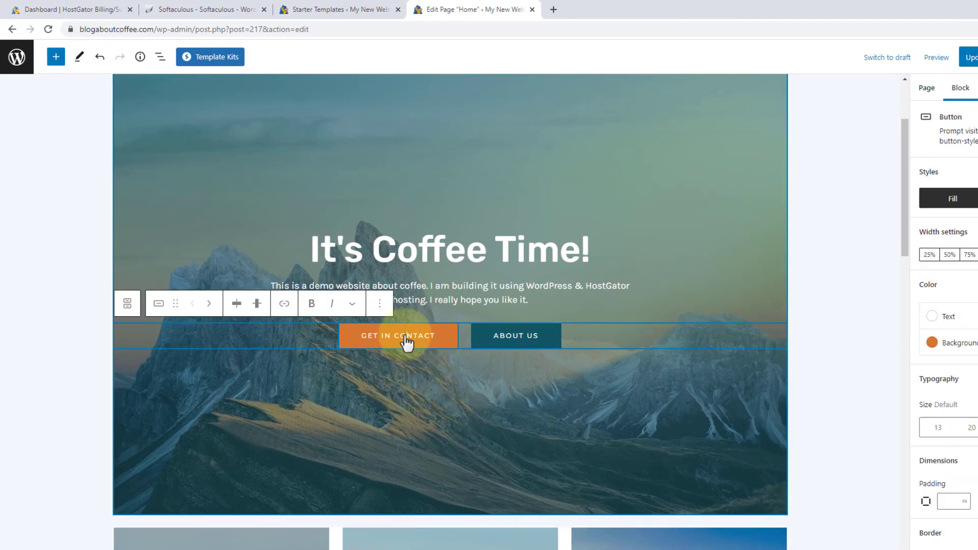
click(284, 304)
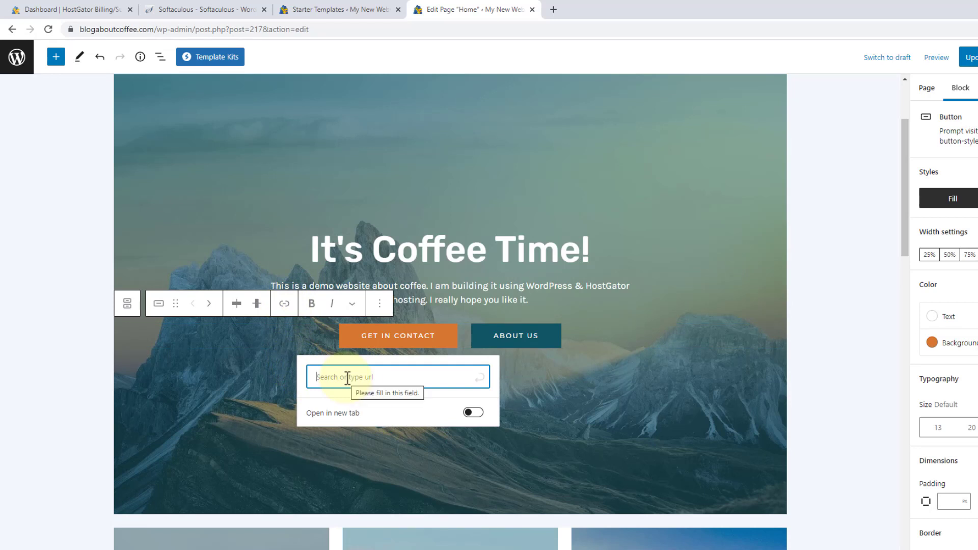
text(contact)
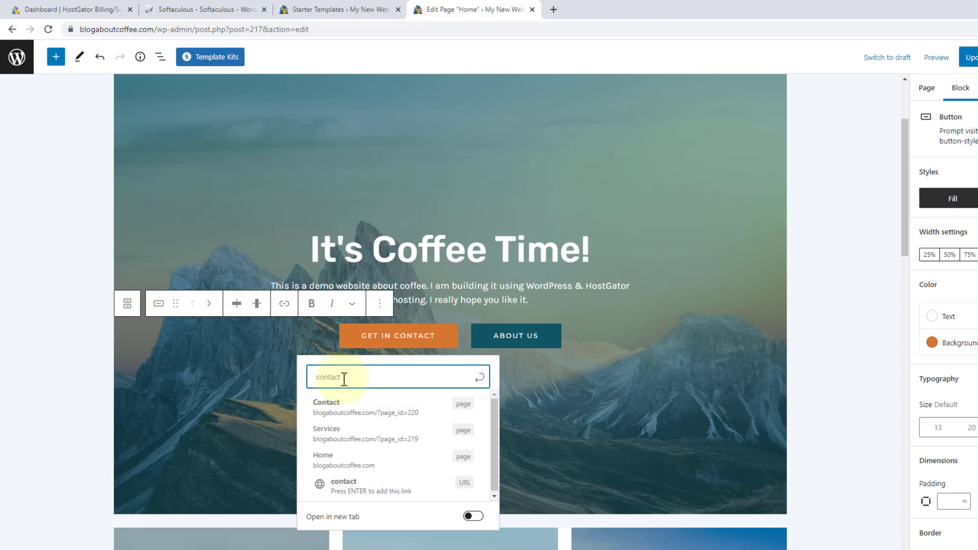
click(342, 412)
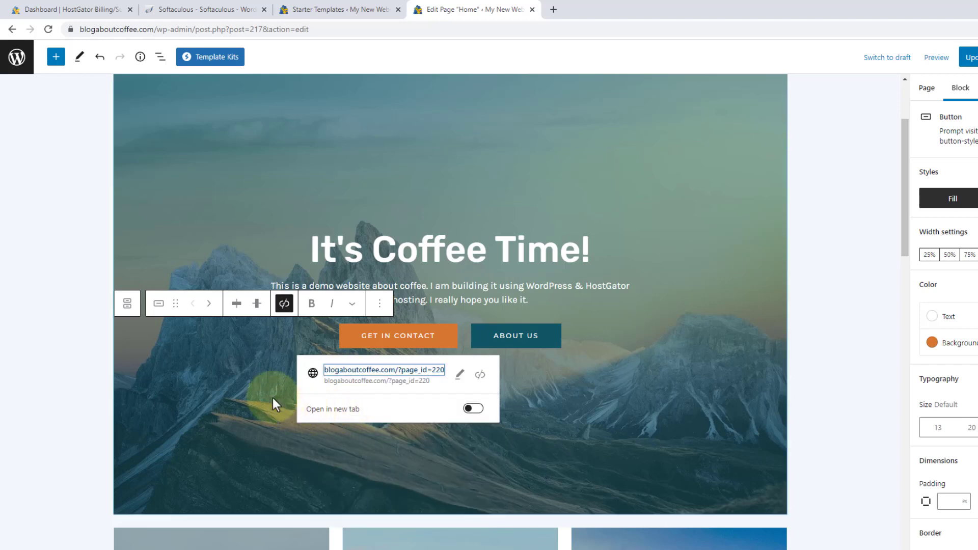
click(251, 383)
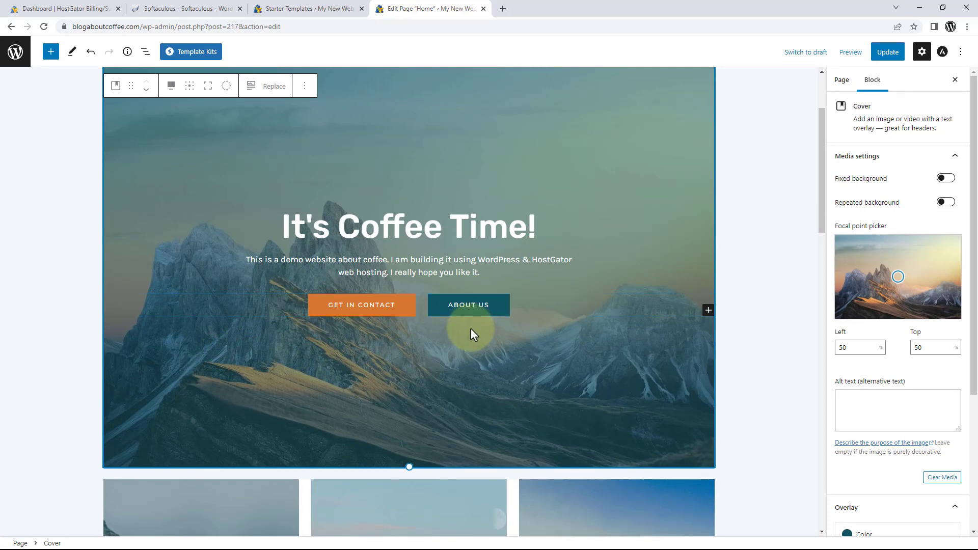
Relabel the ABOUT US button 'SECOND BUTTON' and start adding a link to it.
click(470, 308)
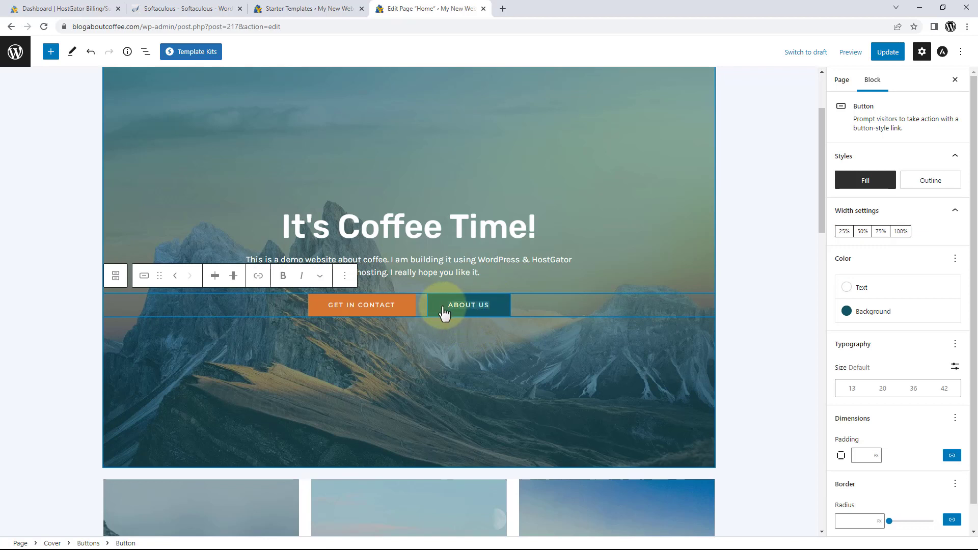
key(ctrl+a)
text(SECOND BUTT)
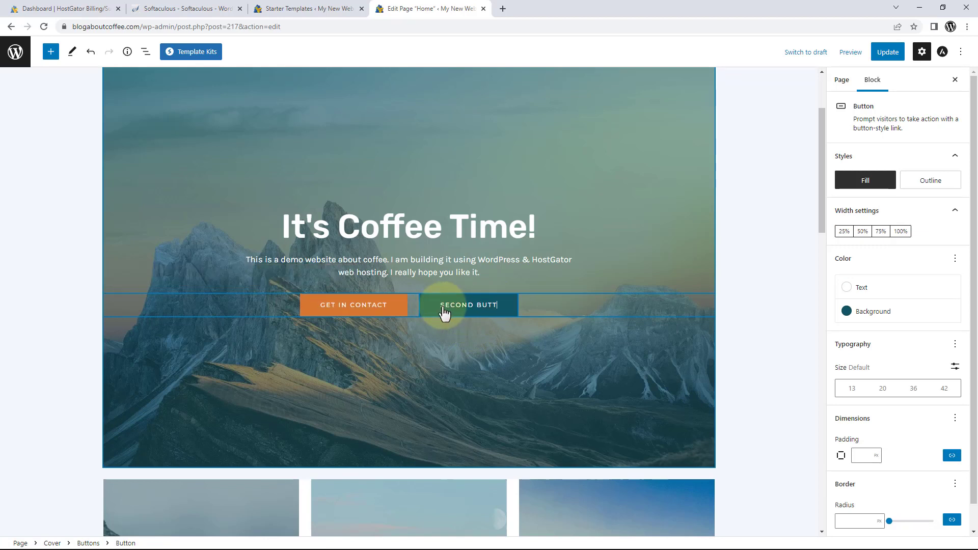
text(ON)
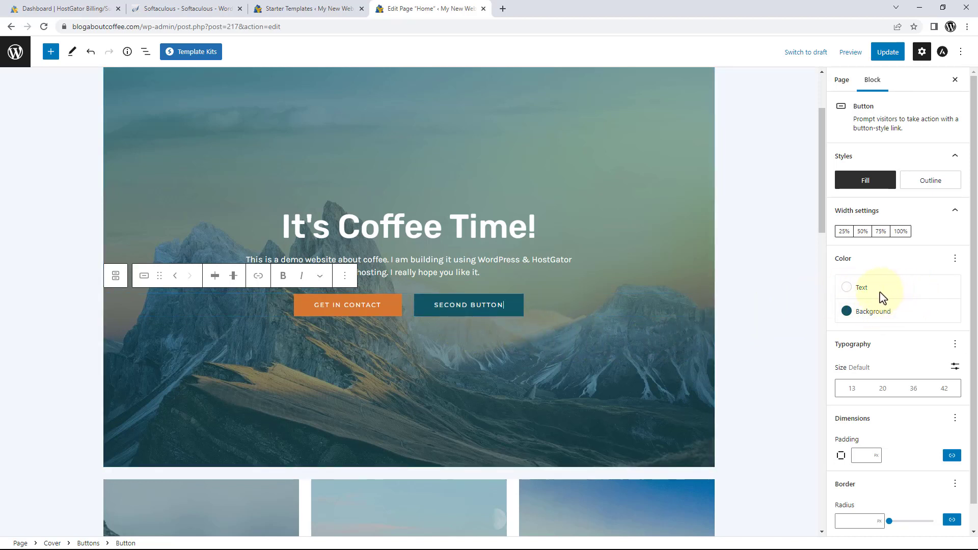
click(487, 357)
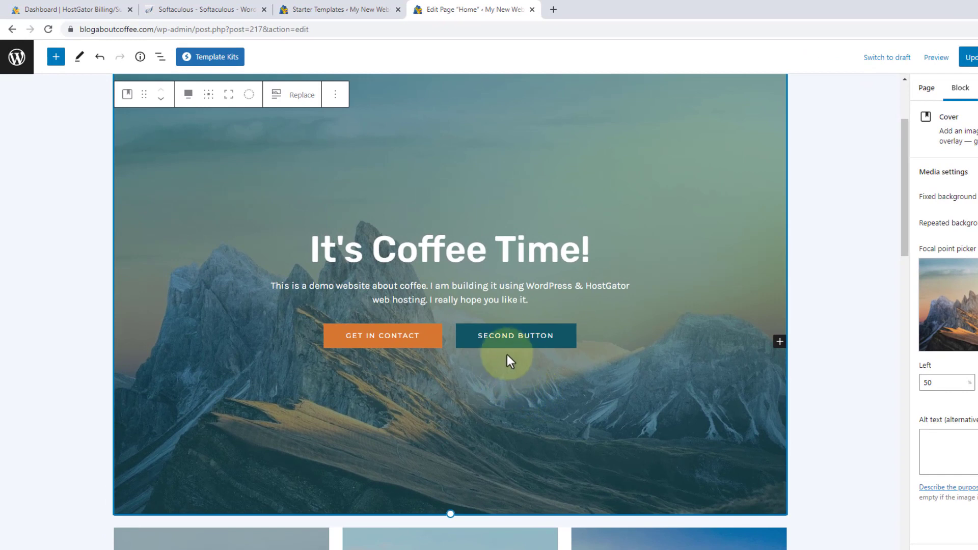
click(533, 338)
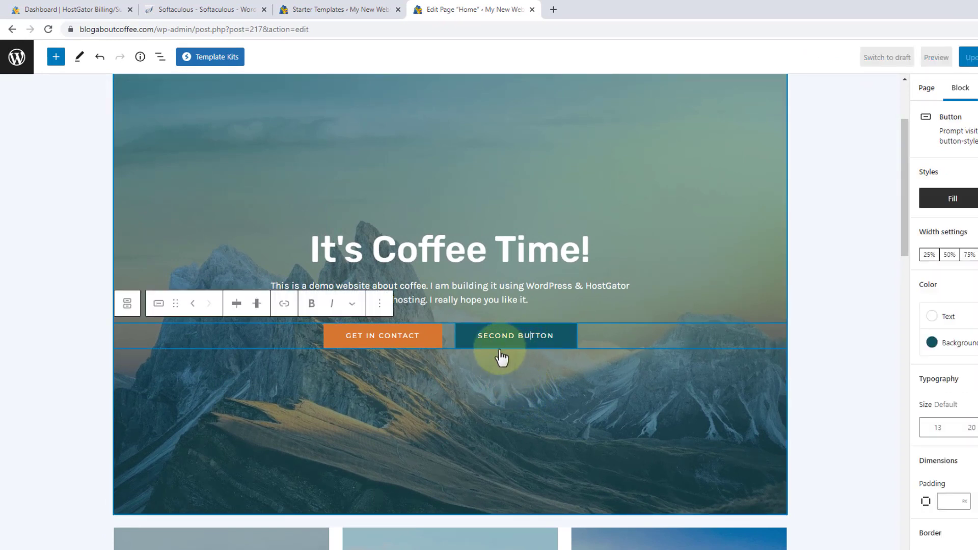
click(284, 304)
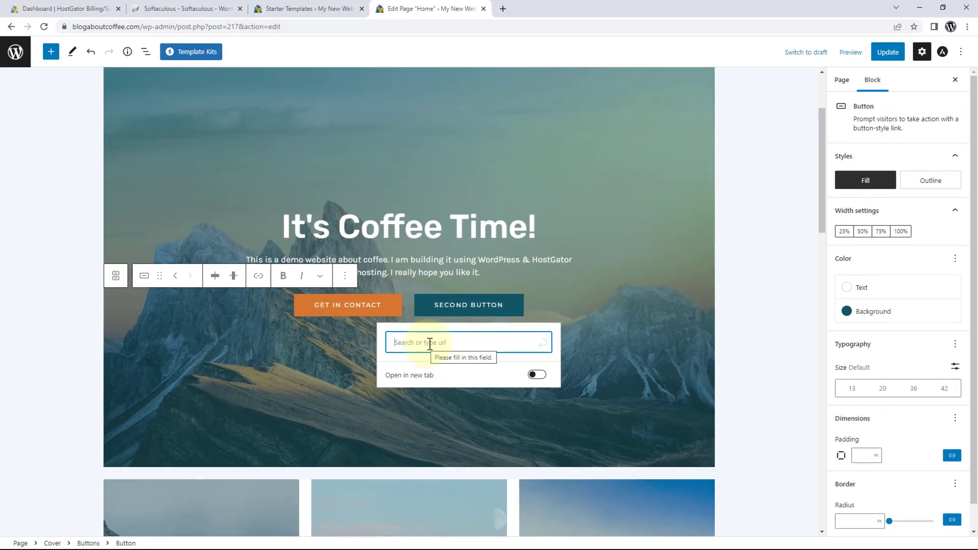
Search Google for 'how to make a cup of coffee' and open the Atlas Coffee Club guide.
click(500, 12)
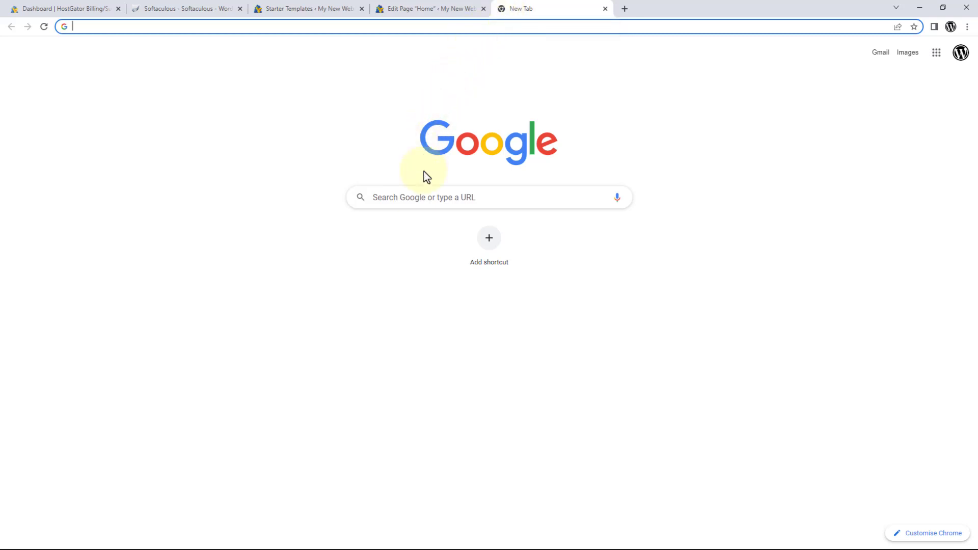
click(431, 196)
text(how)
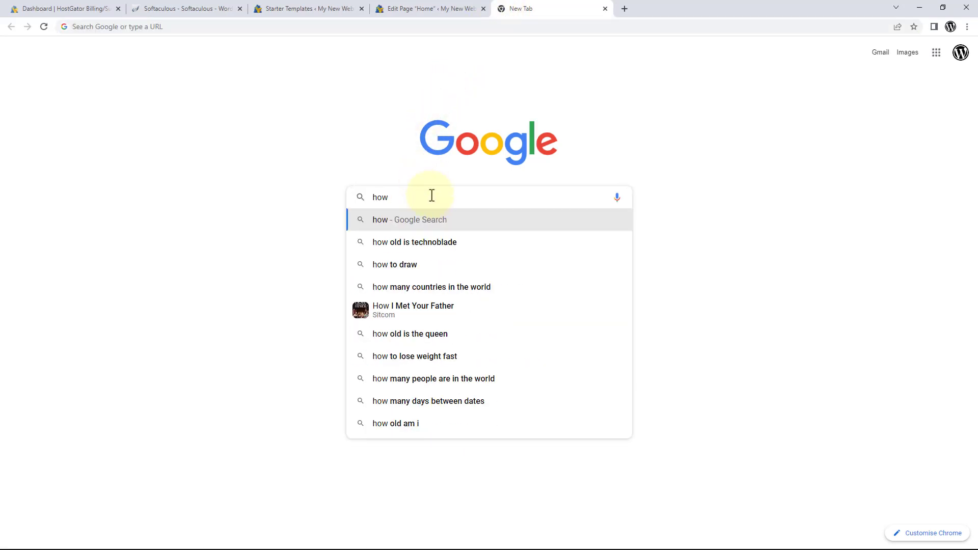
text( to make a cup)
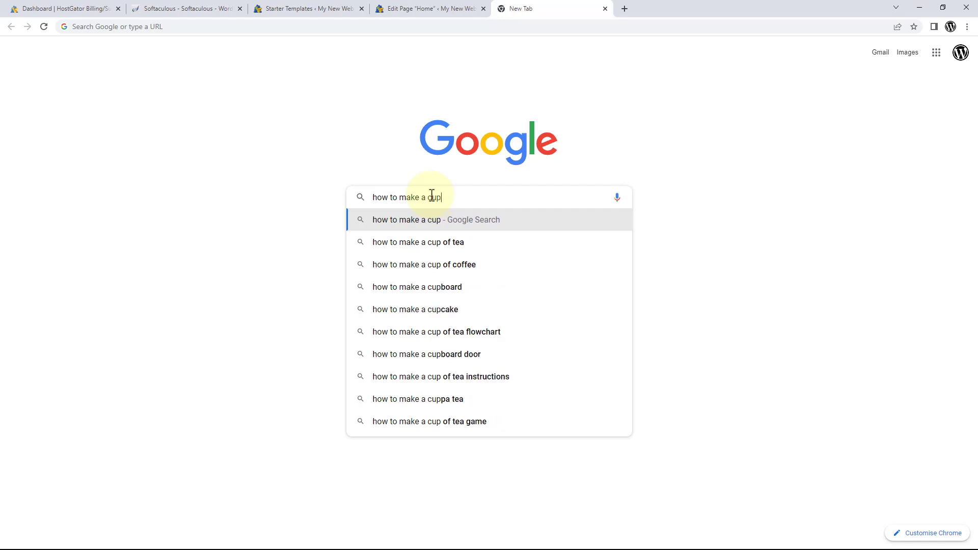
text( of coffee)
key(Return)
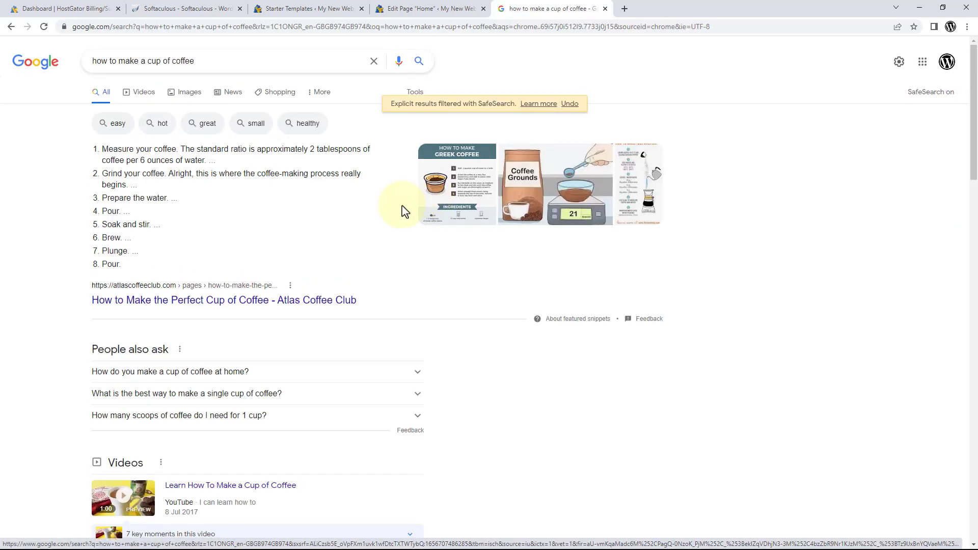
click(320, 301)
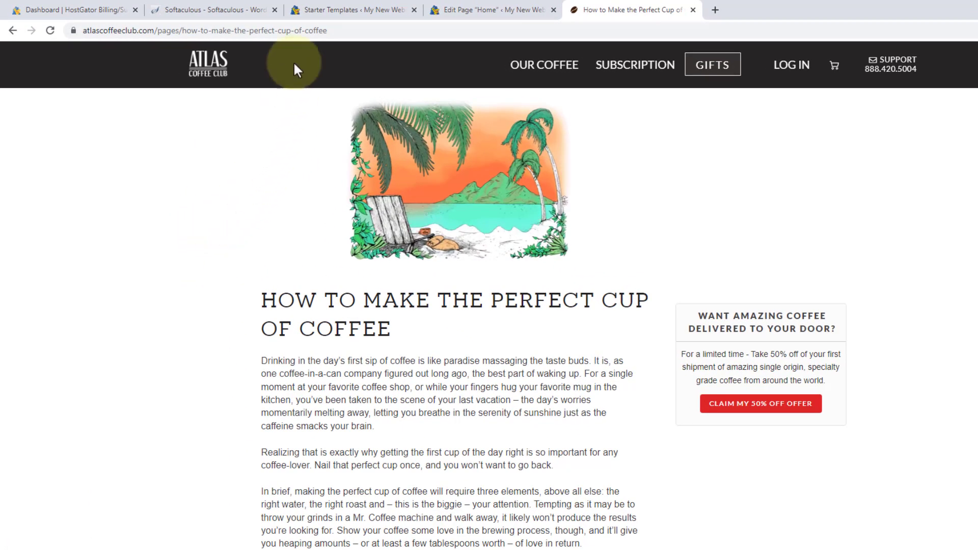
Copy the Atlas Coffee Club article's URL and close its tab.
right_click(295, 28)
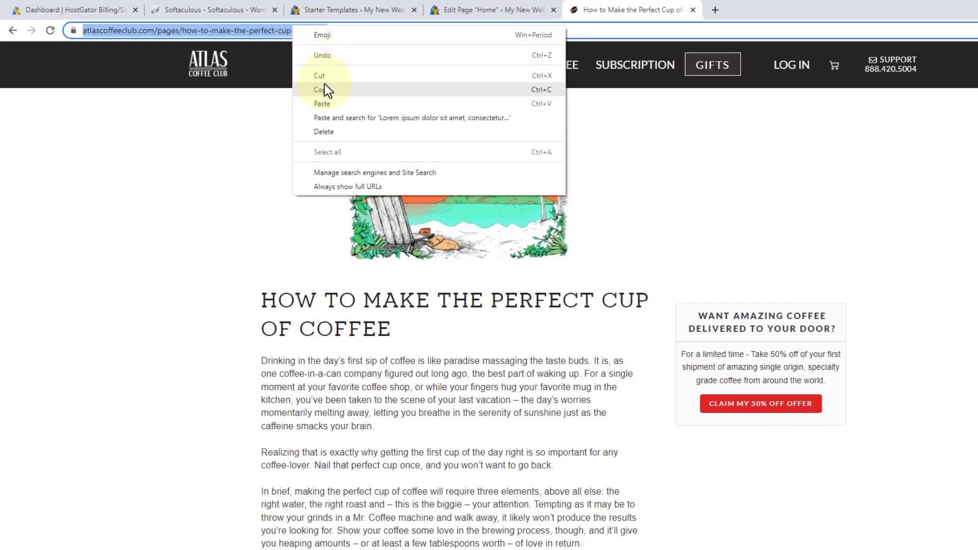
click(325, 90)
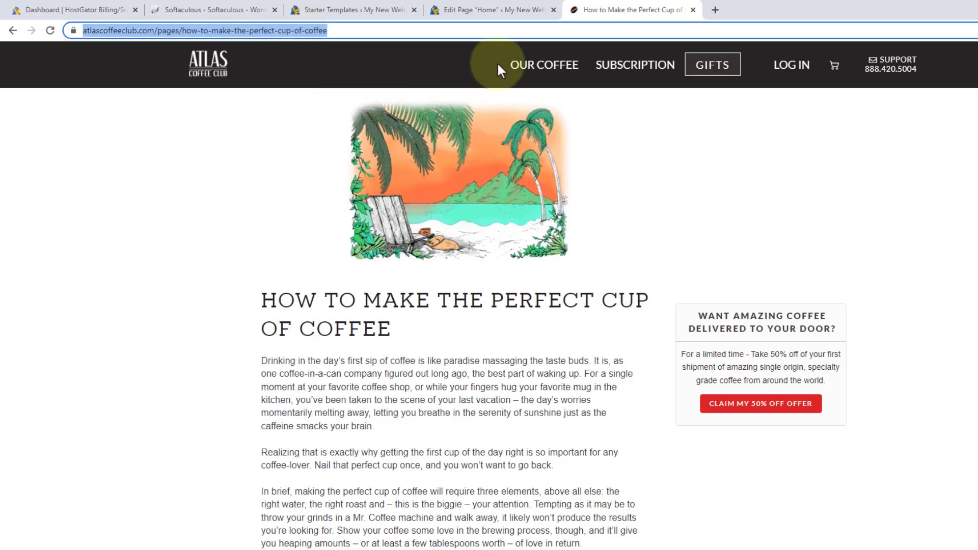
click(692, 11)
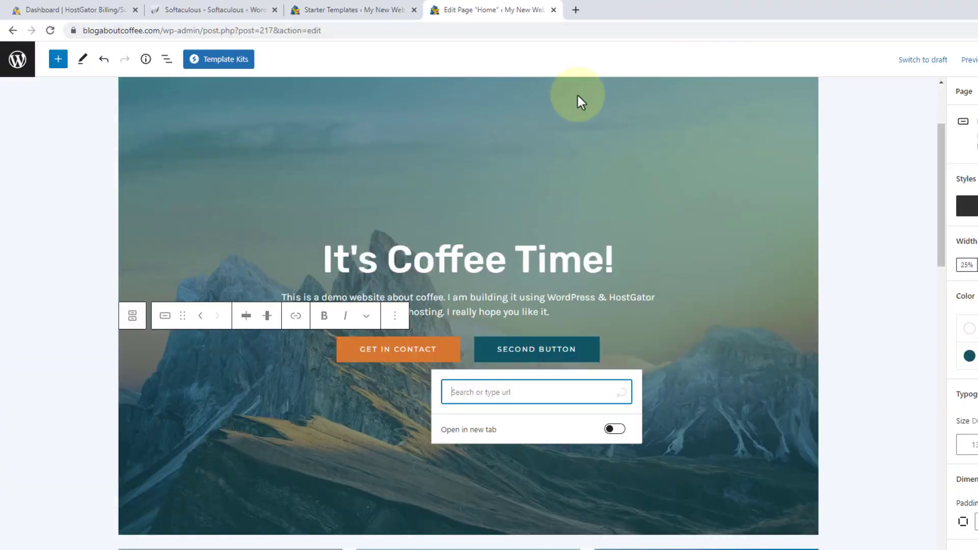
Paste the Atlas Coffee Club article URL as SECOND BUTTON's link, opening in a new tab.
right_click(500, 391)
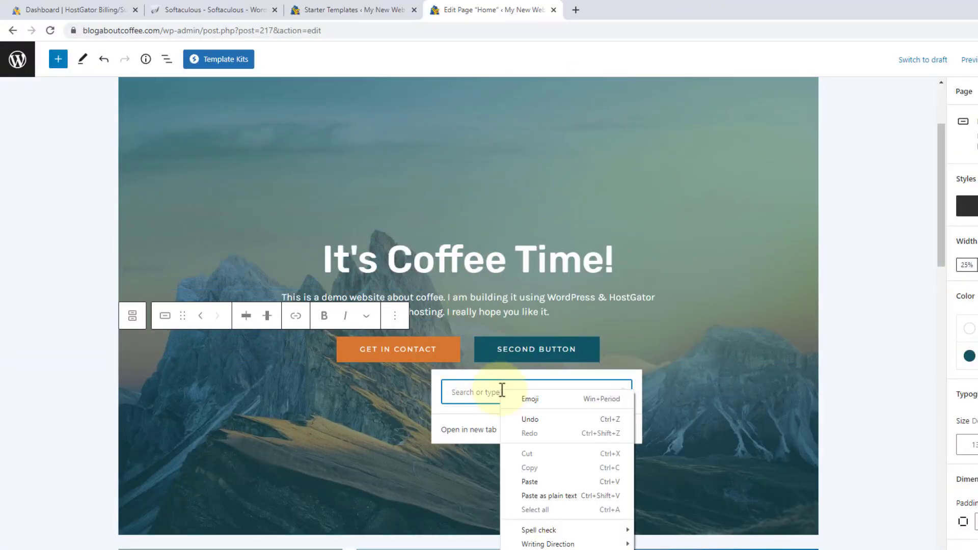
click(518, 482)
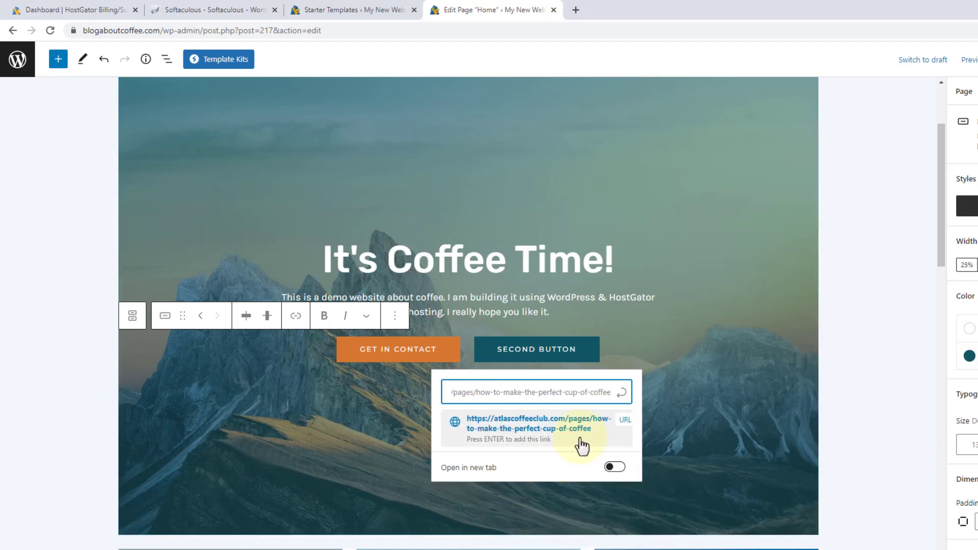
click(622, 395)
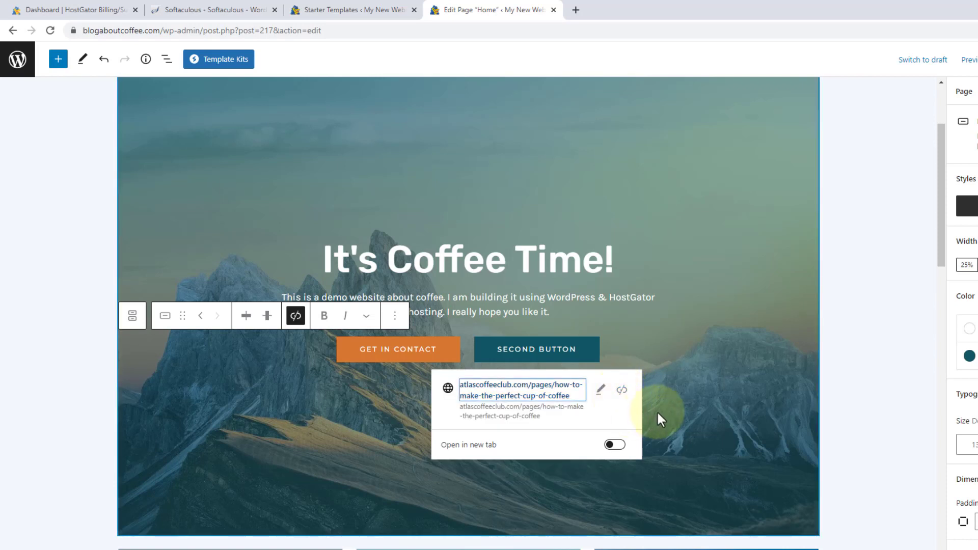
click(613, 446)
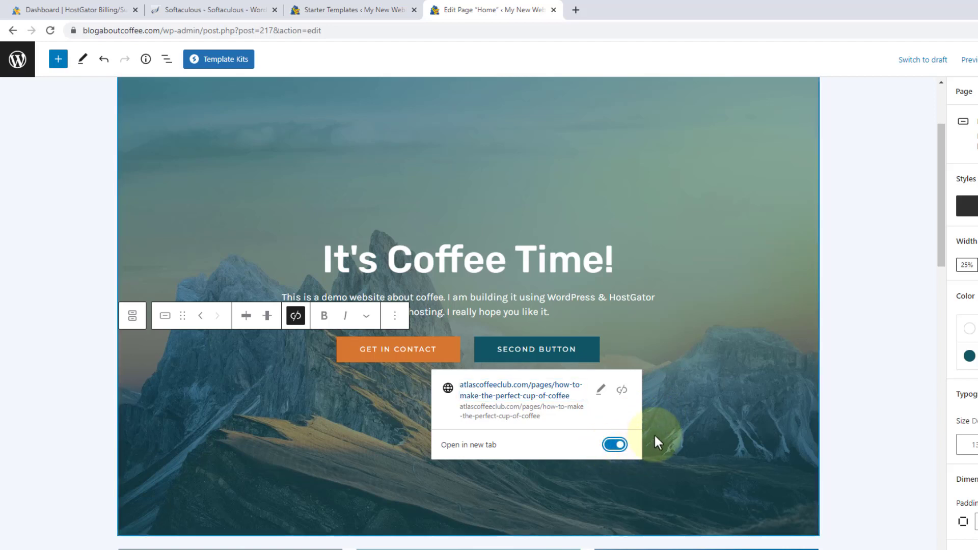
click(683, 409)
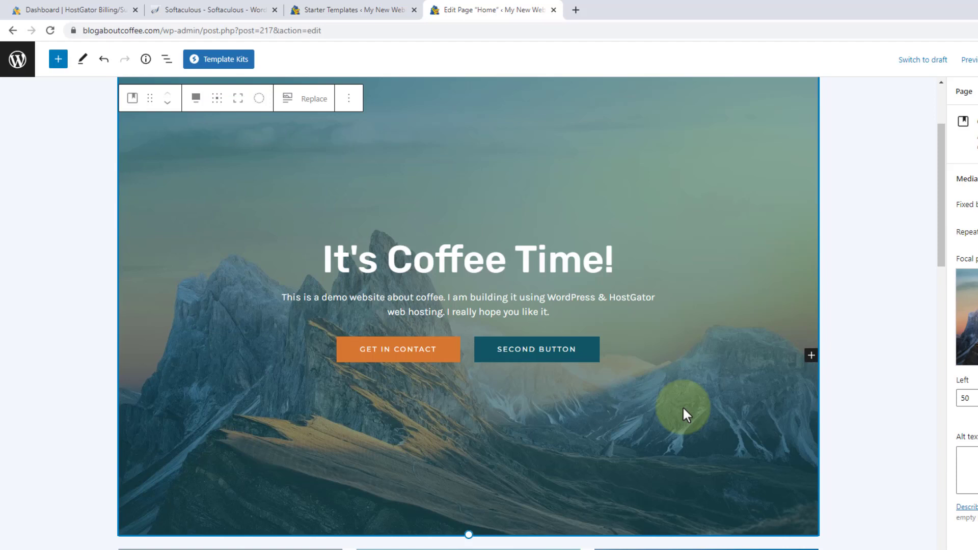
click(548, 357)
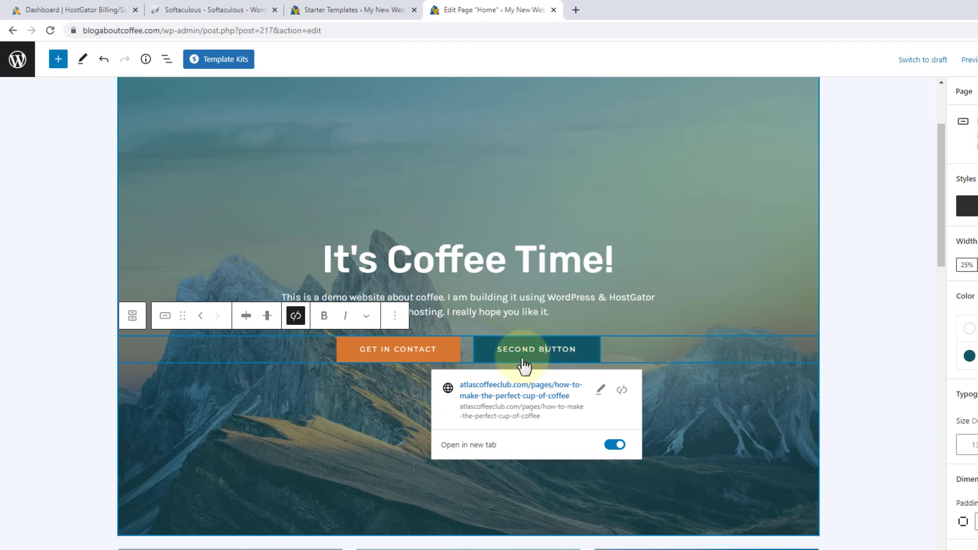
click(395, 321)
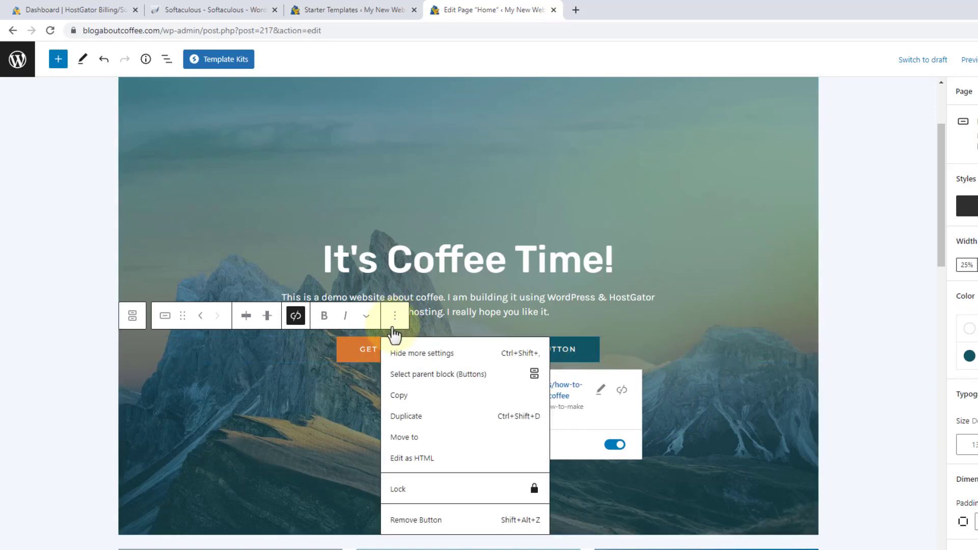
click(421, 520)
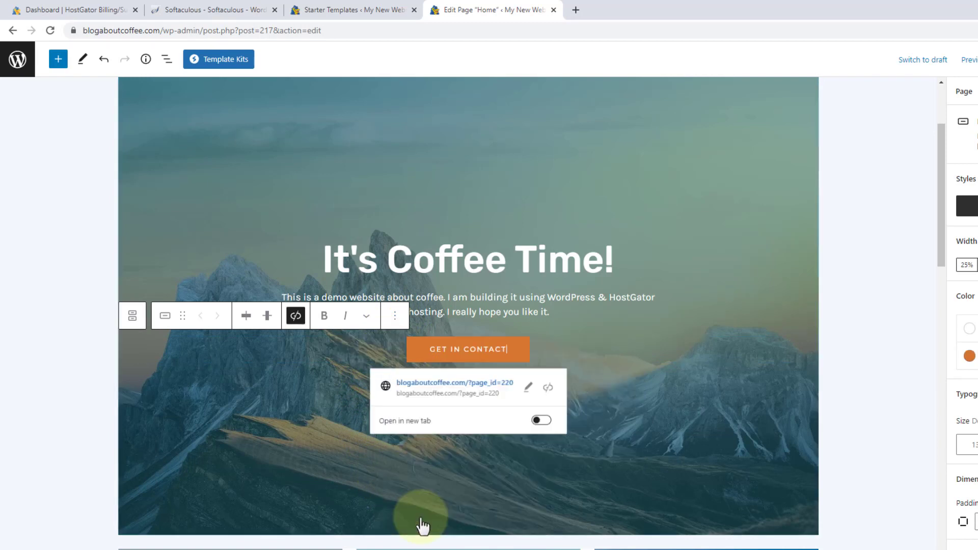
click(386, 481)
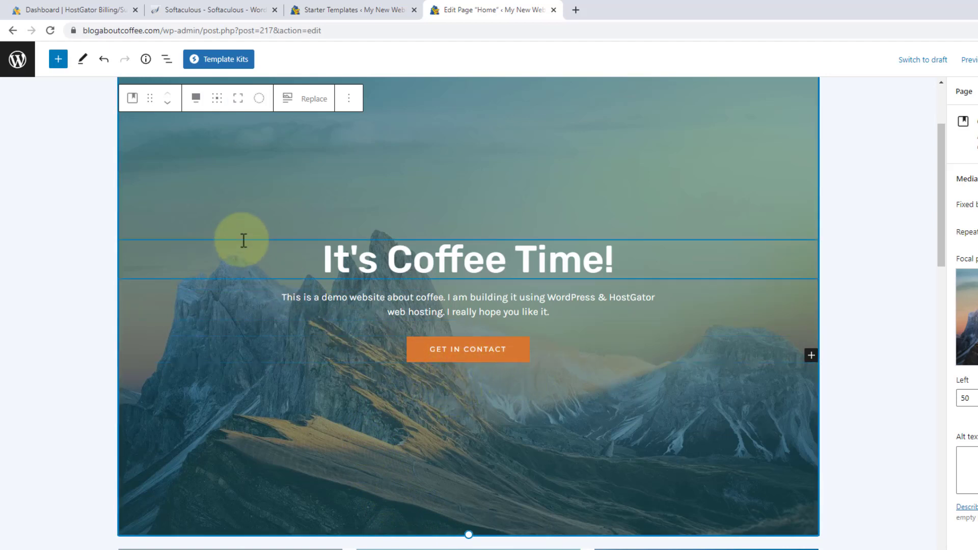
click(104, 65)
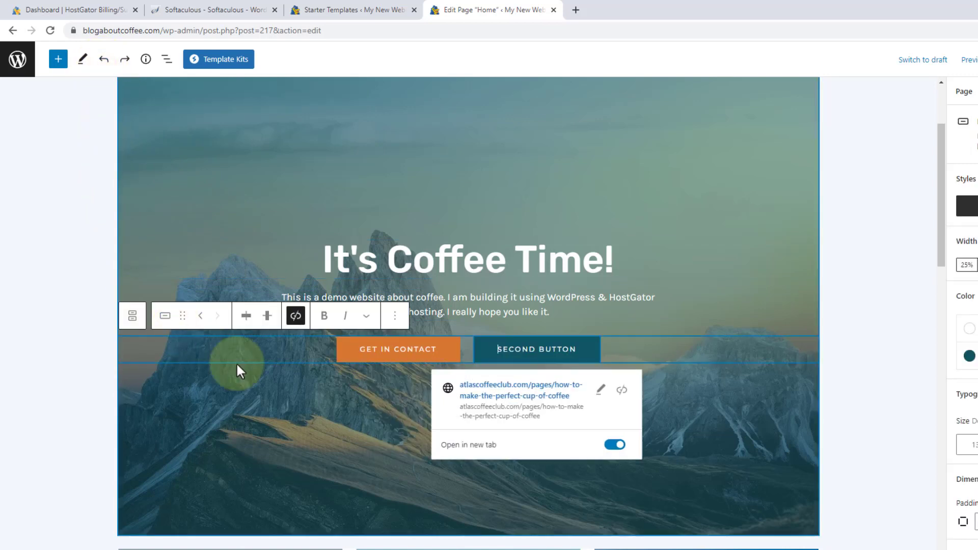
click(265, 383)
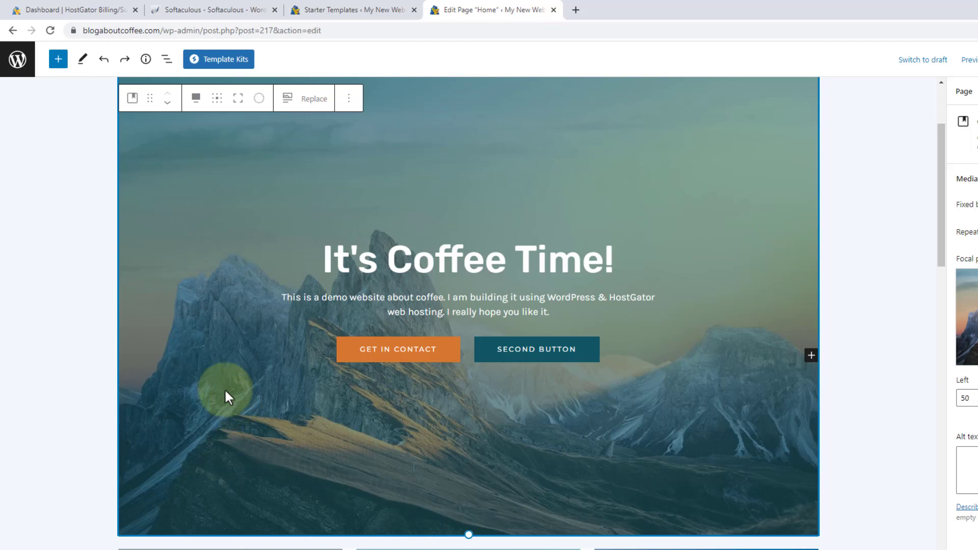
Upload 'Homepage - Top Banner image' from the Desktop as the hero Cover's new background.
click(311, 100)
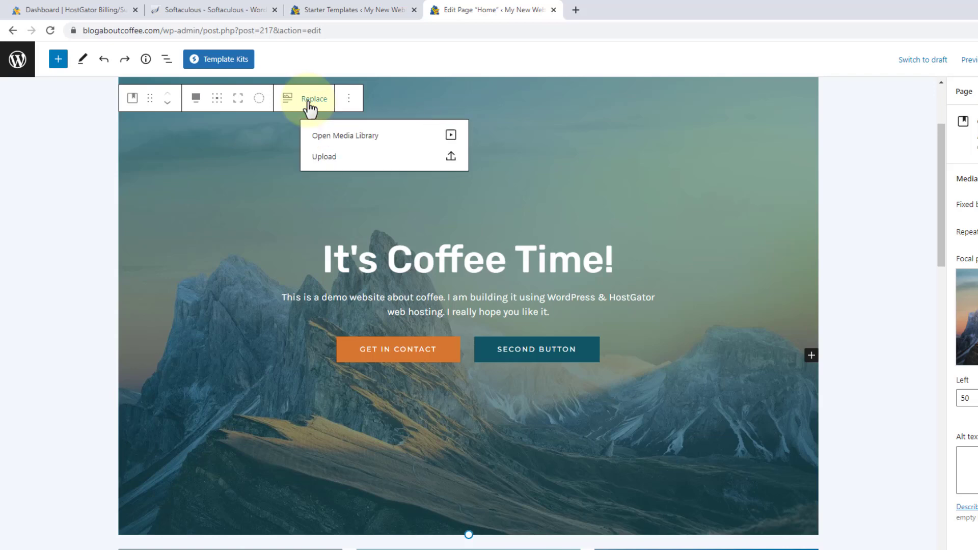
click(326, 162)
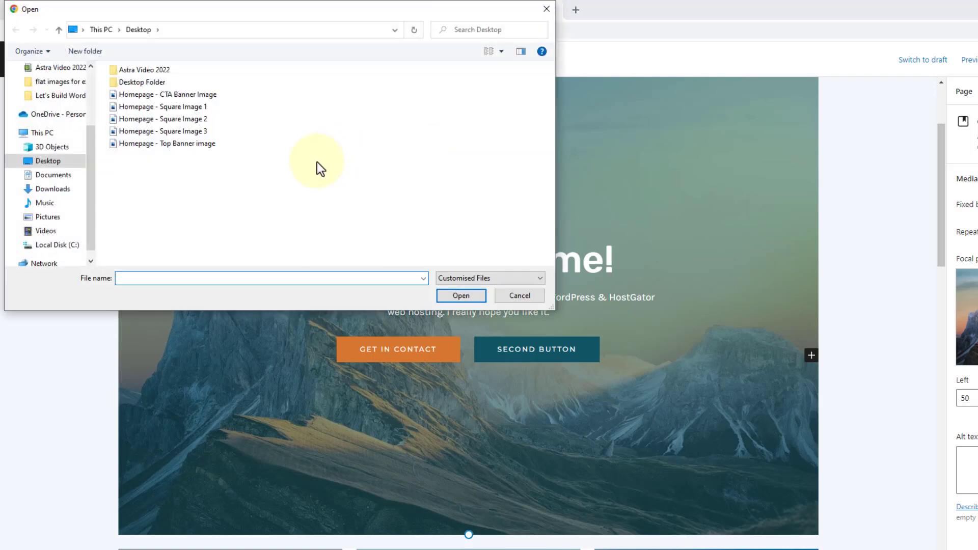
click(198, 143)
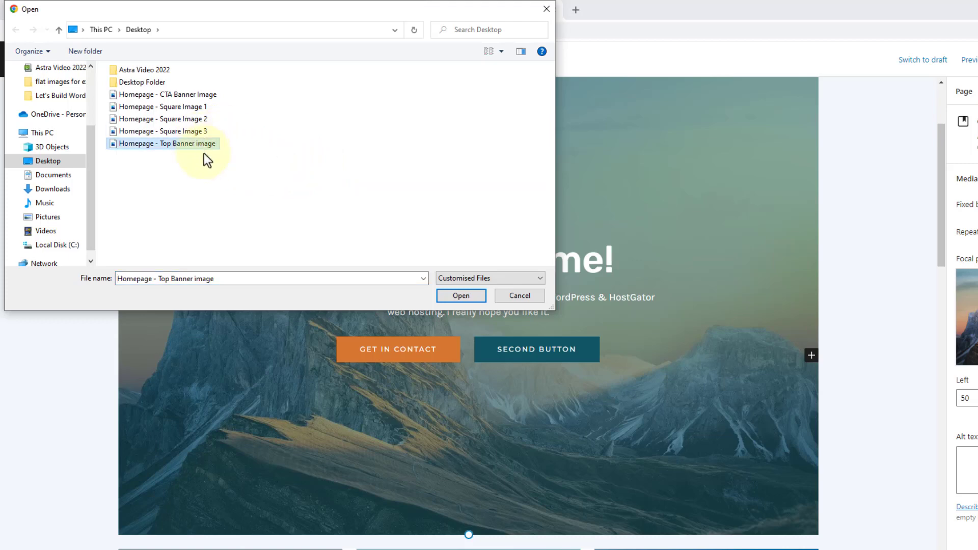
click(449, 296)
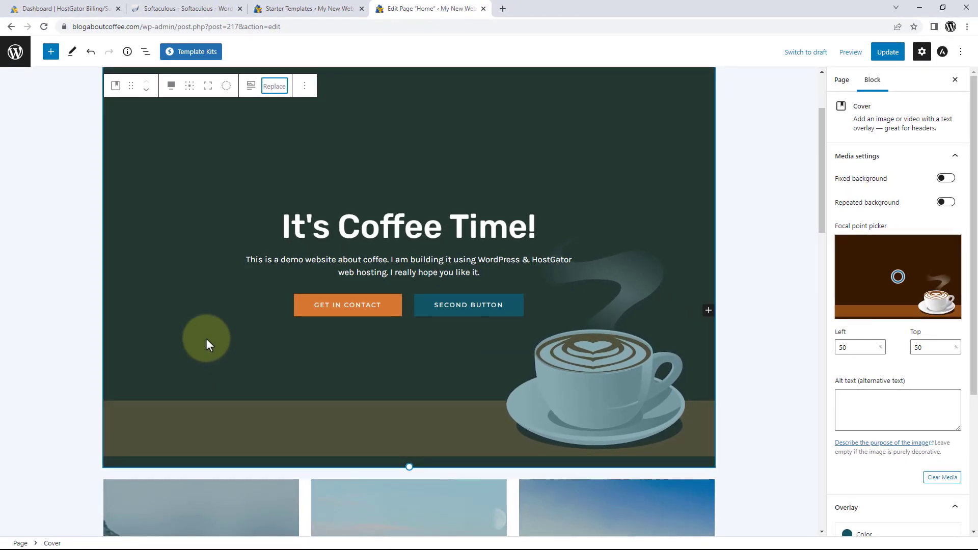
click(221, 351)
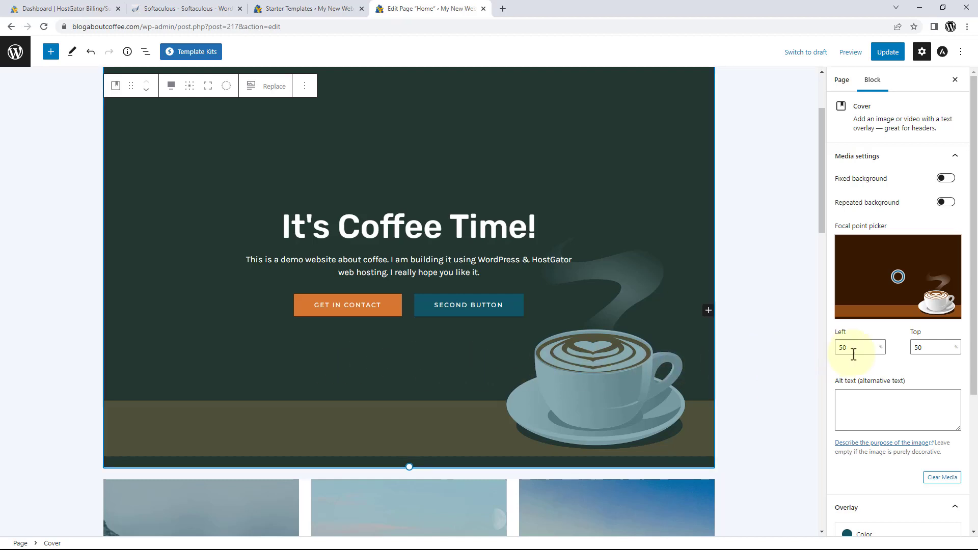
scroll(883, 366, down, 1)
scroll(883, 366, down, 4)
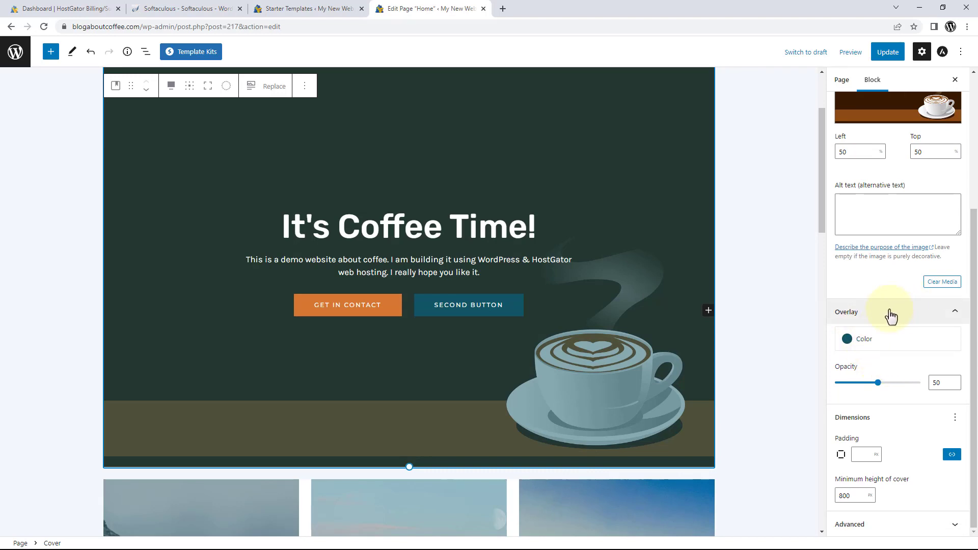
Set the hero cover overlay colour to Black and lower its opacity to 20.
click(878, 343)
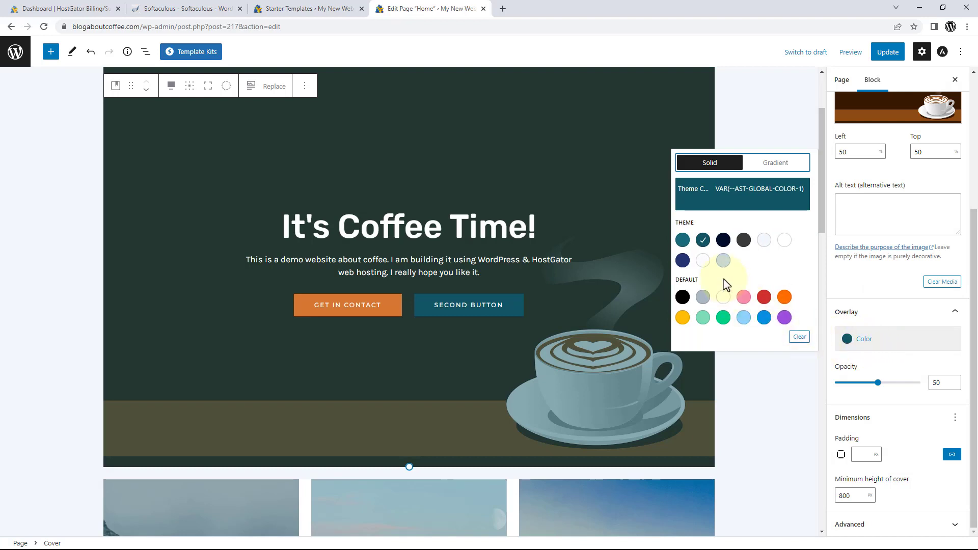
click(682, 240)
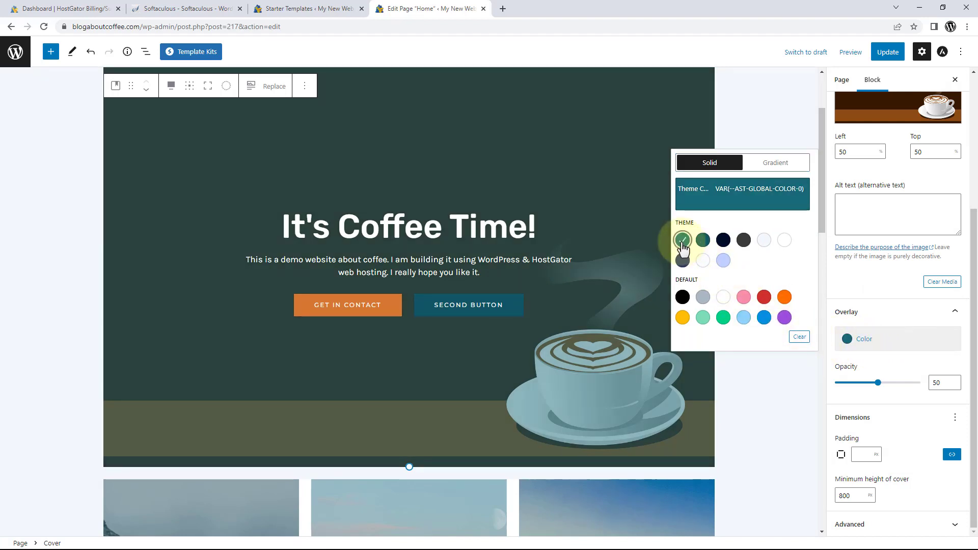
click(710, 248)
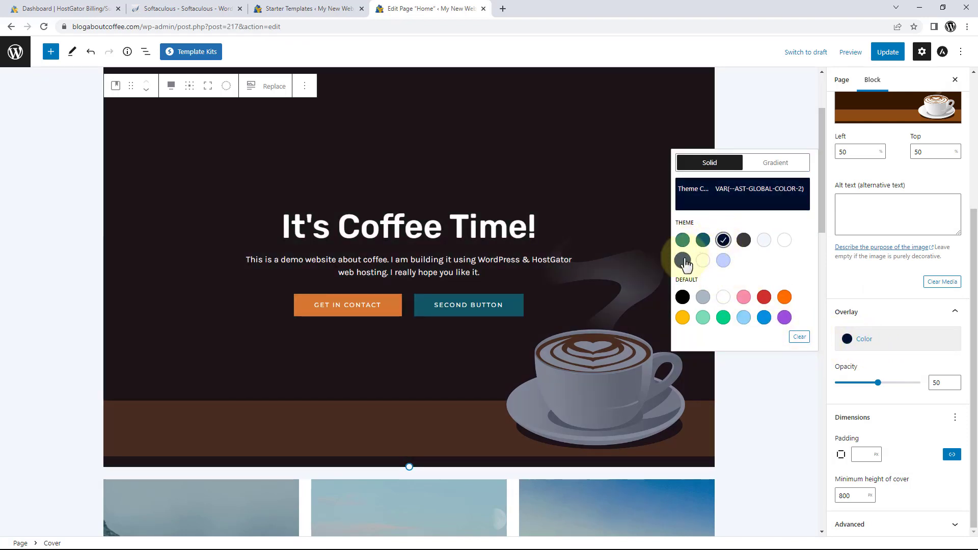
click(682, 260)
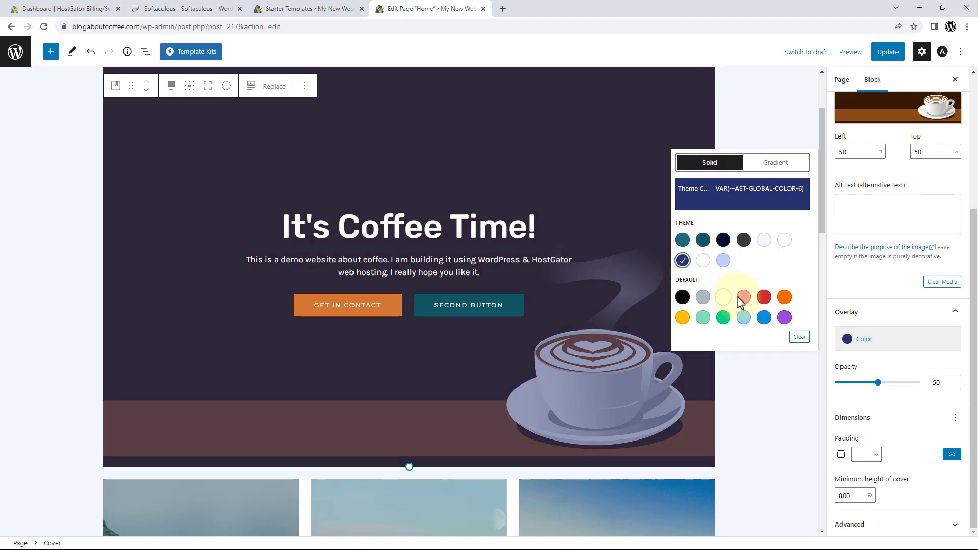
click(743, 299)
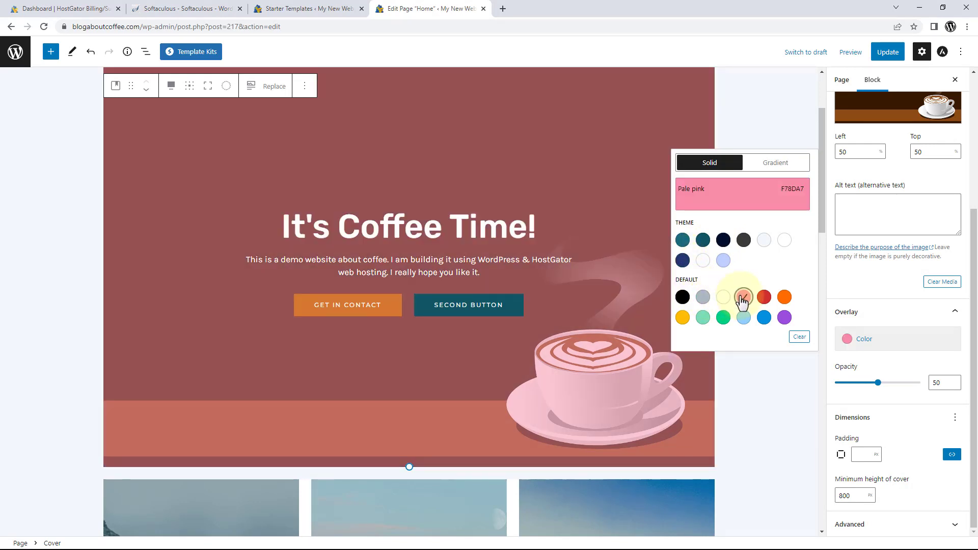
click(683, 298)
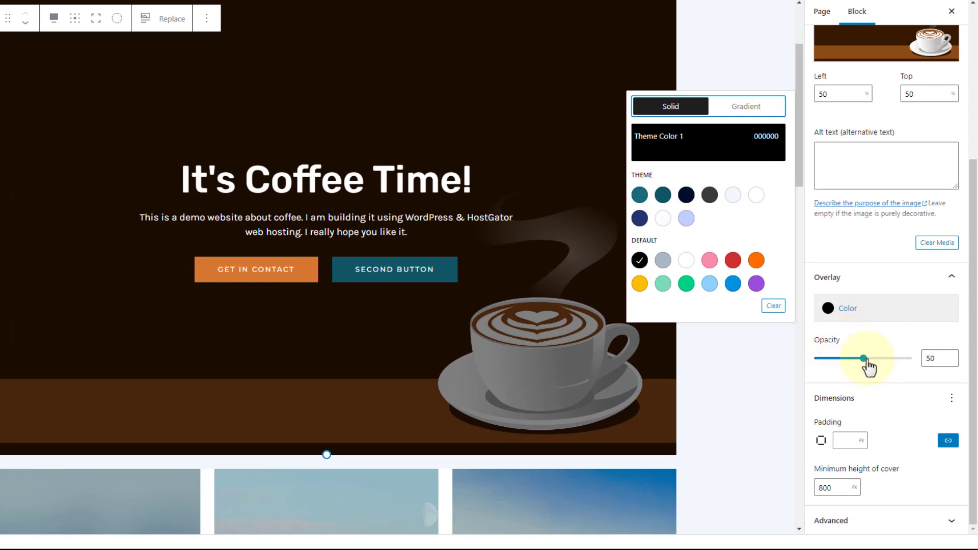
drag(864, 359, 912, 360)
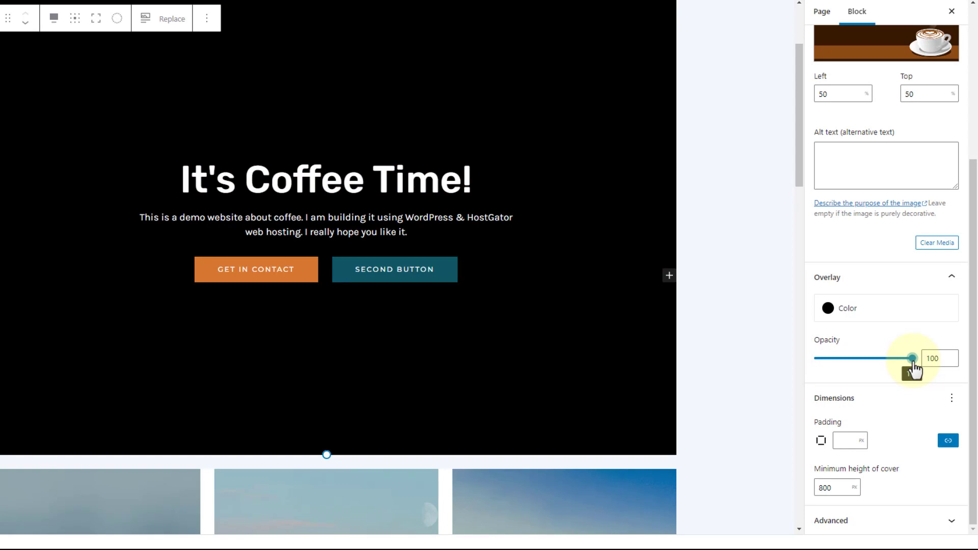
drag(911, 362, 836, 369)
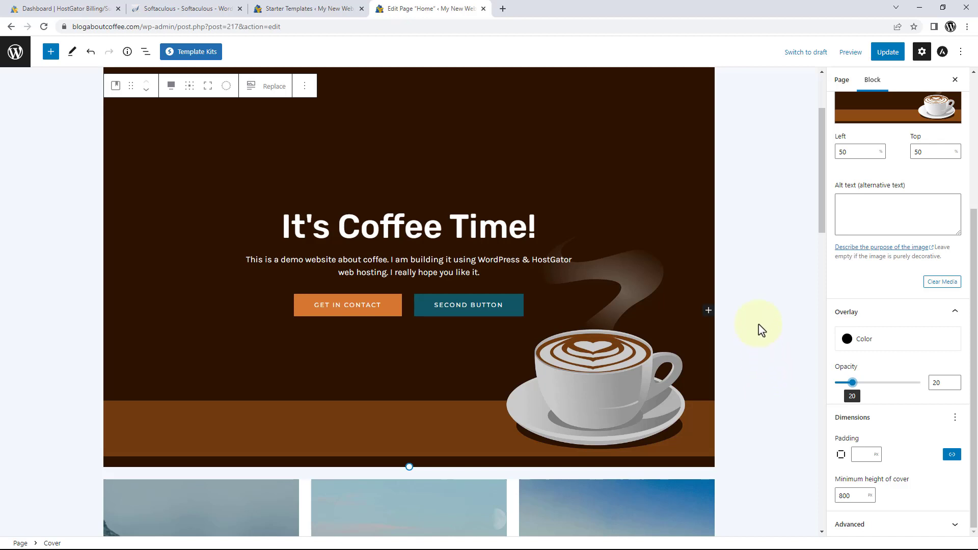
Preview the Home page in a new browser tab.
click(851, 52)
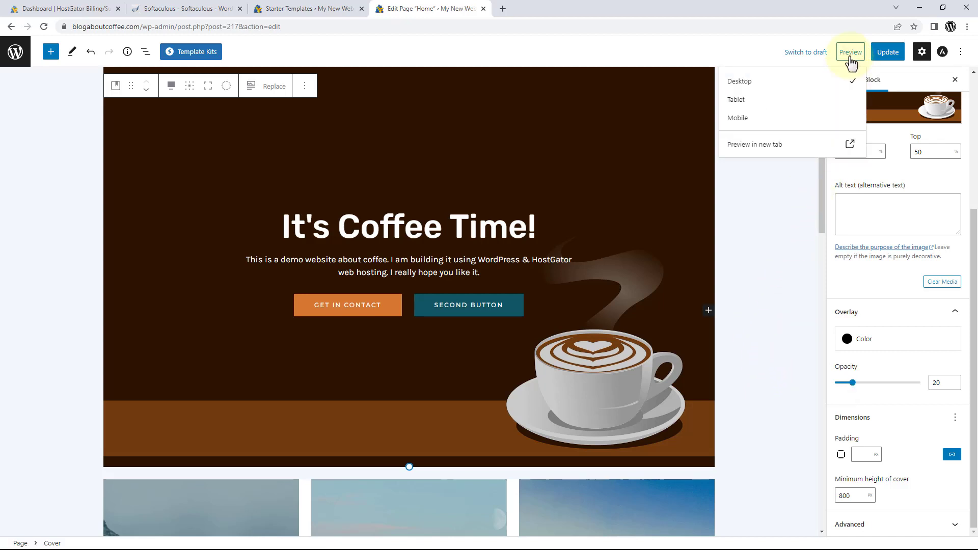
click(768, 148)
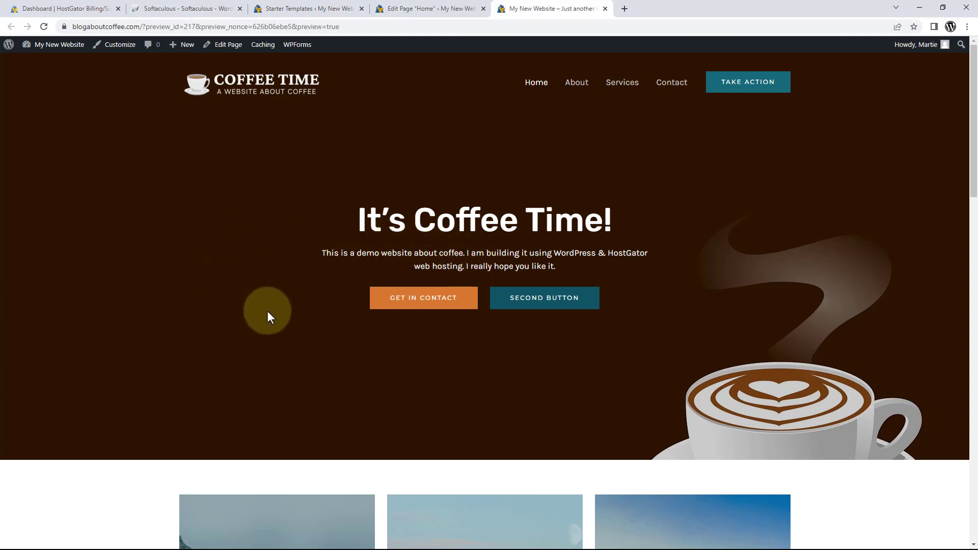
Test the hero buttons, confirming the second opens the Atlas Coffee Club article, then close both tabs.
click(410, 300)
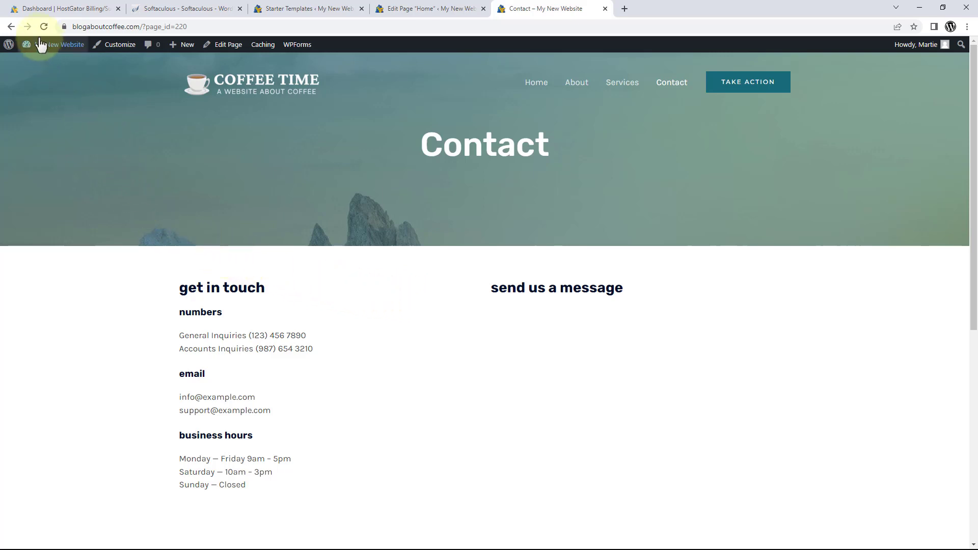
click(11, 26)
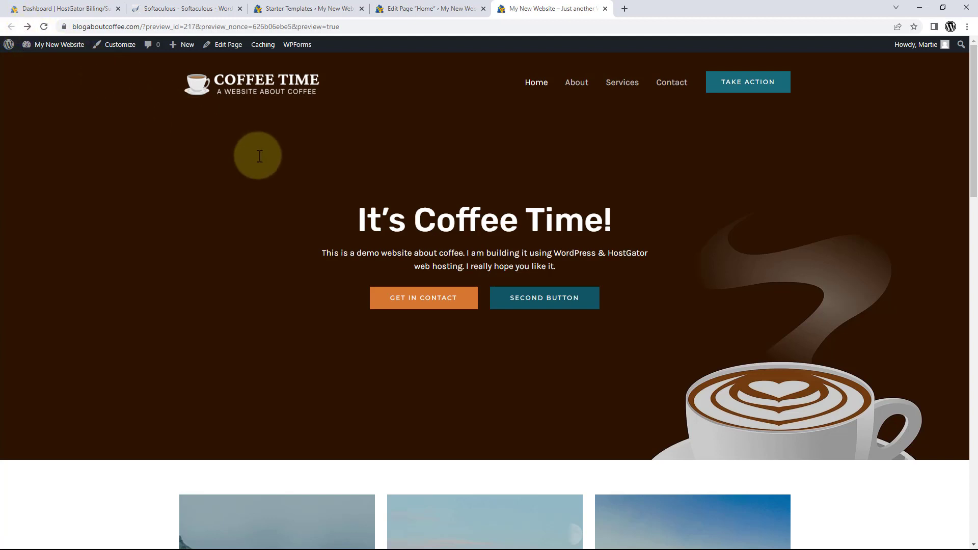
click(540, 314)
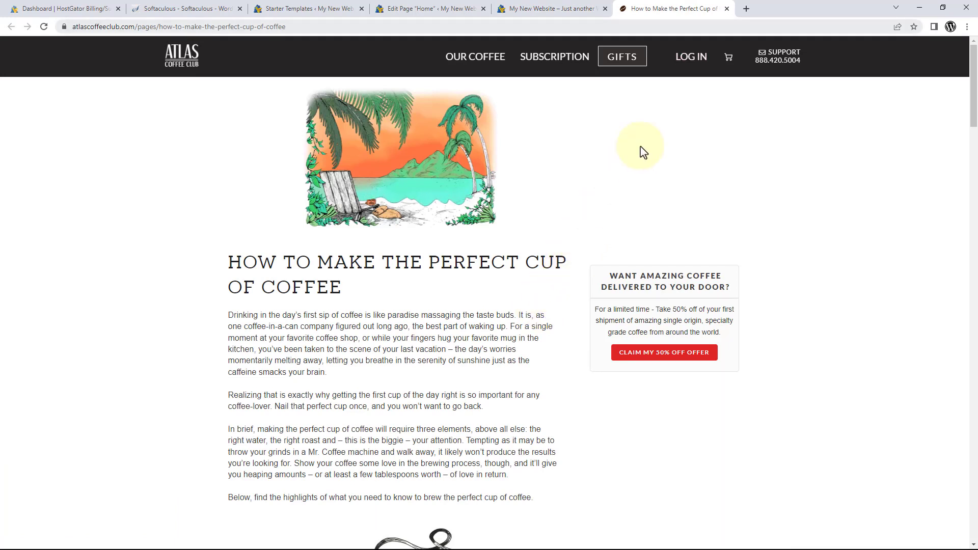
click(726, 8)
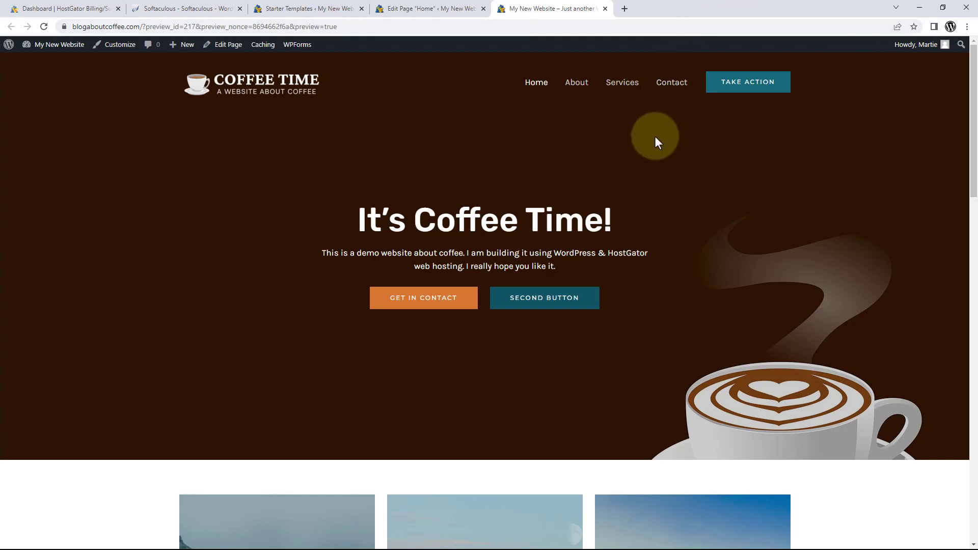
click(605, 10)
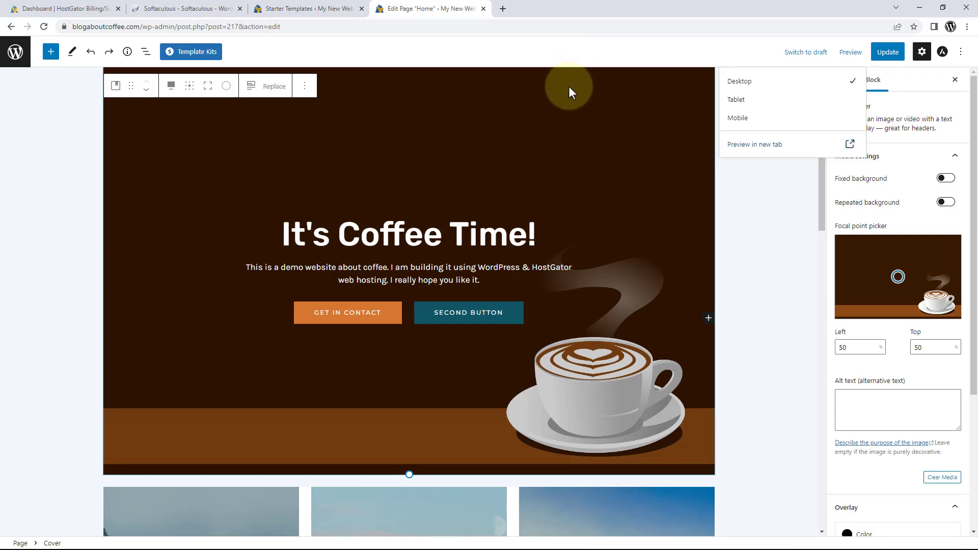
Close the Preview dropdown and scroll down to the service 1–3 tiles.
click(594, 156)
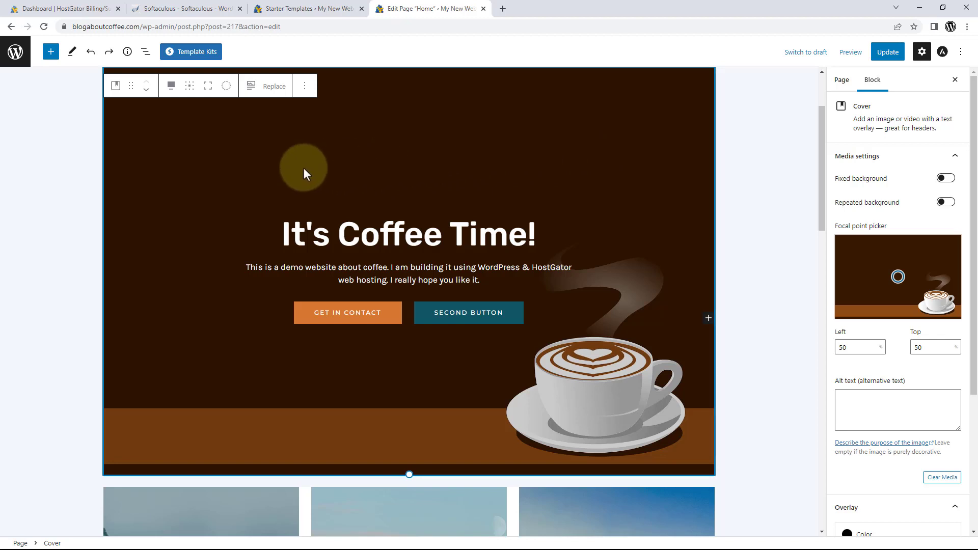
scroll(317, 166, down, 6)
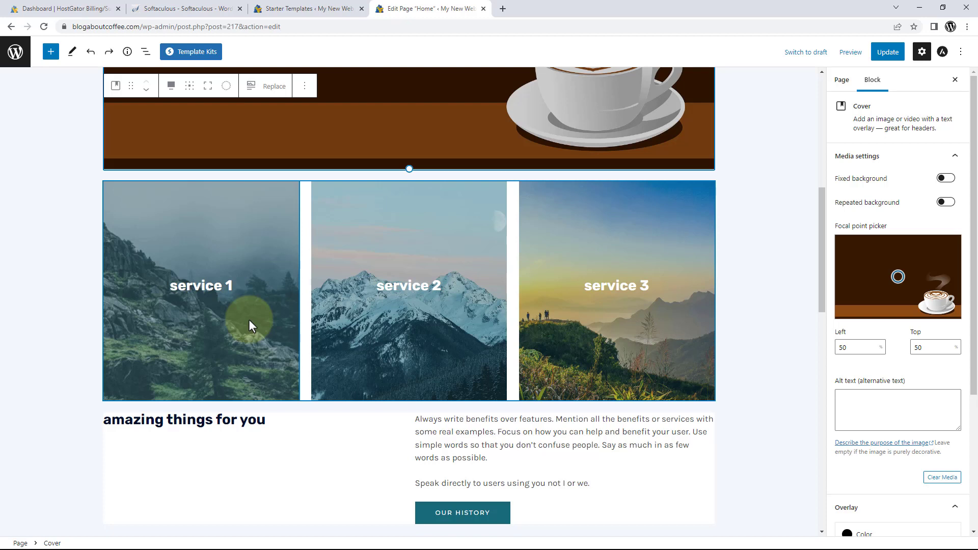
Rename the service 1 heading to 'brewed coffee' and give its text the dark navy theme colour.
click(239, 284)
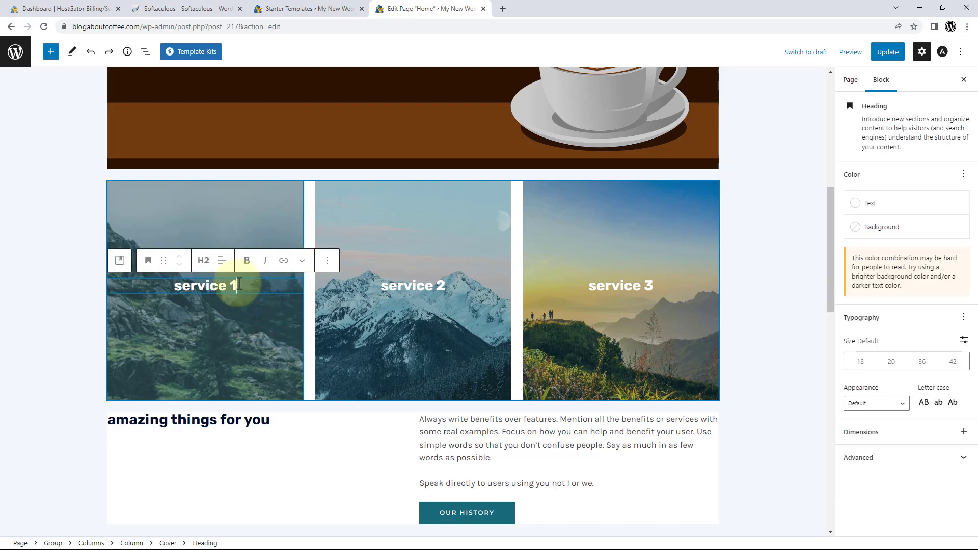
key(BackSpace)
key(BackSpace)
key(BackSpace)
key(BackSpace)
key(BackSpace)
key(BackSpace)
key(BackSpace)
key(BackSpace)
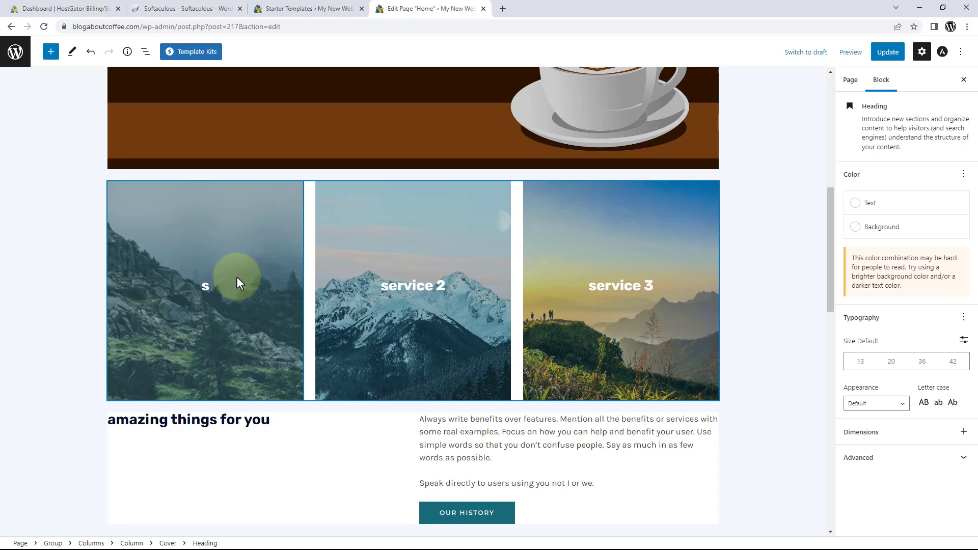
key(BackSpace)
text(brewed coffee)
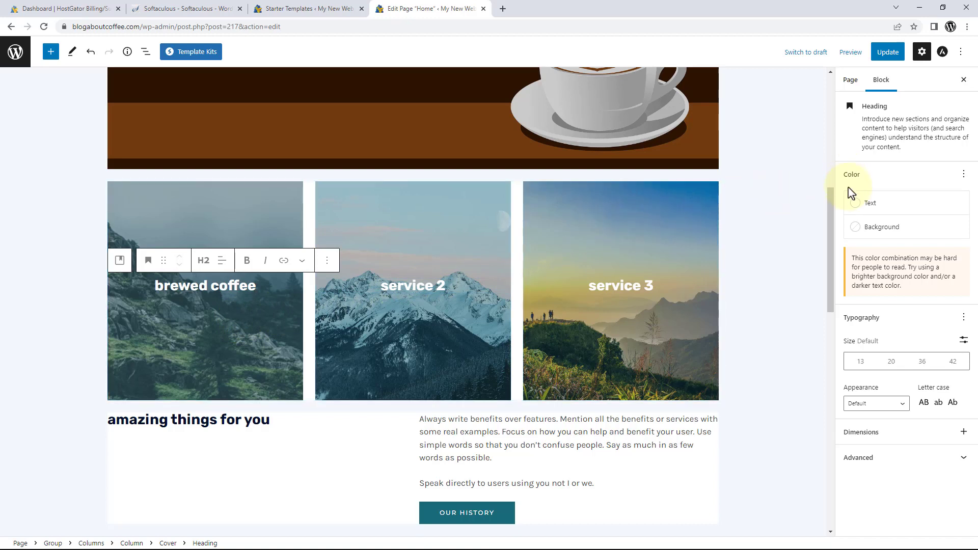
click(873, 204)
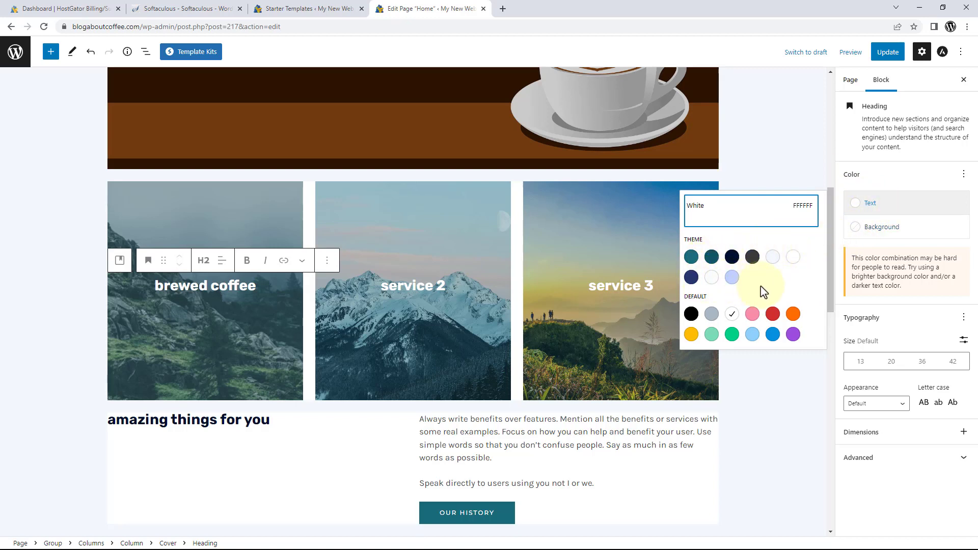
click(731, 258)
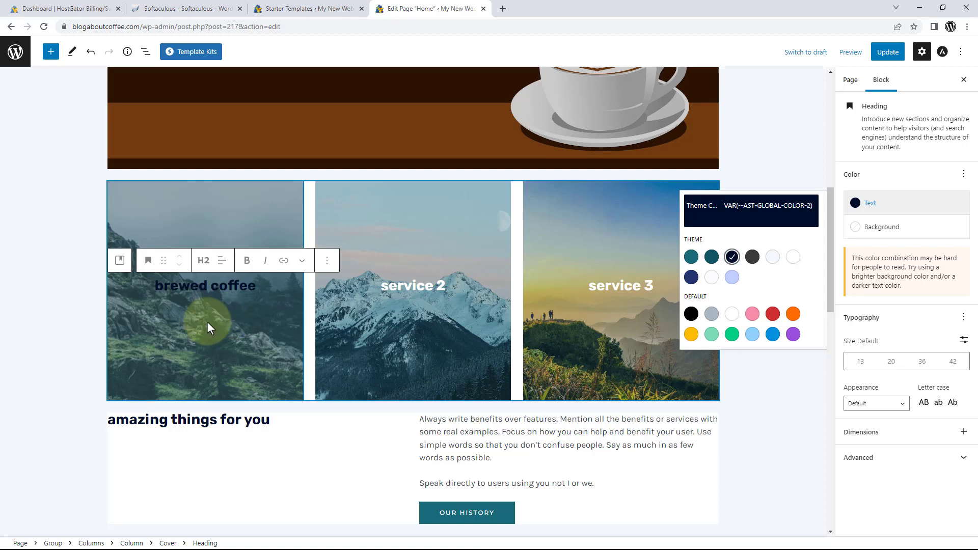
click(207, 322)
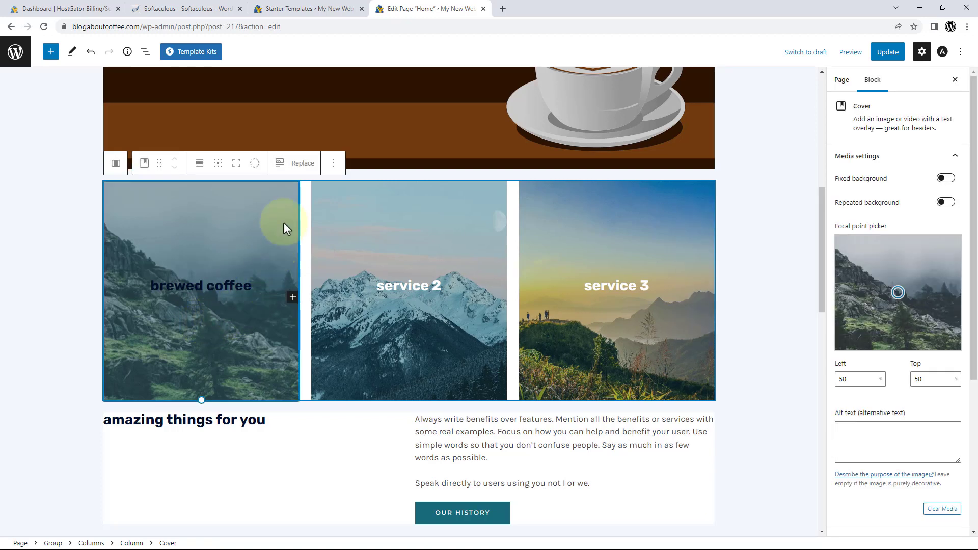
Upload 'Homepage - Square Image 1' as the first tile's Cover background image.
click(300, 163)
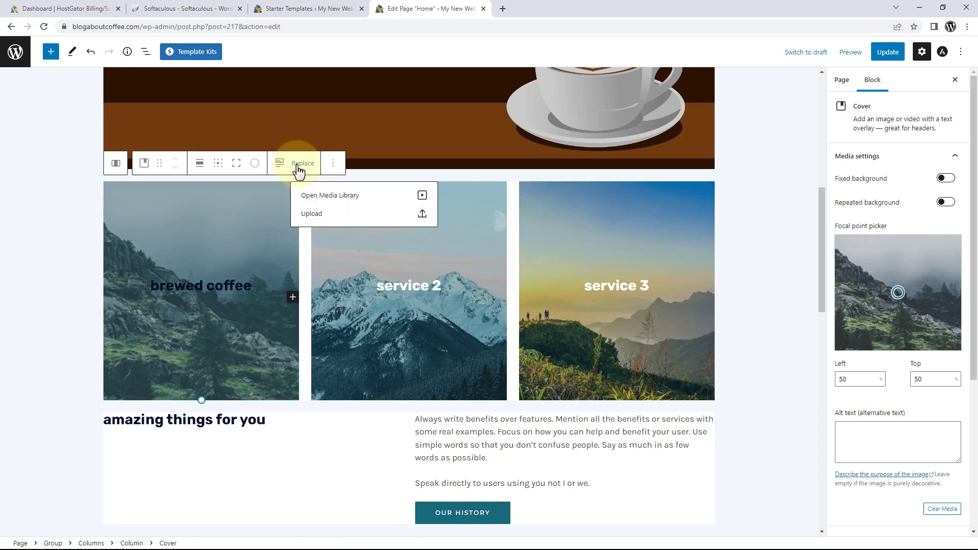
click(304, 215)
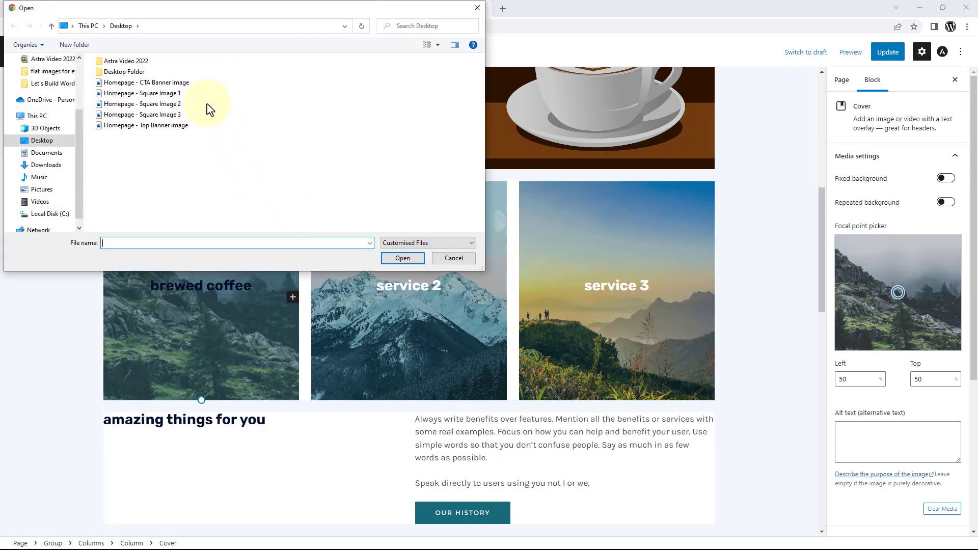
click(170, 99)
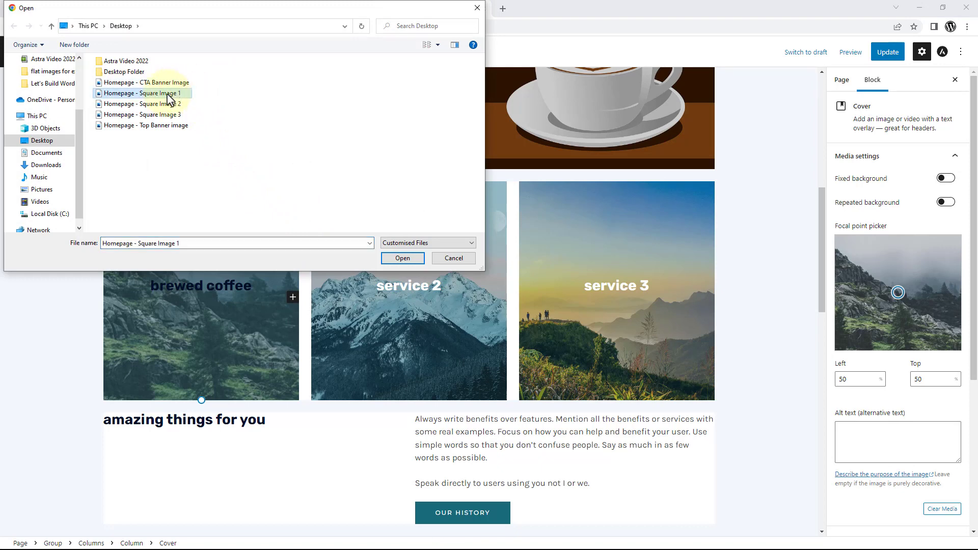
click(386, 258)
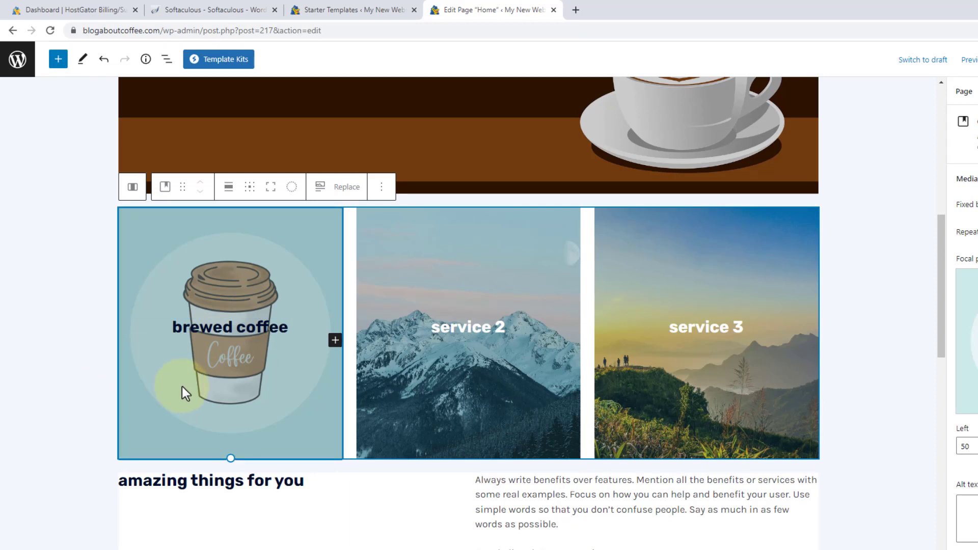
Set the tile's content position to bottom center so 'brewed coffee' sits at the bottom.
click(250, 198)
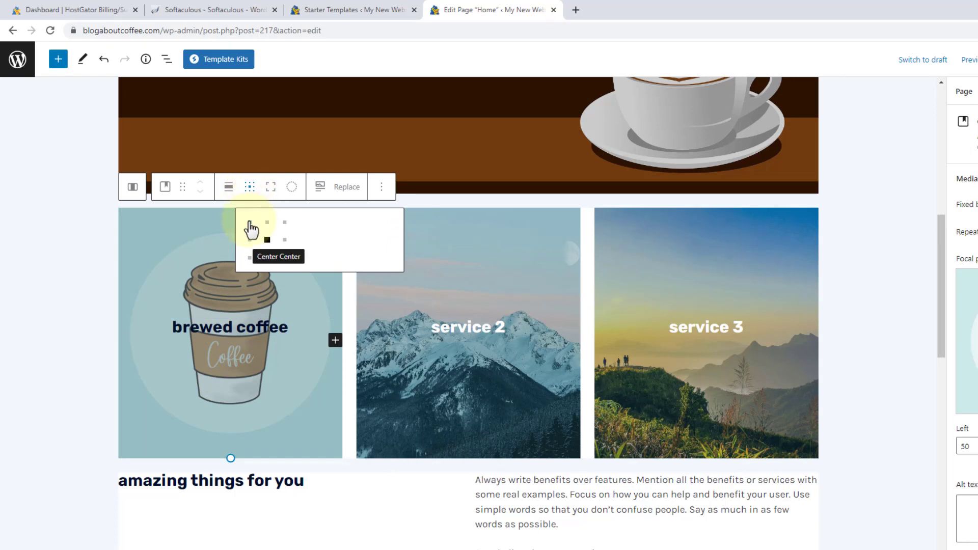
click(250, 222)
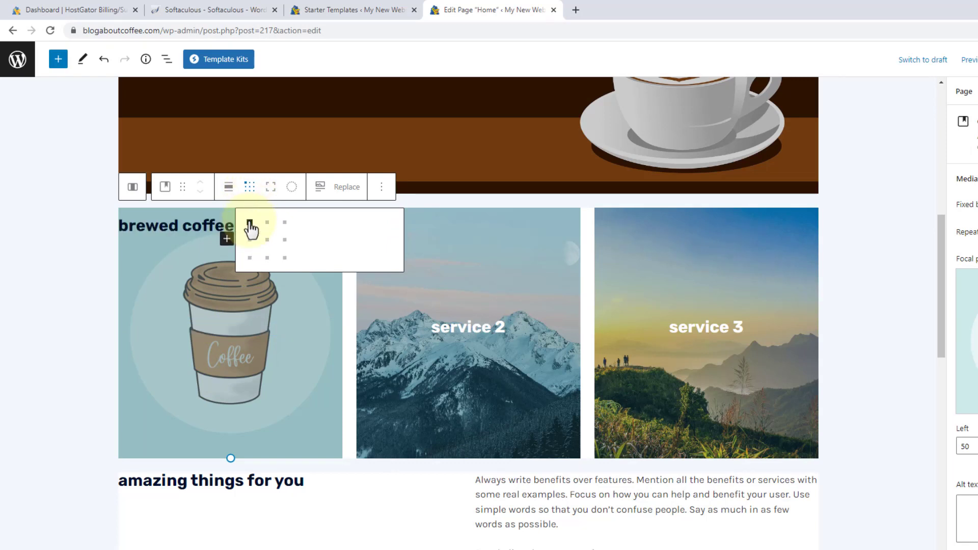
click(283, 241)
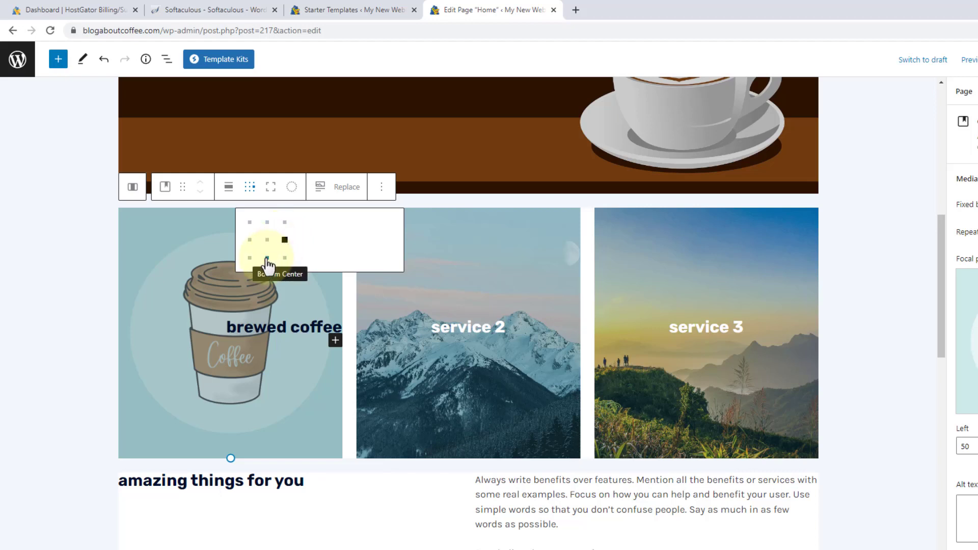
click(267, 258)
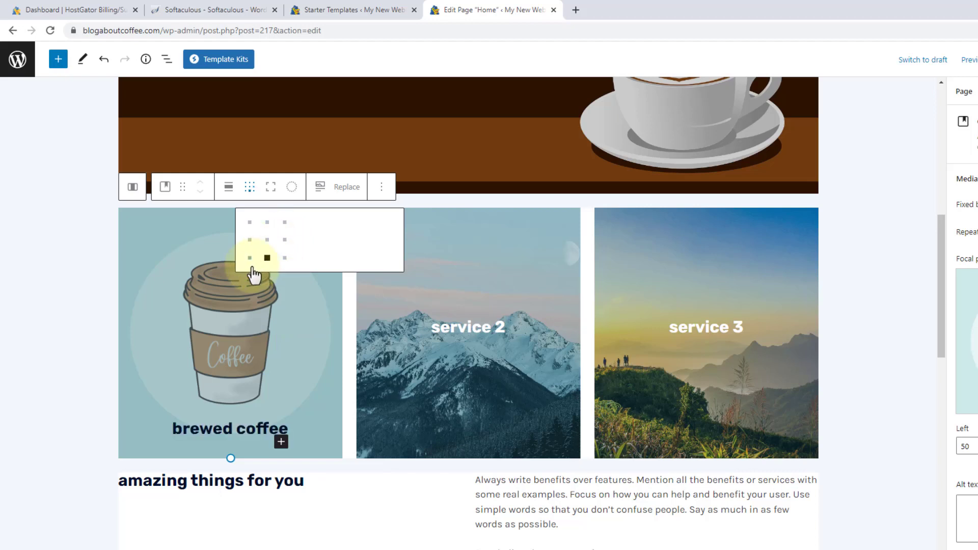
click(90, 291)
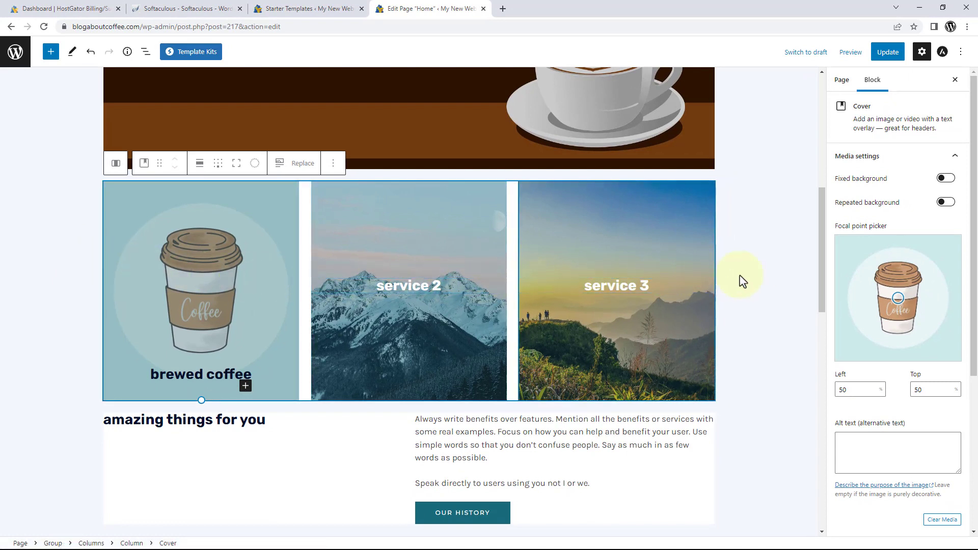
Change the tile overlay to the light blue theme colour and drop its opacity from 30 to 0.
scroll(858, 294, down, 5)
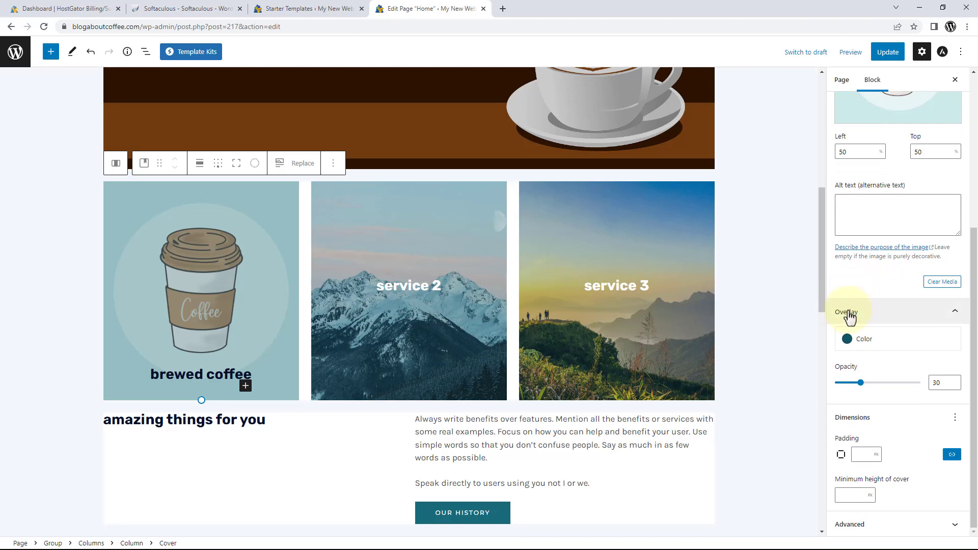
click(865, 347)
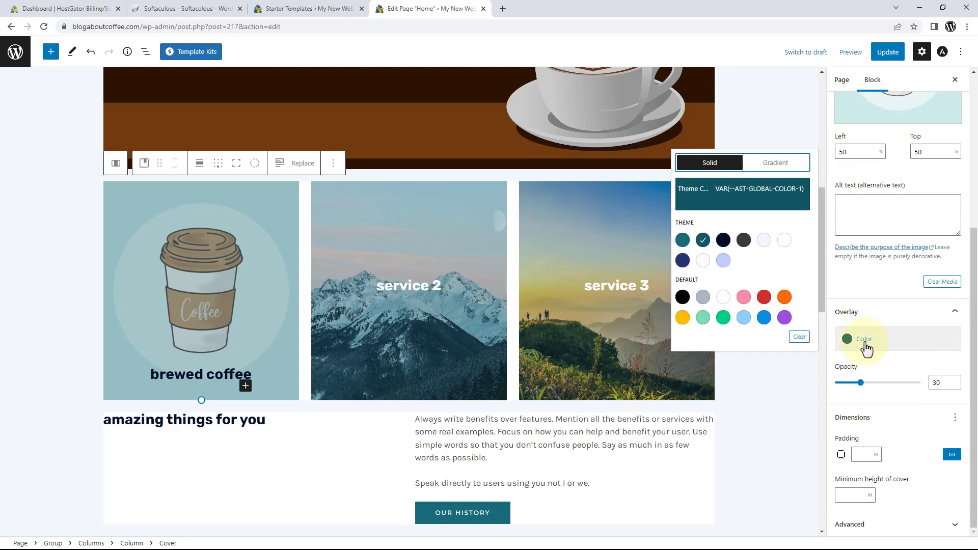
click(723, 261)
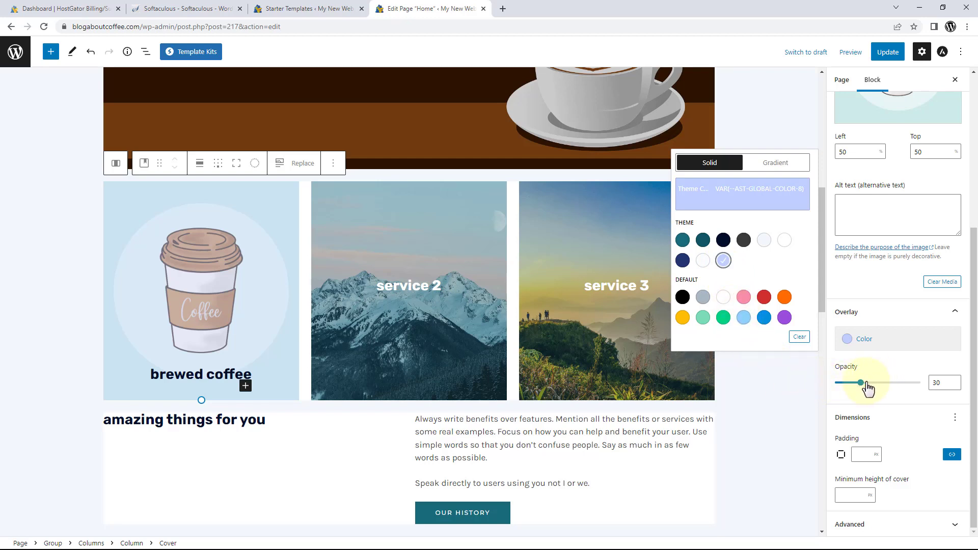
drag(860, 385, 835, 388)
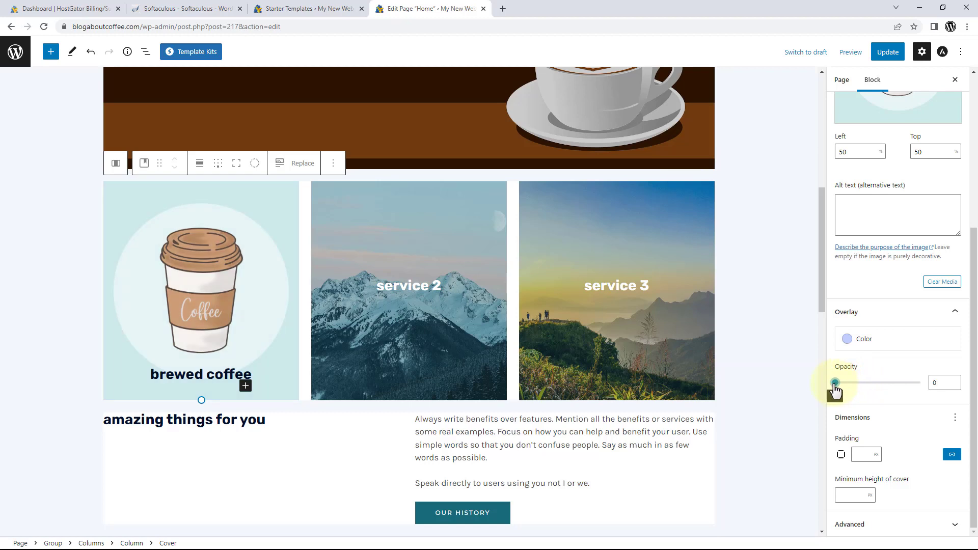
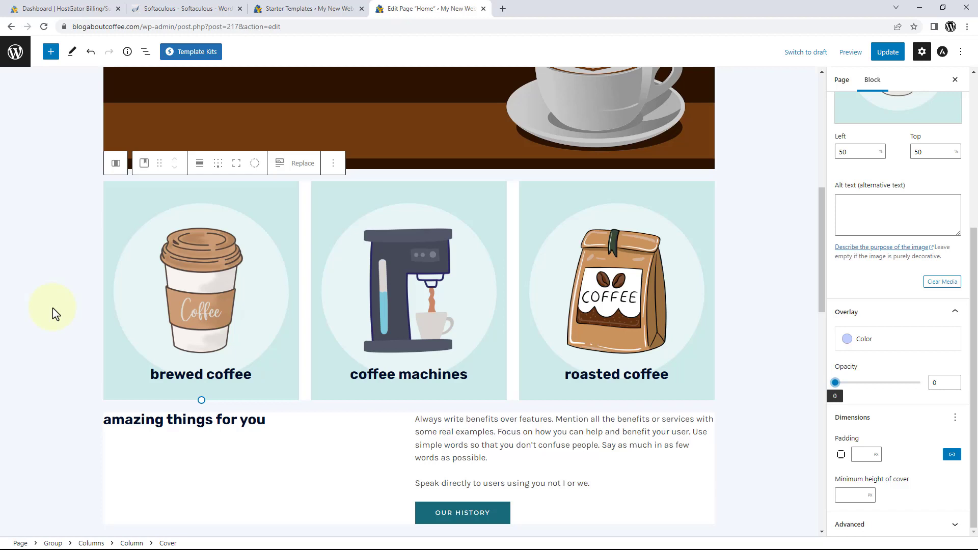
Replace the 'amazing things for you' heading text with 'we really ♥ coffee'.
scroll(55, 313, down, 4)
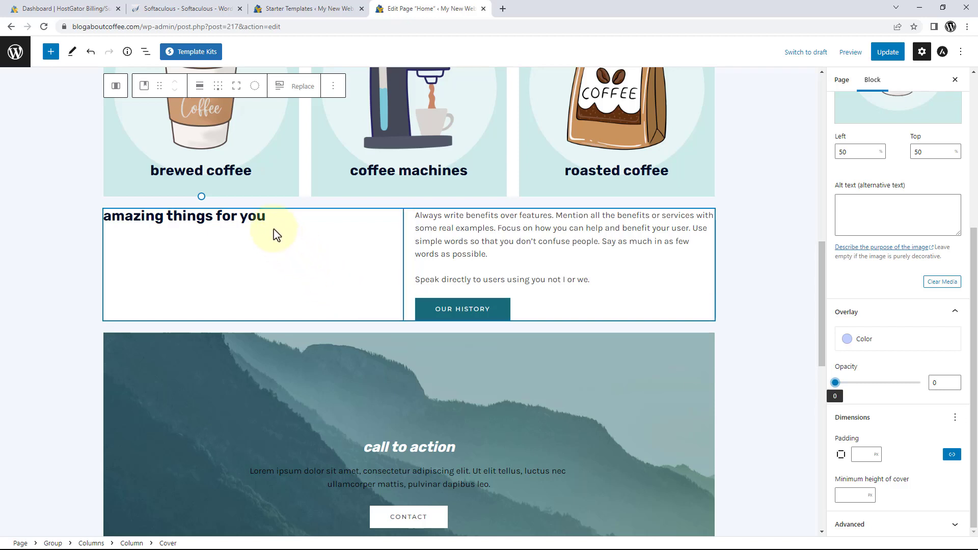
drag(265, 216, 112, 224)
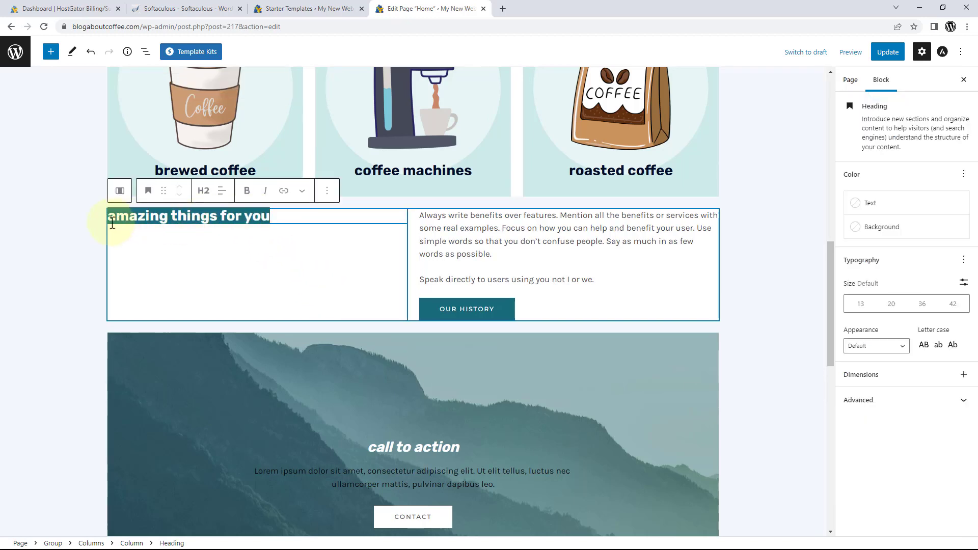
text(we really )
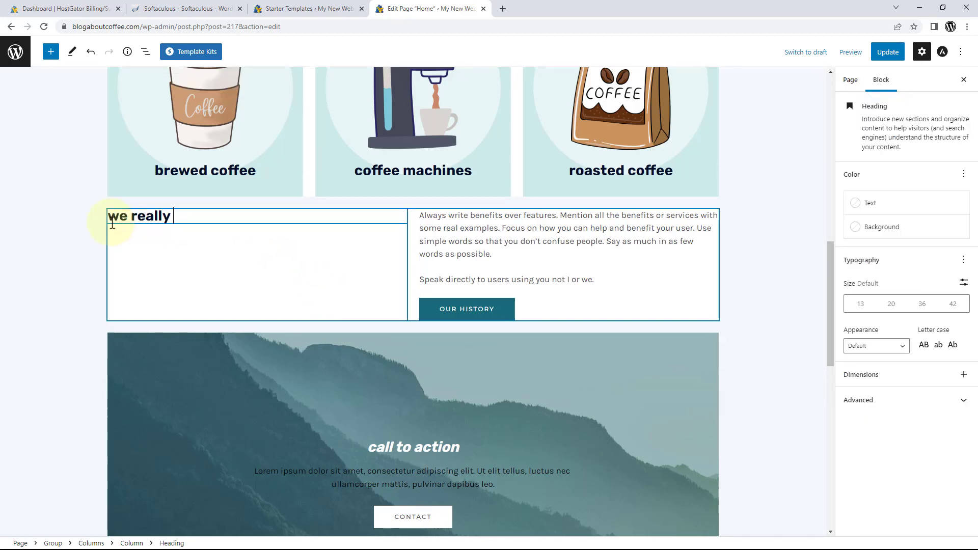
text(♥ coffee)
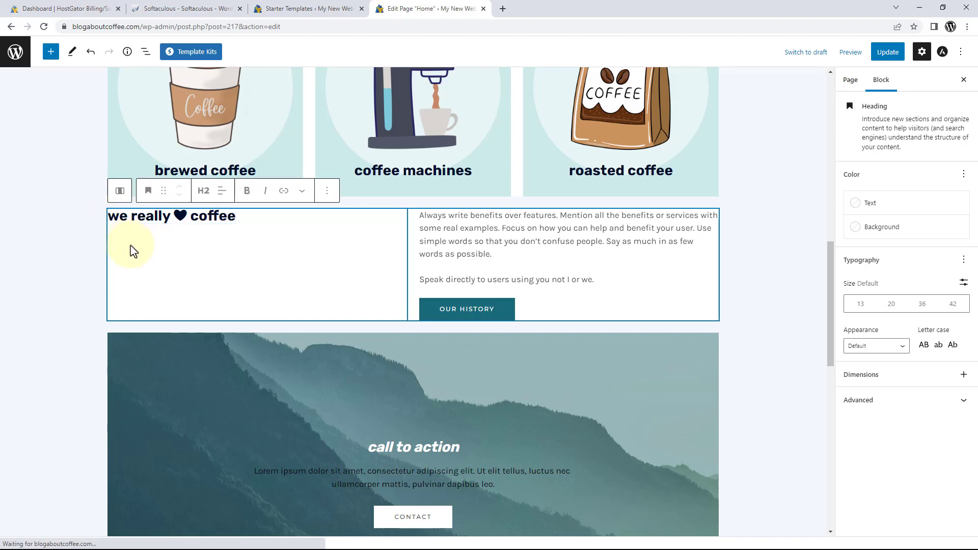
Colour the heading a custom burnt orange, #C56E2F, starting from Luminous vivid orange.
click(867, 206)
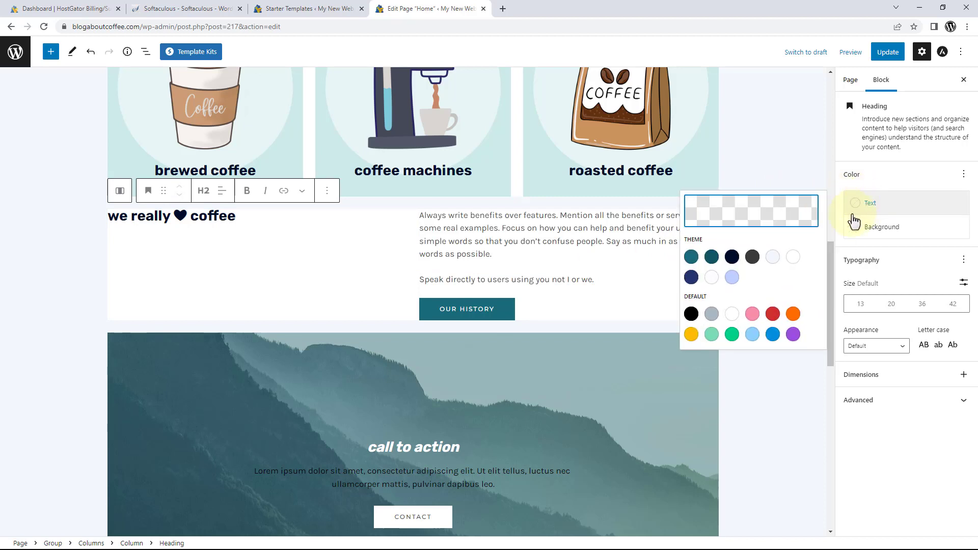
click(793, 314)
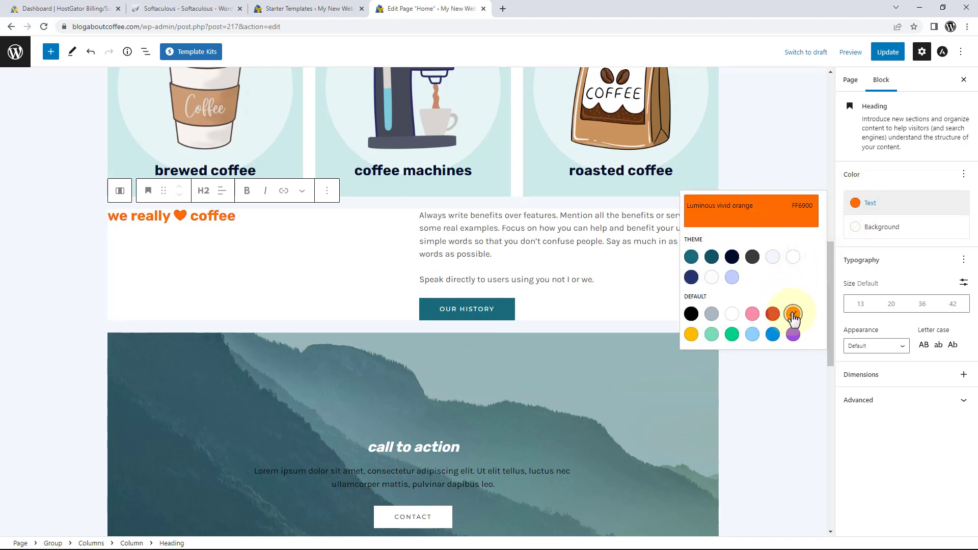
click(769, 217)
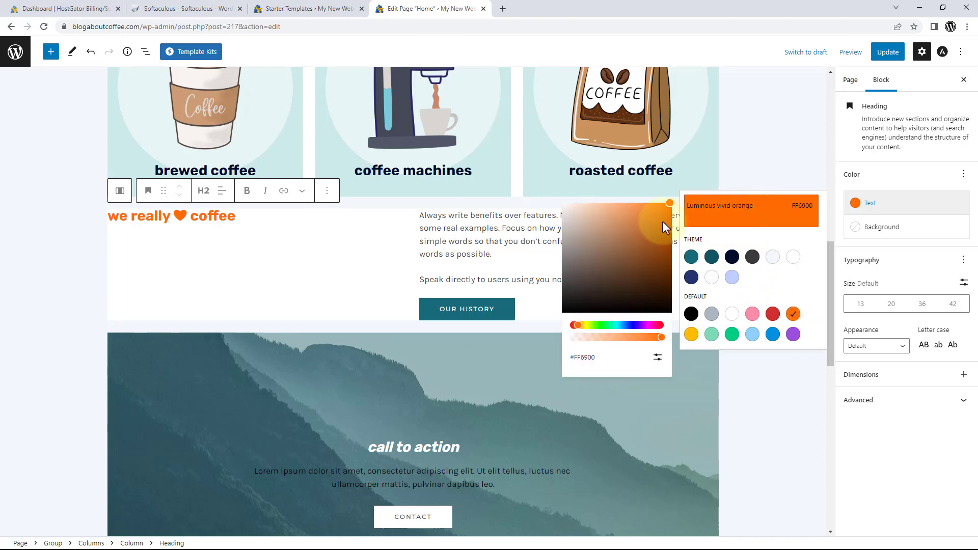
drag(657, 212, 644, 228)
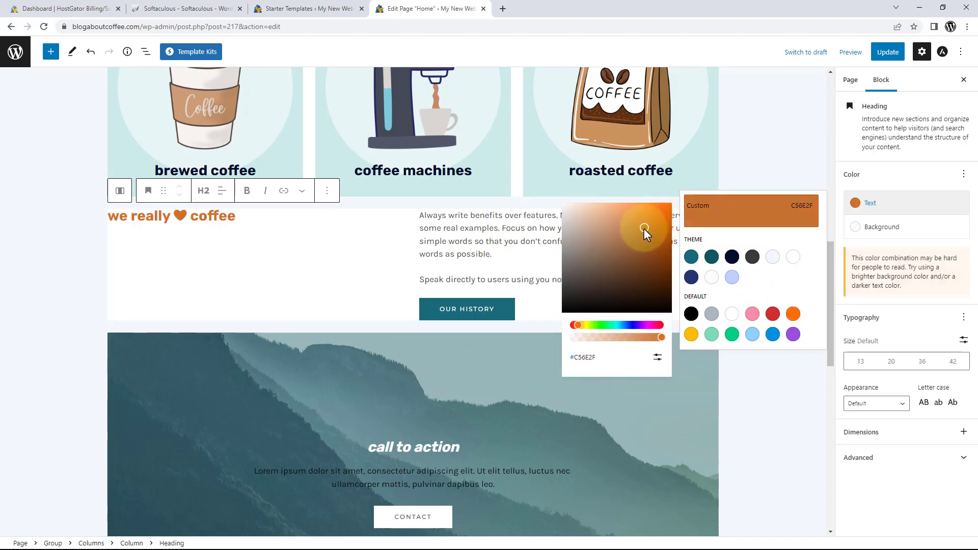
click(390, 264)
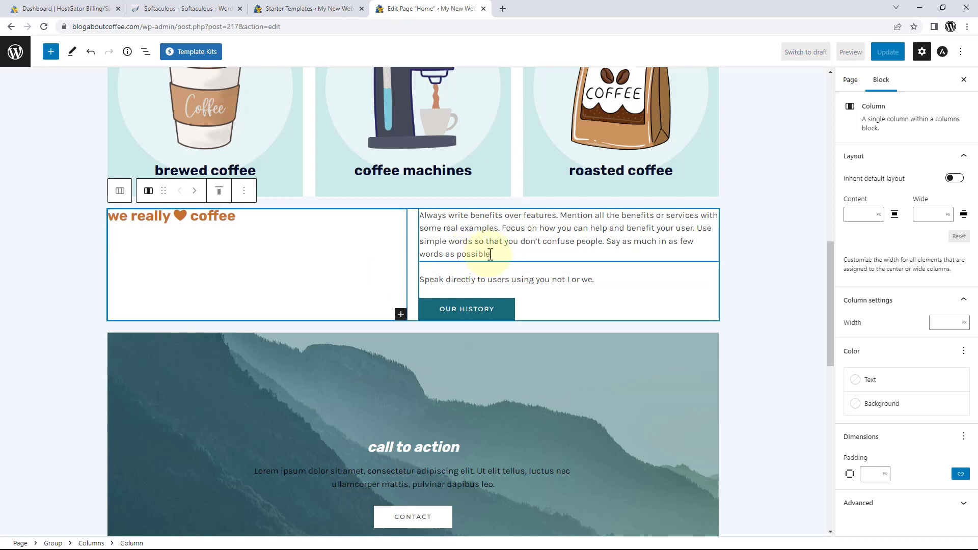
Replace the benefits paragraph with the pasted 'Far far away, behind the word mountains' filler text.
drag(491, 254, 421, 214)
key(BackSpace)
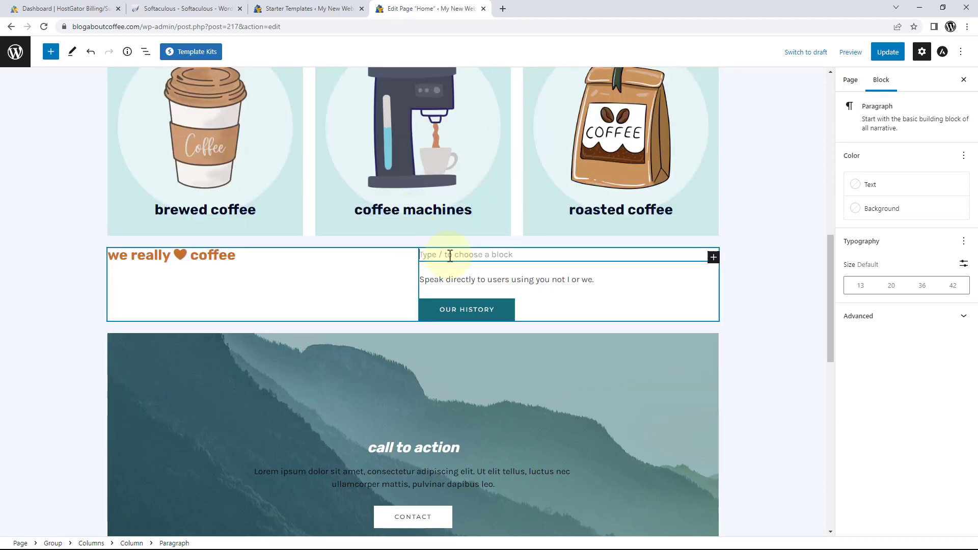
right_click(449, 255)
click(475, 336)
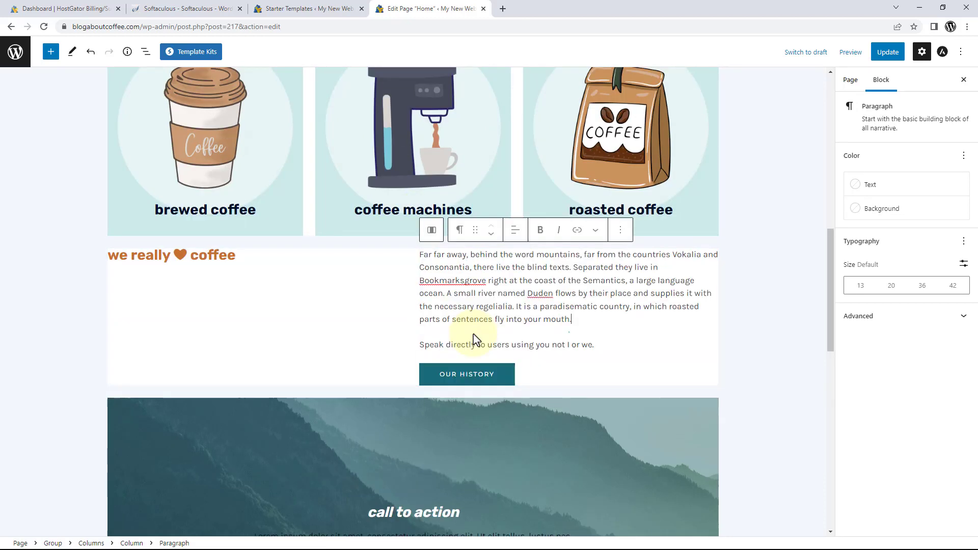
click(362, 321)
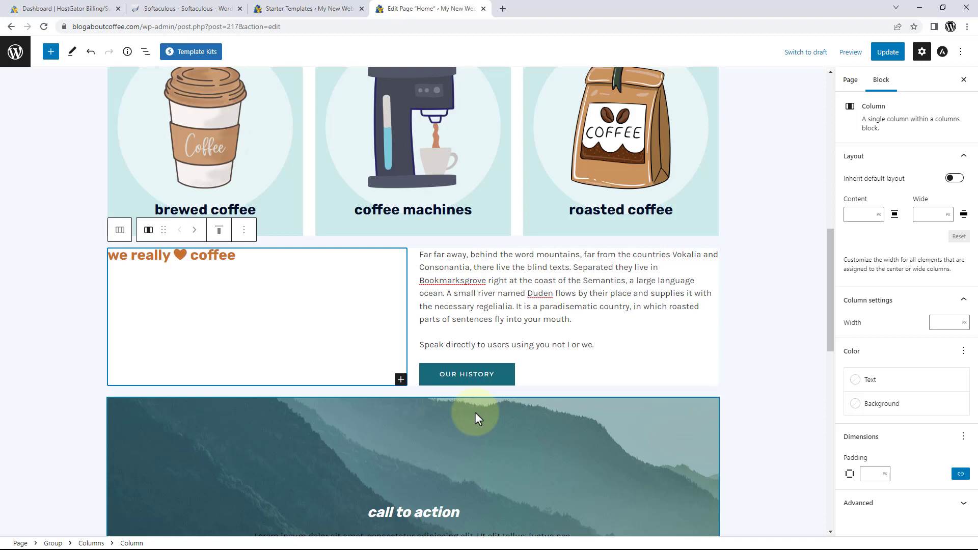
Remove the OUR HISTORY button from the section.
click(472, 378)
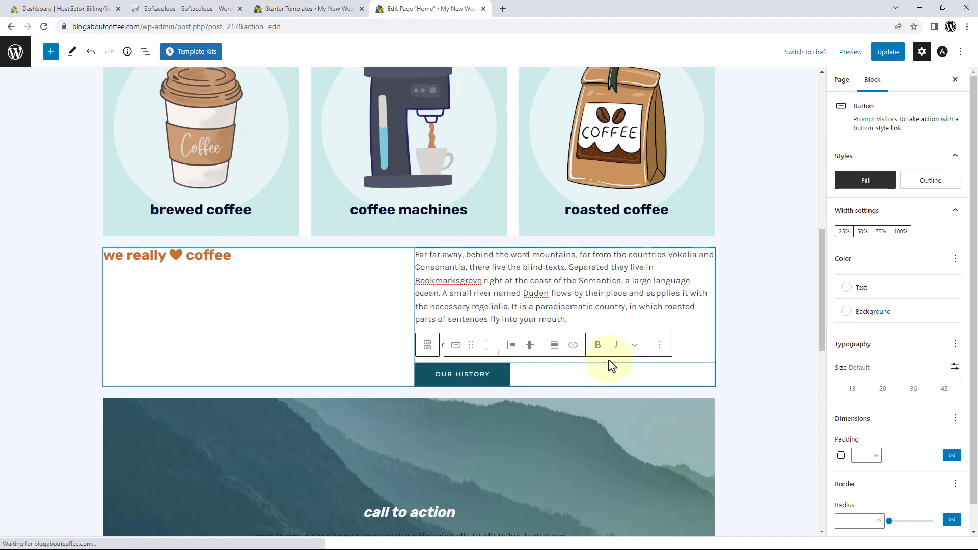
click(659, 351)
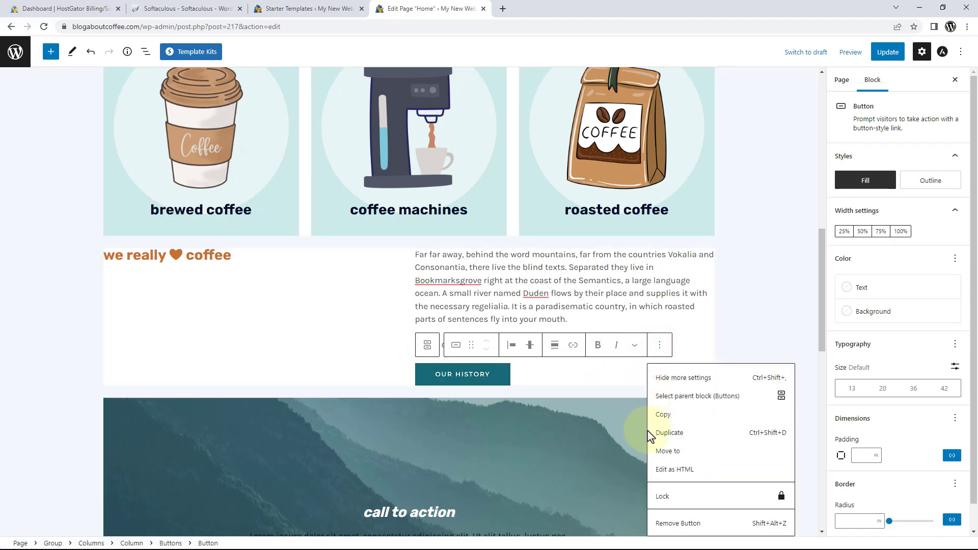
click(686, 524)
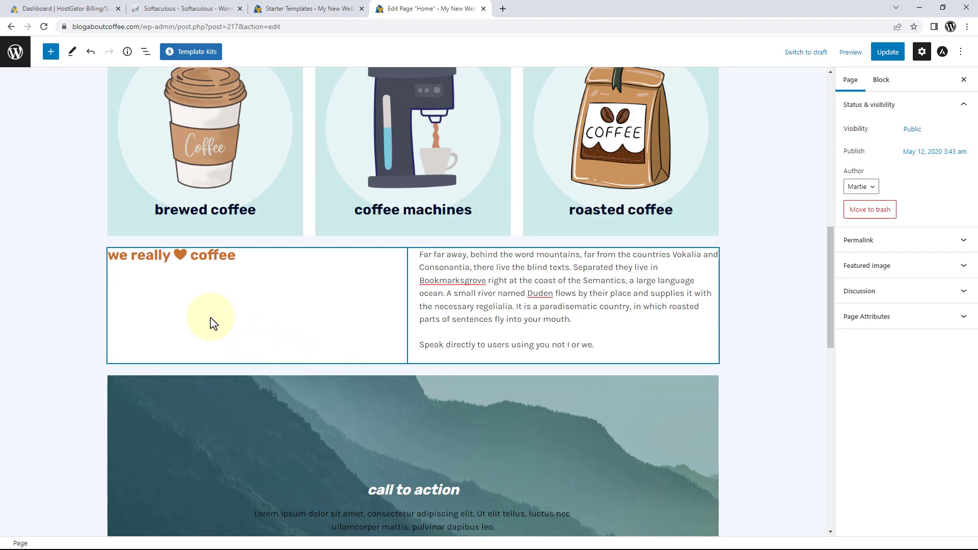
Overwrite the cover's 'call to action' heading with 'want to talk about coffee?'.
scroll(210, 320, down, 4)
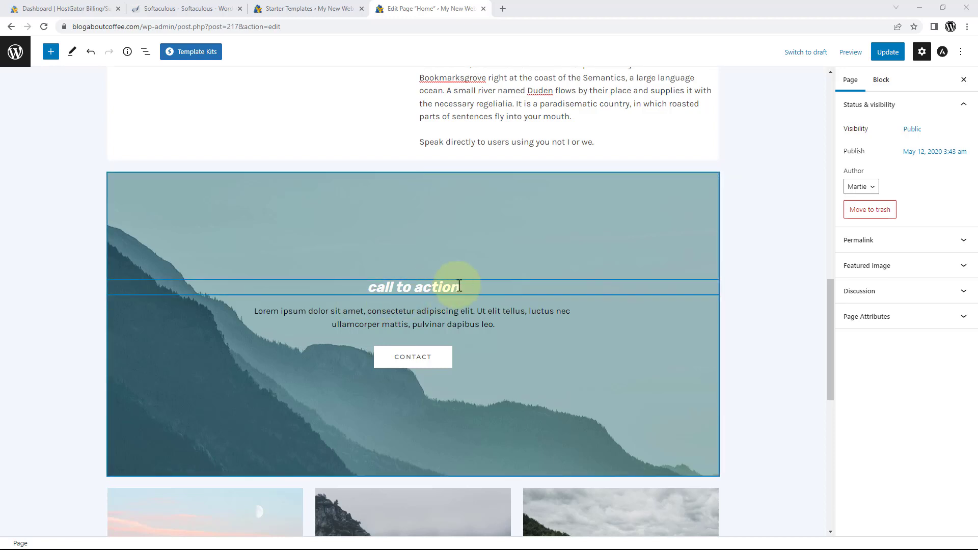
drag(459, 286, 373, 296)
key(BackSpace)
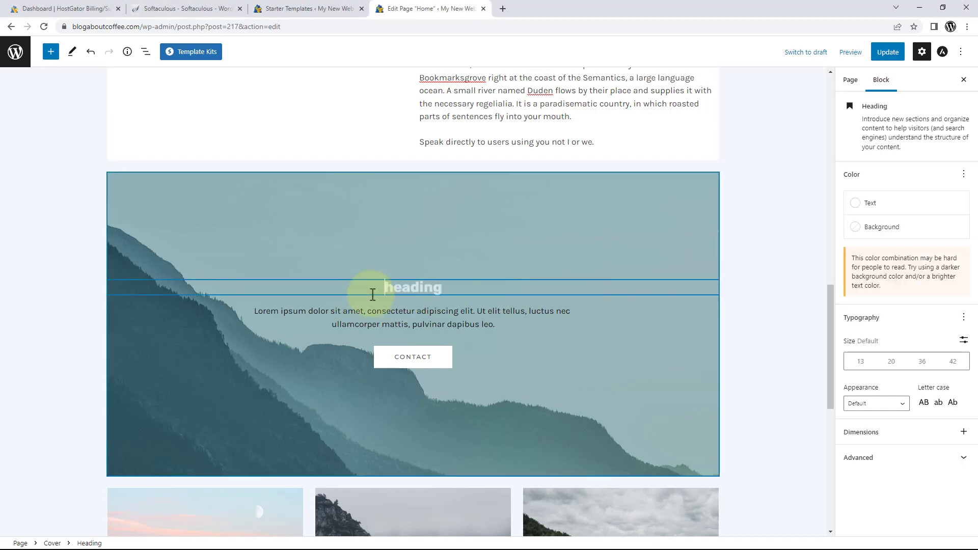
text(want to talk ab)
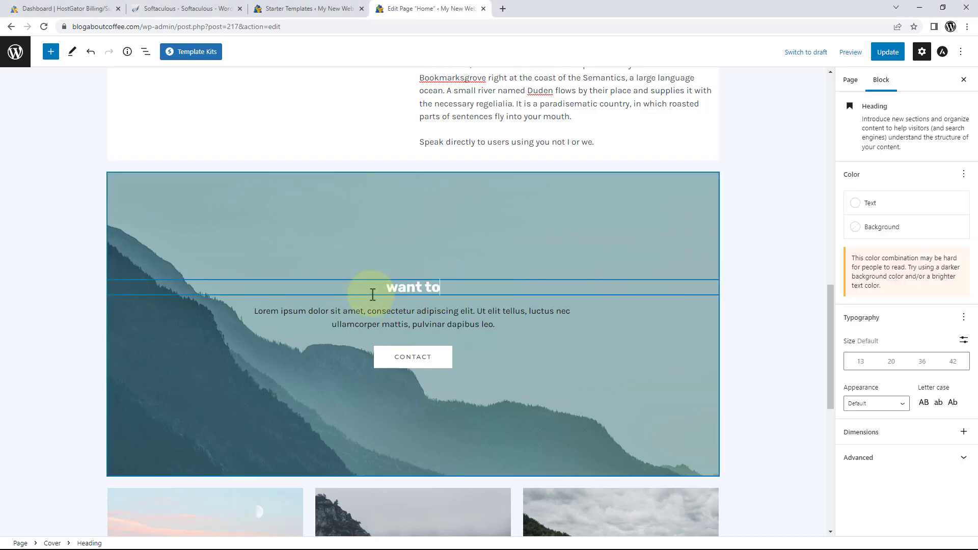
text(out coffee?)
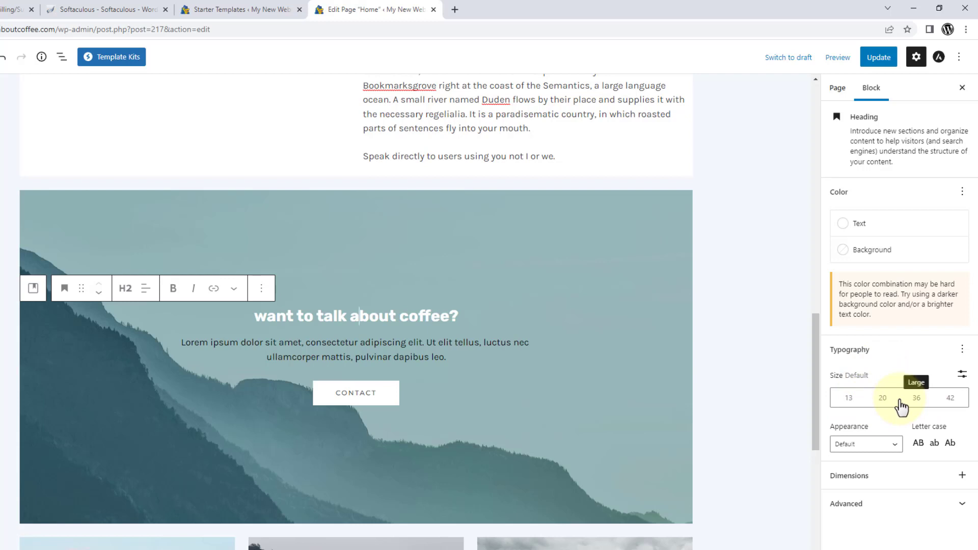
Return the cover heading to its default size by clearing the 42 px custom size.
click(847, 402)
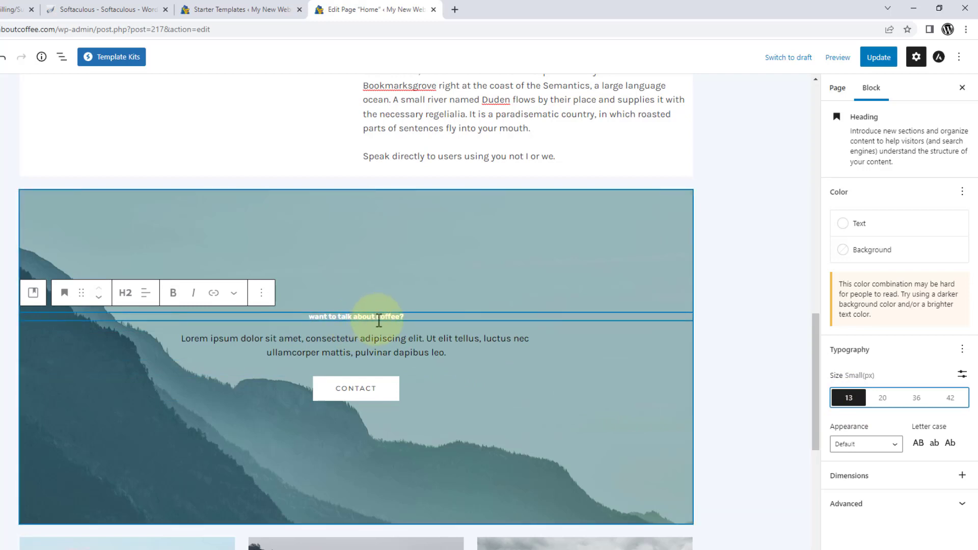
click(949, 398)
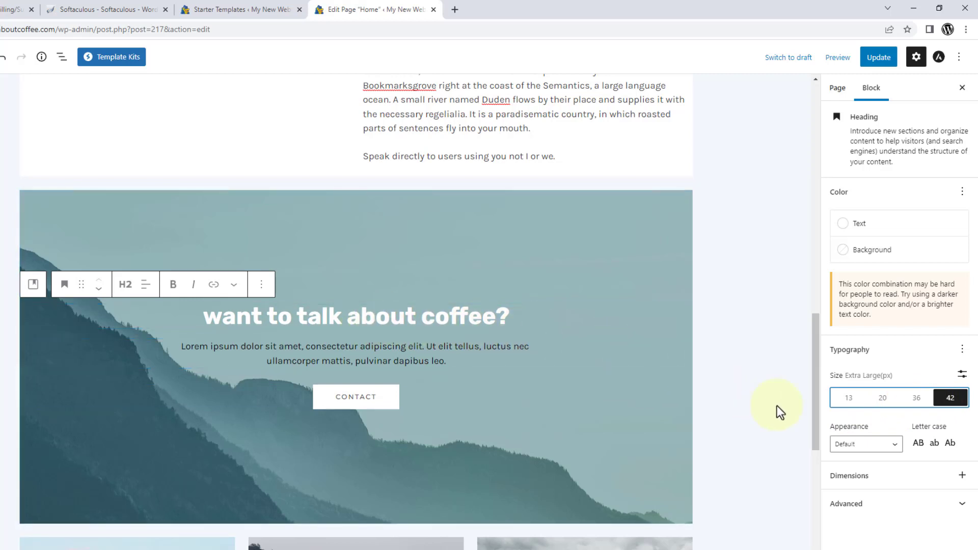
click(962, 375)
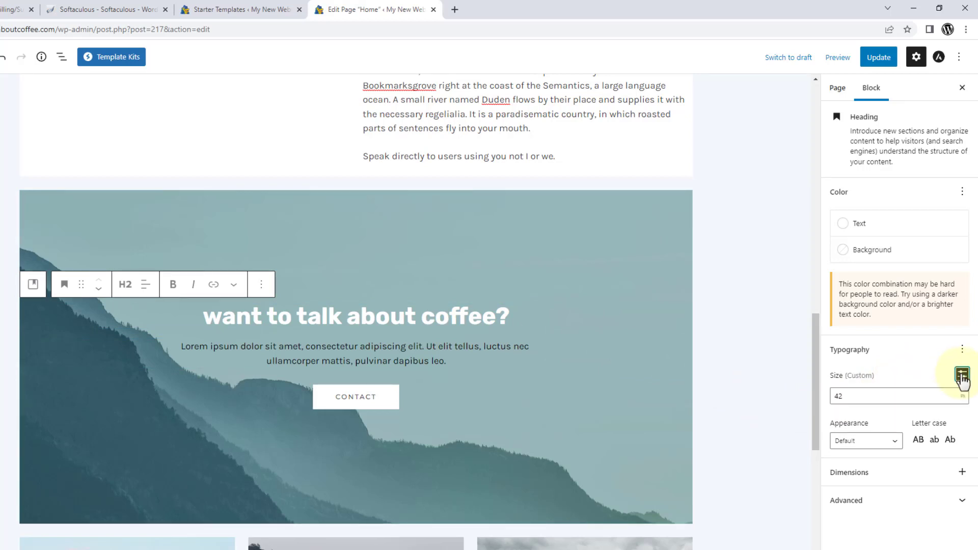
double_click(842, 396)
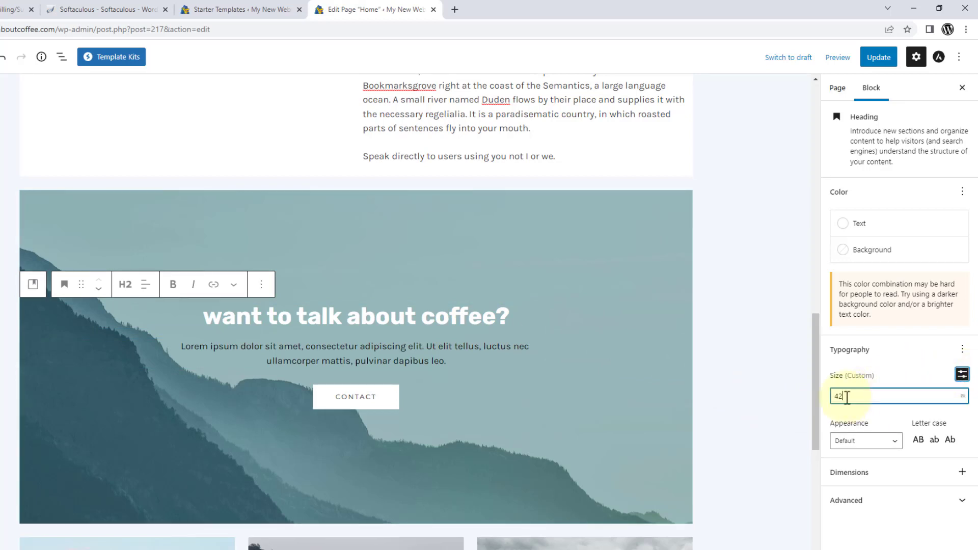
key(BackSpace)
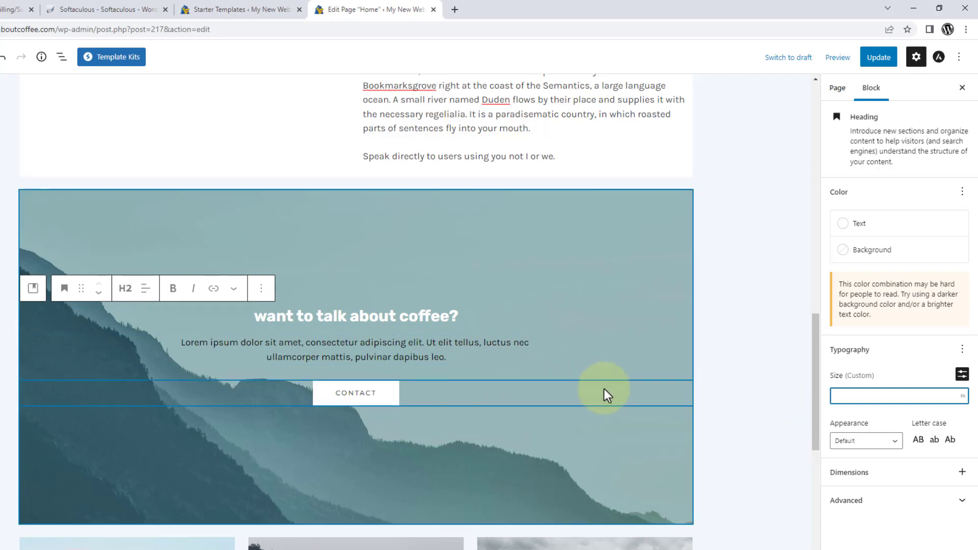
Set the heading's letter case to title case, so it reads 'Want To Talk About Coffee?'.
click(918, 440)
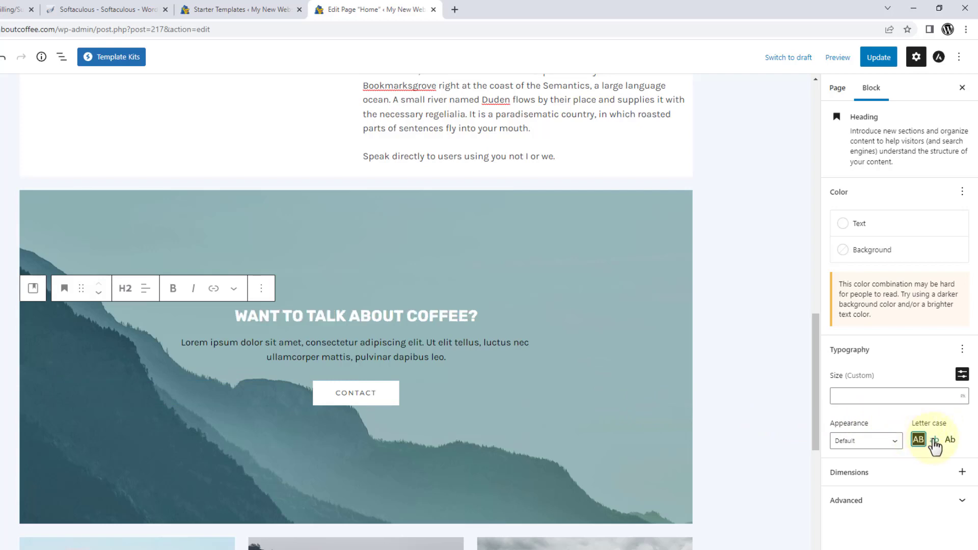
click(934, 440)
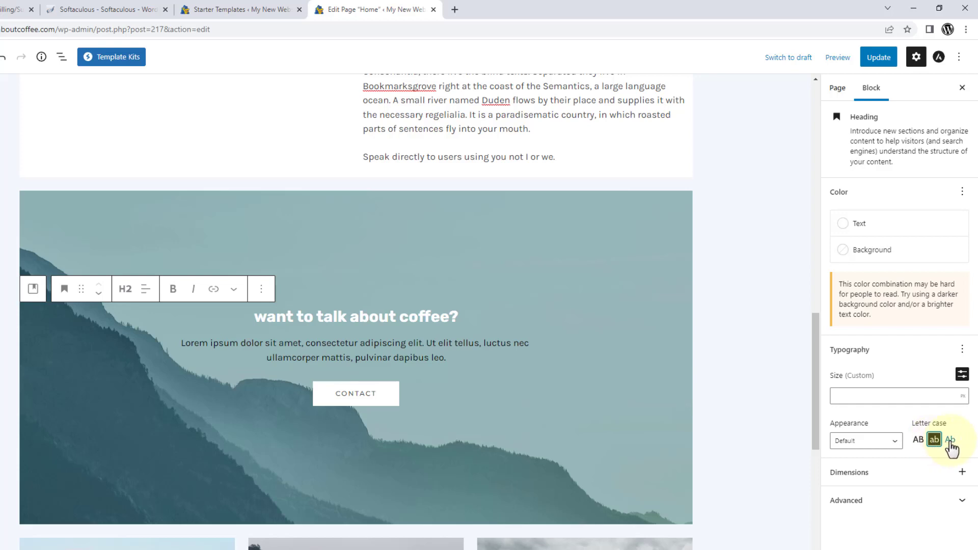
click(950, 441)
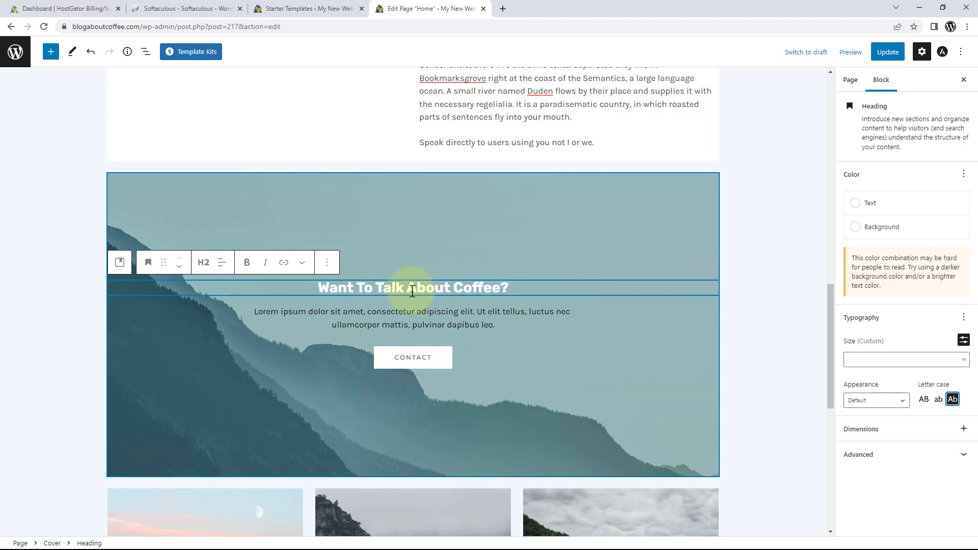
Paste the get-in-contact sentence over the Lorem ipsum paragraph and relabel the button GET IN CONTACT.
drag(502, 326, 239, 319)
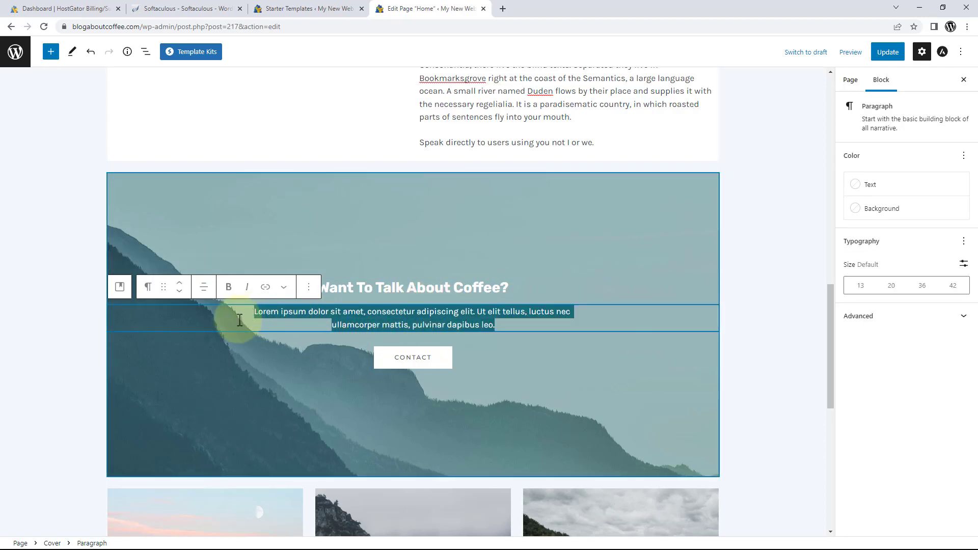
text(If you want to get in contact with us, you can click the button underneath to be brought to our contact page.)
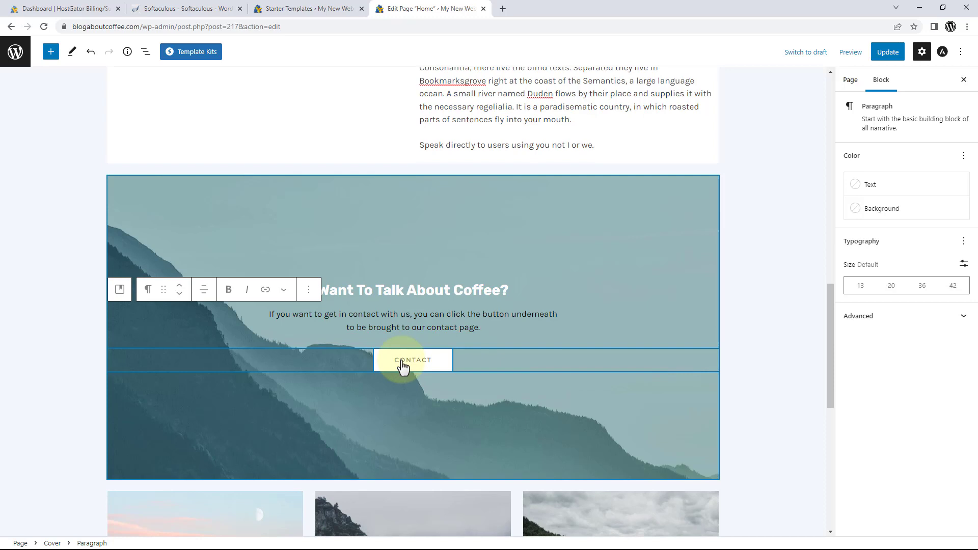
drag(434, 367, 387, 367)
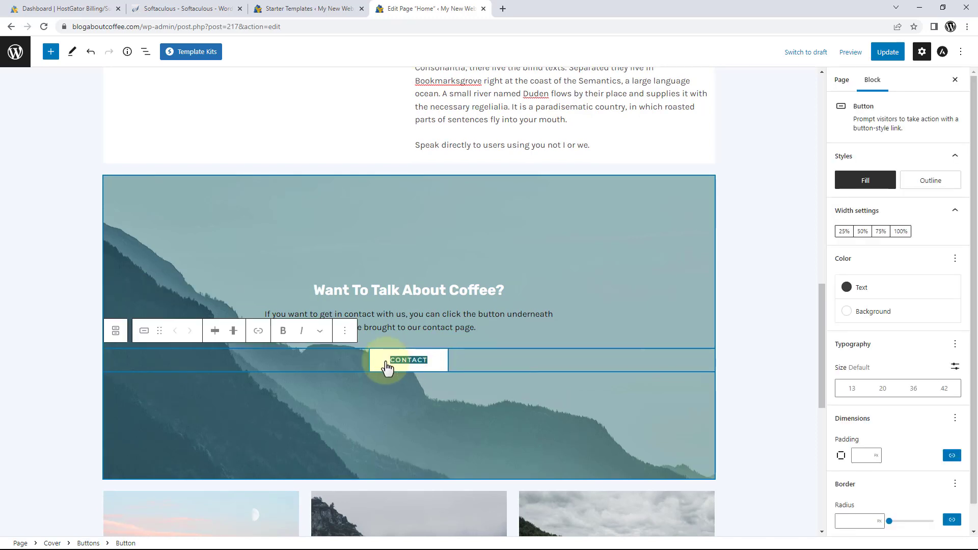
text(GET )
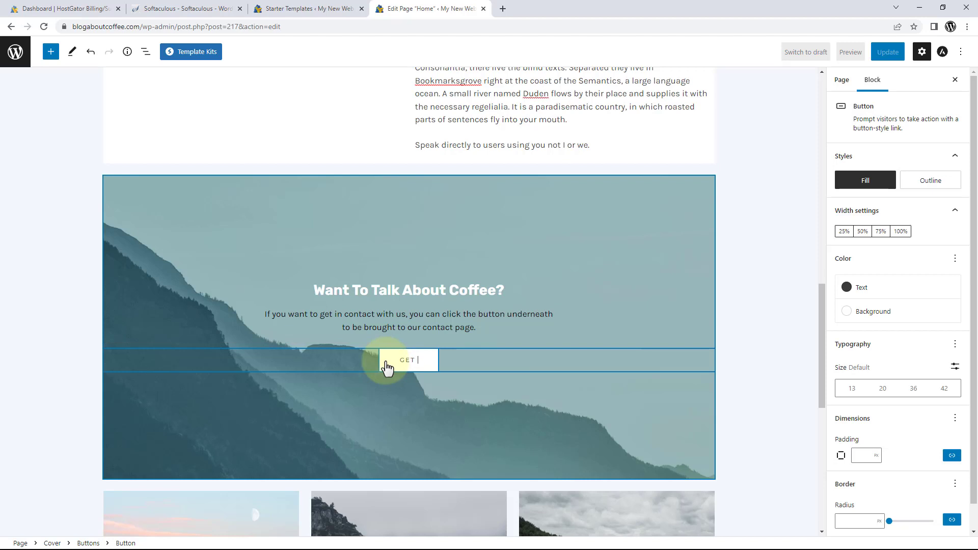
text(IN CONTACT)
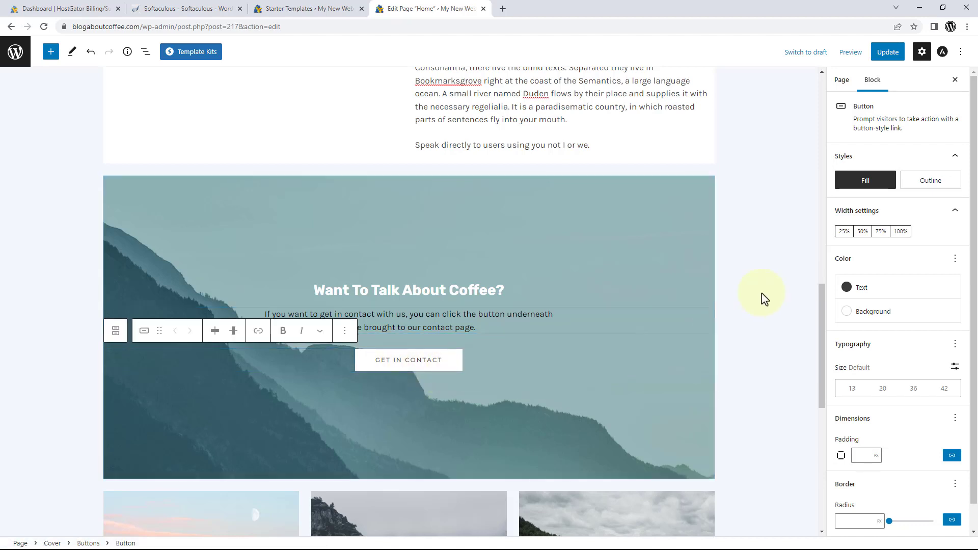
Give the GET IN CONTACT button white text on a dark theme-colour background.
click(856, 290)
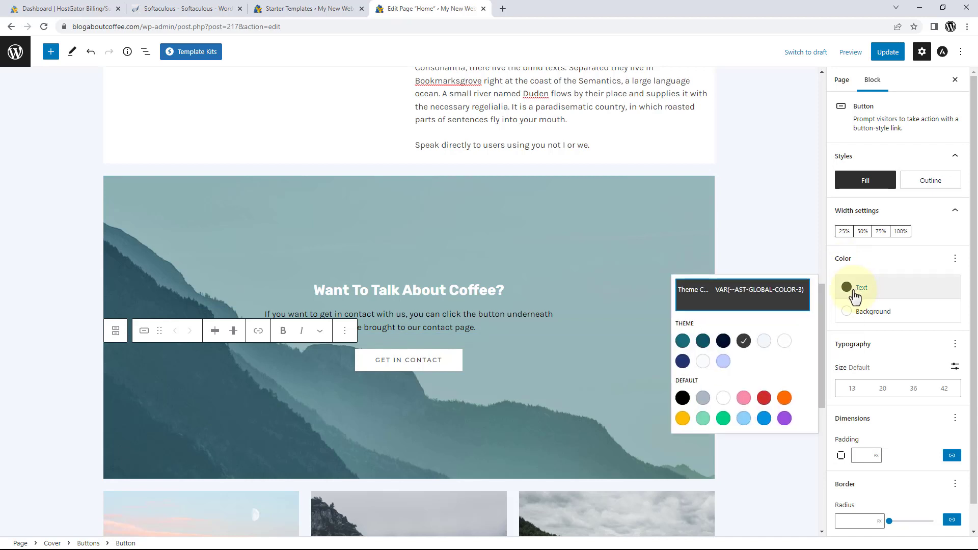
click(784, 342)
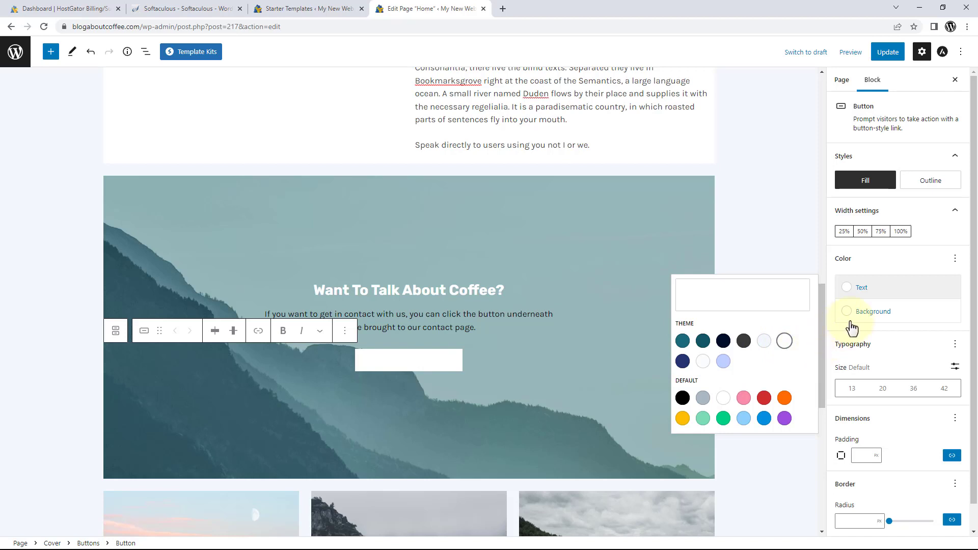
click(869, 317)
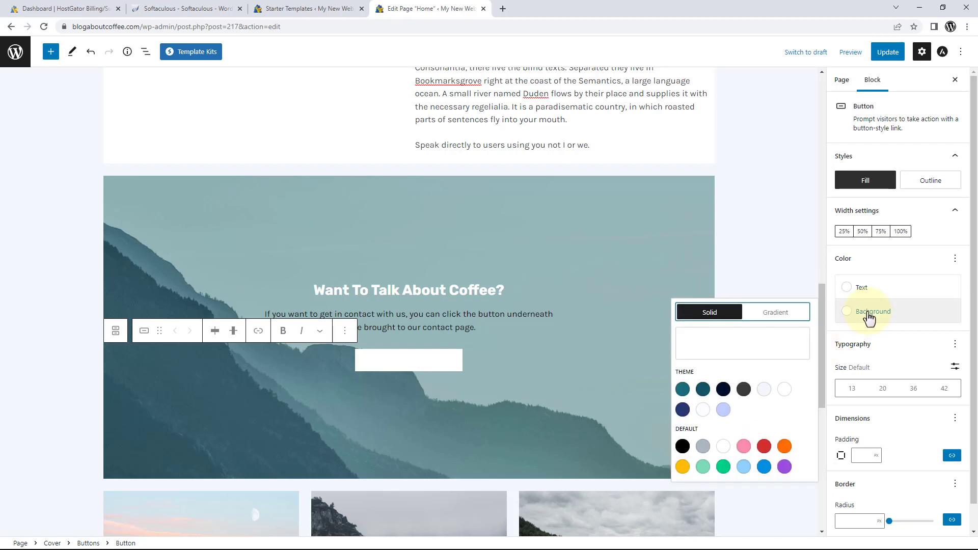
click(743, 390)
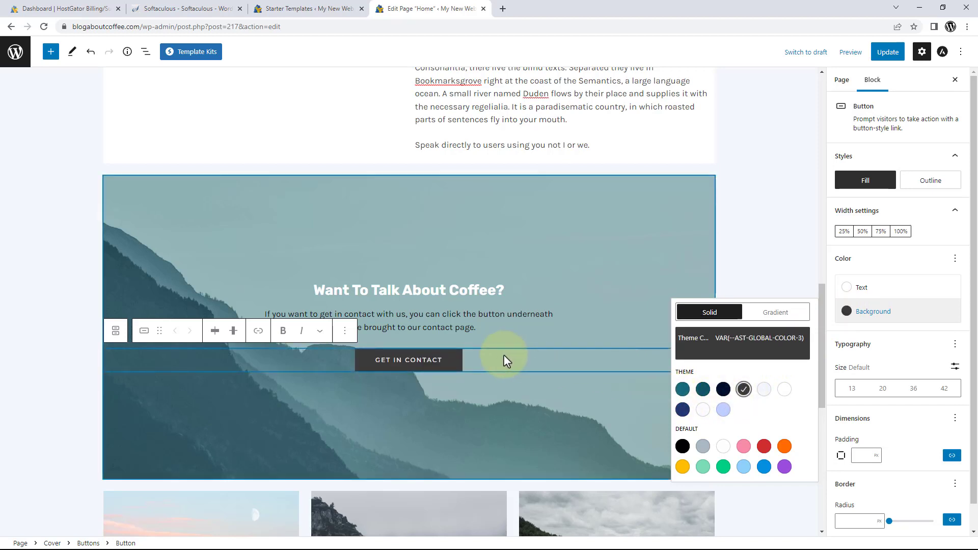
click(425, 361)
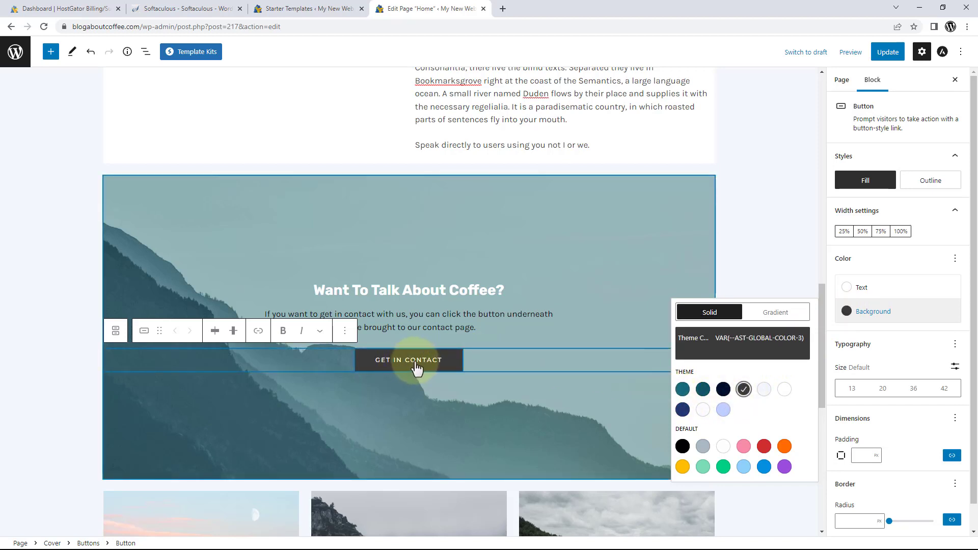
click(551, 393)
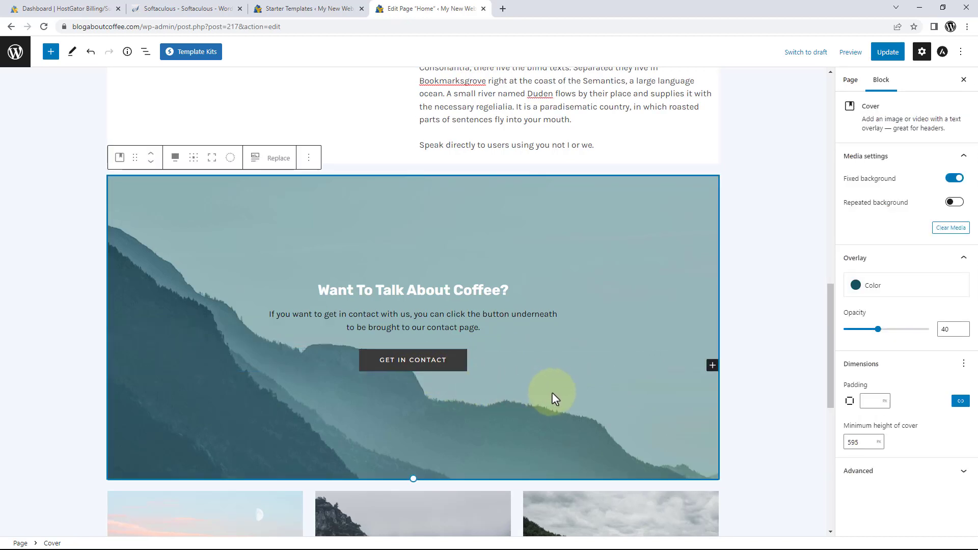
Link the GET IN CONTACT button to the Contact page.
click(403, 366)
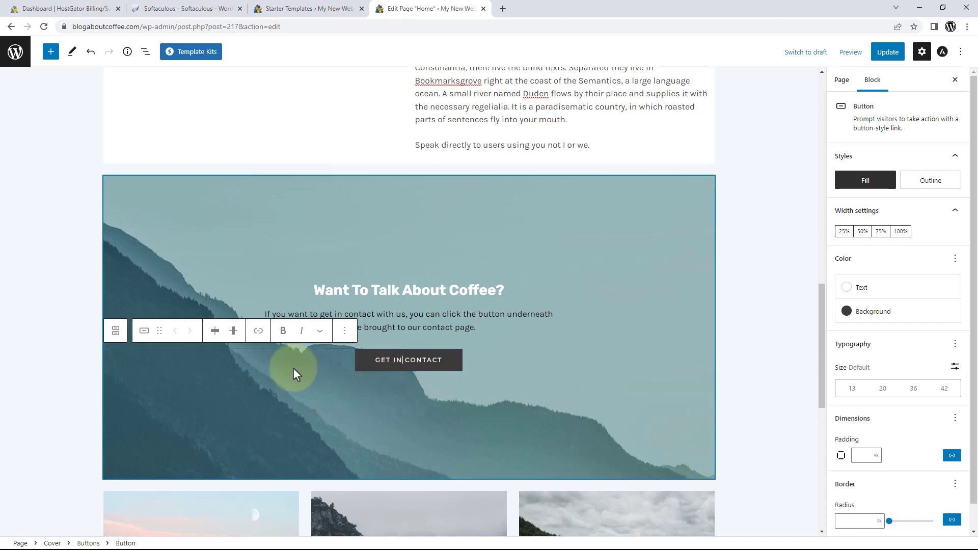
click(258, 331)
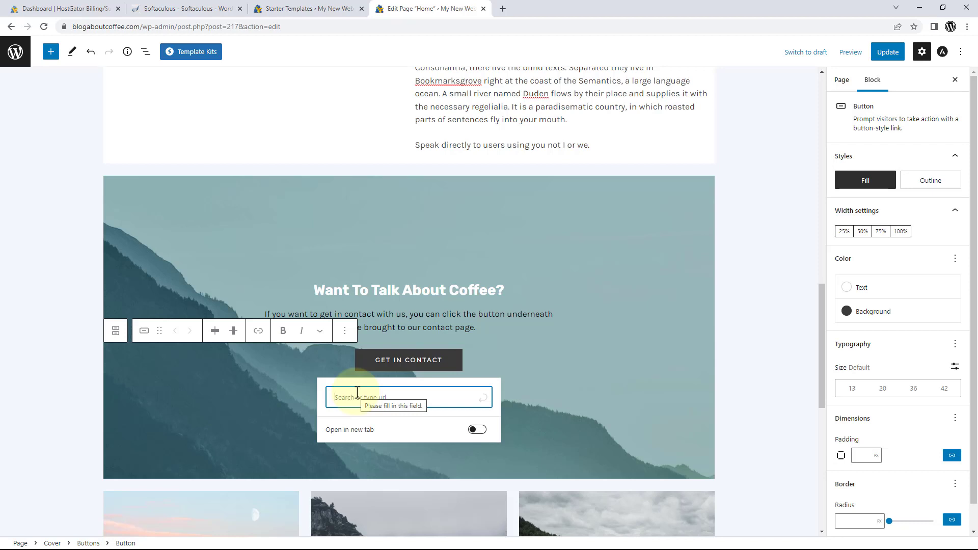
text(contact)
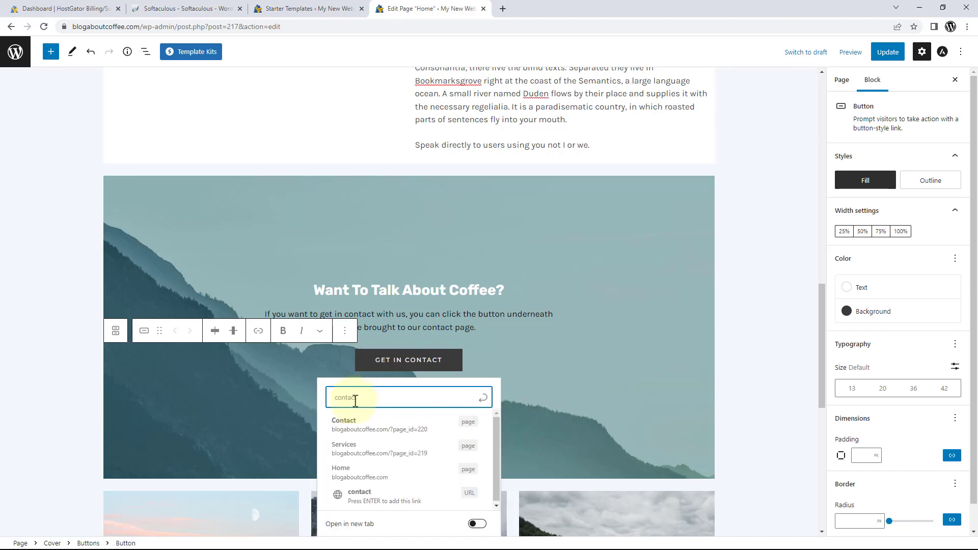
click(374, 432)
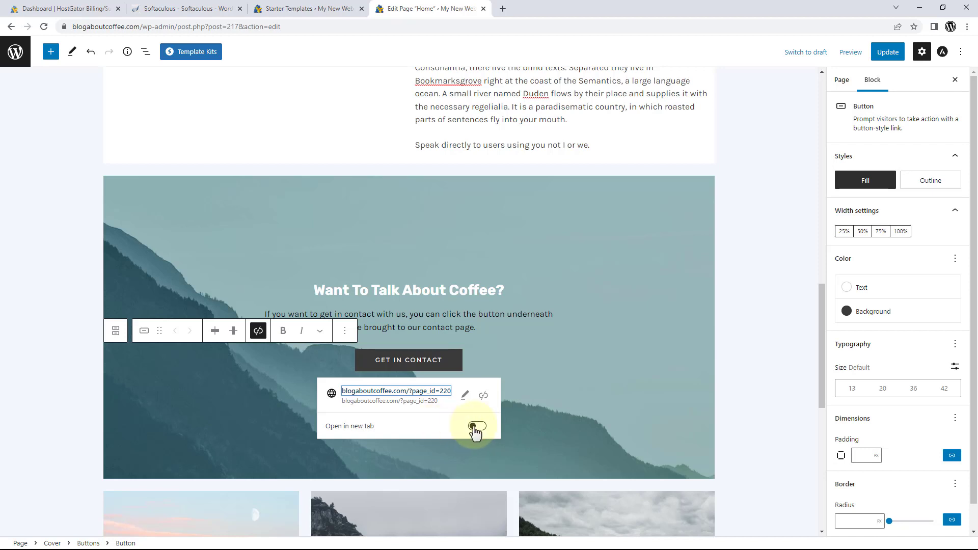
click(533, 390)
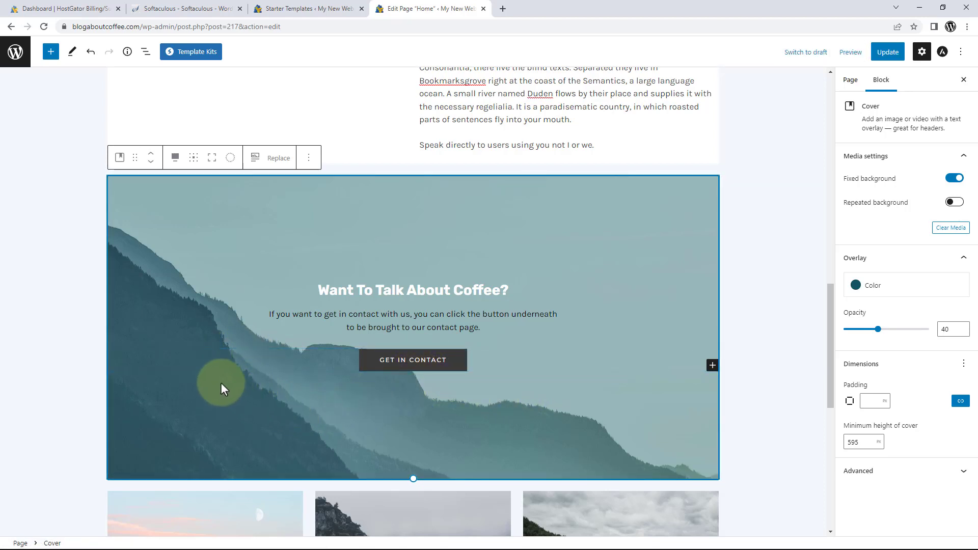
scroll(221, 383, up, 3)
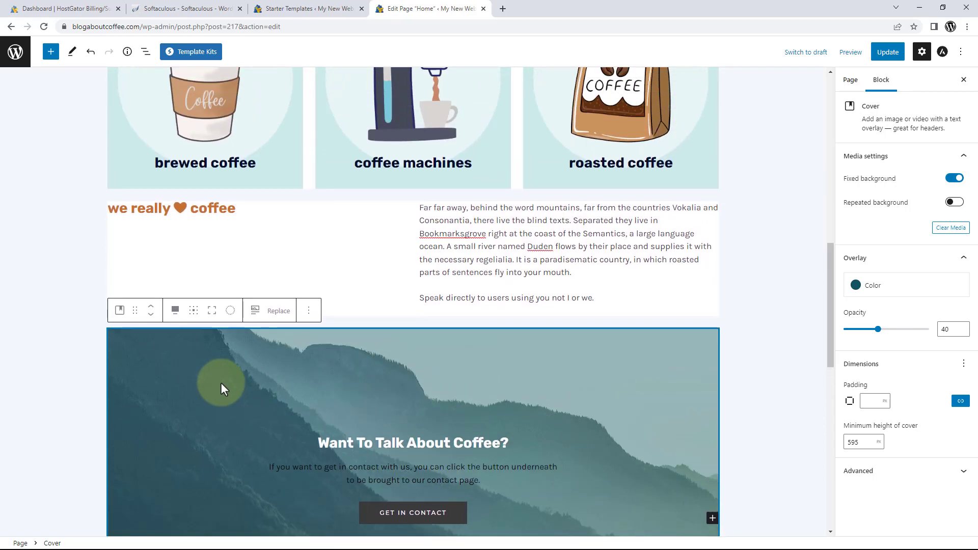
scroll(221, 383, down, 3)
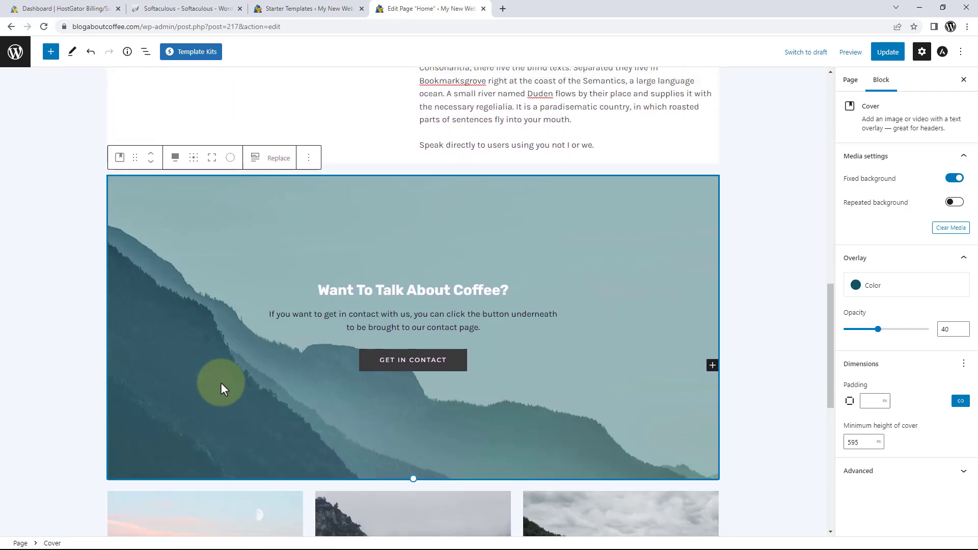
scroll(221, 382, up, 2)
scroll(221, 383, down, 2)
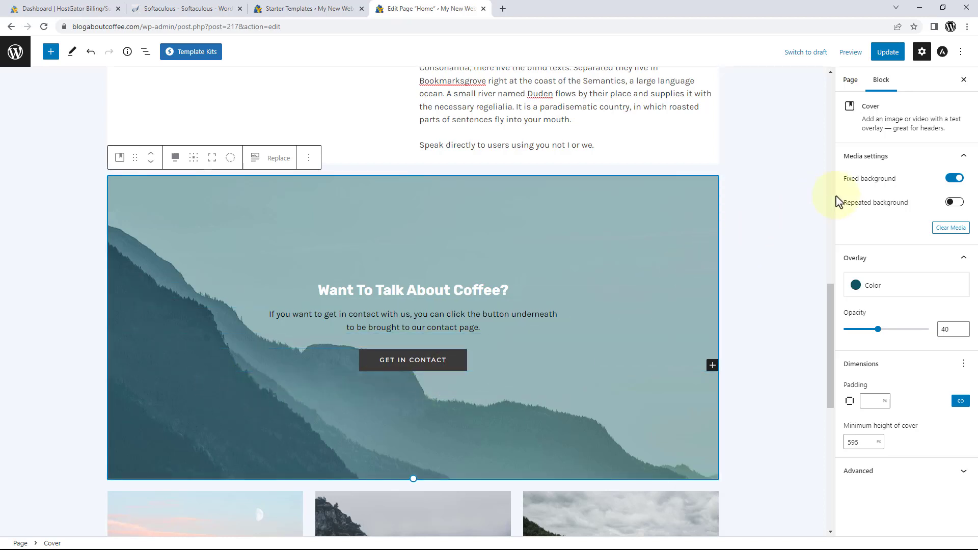
click(954, 179)
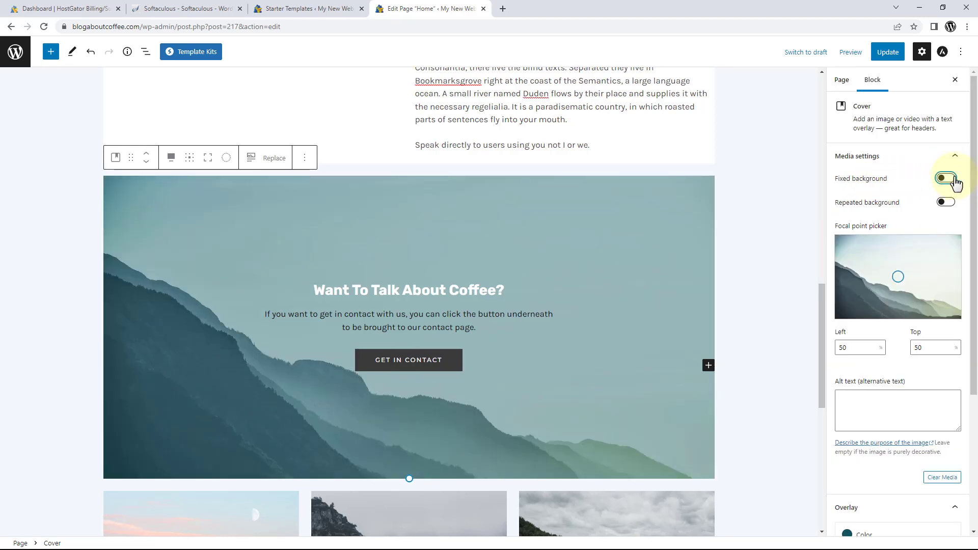
scroll(643, 263, down, 2)
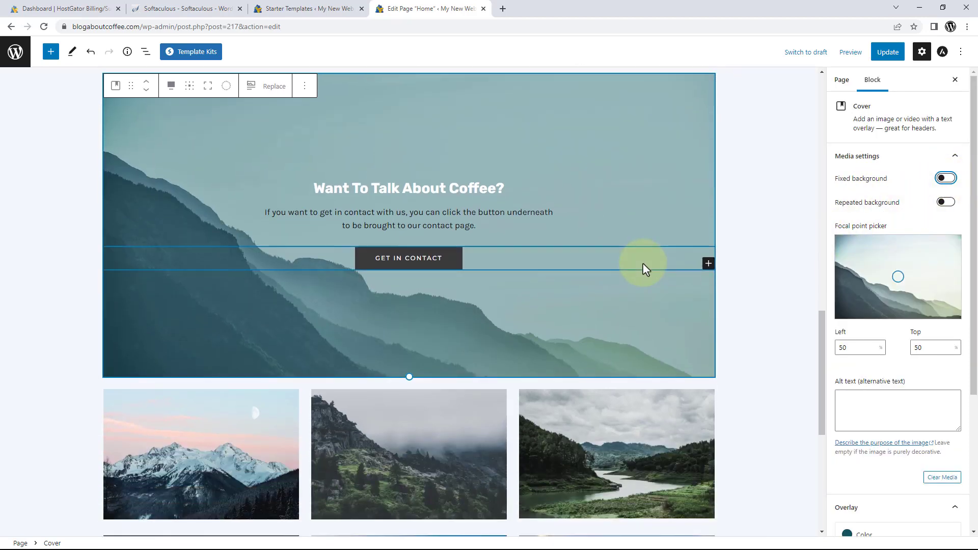
scroll(643, 264, up, 2)
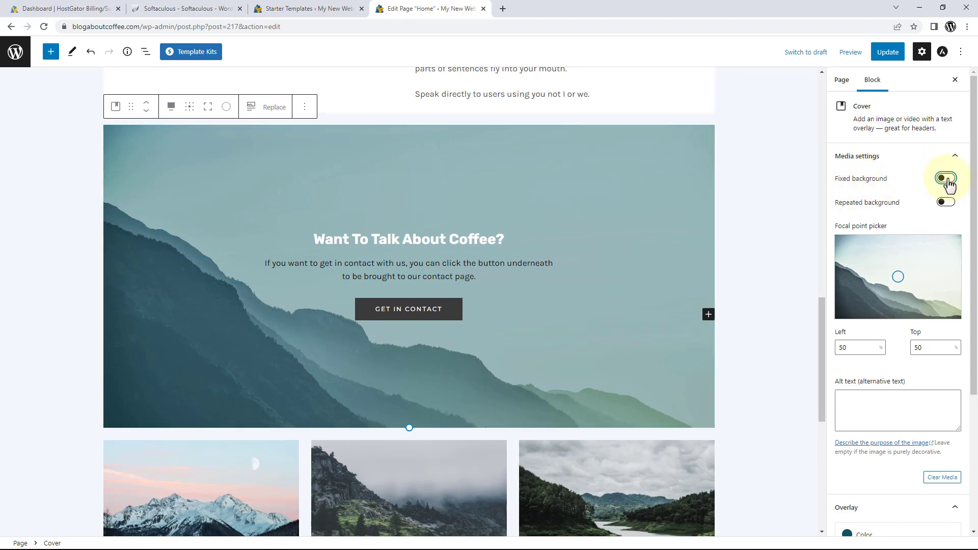
click(946, 180)
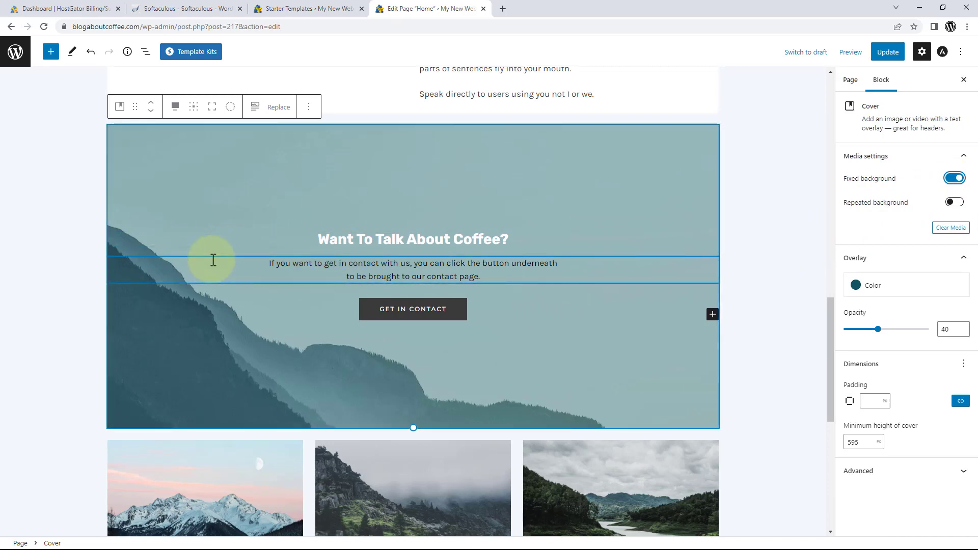
click(228, 203)
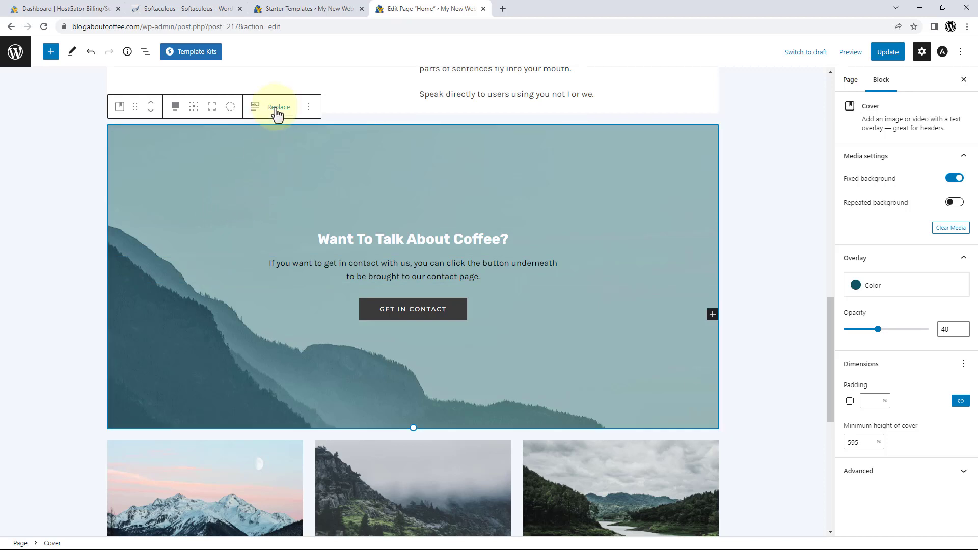
Replace the cover's mountain photo with the uploaded 'Homepage - CTA Banner Image'.
click(277, 108)
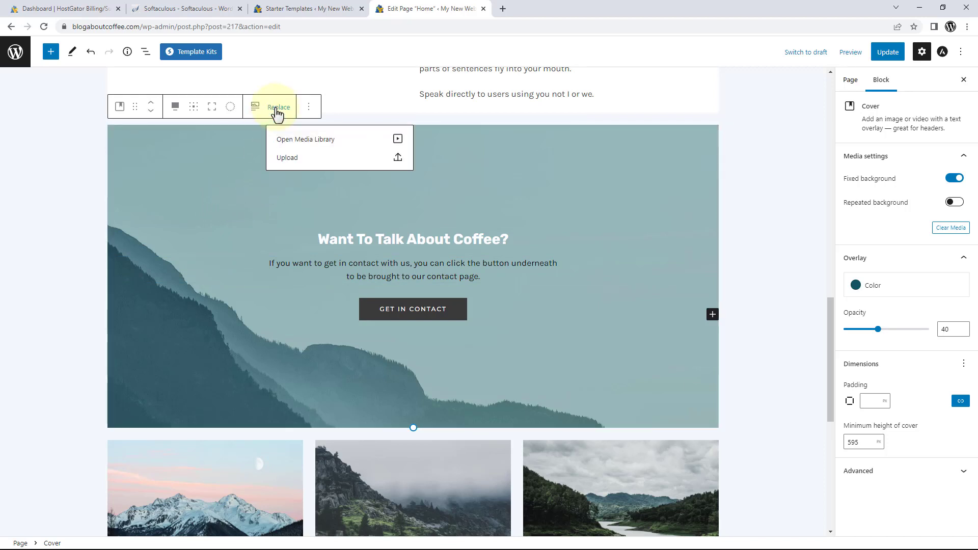
click(283, 163)
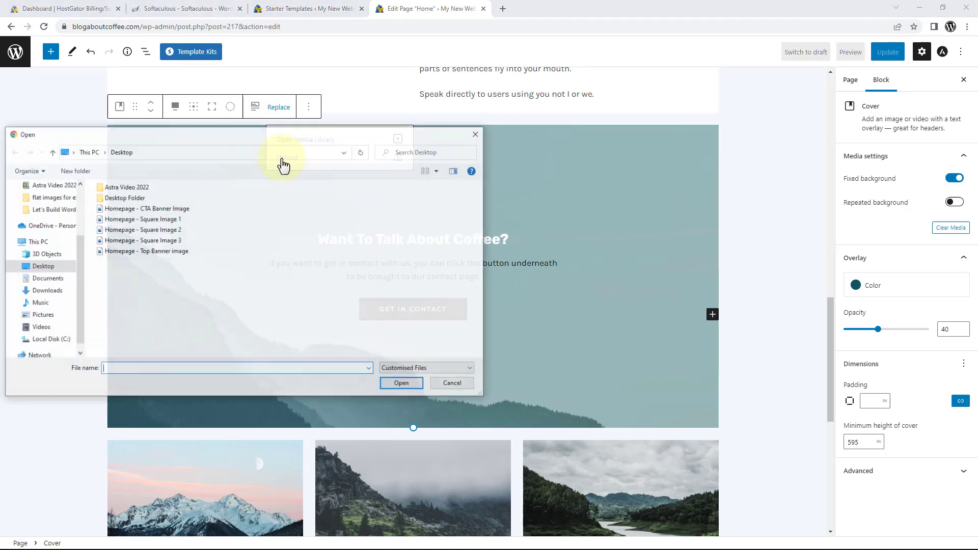
click(180, 213)
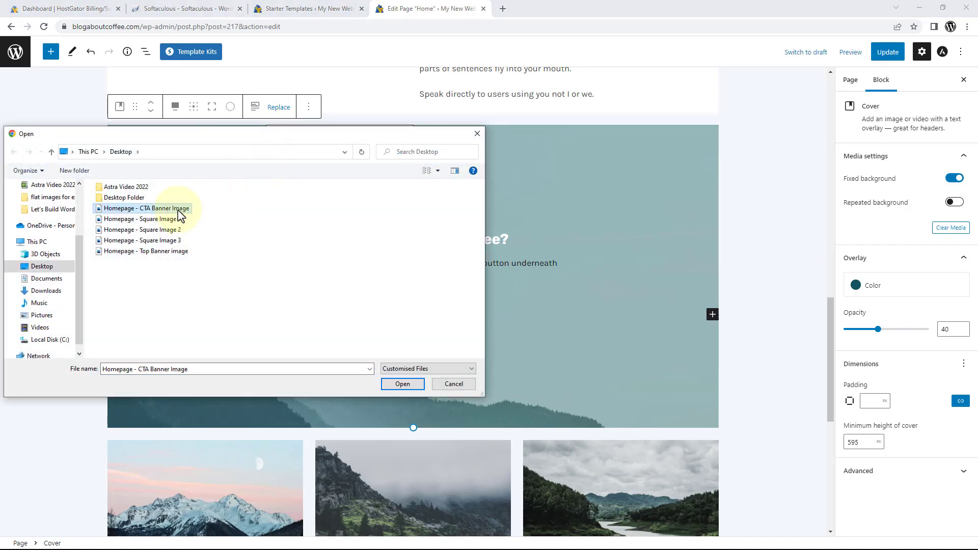
click(402, 384)
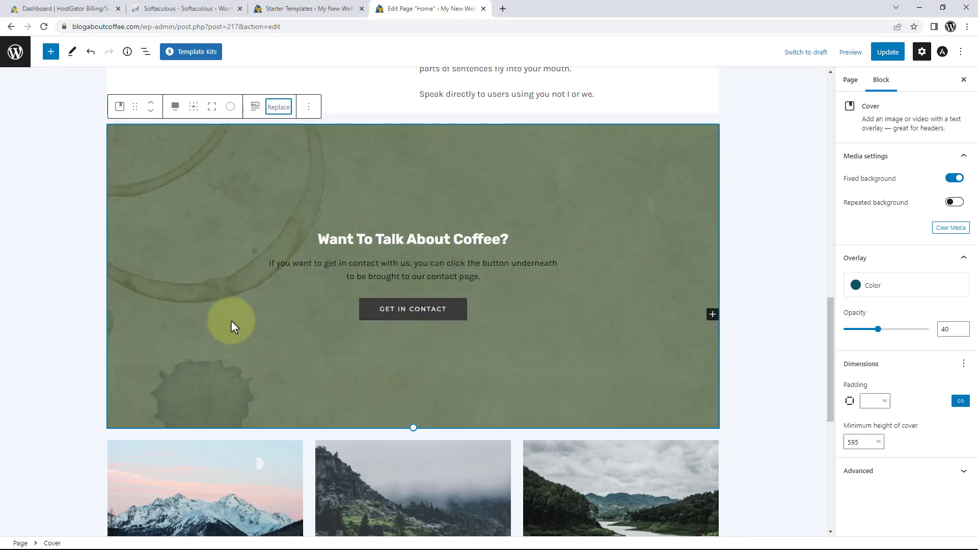
scroll(242, 315, up, 1)
scroll(242, 316, up, 1)
scroll(243, 315, down, 4)
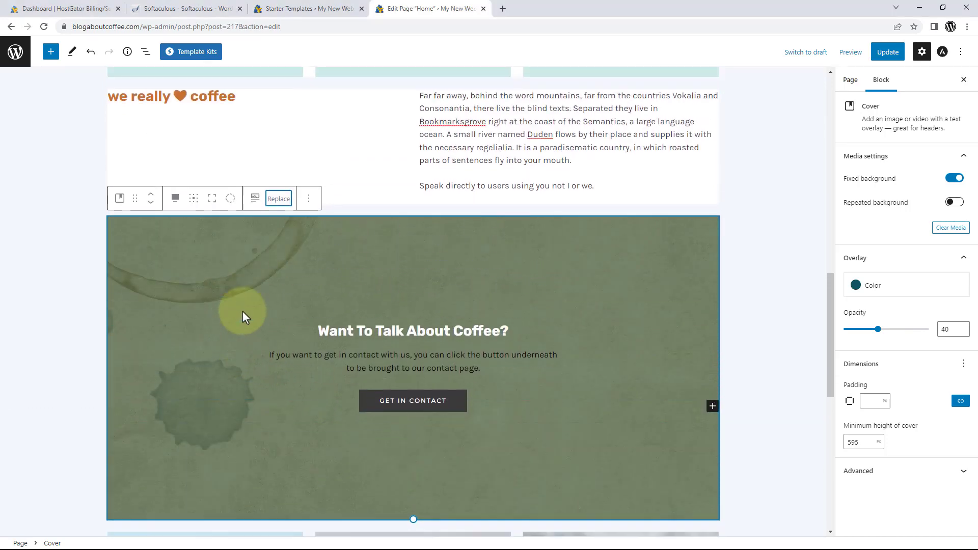
scroll(242, 316, up, 3)
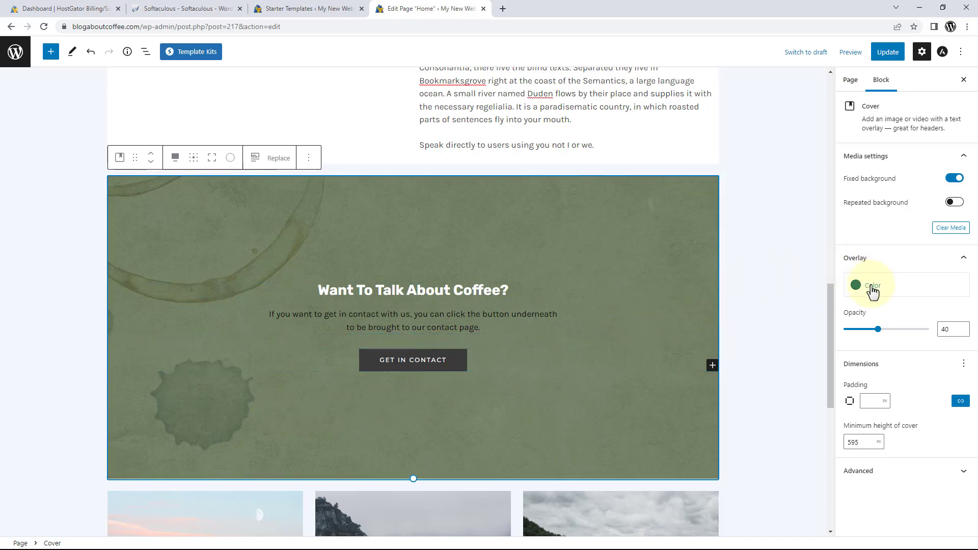
Give the cover a Luminous vivid orange overlay with opacity lowered from 40 to 10.
click(870, 288)
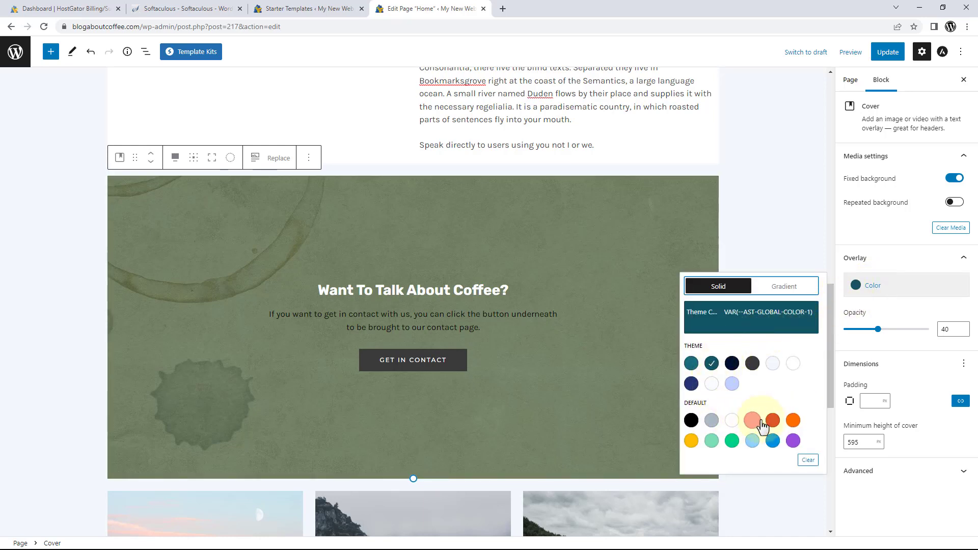
click(793, 420)
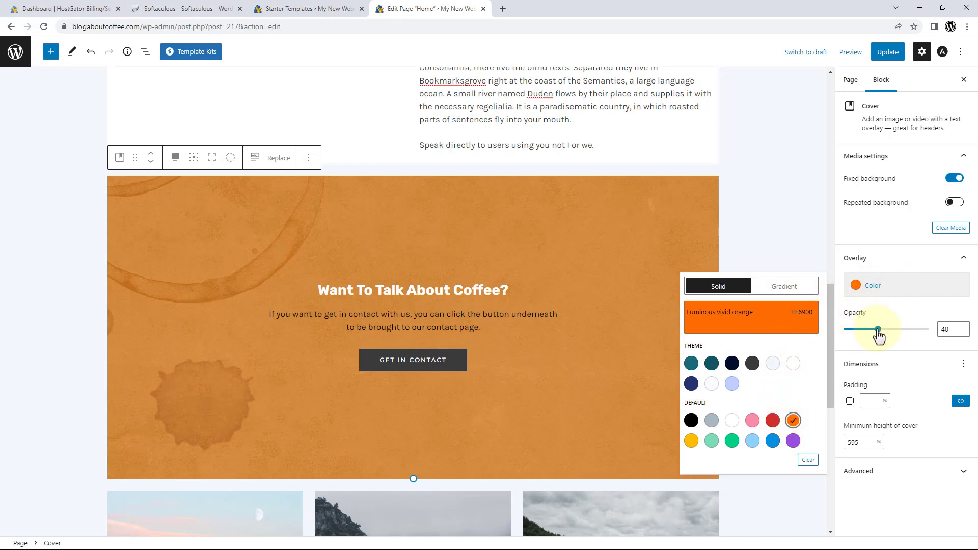
drag(877, 334, 855, 336)
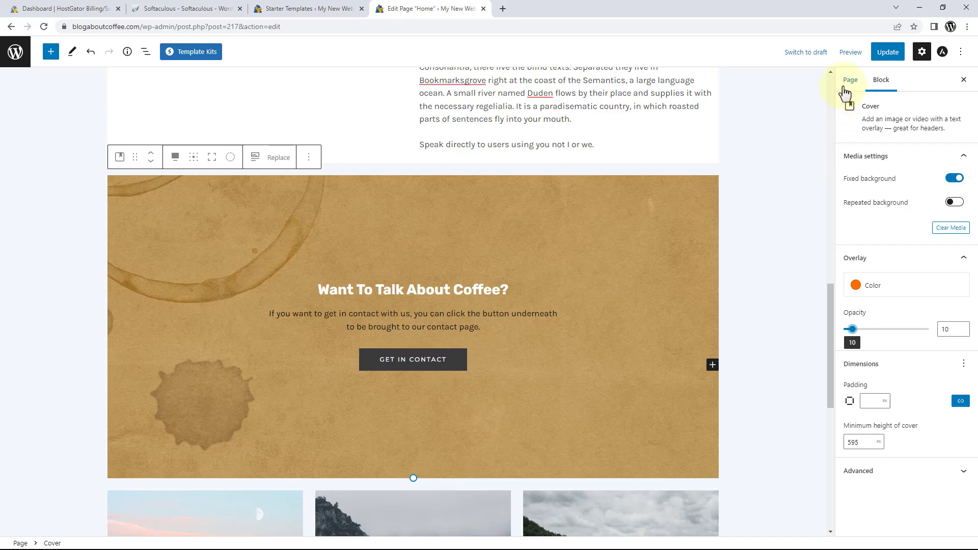
click(852, 53)
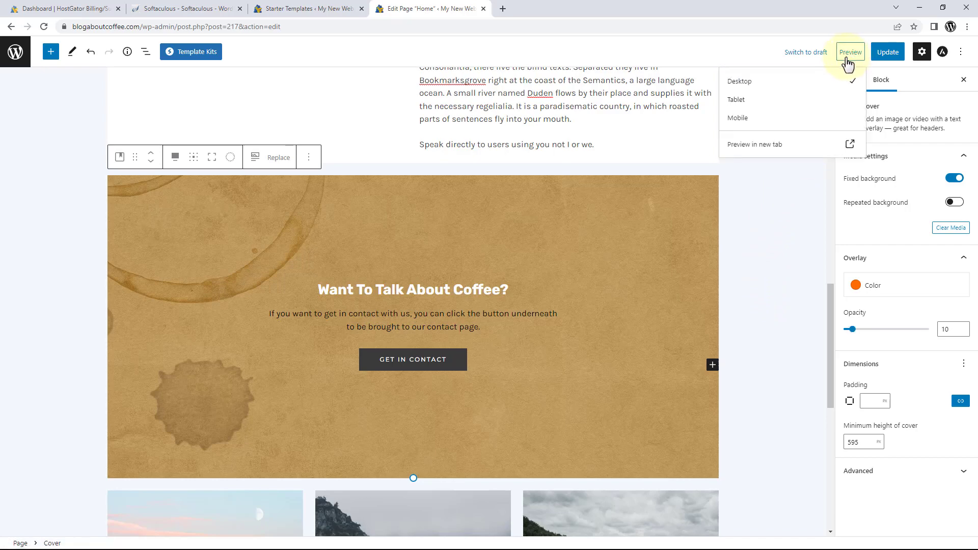
Preview the Home page, check GET IN CONTACT opens the Contact page, then close the preview.
click(775, 146)
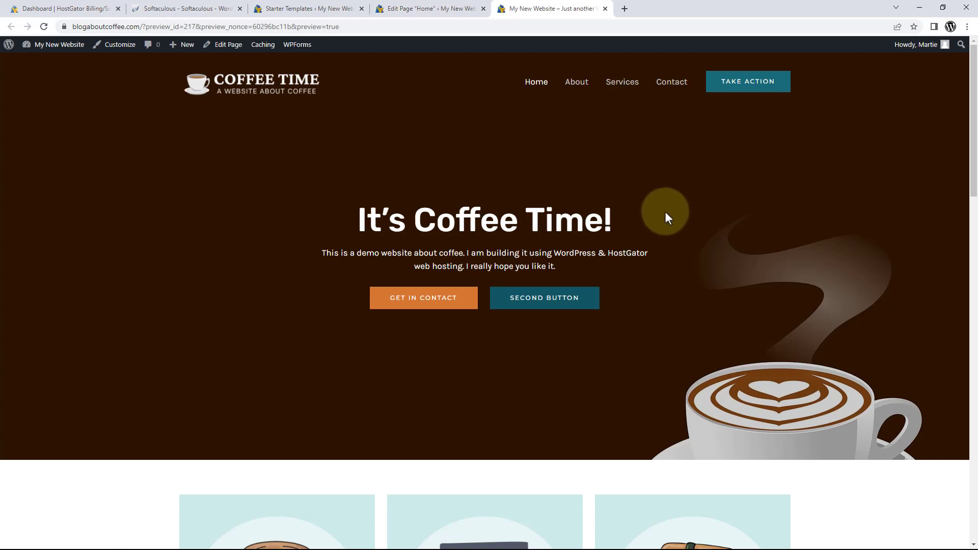
scroll(665, 212, down, 7)
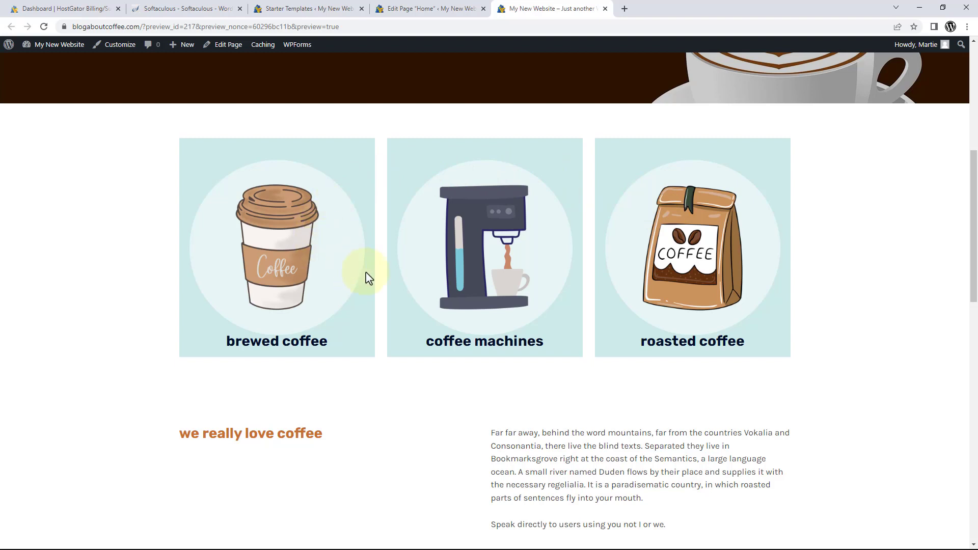
scroll(618, 252, down, 1)
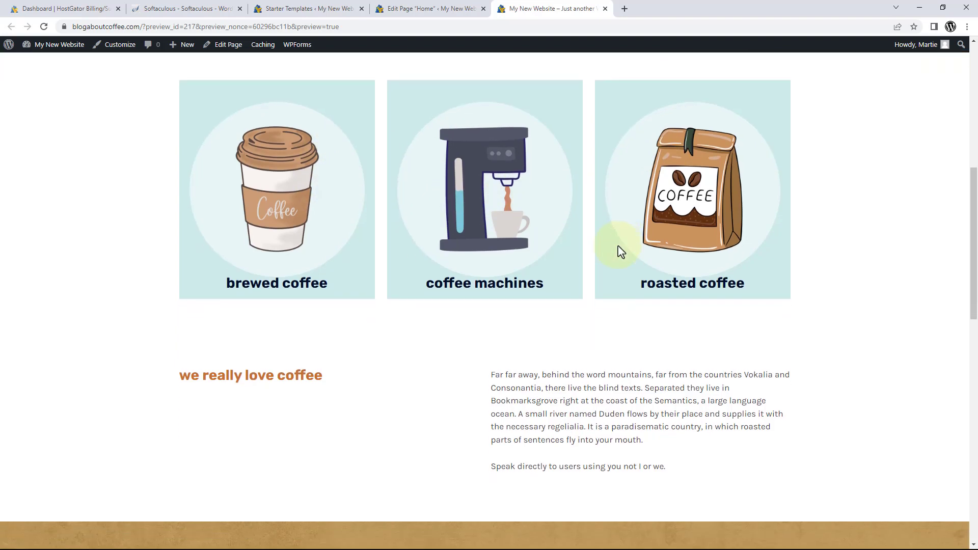
scroll(620, 251, down, 3)
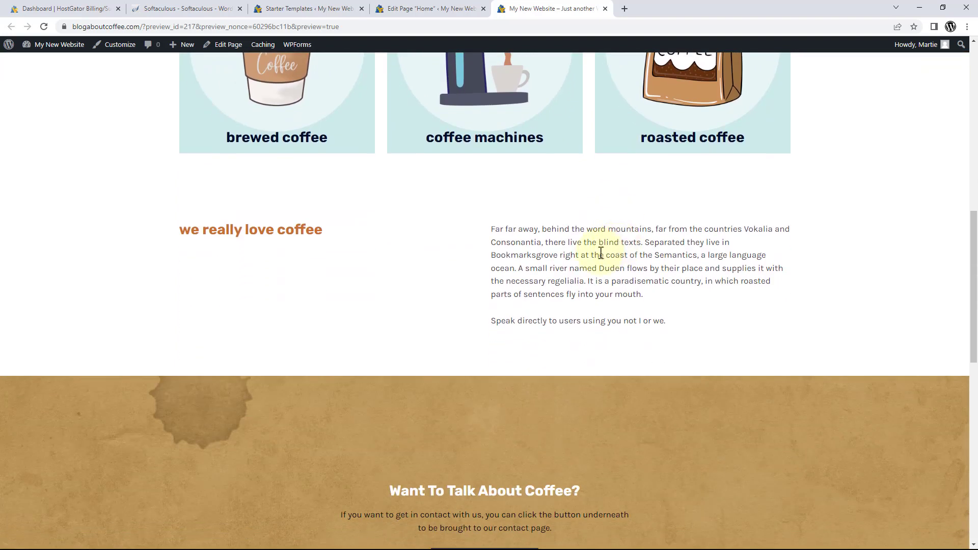
scroll(429, 229, down, 6)
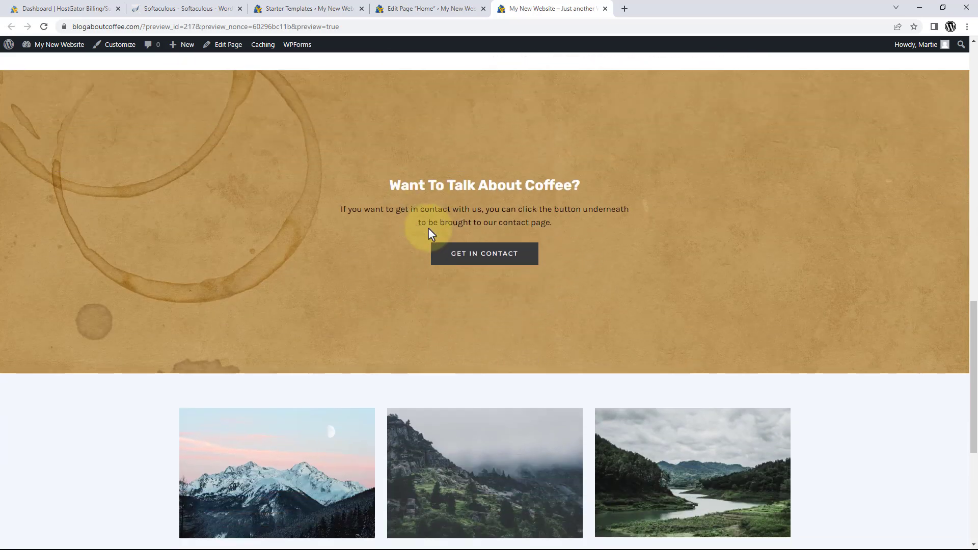
scroll(264, 245, up, 3)
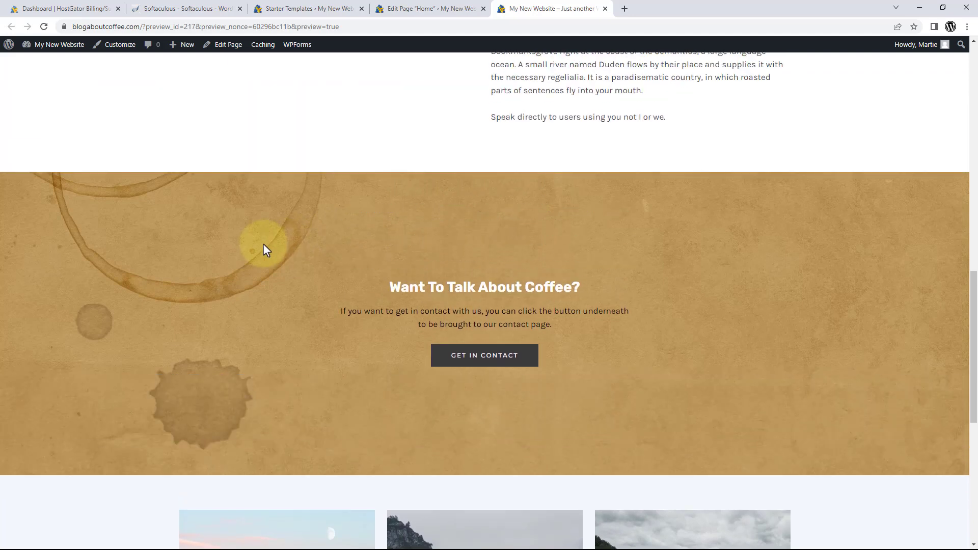
scroll(264, 245, down, 3)
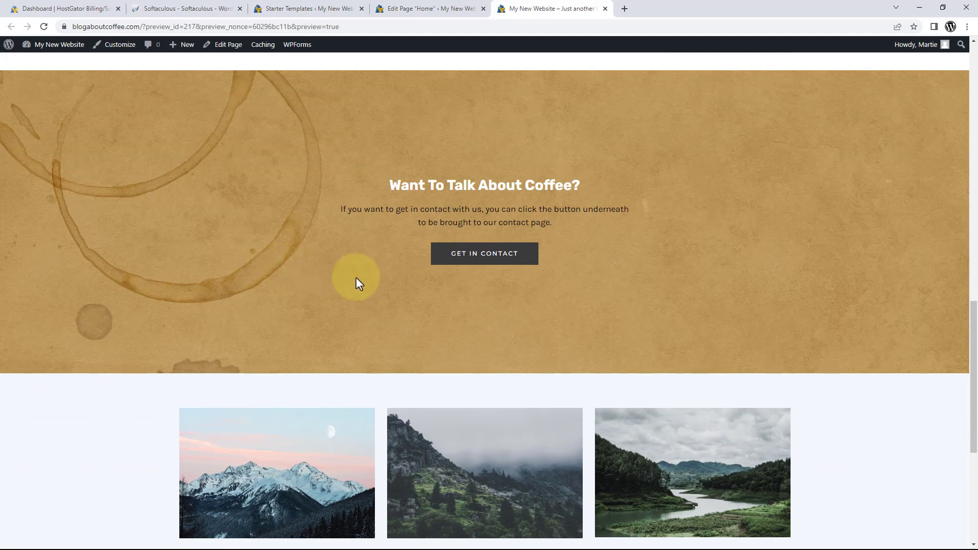
click(475, 262)
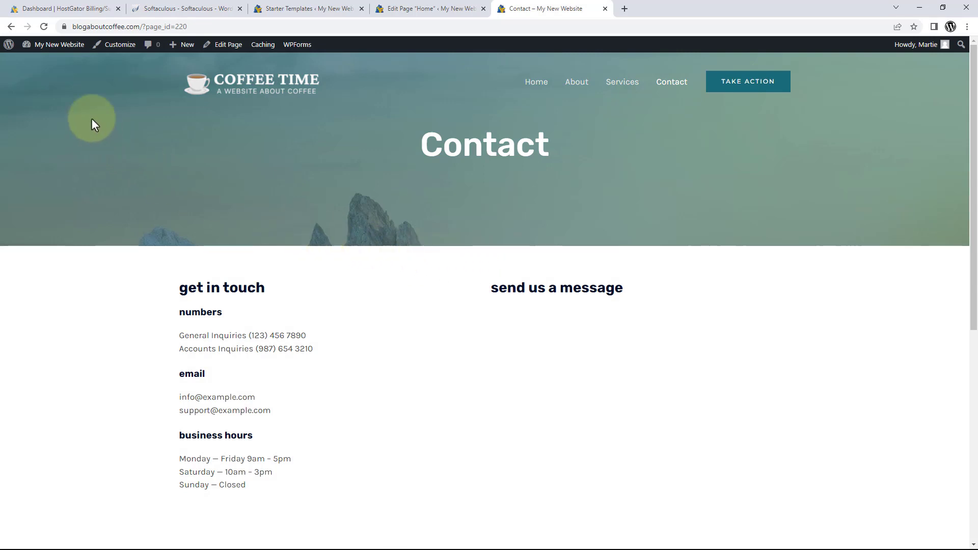
click(11, 26)
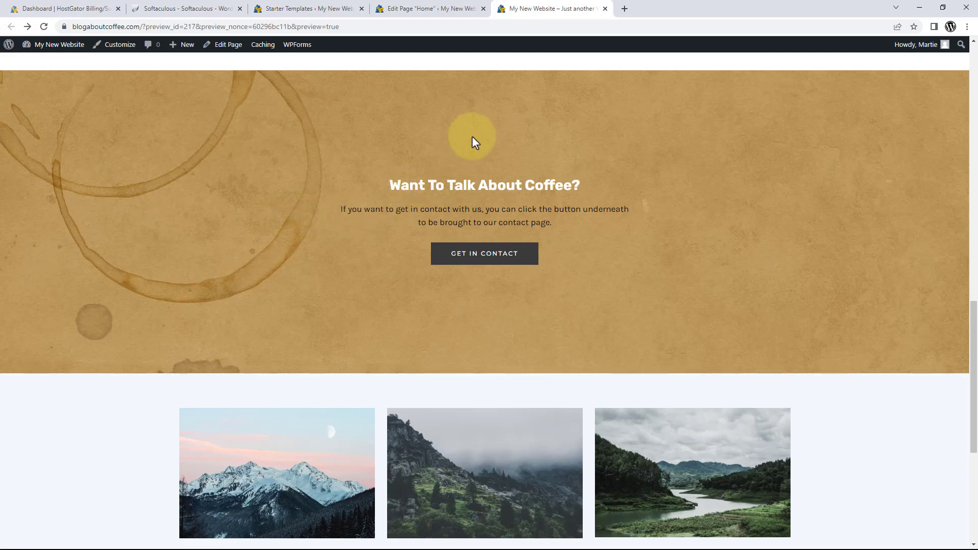
click(605, 9)
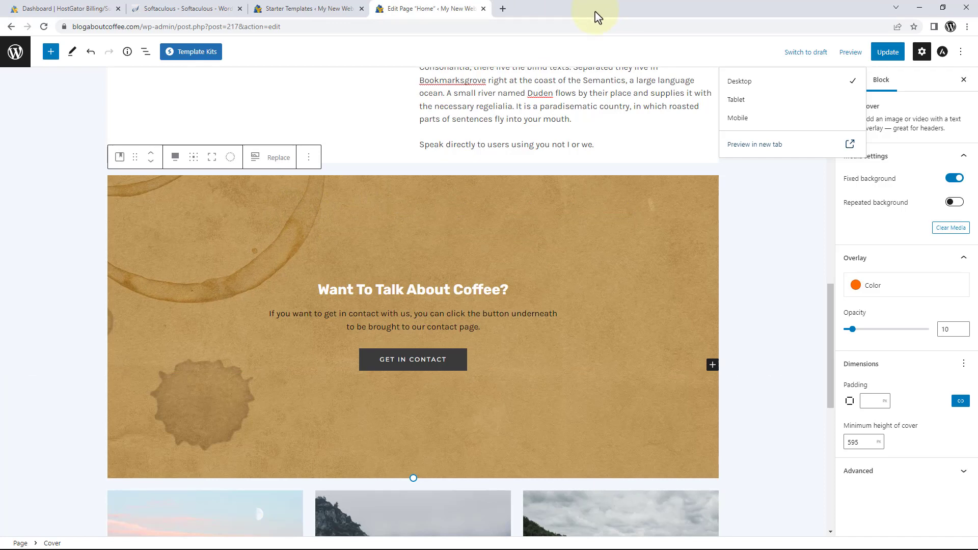
Dismiss the Preview dropdown and select the first mountain photo in the gallery below the cover.
click(555, 247)
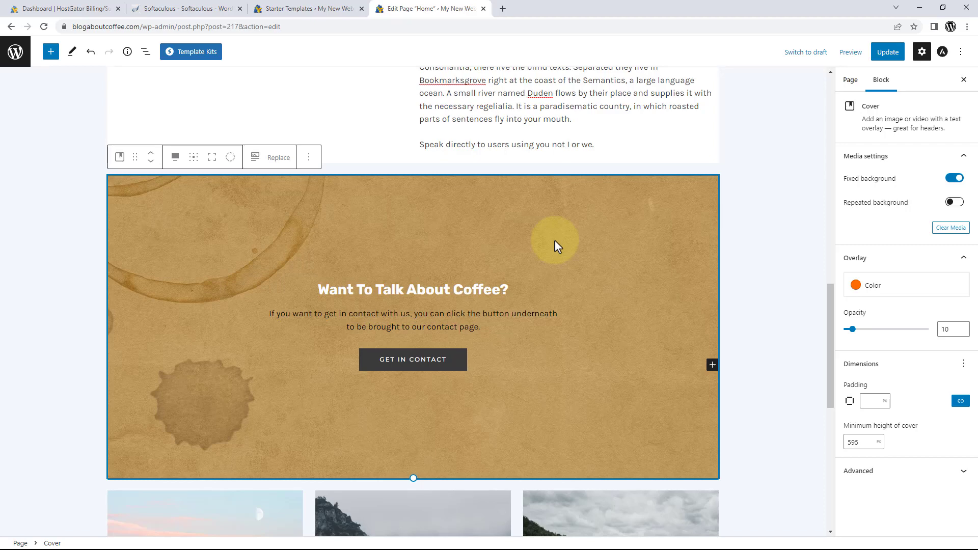
scroll(555, 247, down, 6)
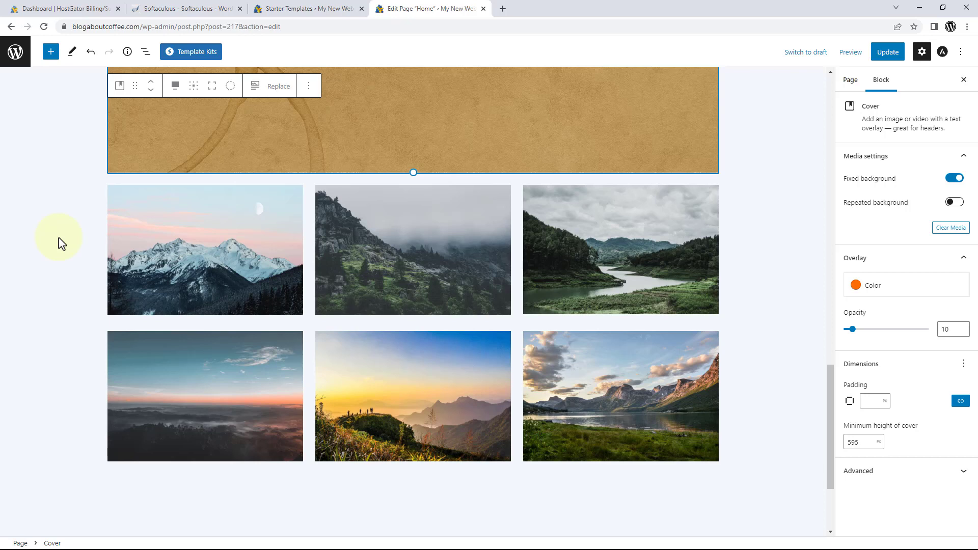
click(159, 263)
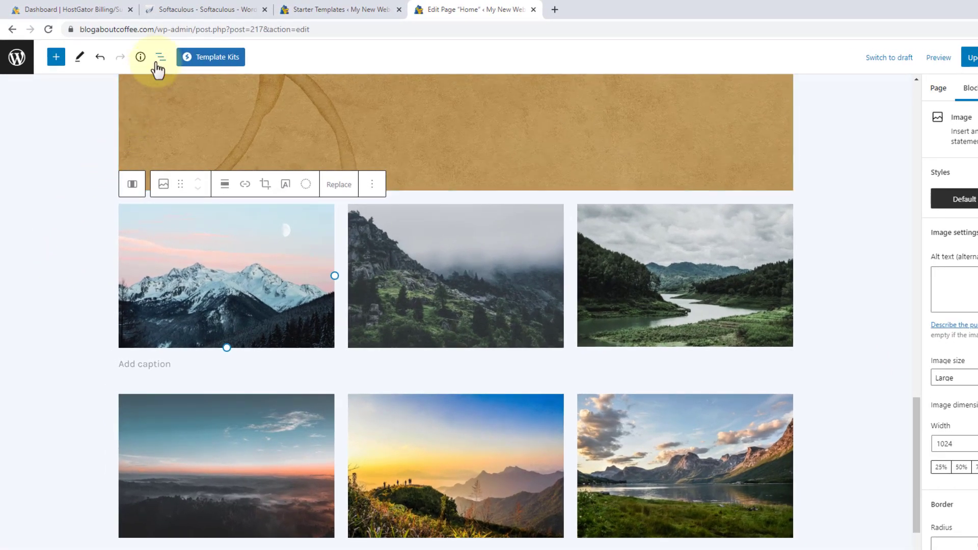
Remove the six-photo mountain gallery Group from the outline, undoing and redoing the removal.
click(160, 59)
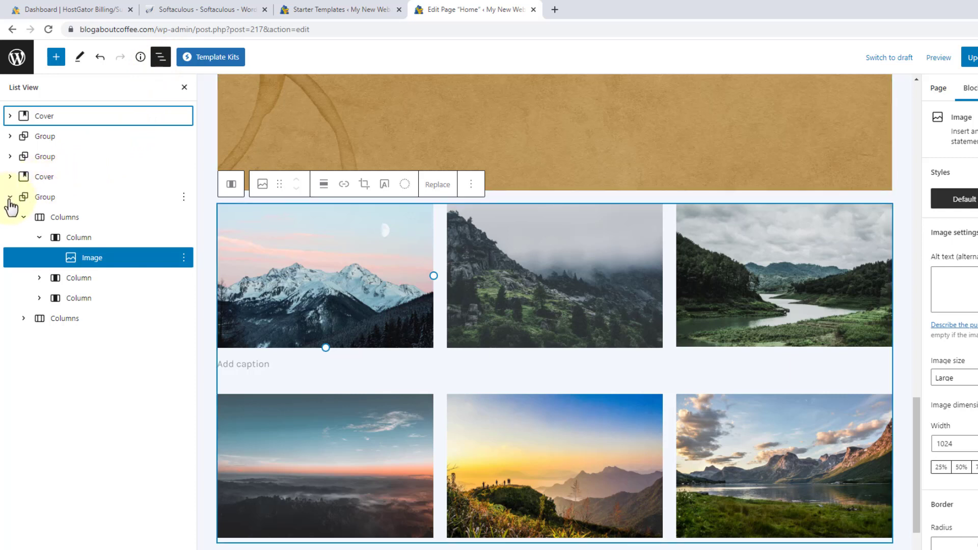
click(10, 198)
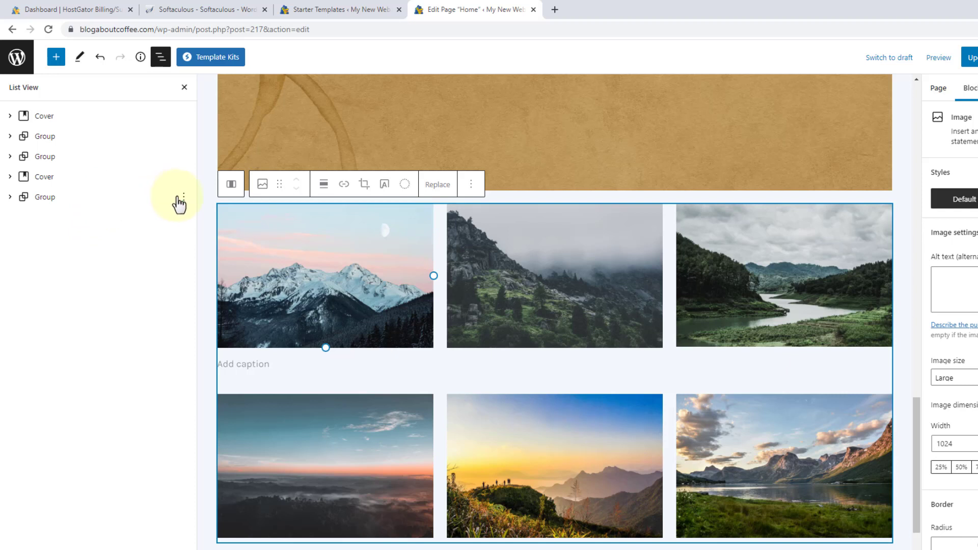
click(184, 199)
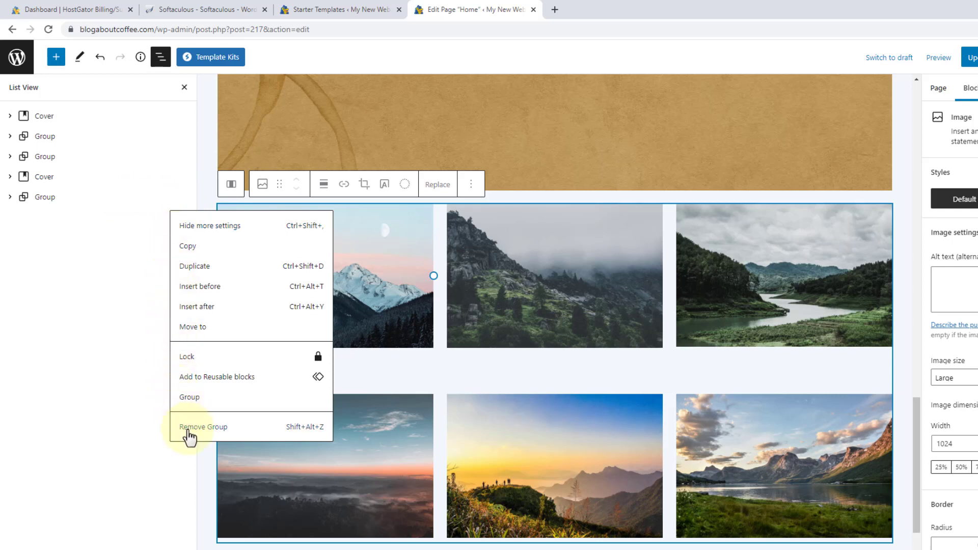
click(189, 428)
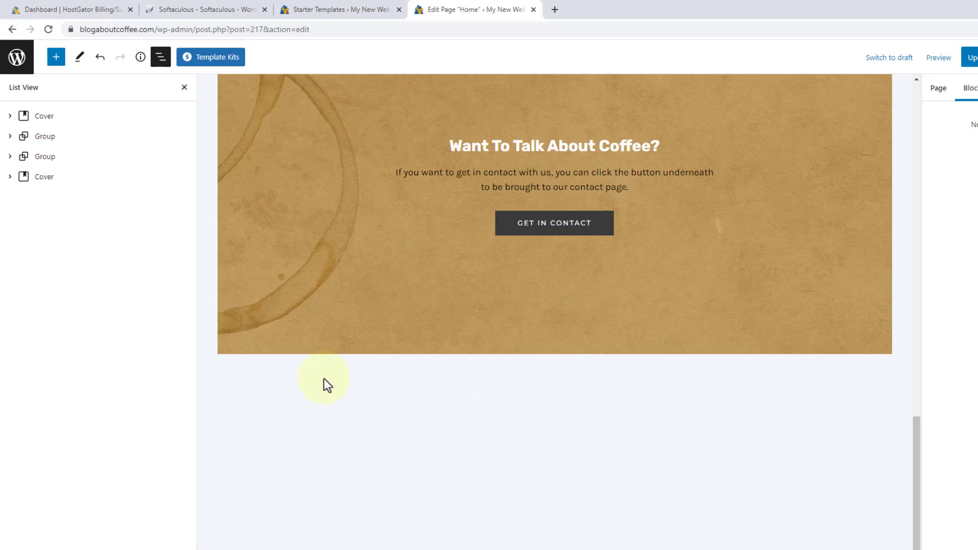
click(101, 61)
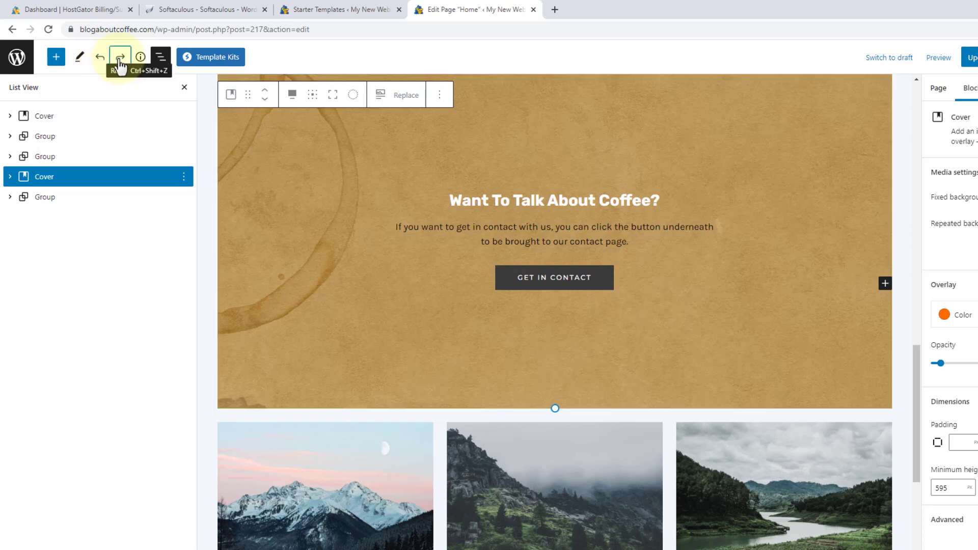
click(121, 63)
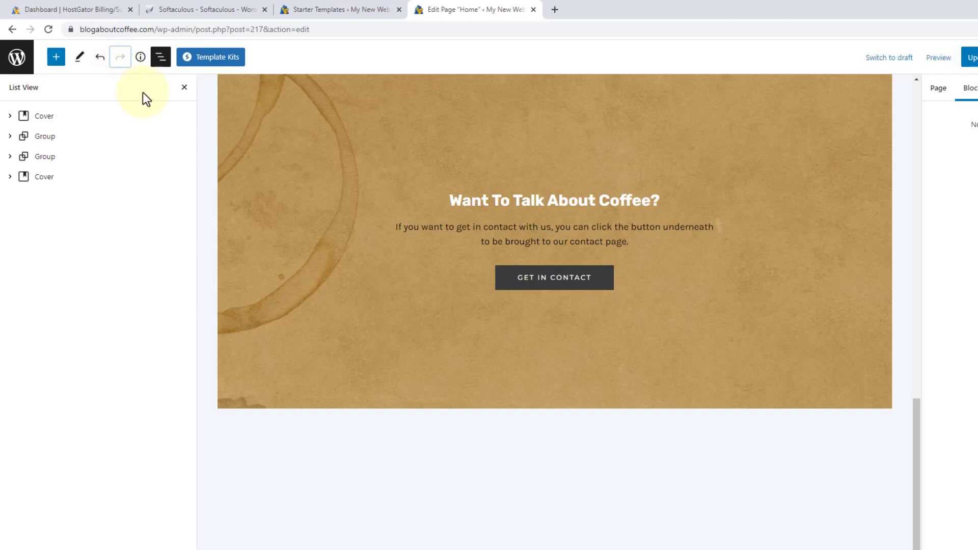
click(185, 88)
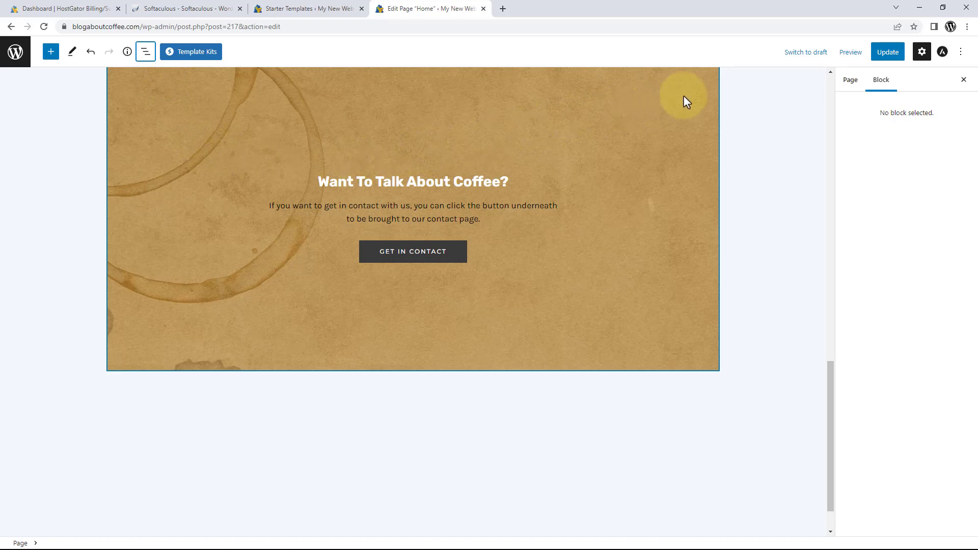
Preview the Home page in a new tab and scroll to the coffee cover above the footer.
click(848, 54)
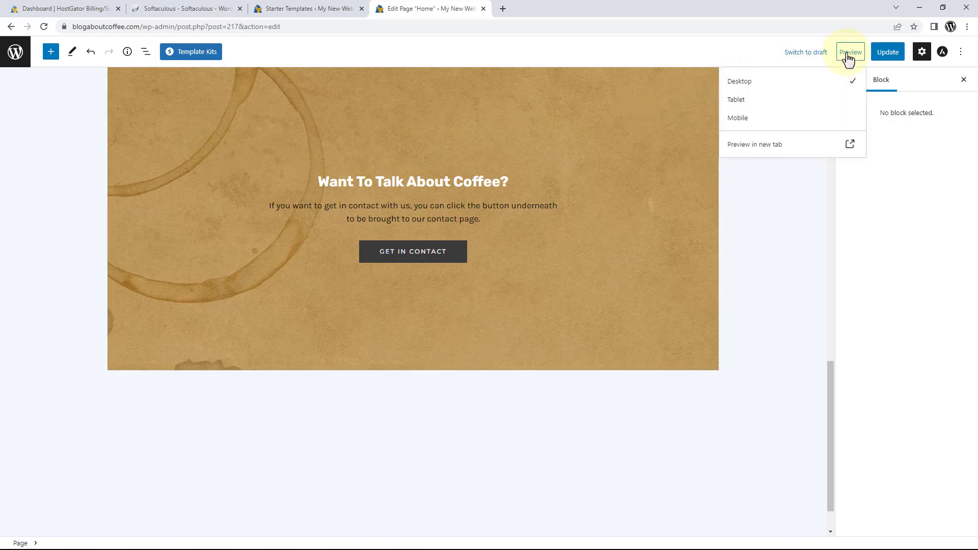
click(754, 145)
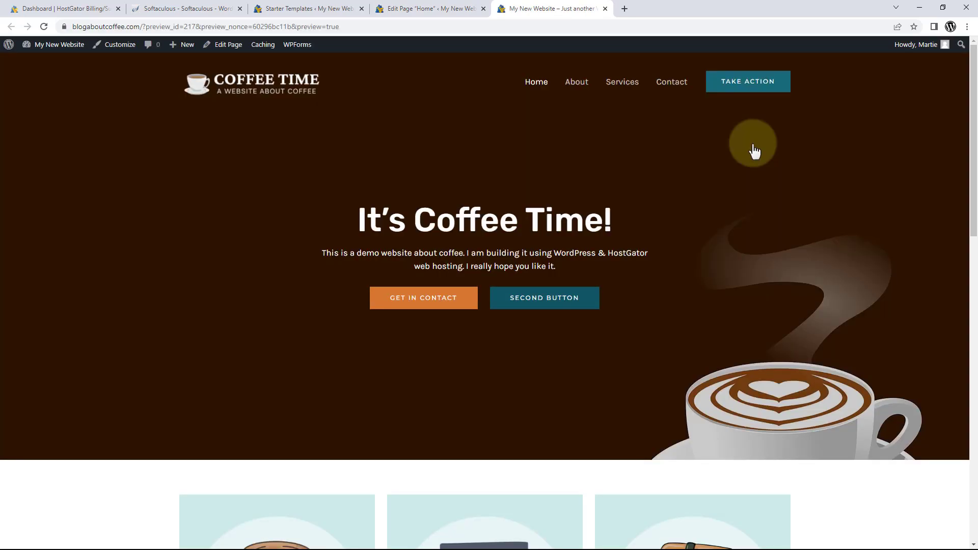
scroll(754, 148, down, 10)
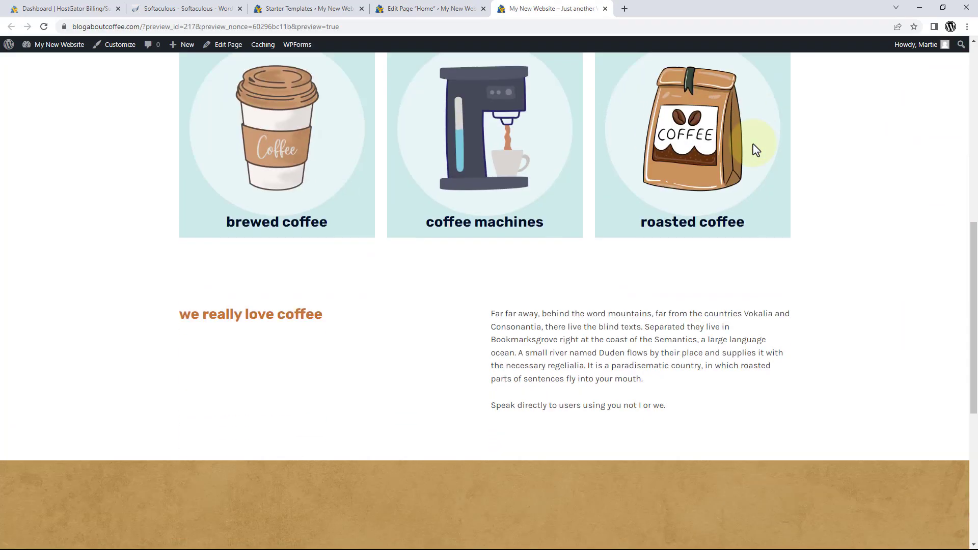
scroll(755, 149, down, 5)
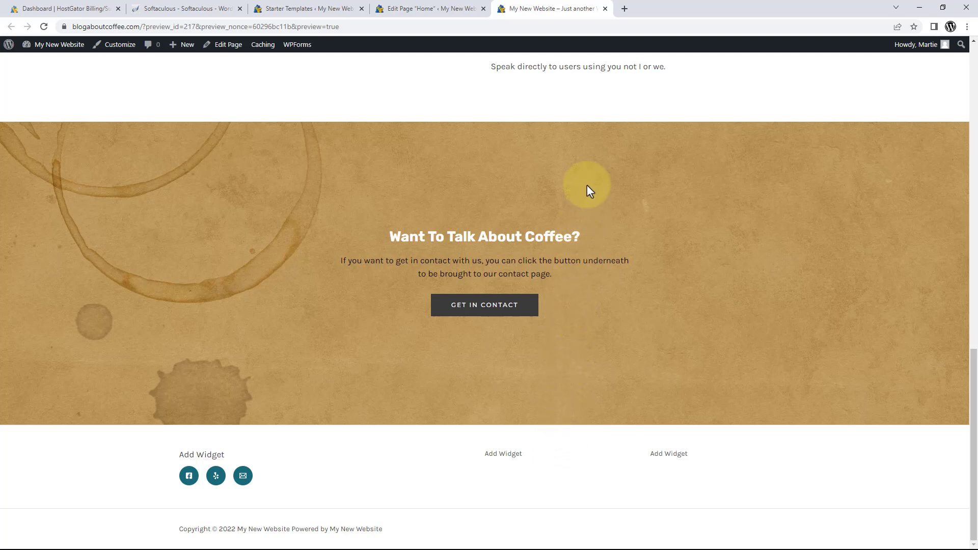
Return to the editor and browse the Patterns section of the Template Kits library.
click(605, 9)
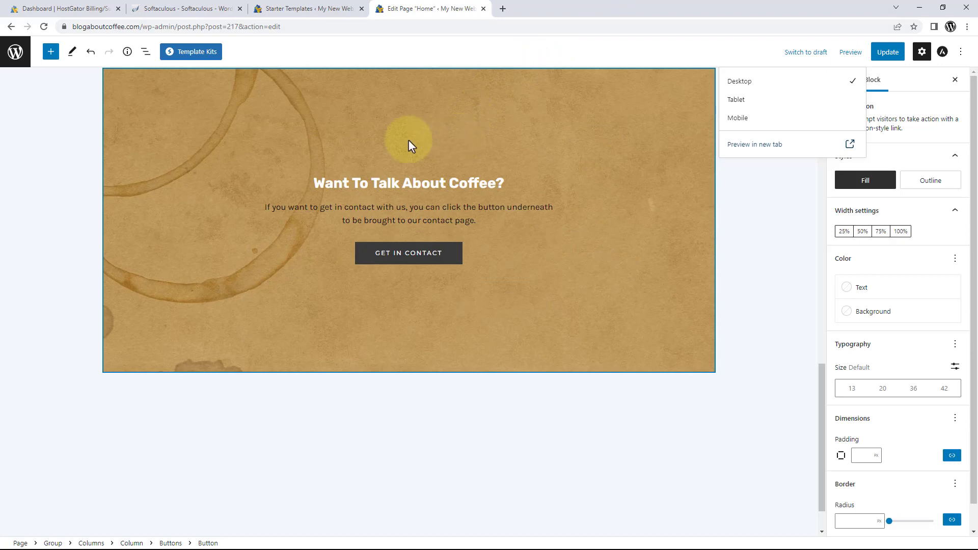
click(195, 57)
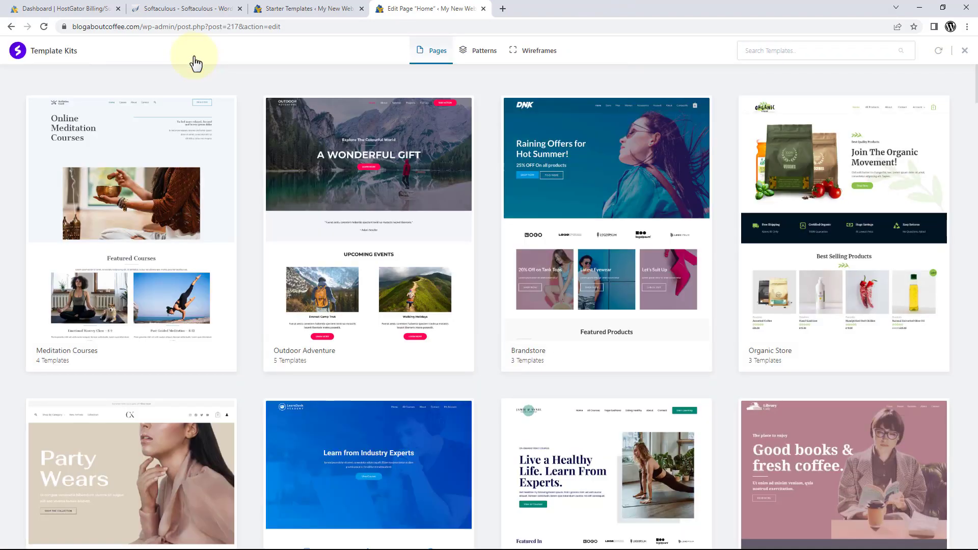
click(482, 62)
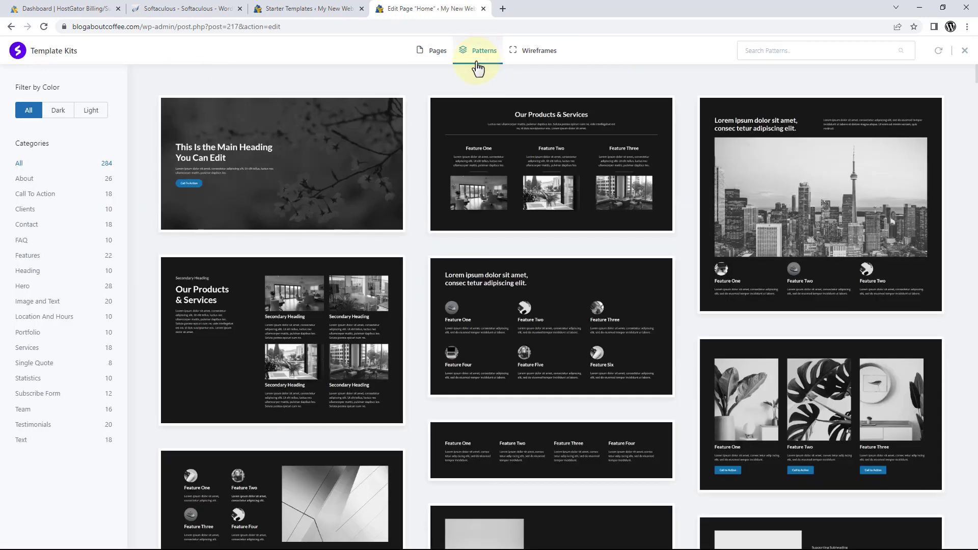
scroll(332, 78, down, 8)
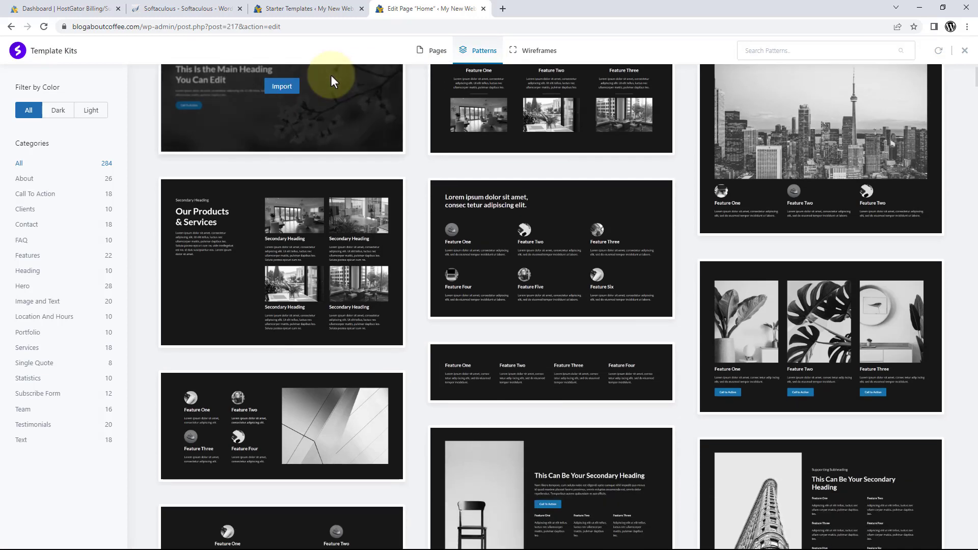
scroll(331, 75, down, 2)
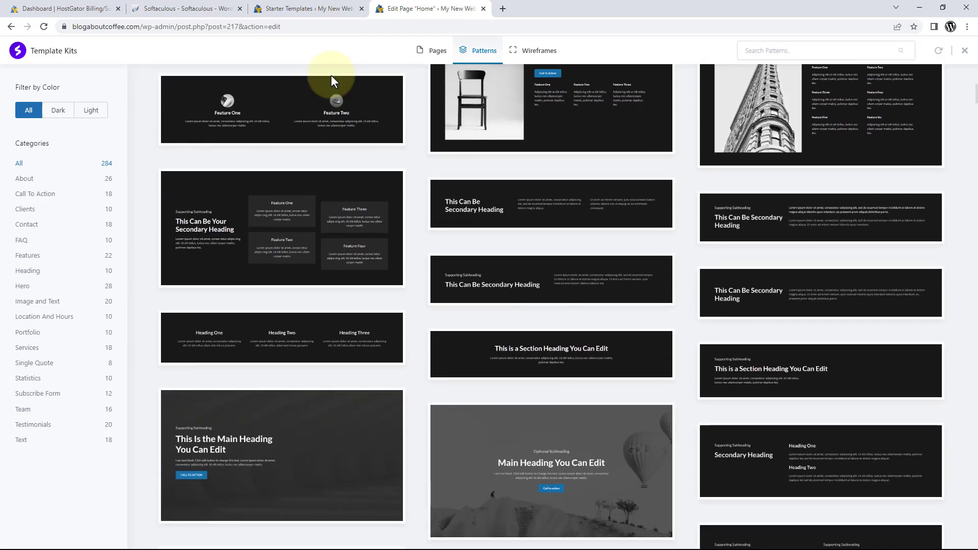
scroll(331, 75, up, 5)
scroll(331, 75, up, 4)
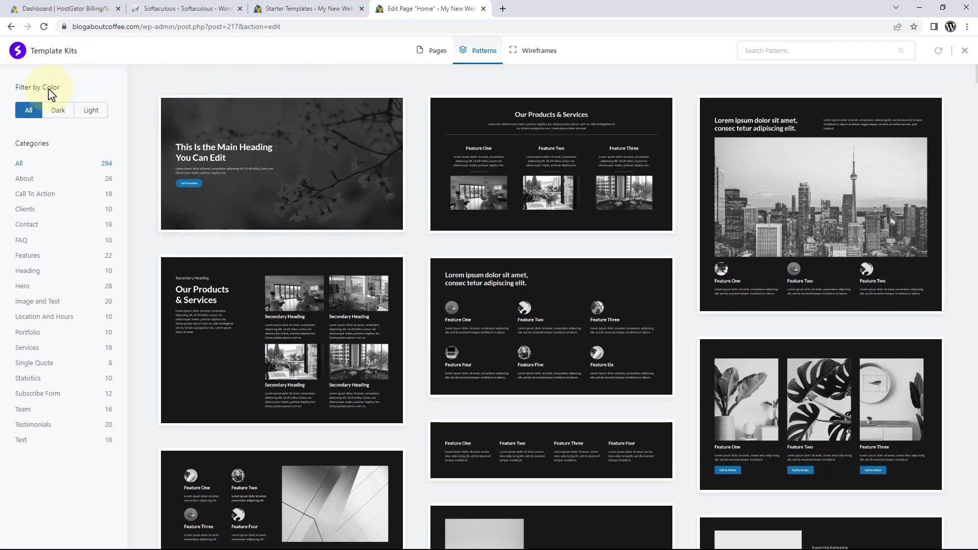
Filter patterns to Light and Services, then import the second four-column services pattern.
click(91, 112)
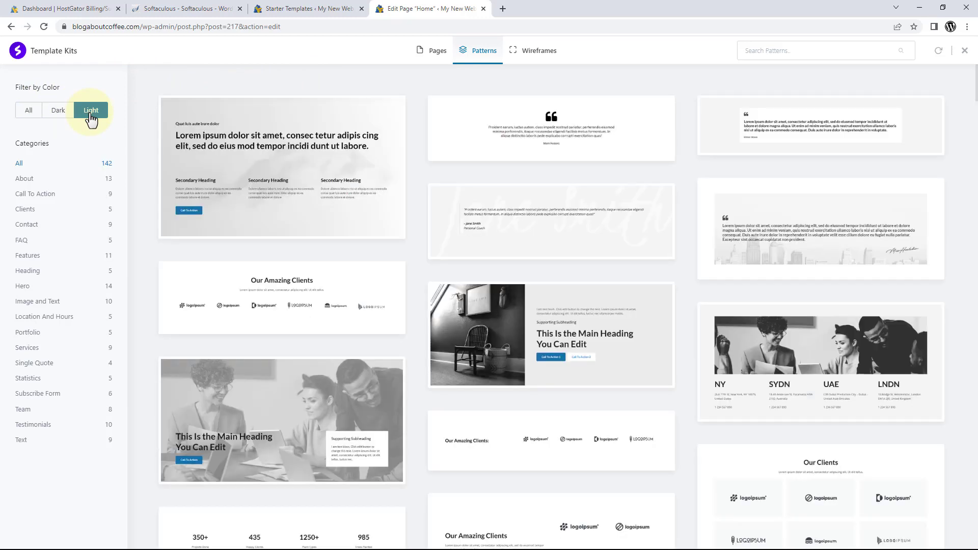
click(59, 118)
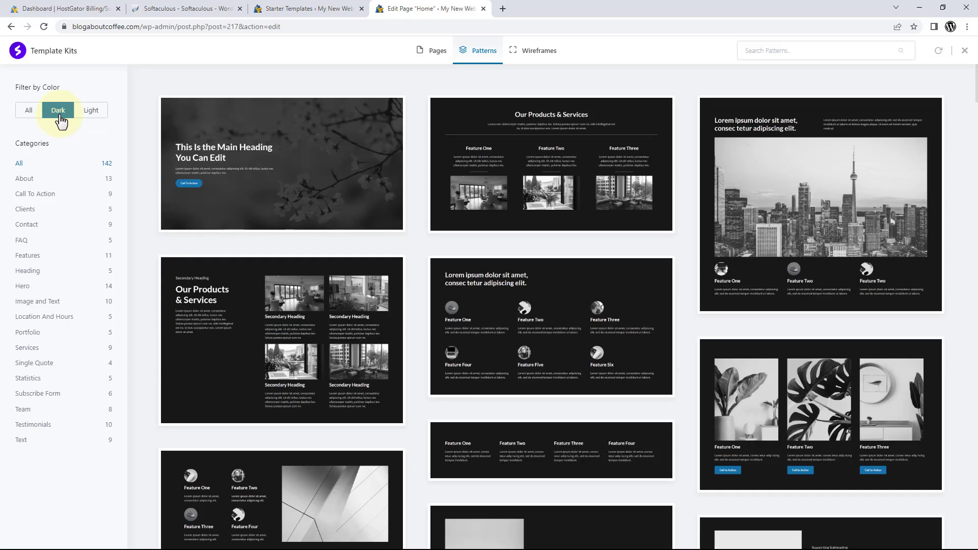
click(93, 115)
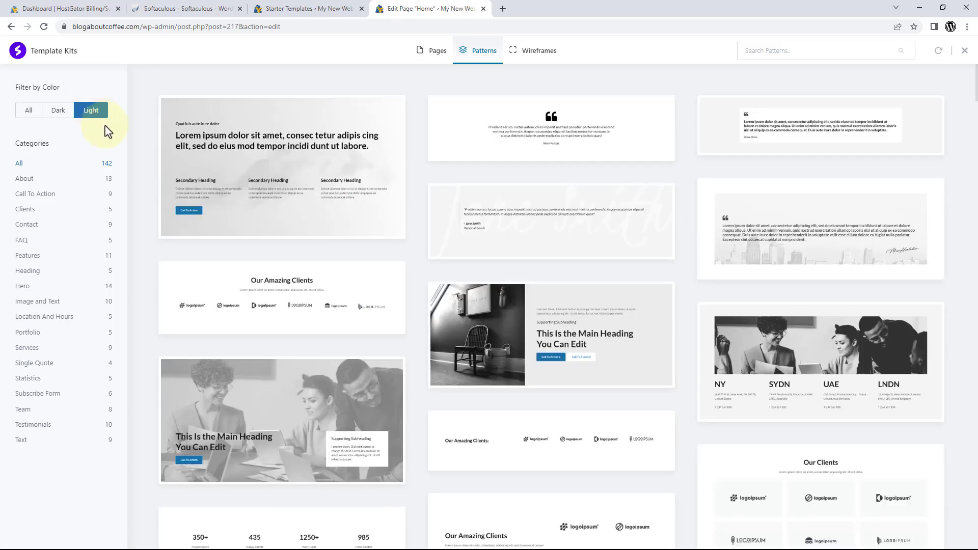
click(33, 178)
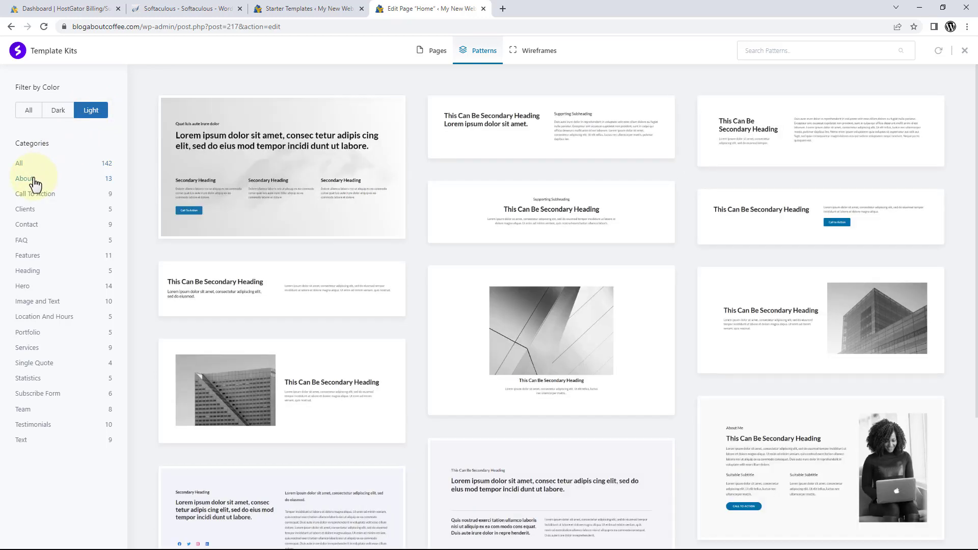
click(23, 243)
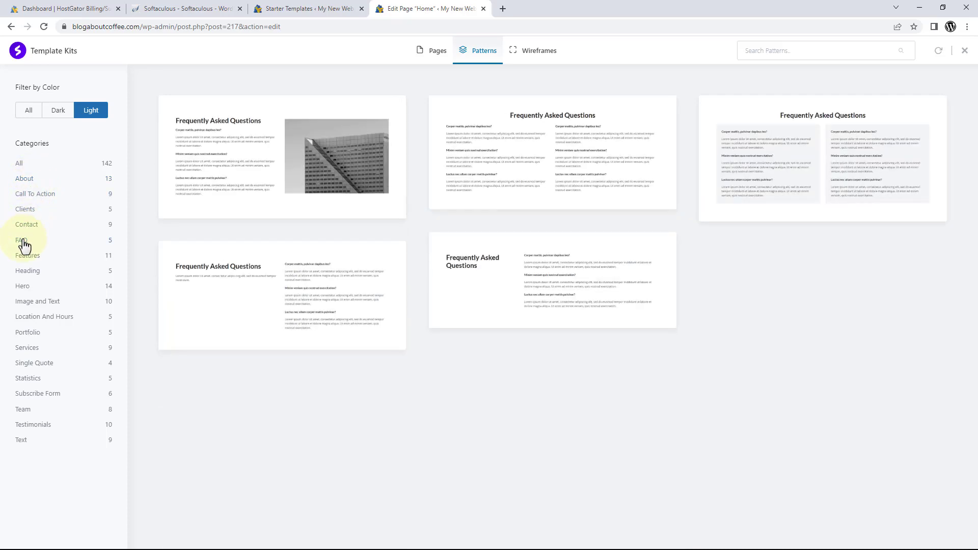
click(22, 288)
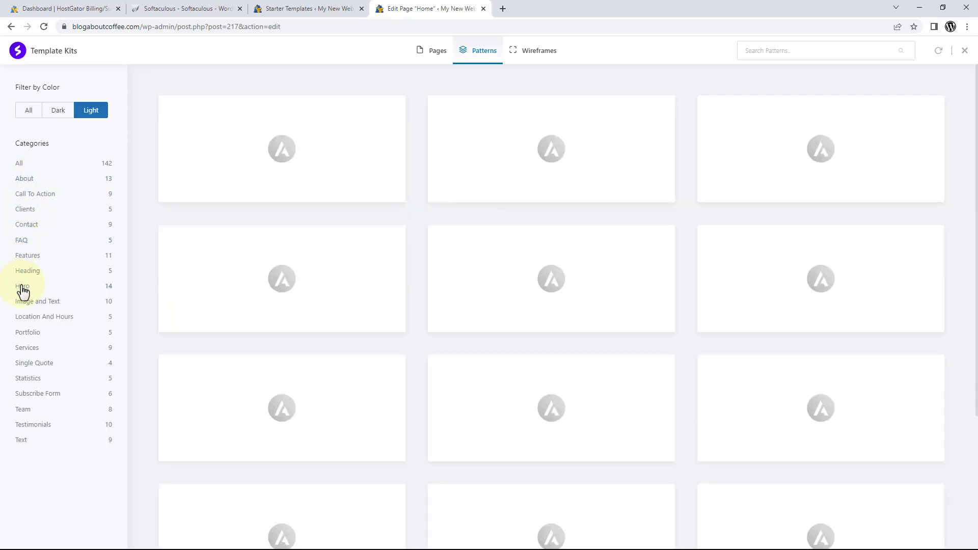
click(27, 348)
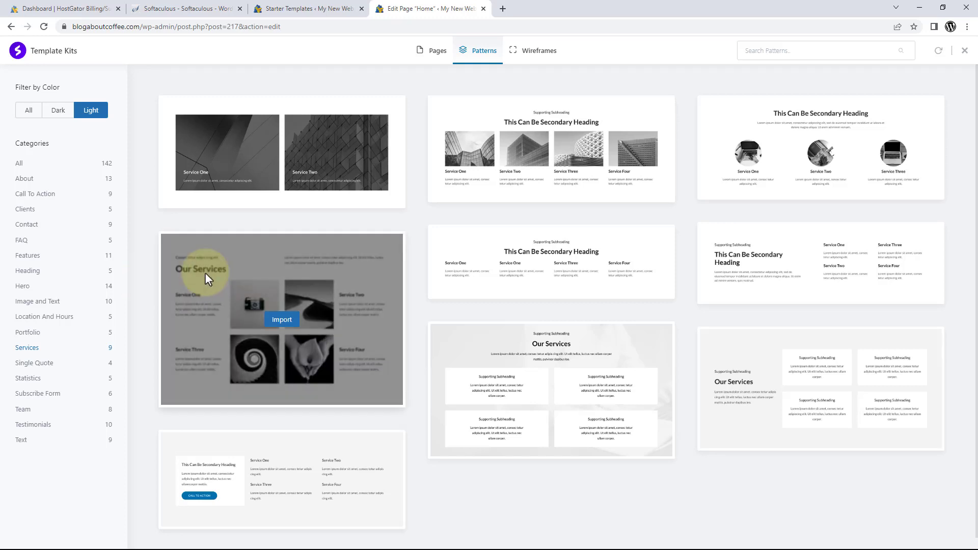
mouse_move(531, 170)
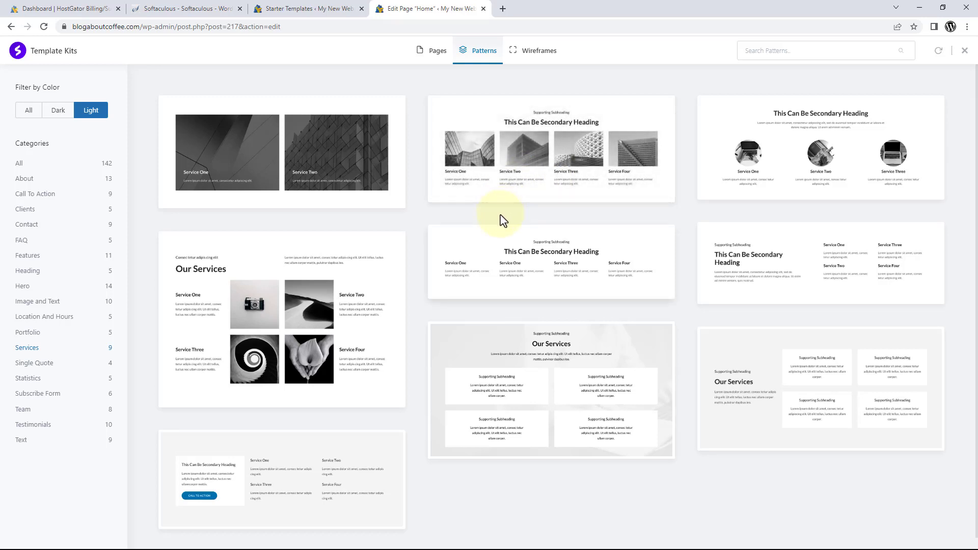
mouse_move(486, 196)
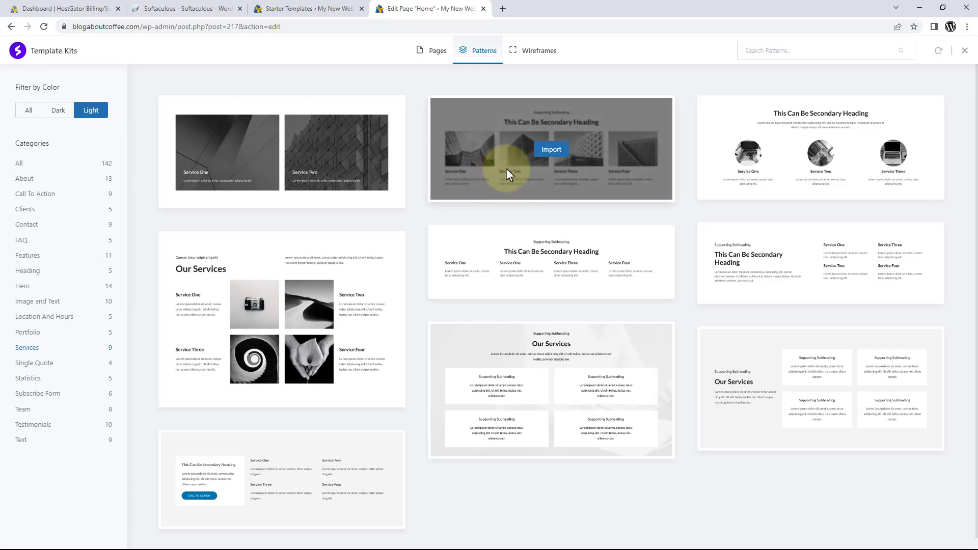
click(547, 153)
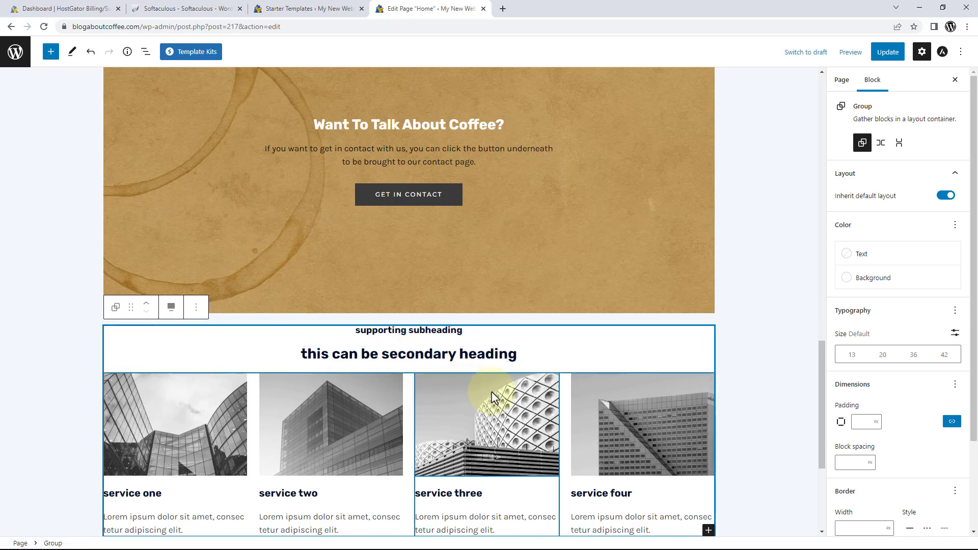
Head the imported section '4 reasons to try our coffee' with columns 'first reason' through 'fourth reason'.
drag(821, 361, 818, 398)
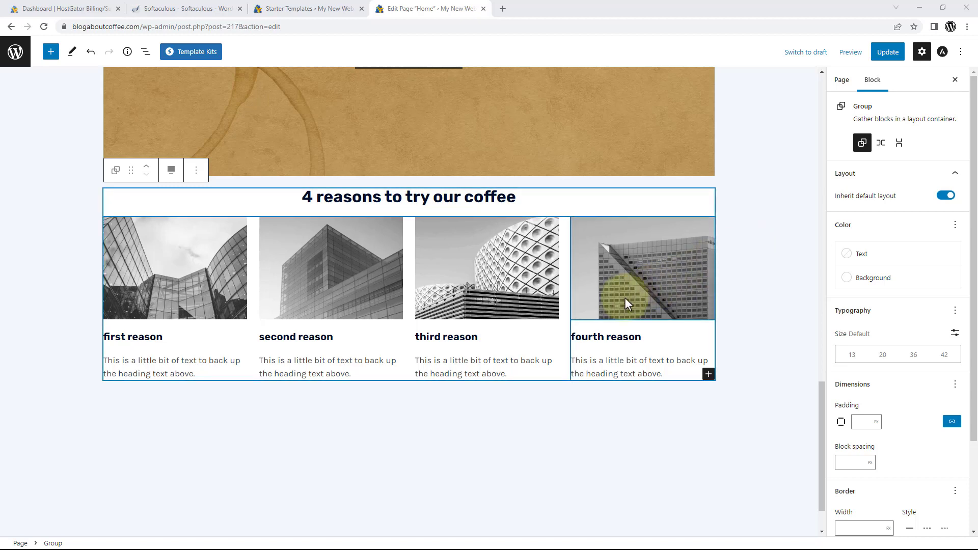
Replace the first column's building photo with the uploaded coffee image file '1'.
click(191, 262)
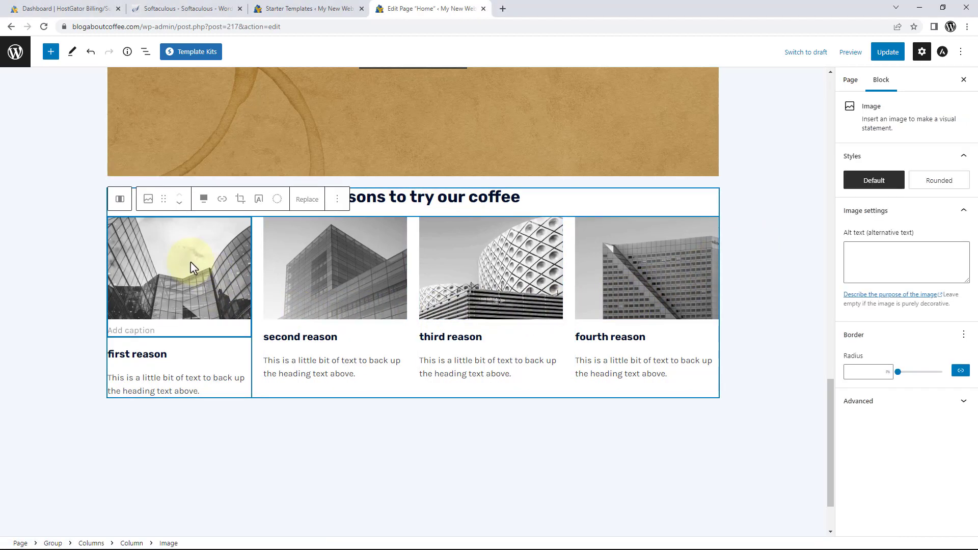
click(304, 202)
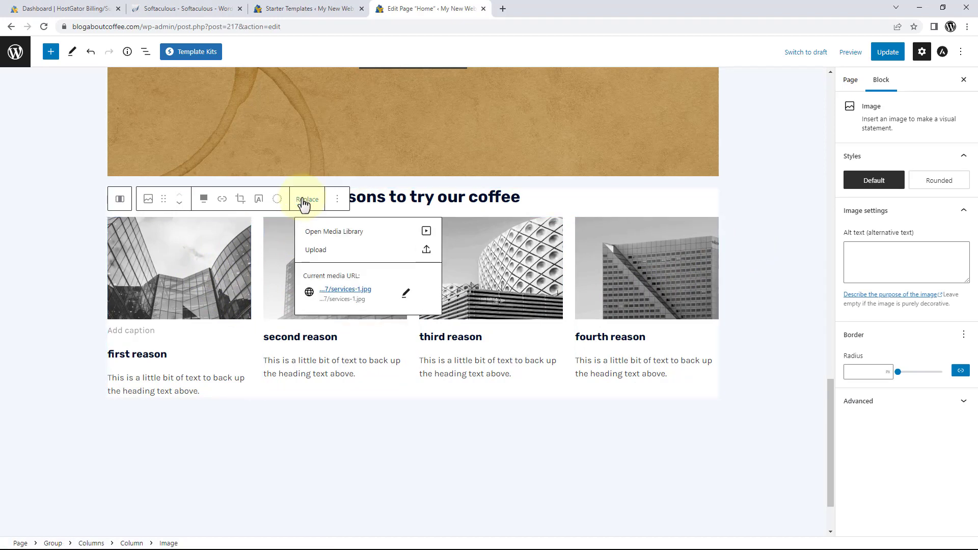
click(316, 252)
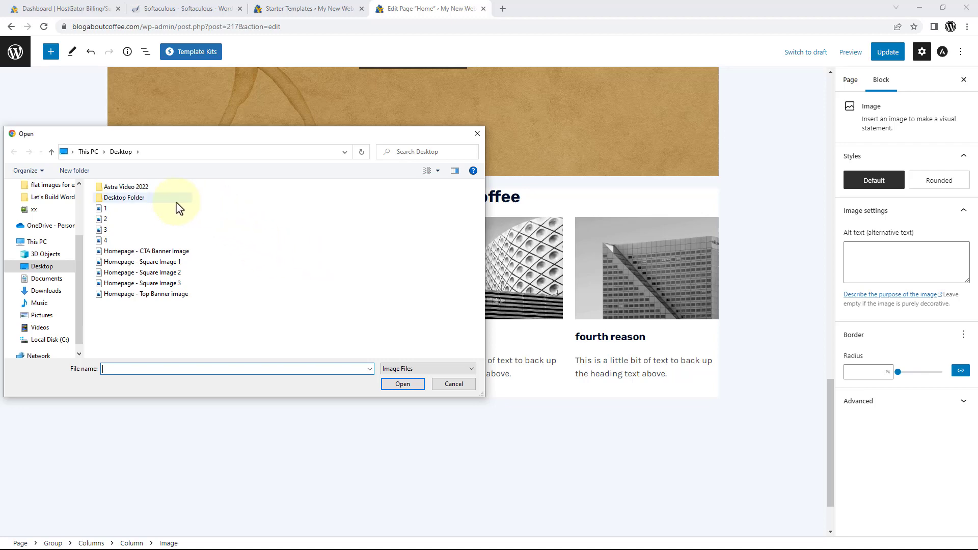
click(129, 212)
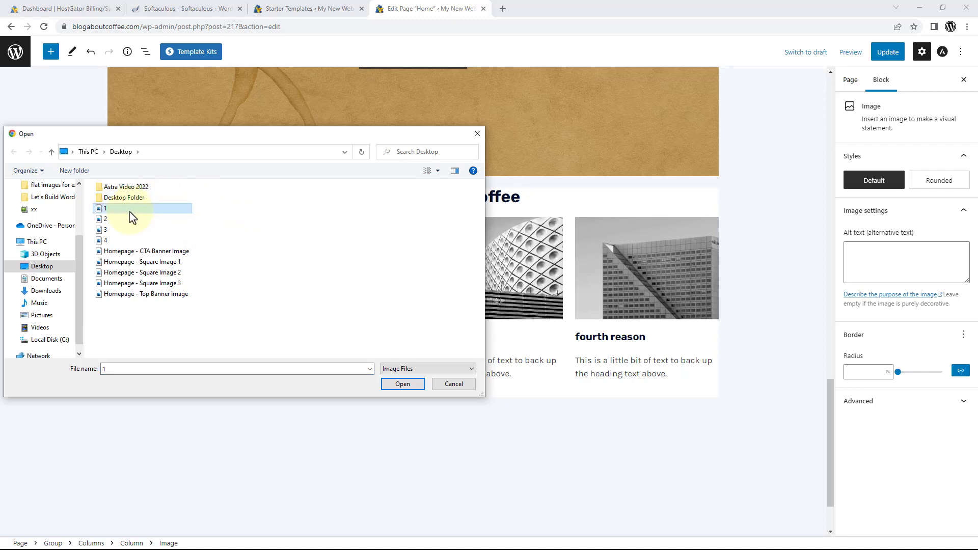
click(402, 385)
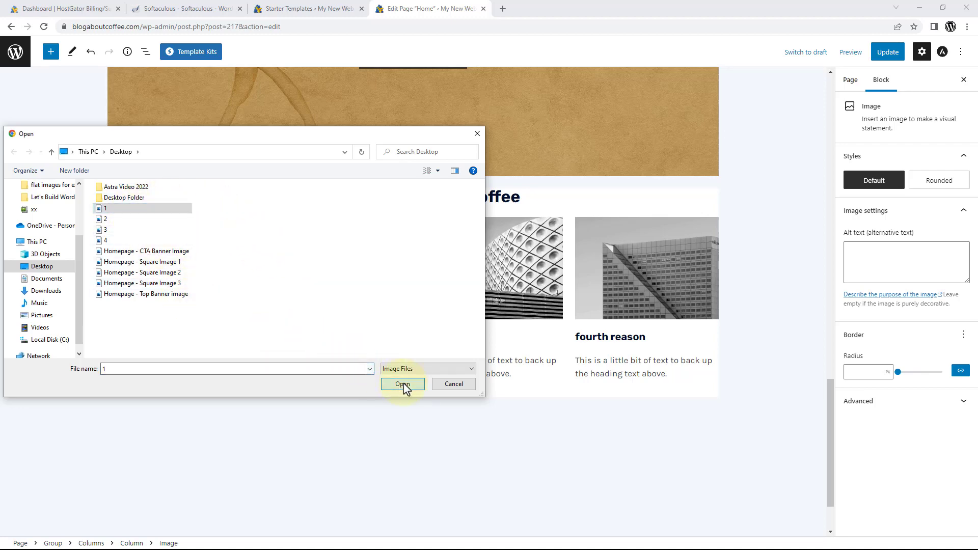
click(370, 410)
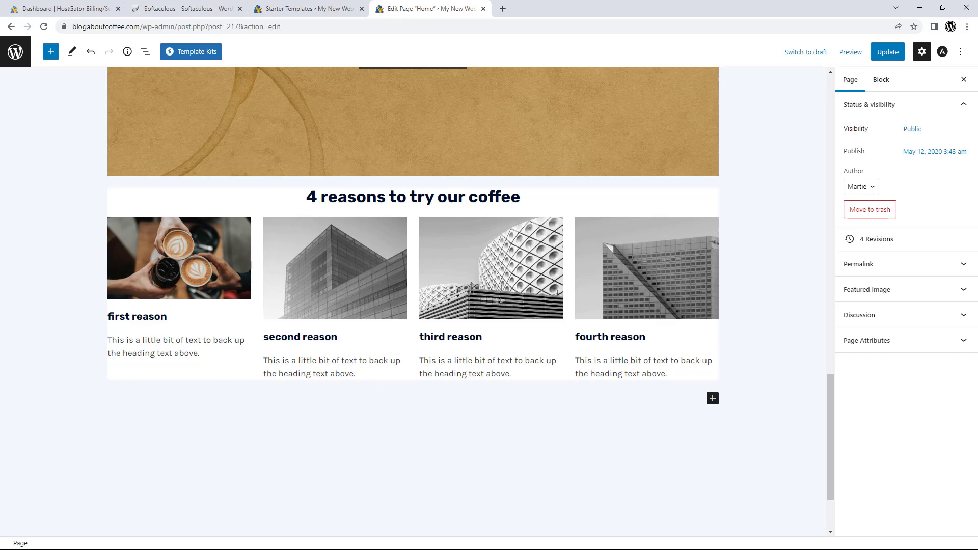
click(326, 373)
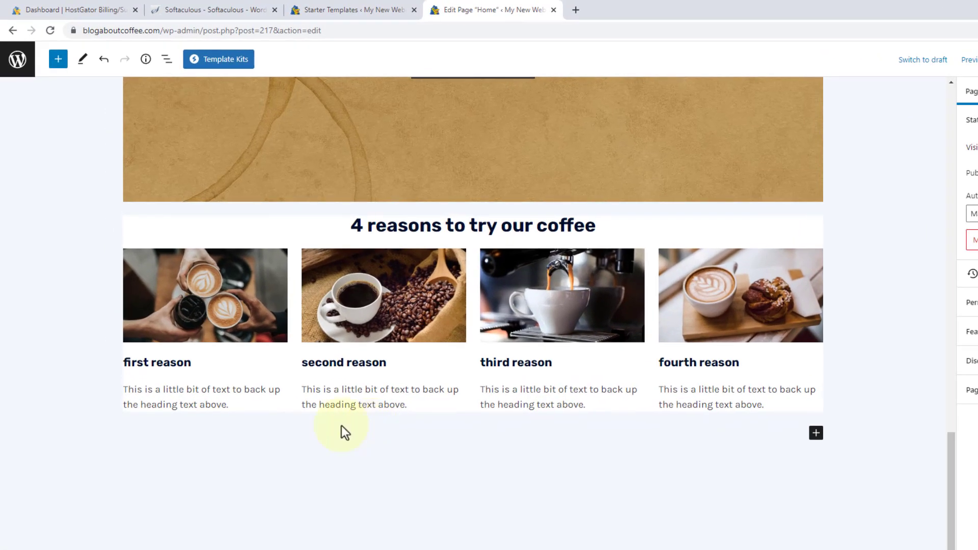
click(234, 304)
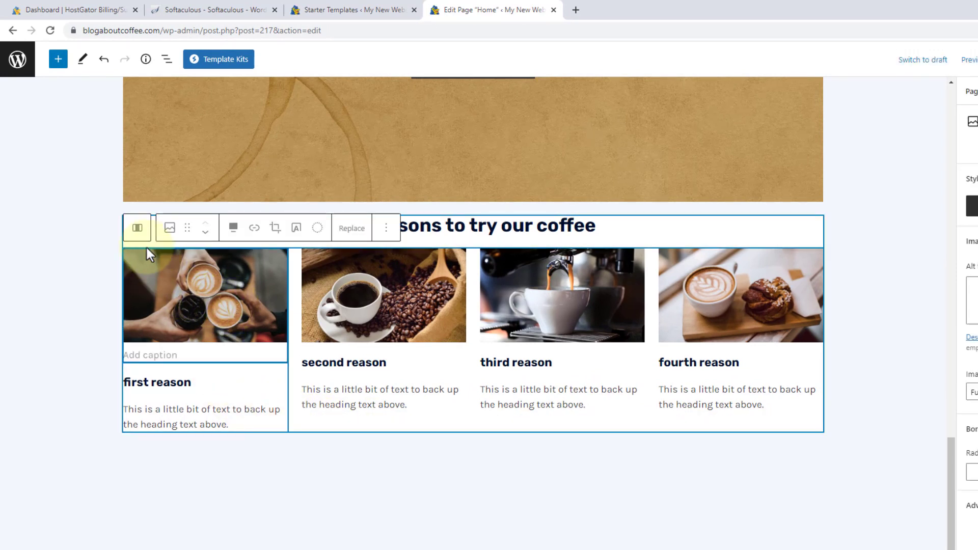
click(137, 228)
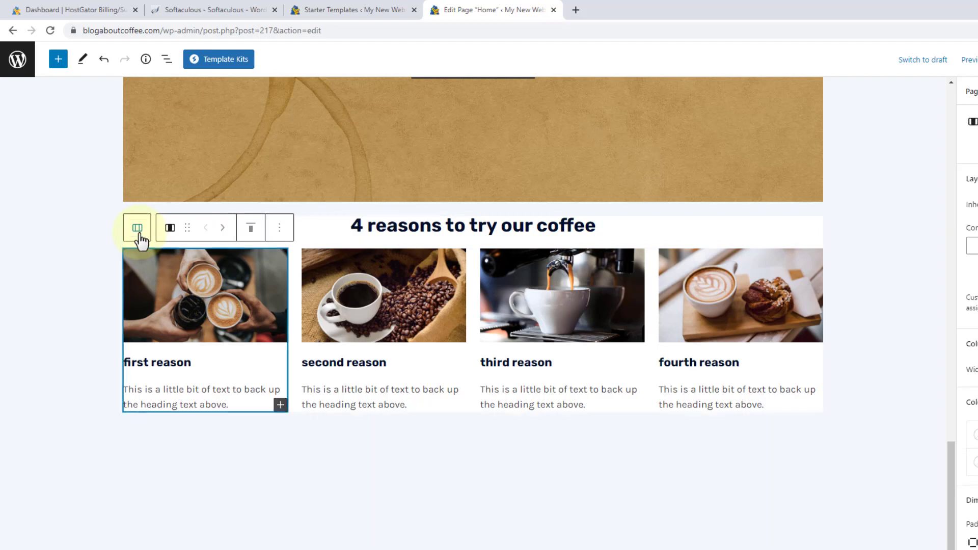
click(138, 228)
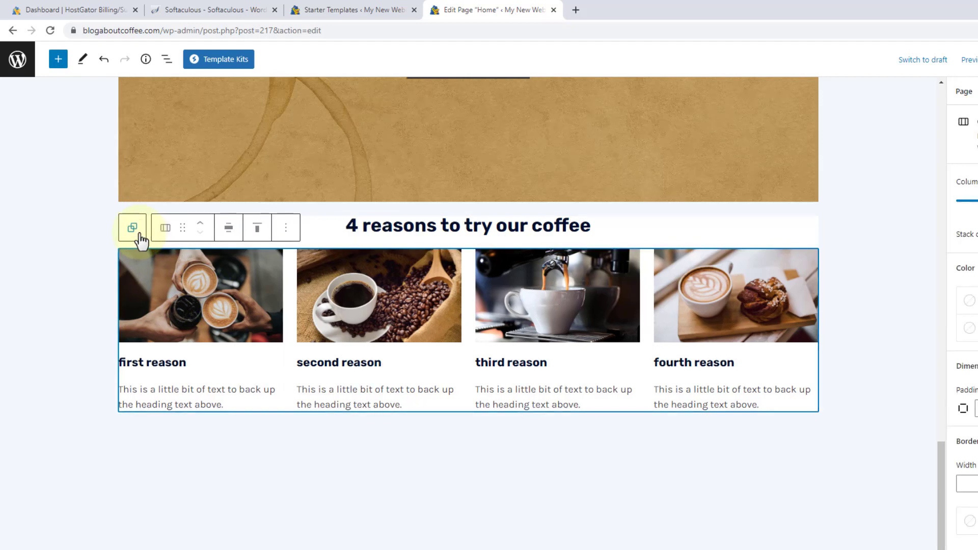
click(134, 228)
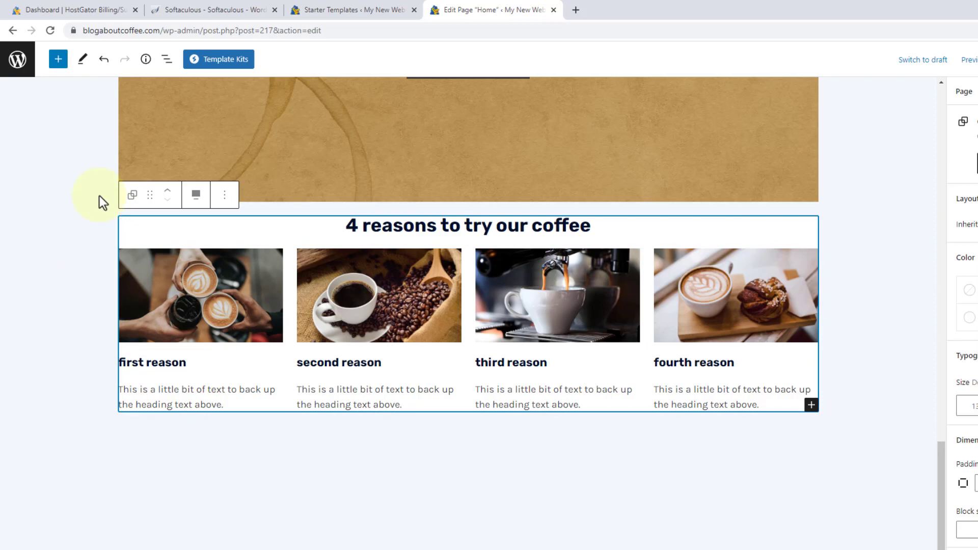
click(168, 191)
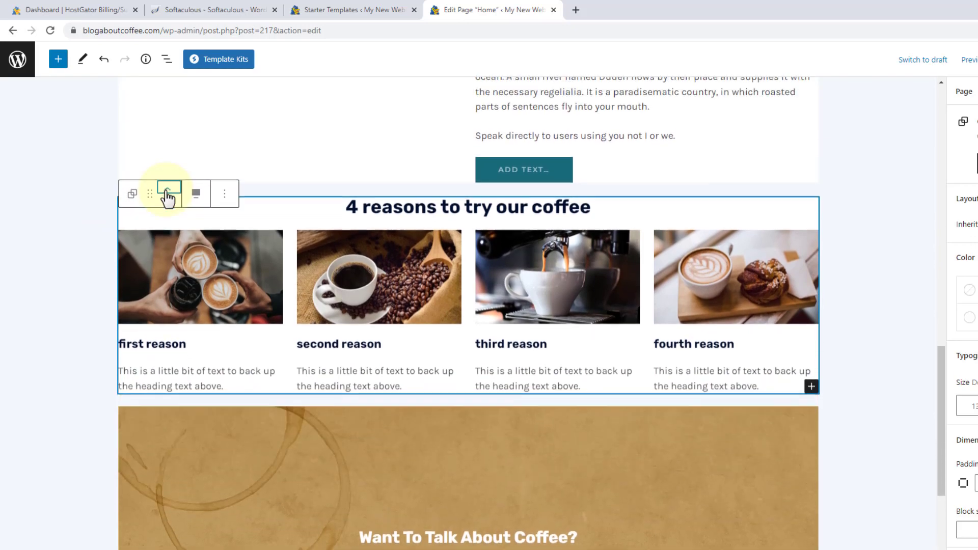
click(170, 175)
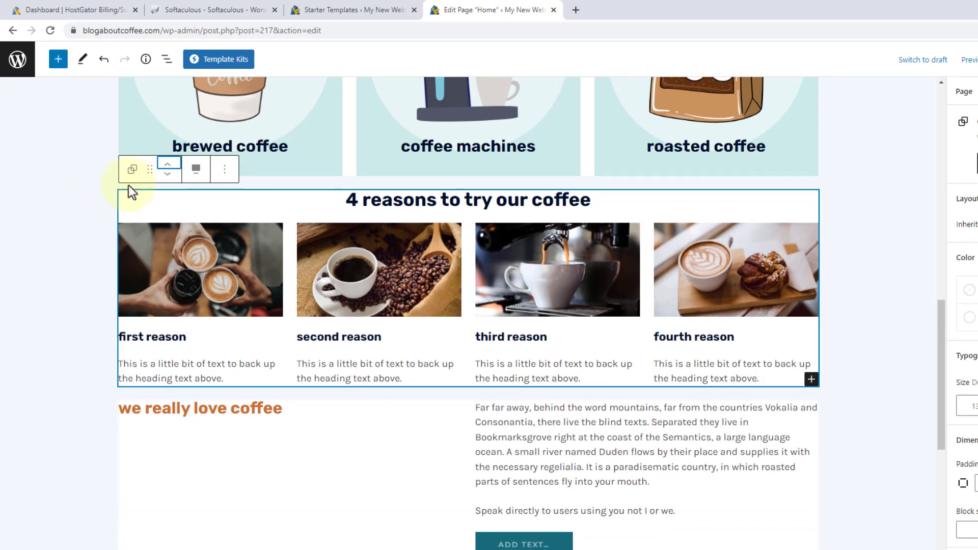
click(168, 174)
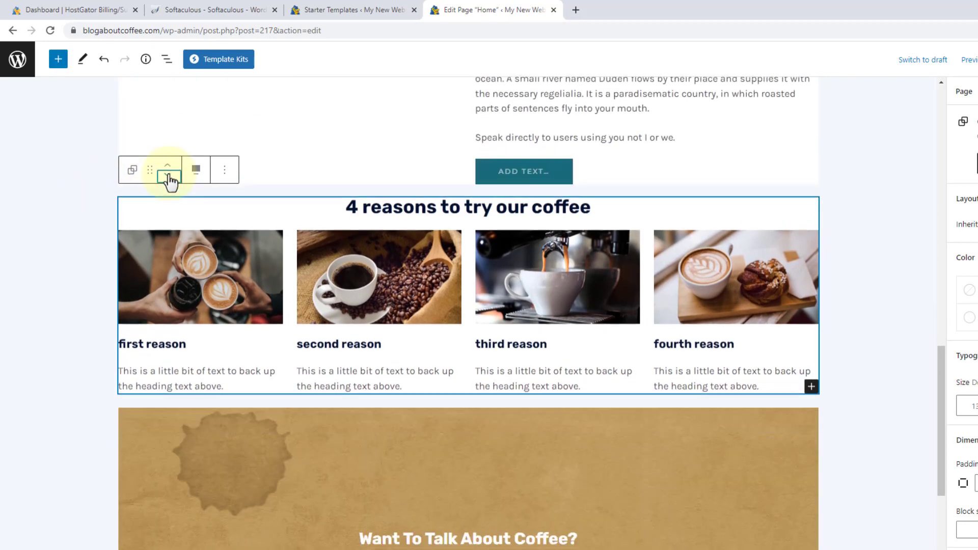
click(169, 183)
click(169, 186)
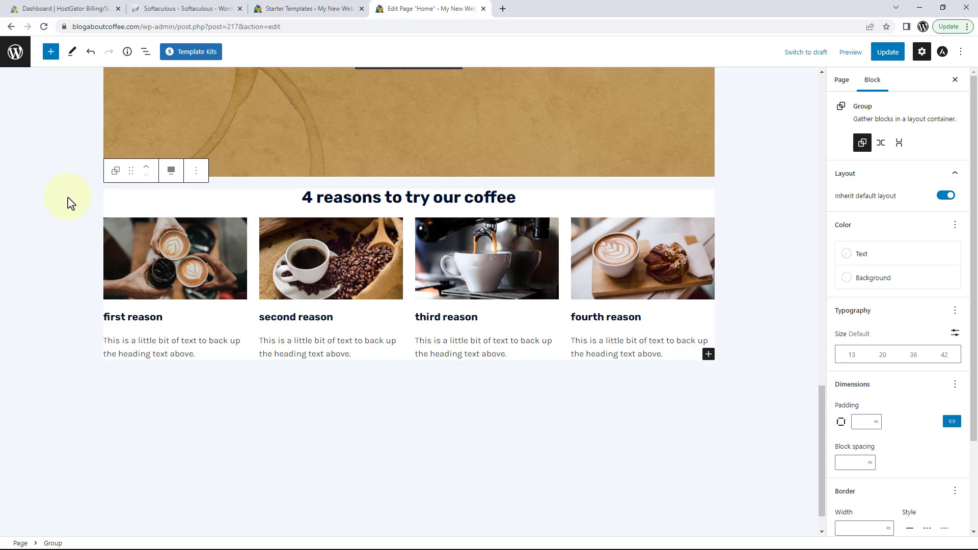
click(848, 55)
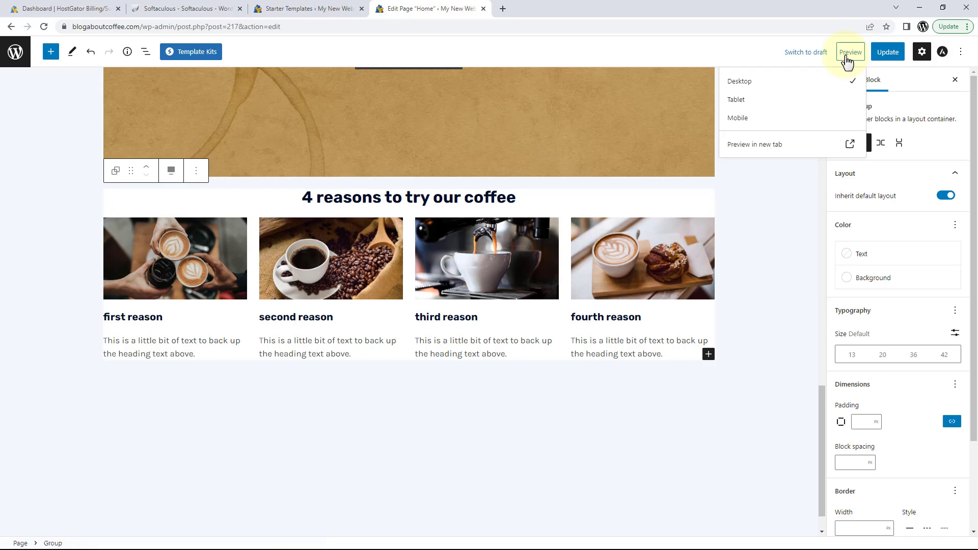
click(772, 149)
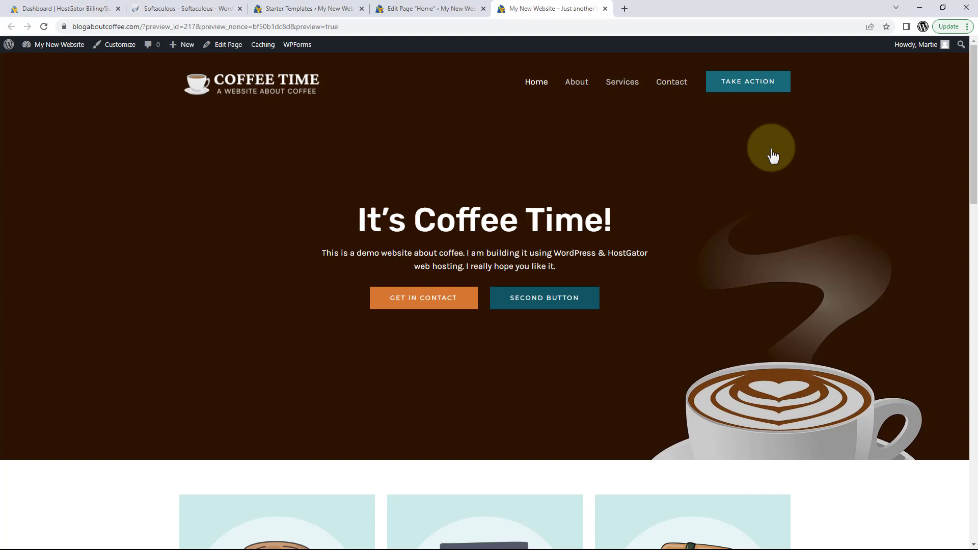
scroll(771, 152, down, 12)
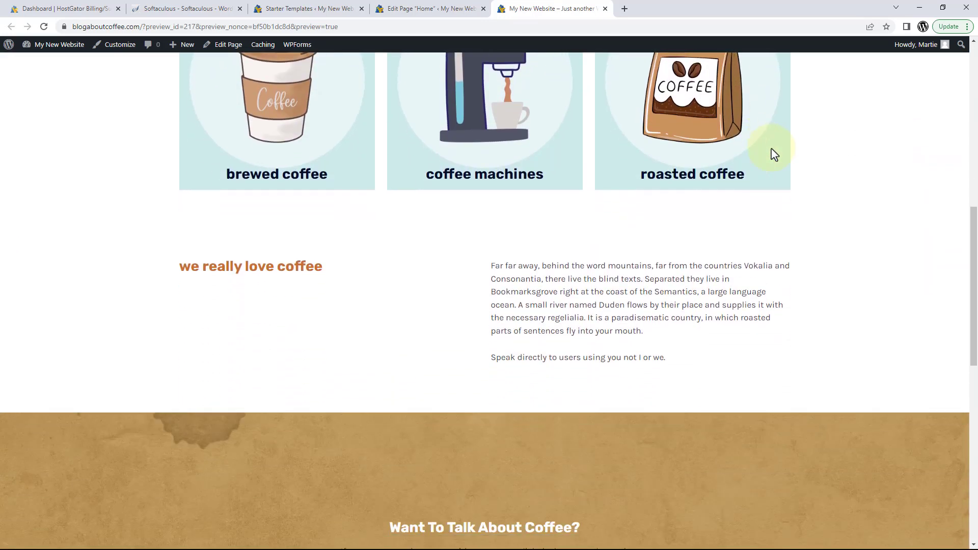
scroll(774, 153, down, 8)
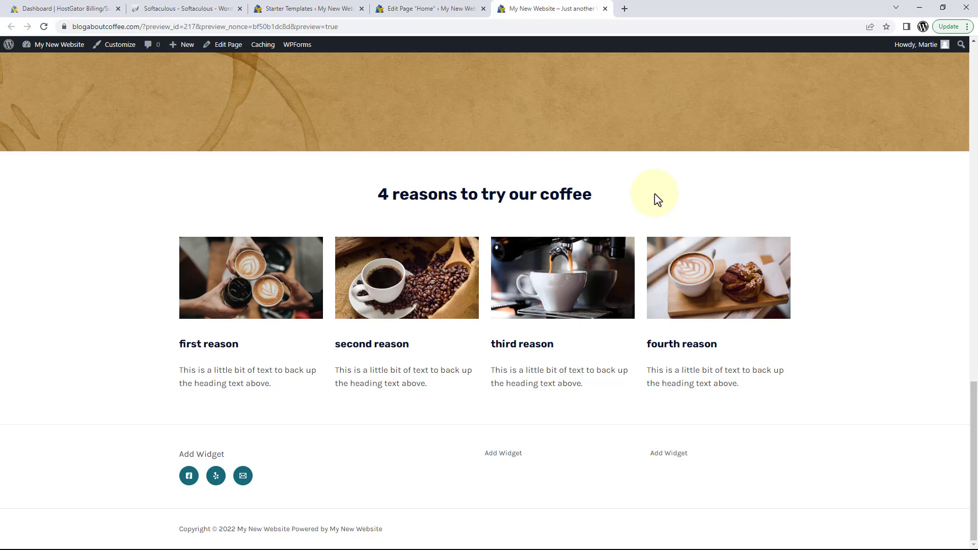
click(603, 9)
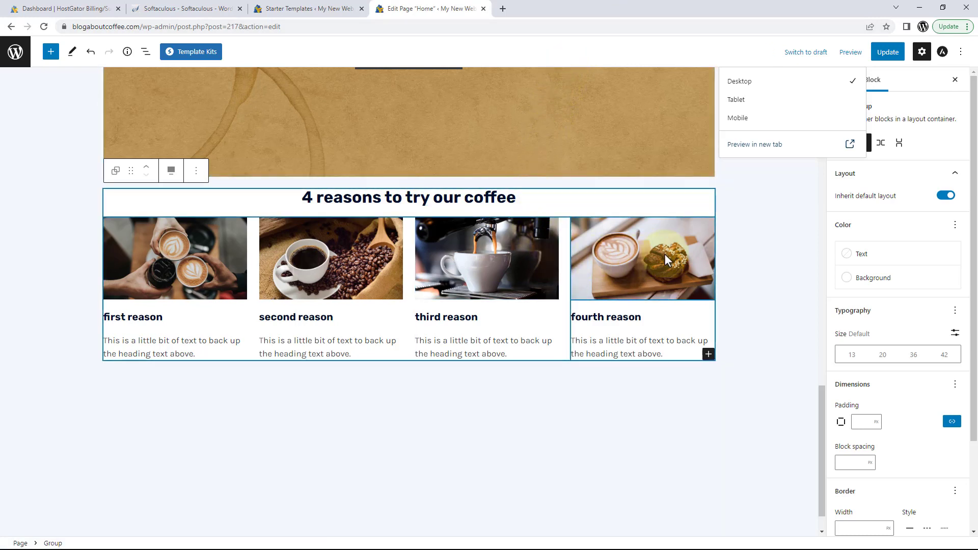
click(744, 245)
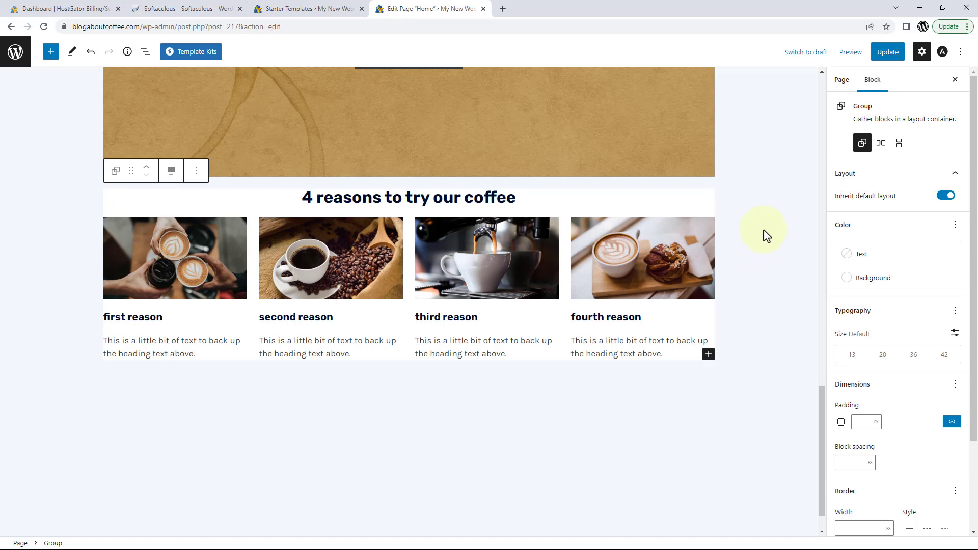
click(883, 56)
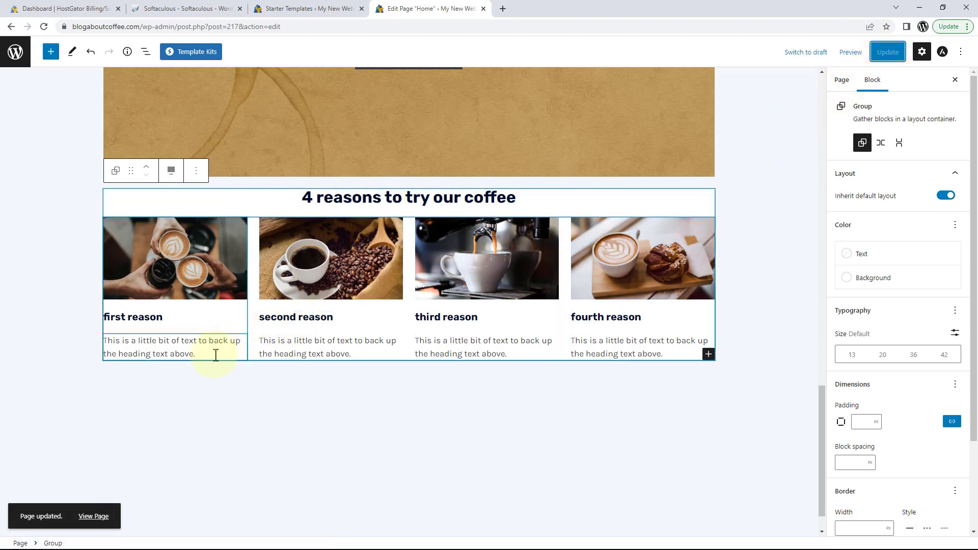
click(93, 517)
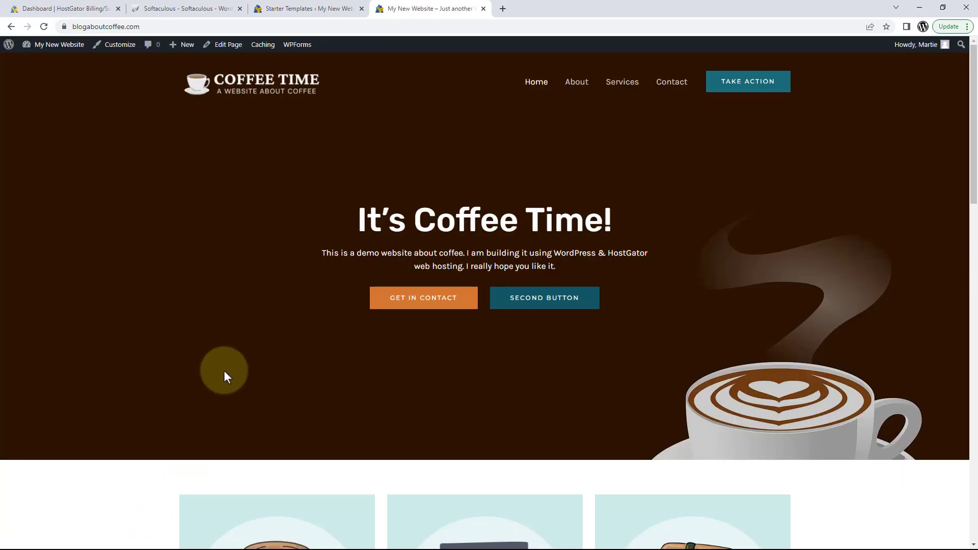
scroll(196, 261, down, 7)
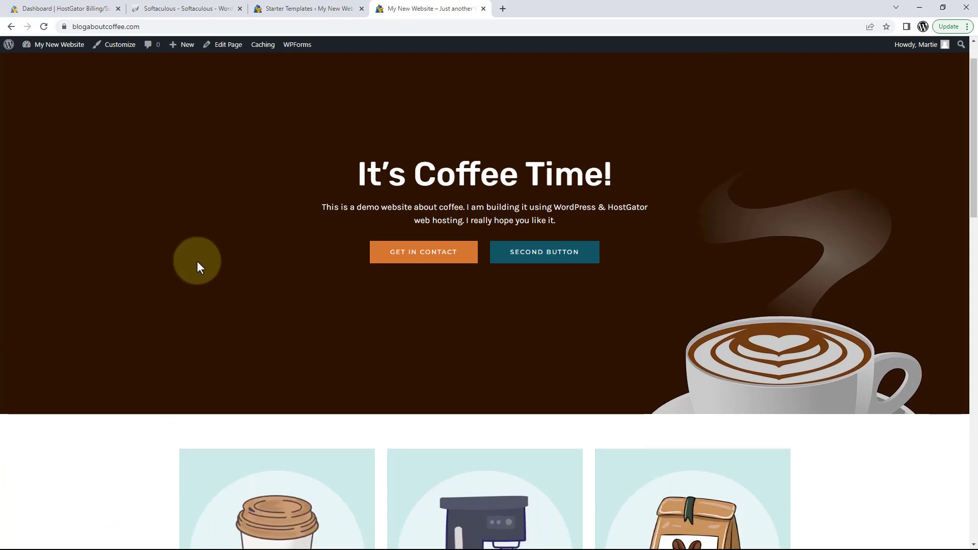
scroll(199, 264, down, 7)
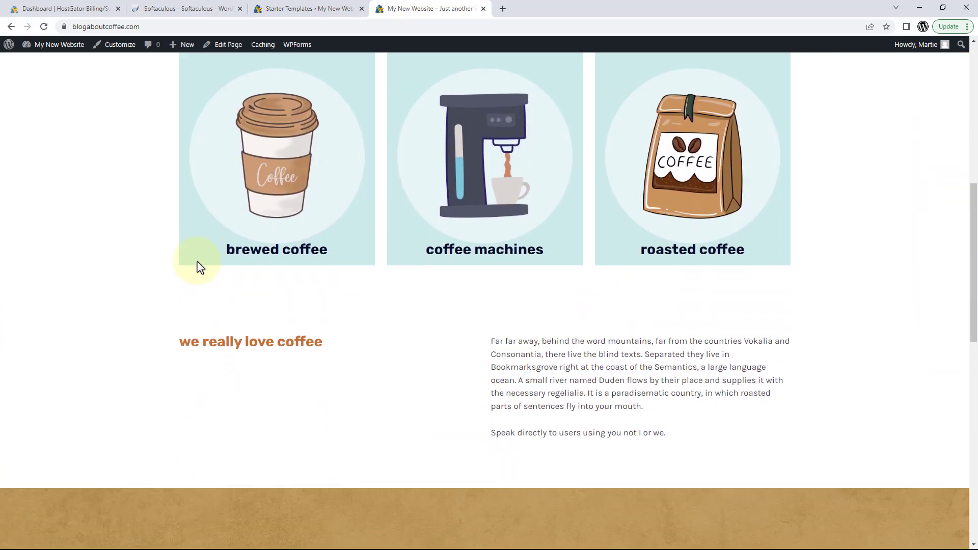
scroll(199, 265, down, 7)
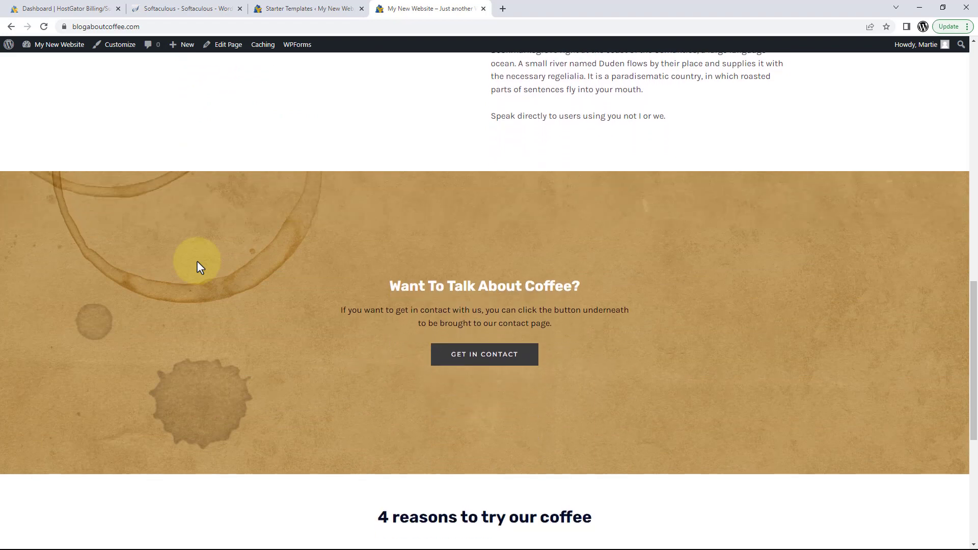
scroll(197, 264, down, 2)
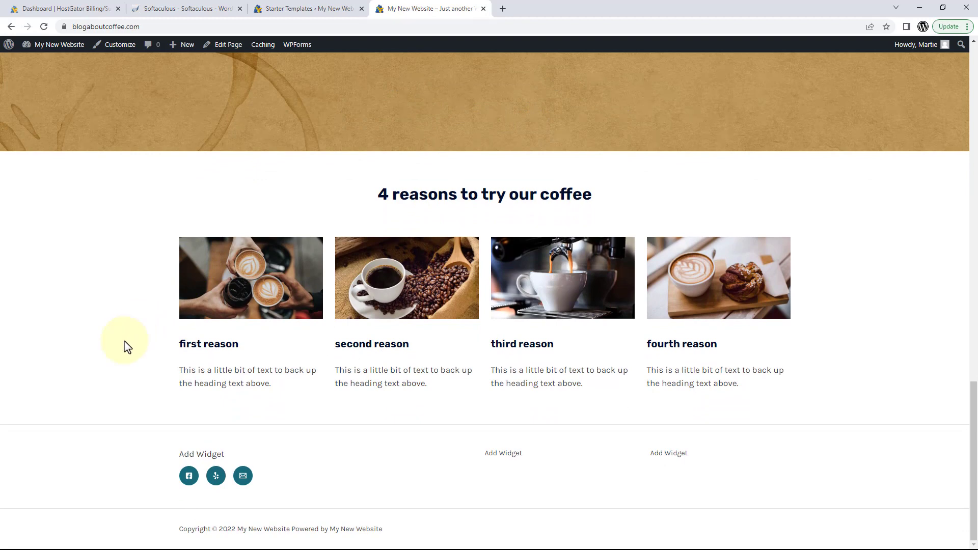
scroll(125, 341, up, 6)
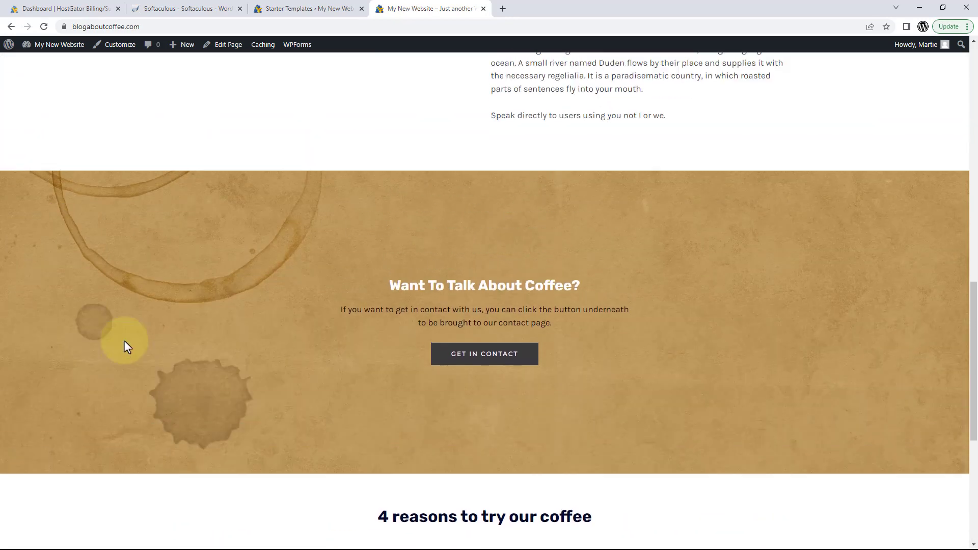
scroll(124, 341, up, 11)
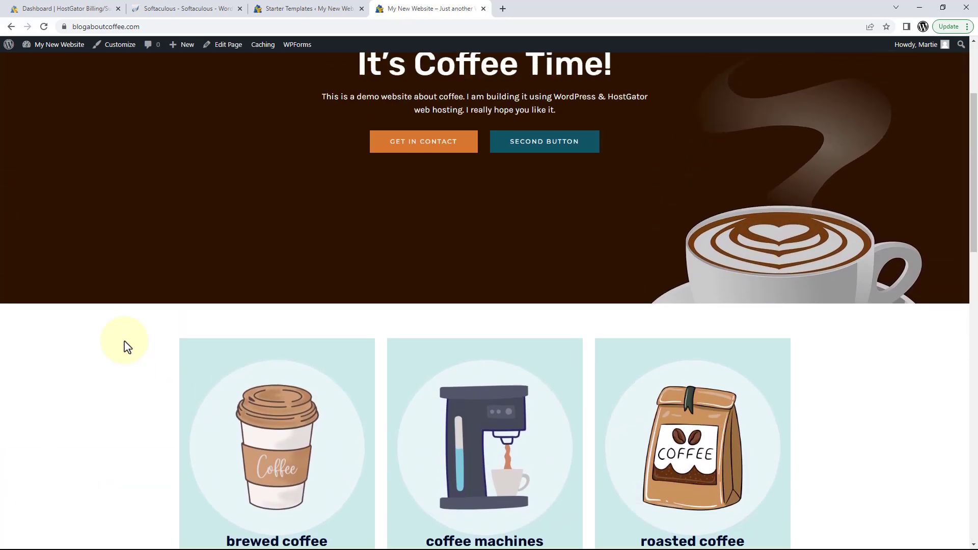
scroll(125, 341, up, 3)
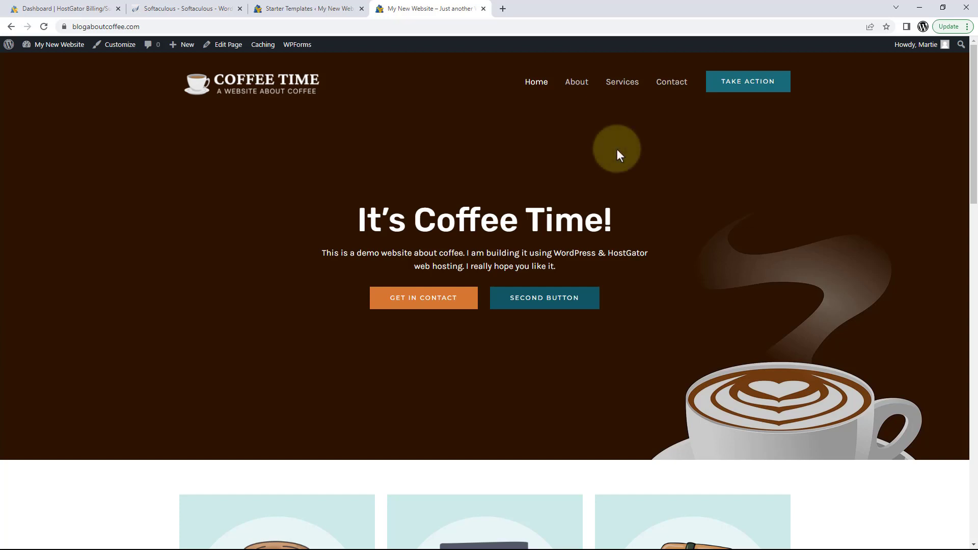
Go to the About page on the site and open it in the editor via Edit Page.
click(577, 89)
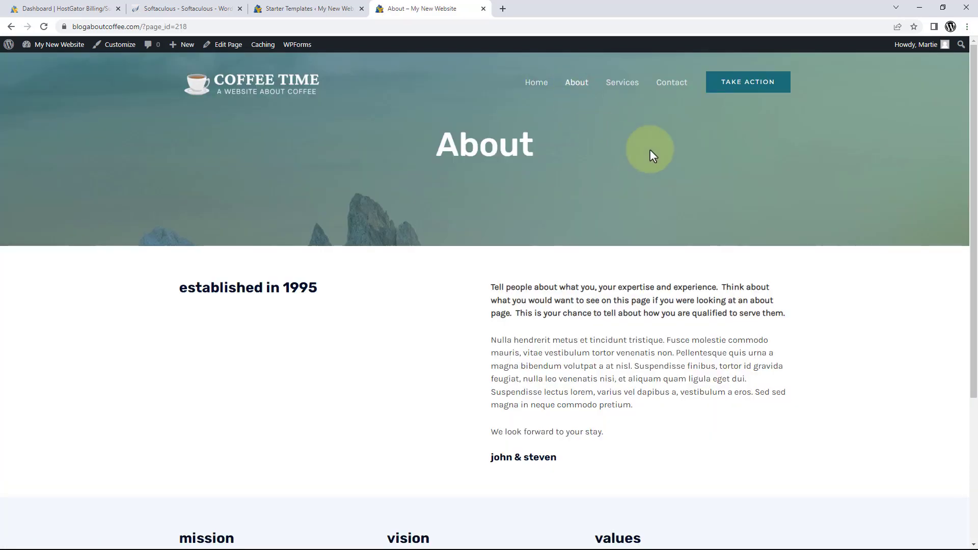
scroll(649, 151, down, 3)
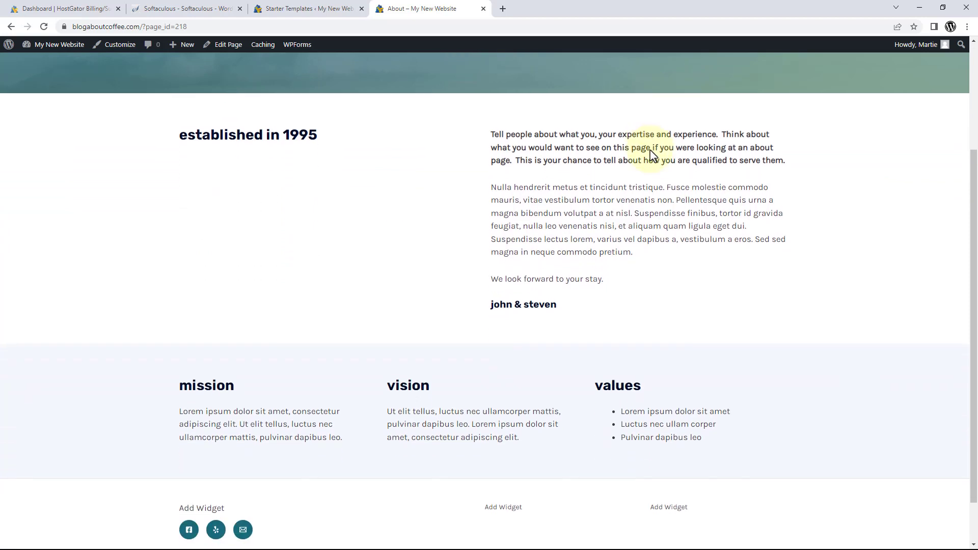
scroll(651, 153, up, 3)
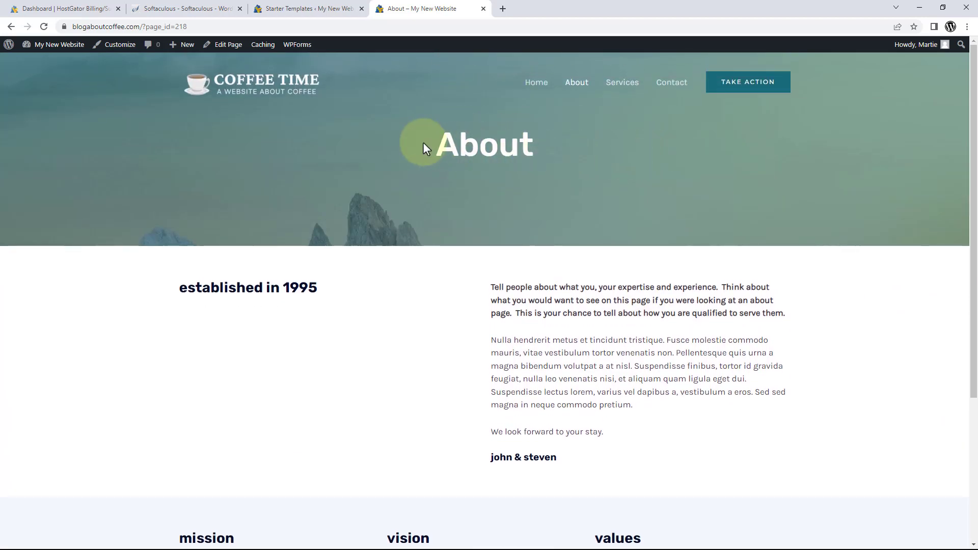
click(228, 47)
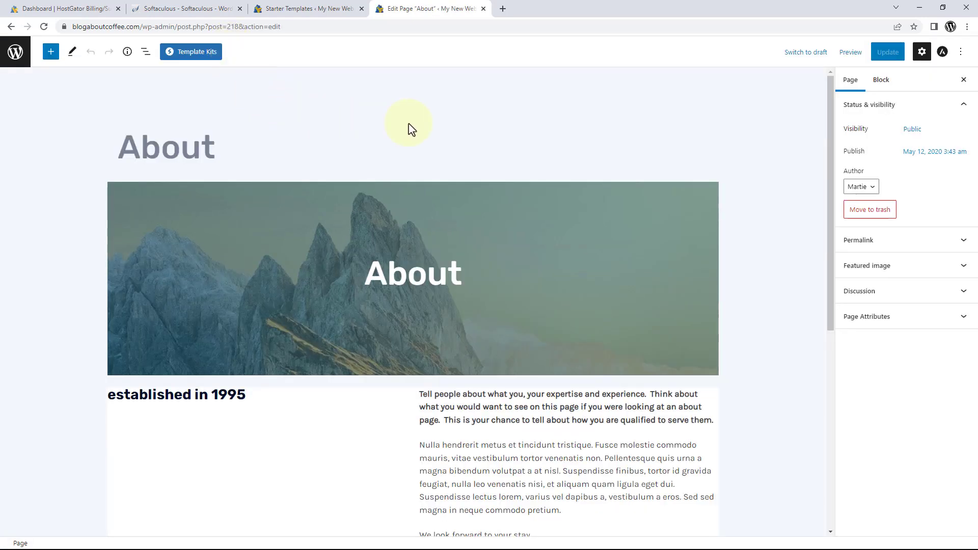
Save the coffee-themed About page with Update and view it on the live site.
scroll(408, 124, down, 2)
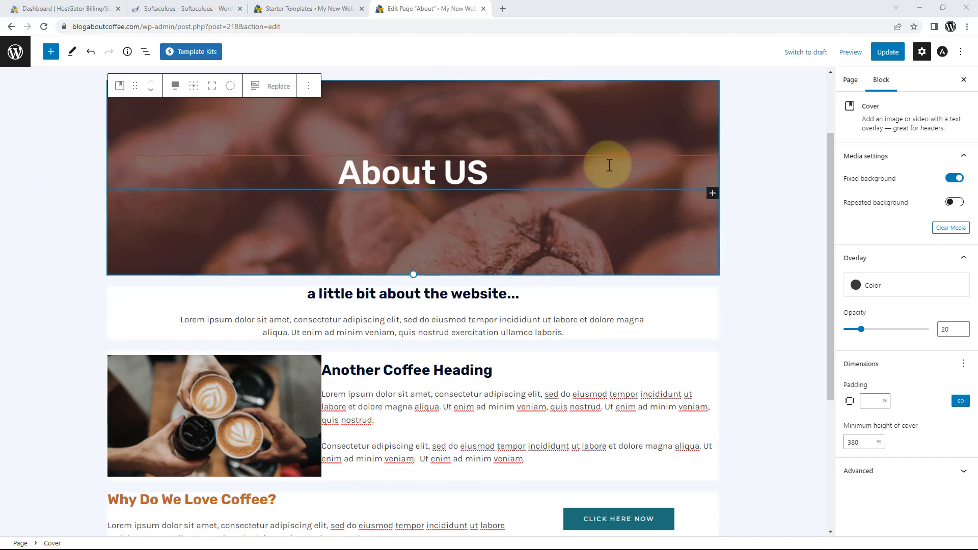
click(879, 59)
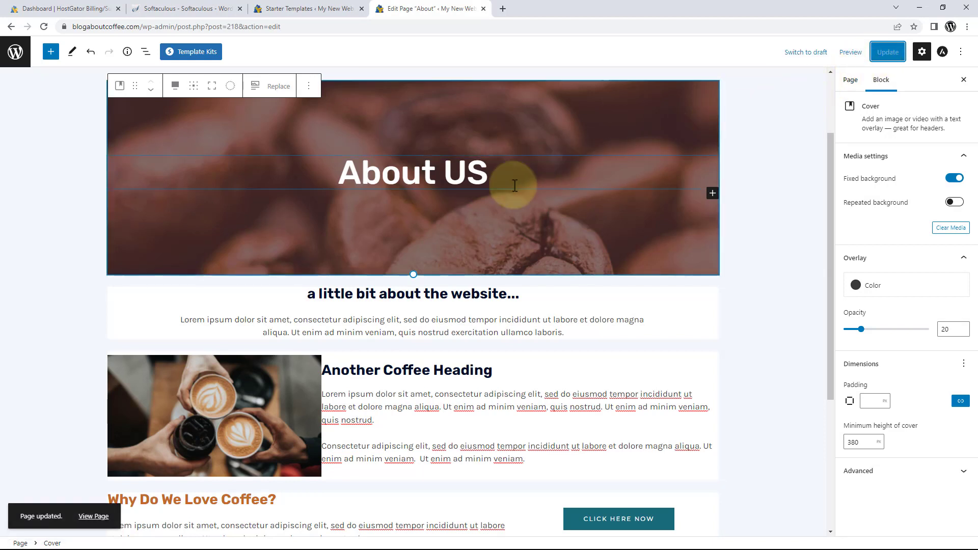
click(93, 517)
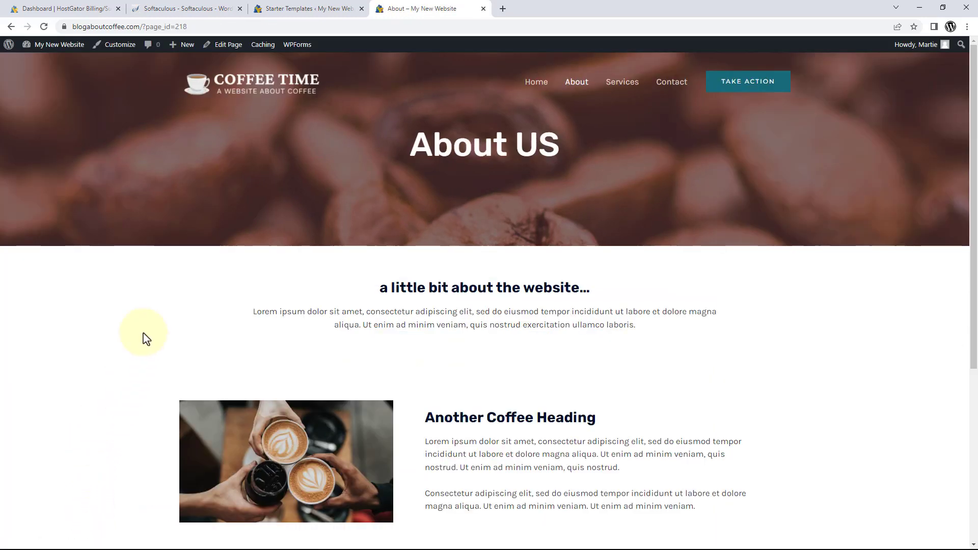
Scroll the live About page down past 'Why Do We Love Coffee?' to the footer and back up.
scroll(195, 298, down, 5)
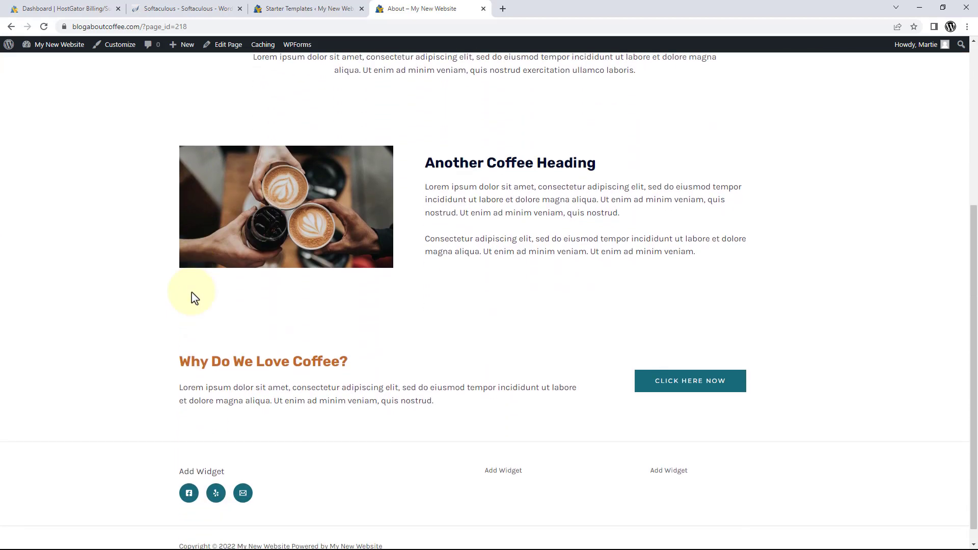
scroll(195, 297, up, 5)
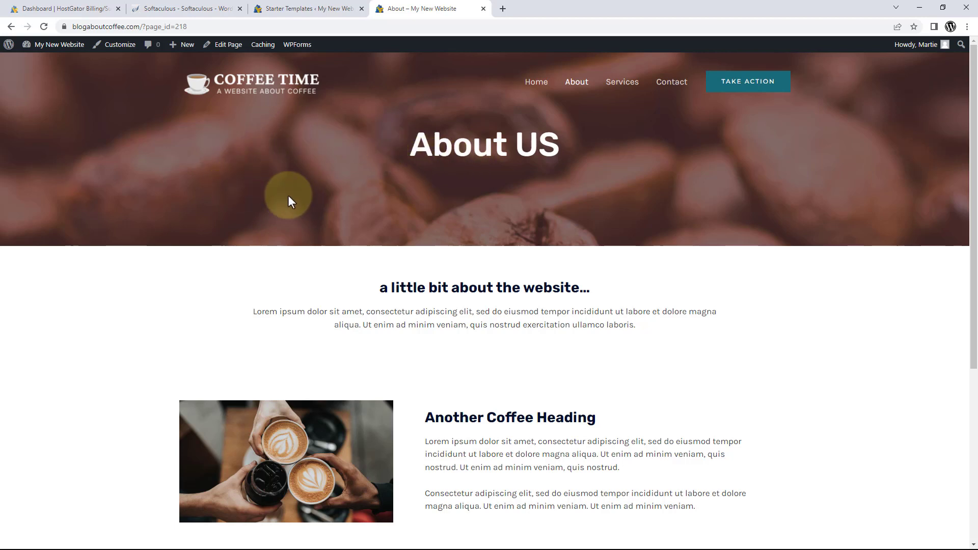
scroll(288, 196, down, 3)
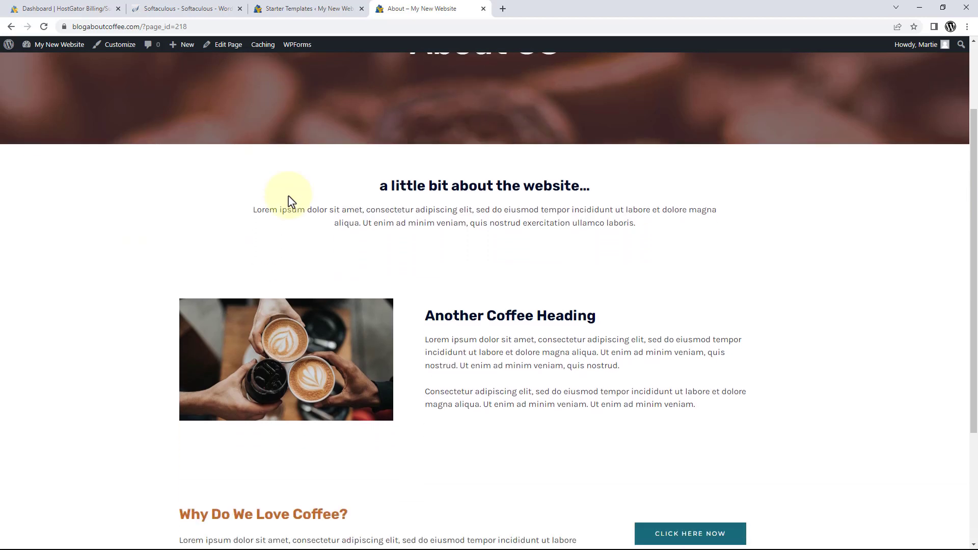
scroll(289, 196, down, 1)
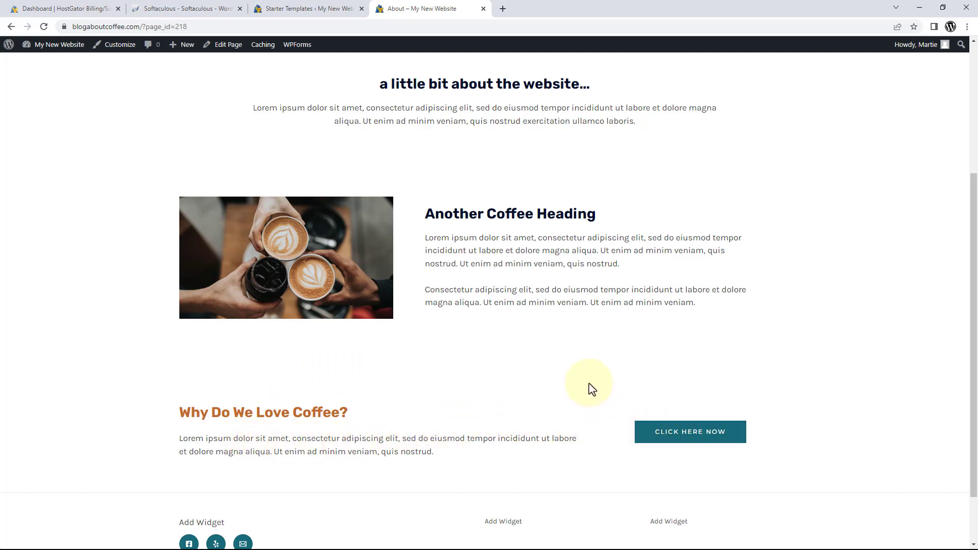
scroll(586, 360, up, 4)
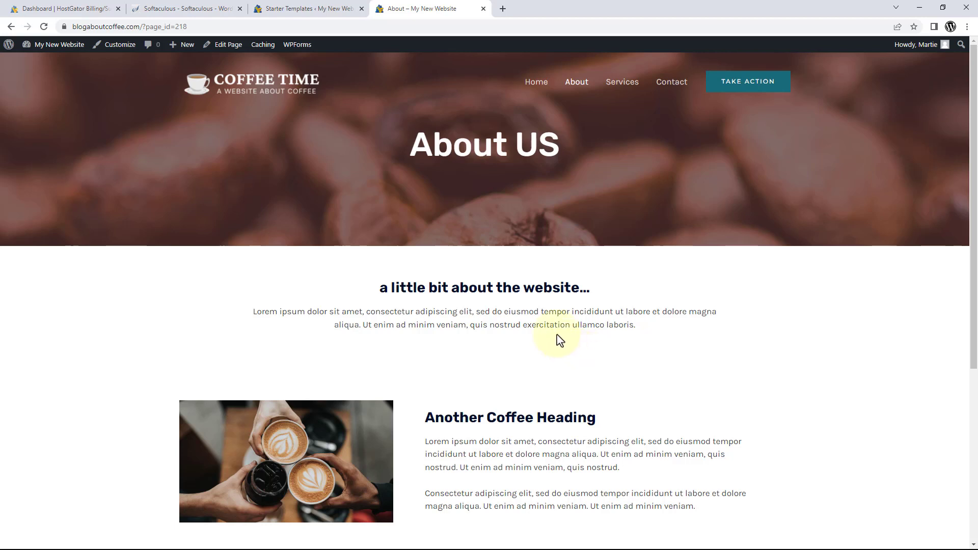
Open the live Services page and scroll through its placeholder 'service 1' content.
click(619, 93)
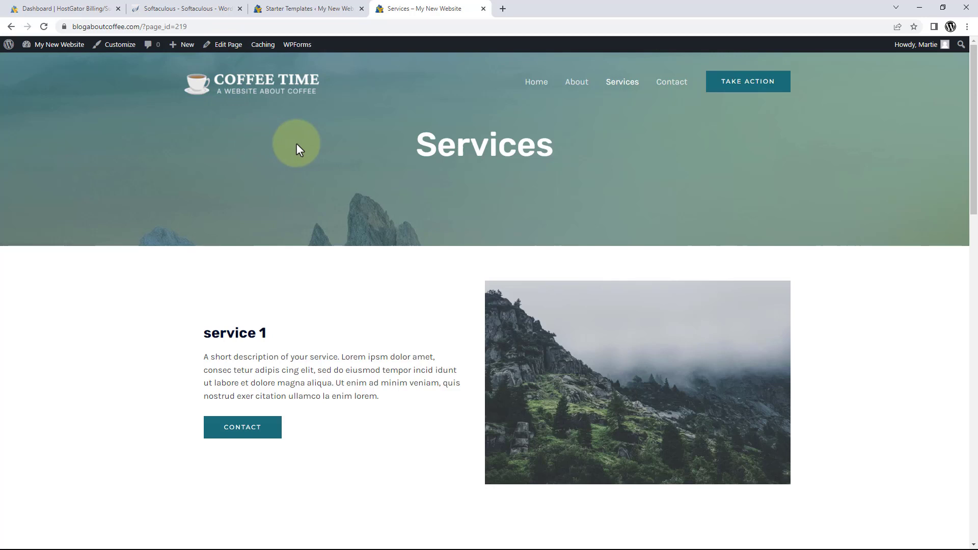
scroll(296, 145, down, 5)
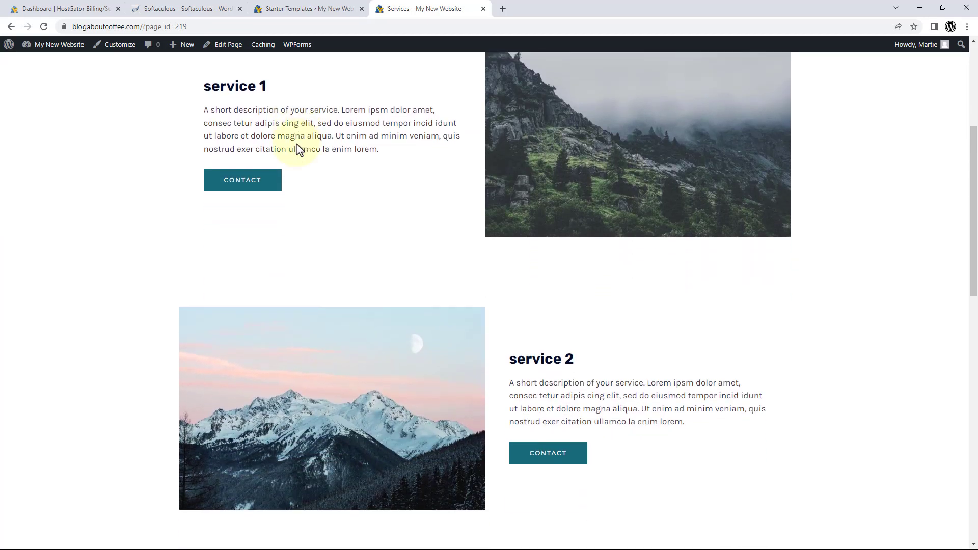
scroll(299, 150, down, 1)
scroll(299, 149, up, 6)
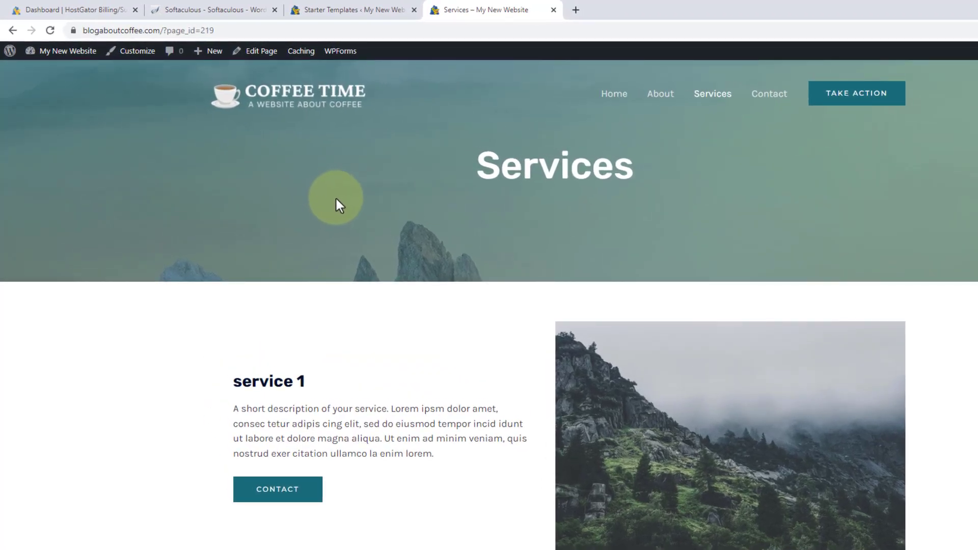
Trash the Services page from the Dashboard's All Pages list.
click(67, 56)
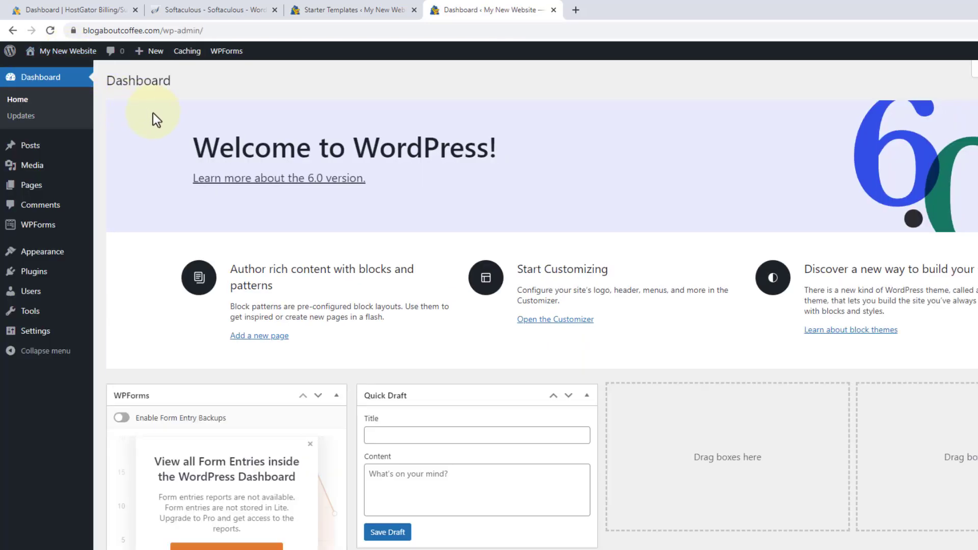
click(41, 187)
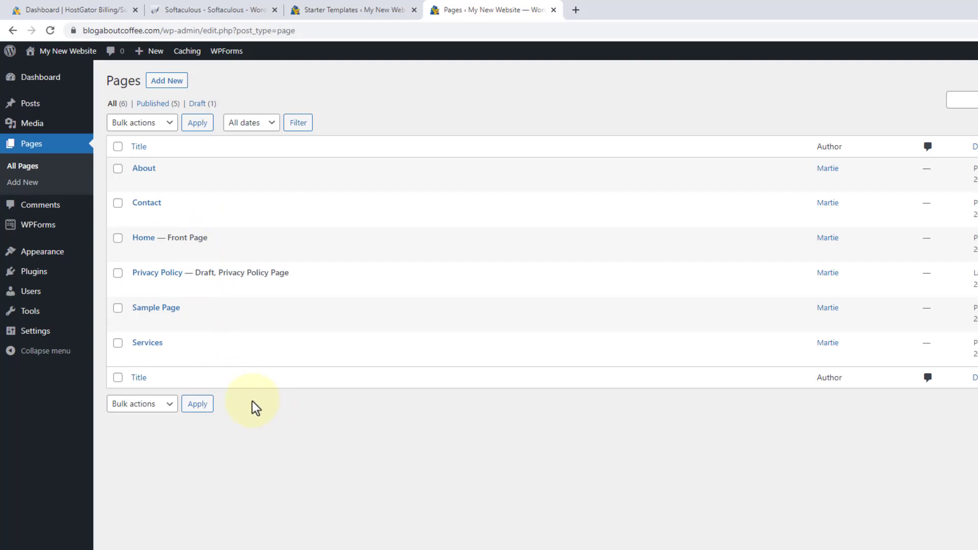
mouse_move(203, 345)
click(199, 357)
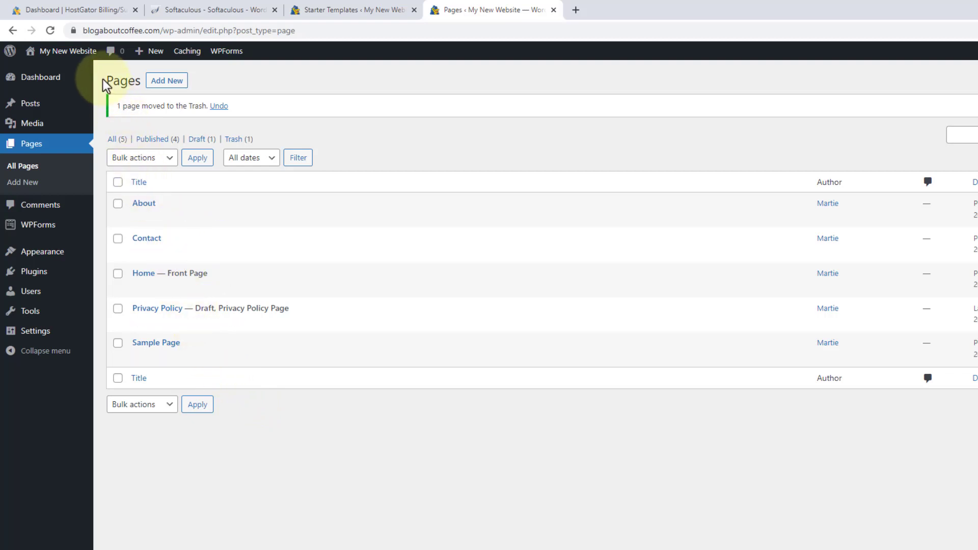
Check the live site's menu without Services, then return to the Dashboard.
click(80, 53)
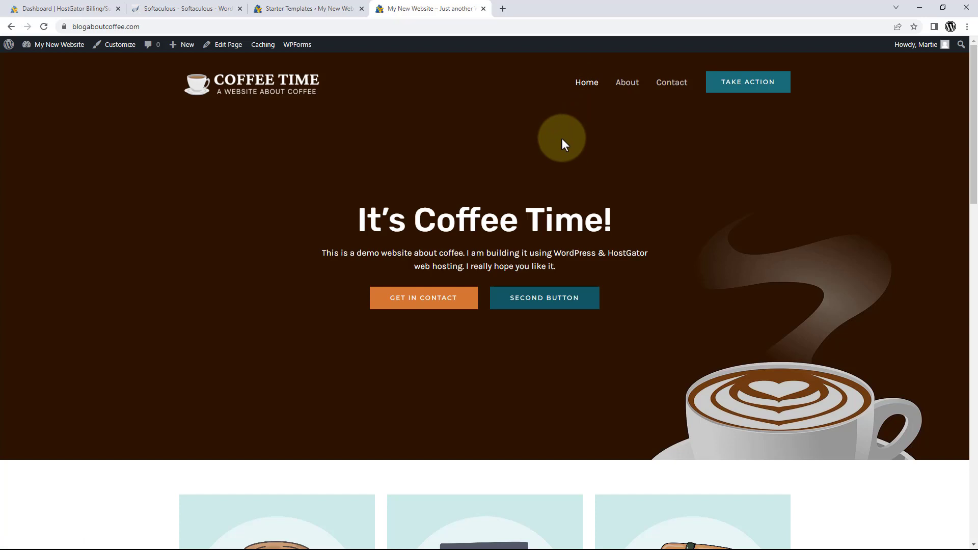
click(58, 47)
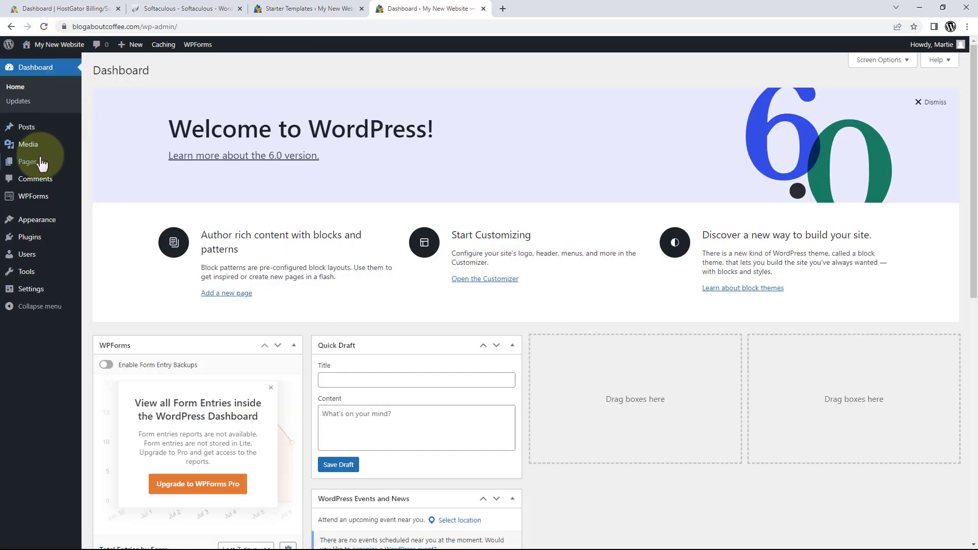
mouse_move(32, 167)
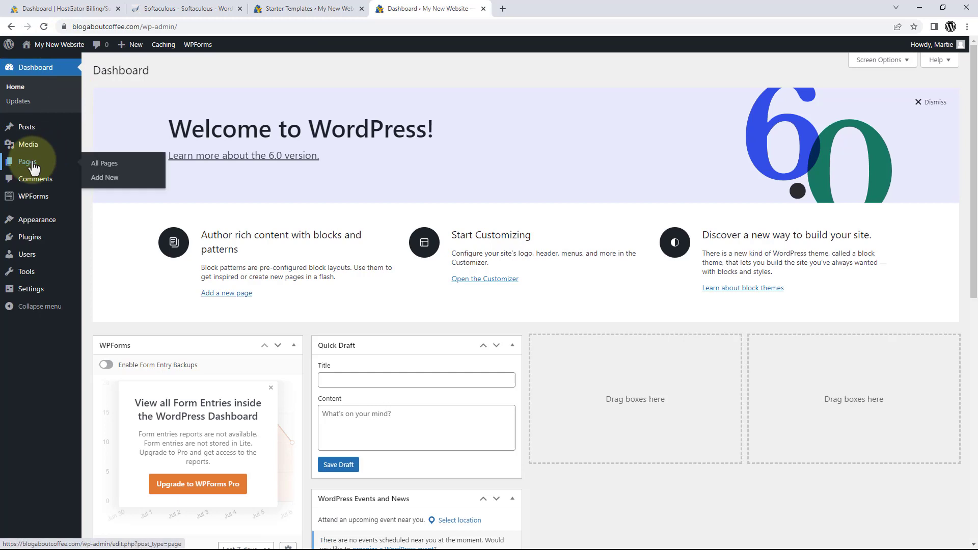
Create a new page titled 'Types Of Coffee' and preview it in a new tab.
click(108, 180)
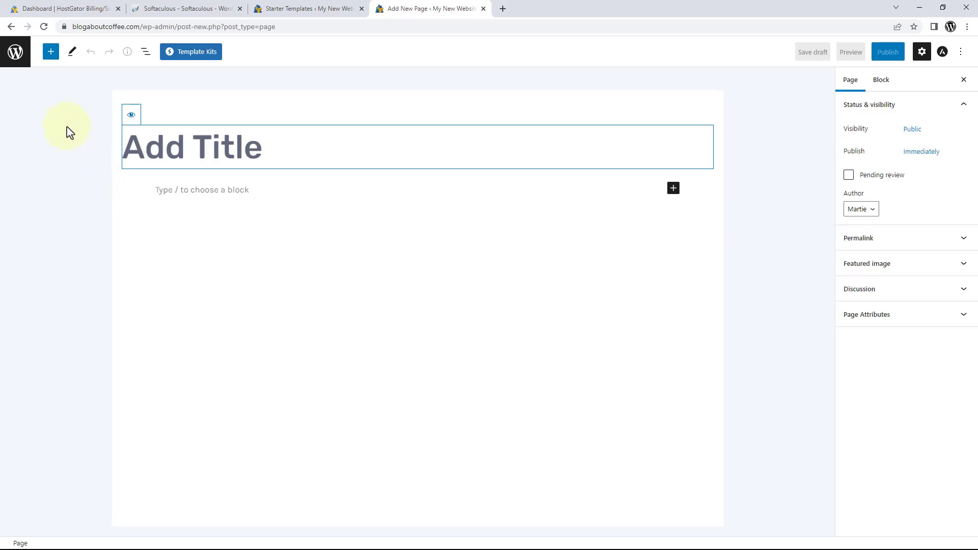
click(68, 122)
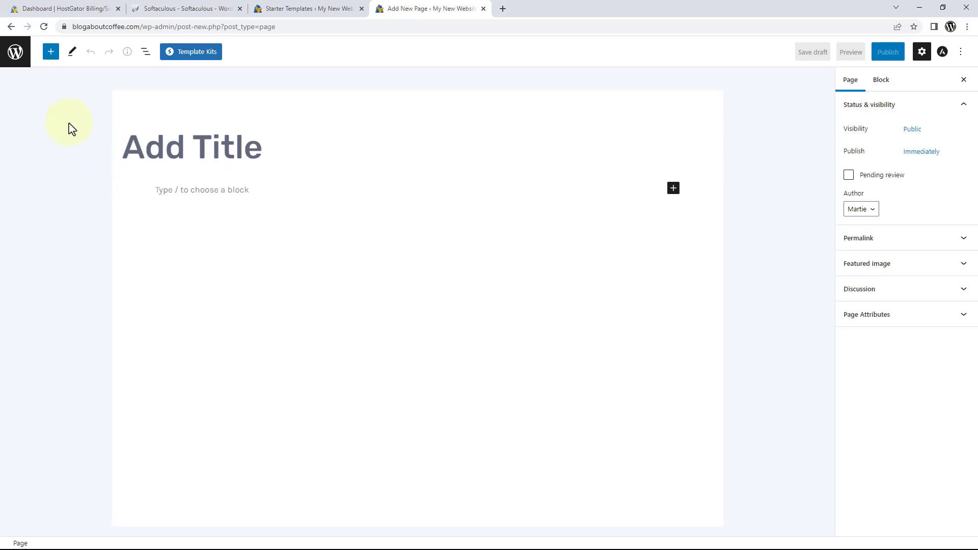
click(131, 146)
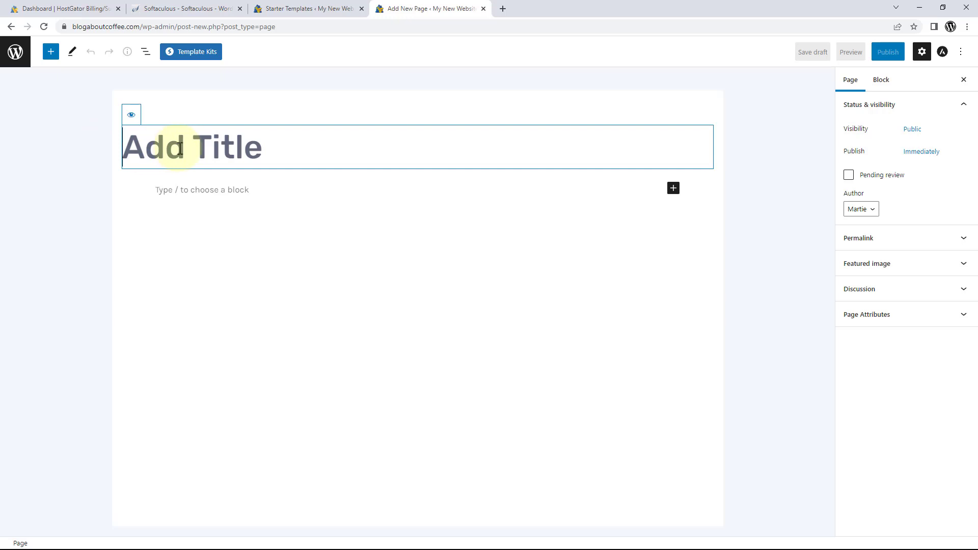
text(Types O)
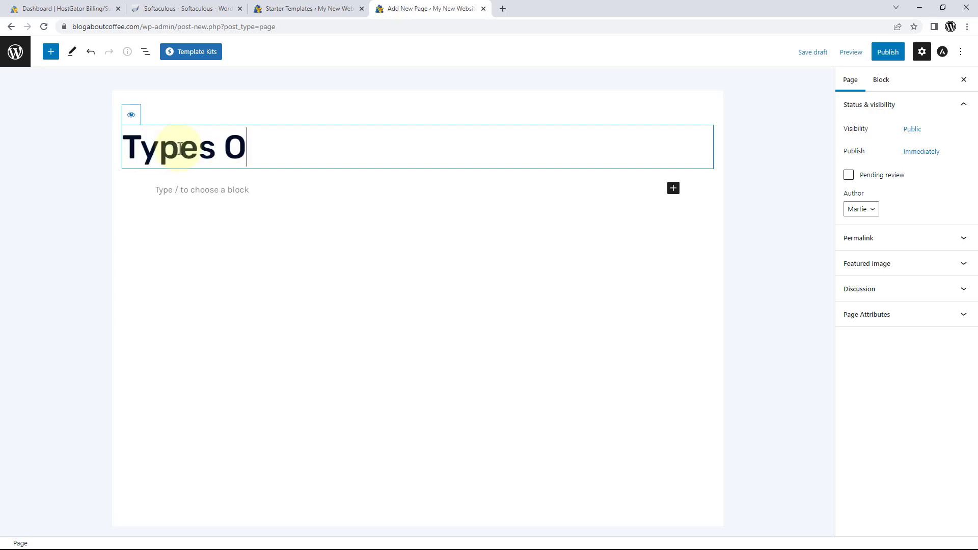
text(f Coffee)
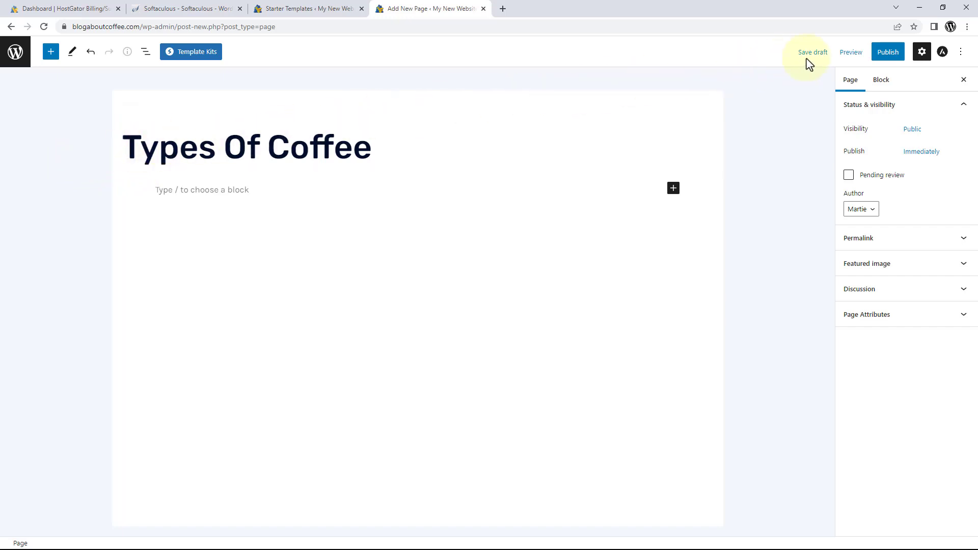
click(846, 55)
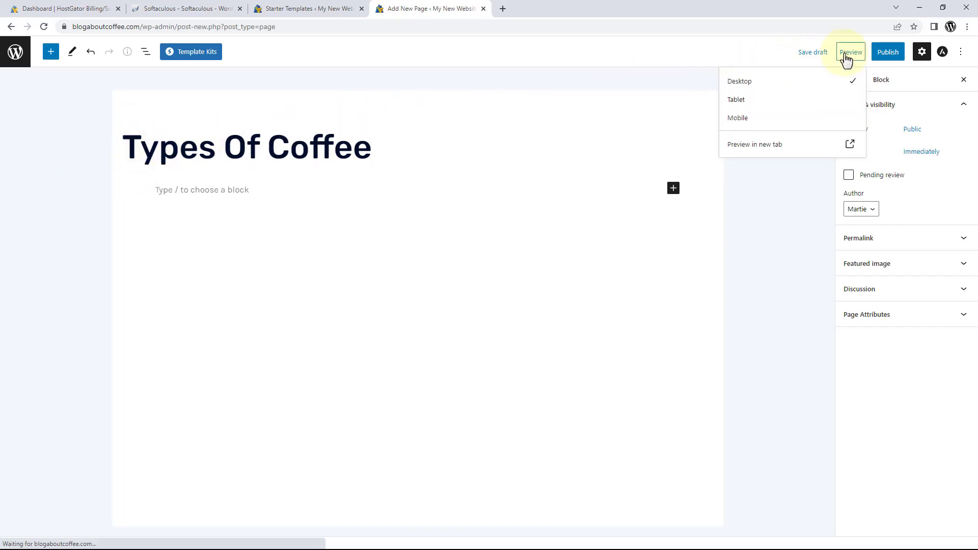
click(775, 143)
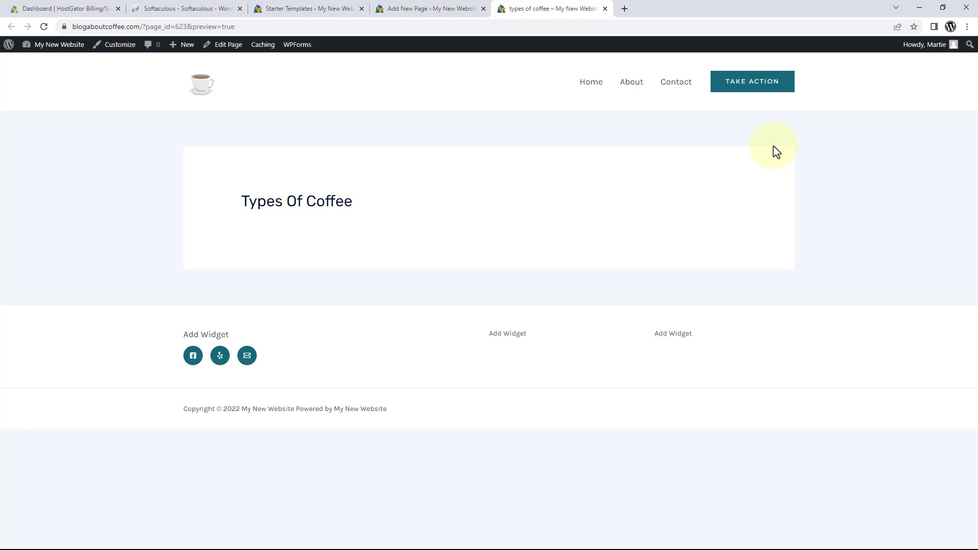
Give the Types Of Coffee page a Full Width / Contained Astra layout with No Sidebar.
click(605, 9)
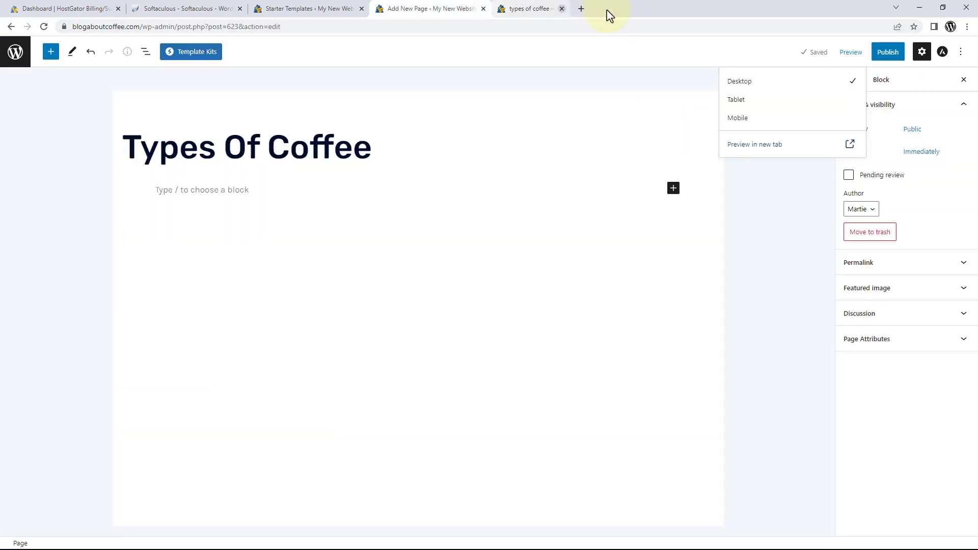
click(655, 105)
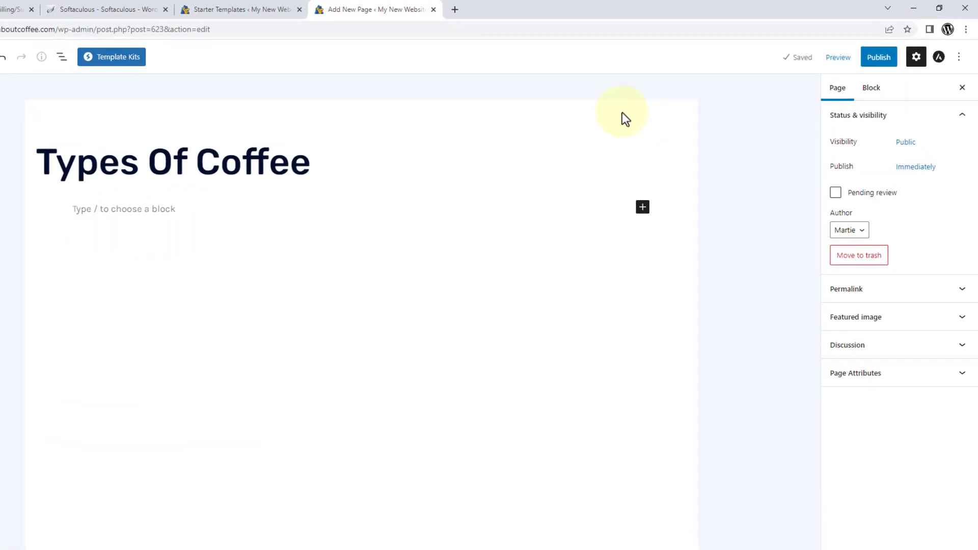
click(939, 60)
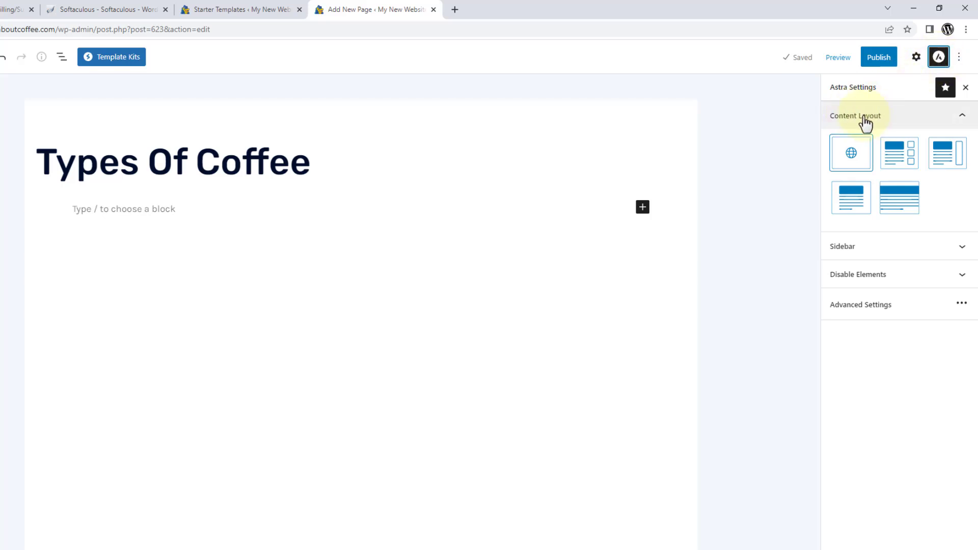
click(851, 208)
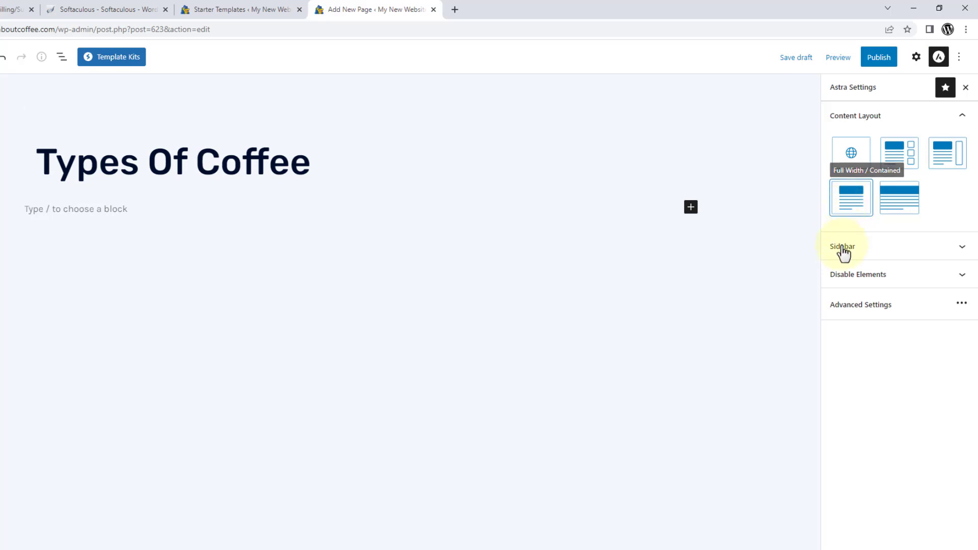
click(881, 257)
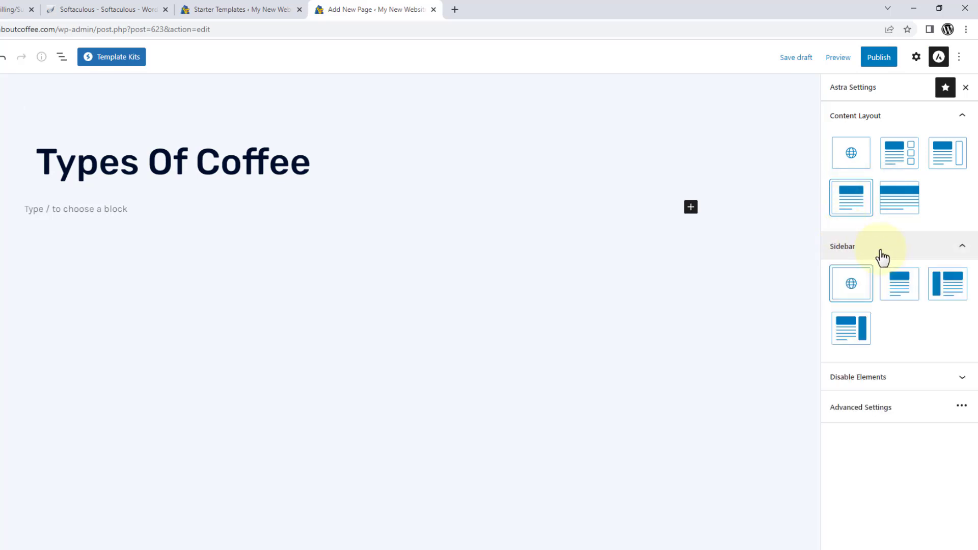
click(898, 291)
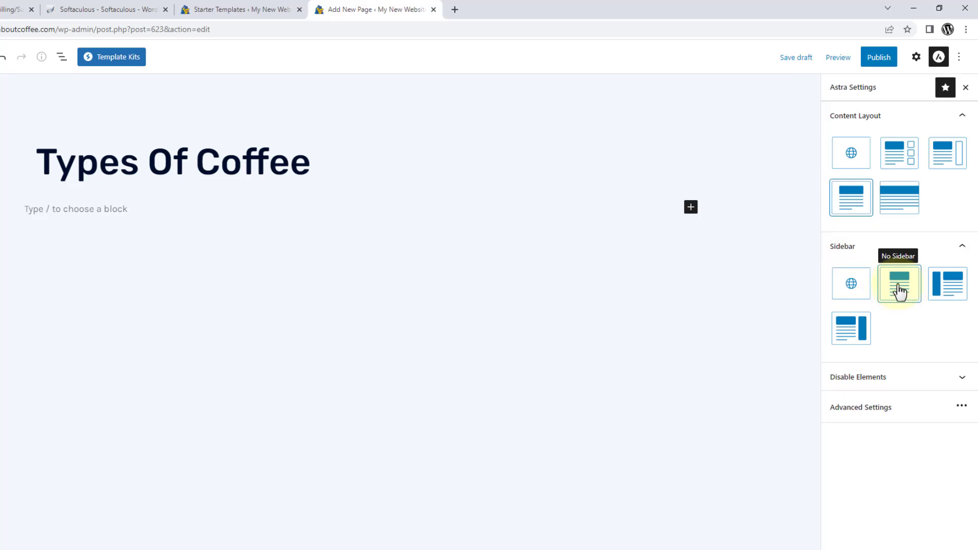
click(880, 414)
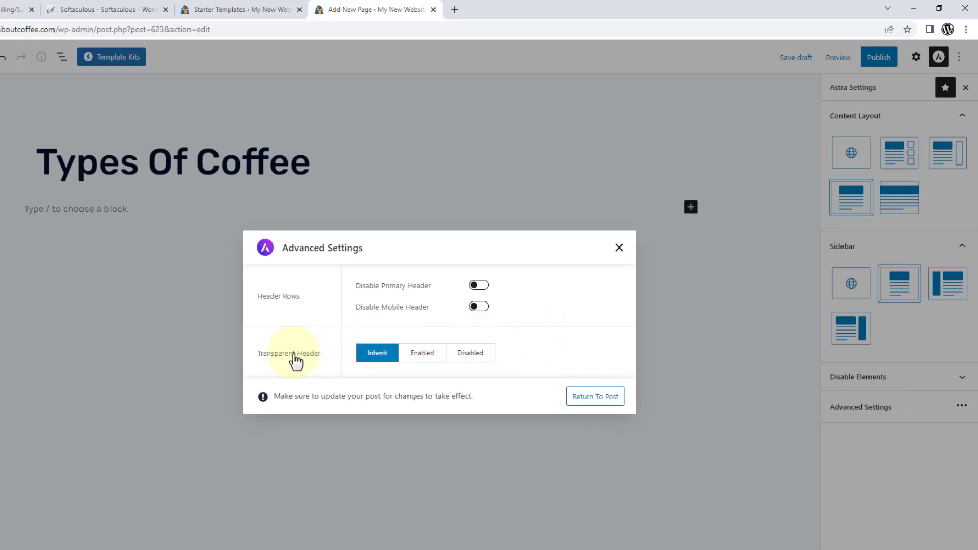
Set Transparent Header to Enabled in the page's Astra Advanced Settings.
click(417, 362)
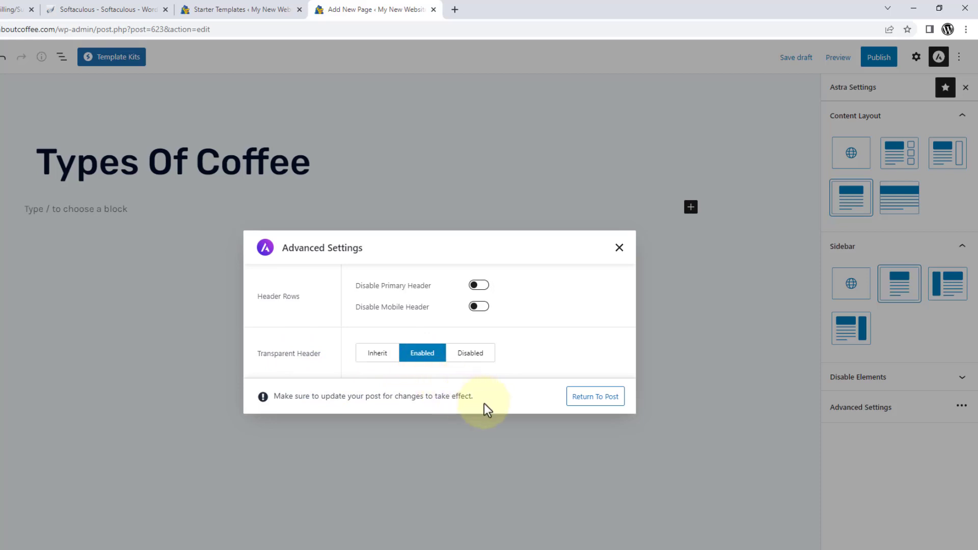
click(595, 397)
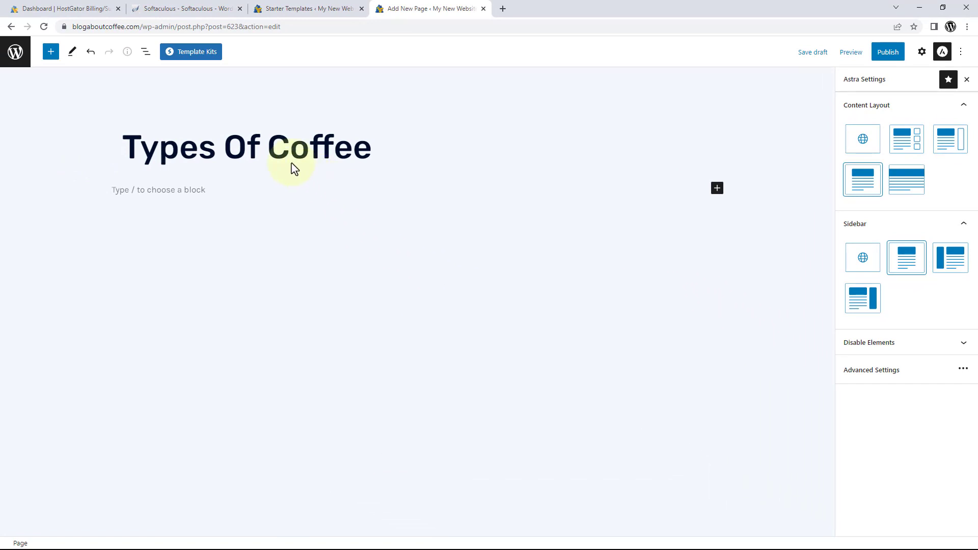
Disable the Types Of Coffee page title and save the page as a draft.
click(264, 145)
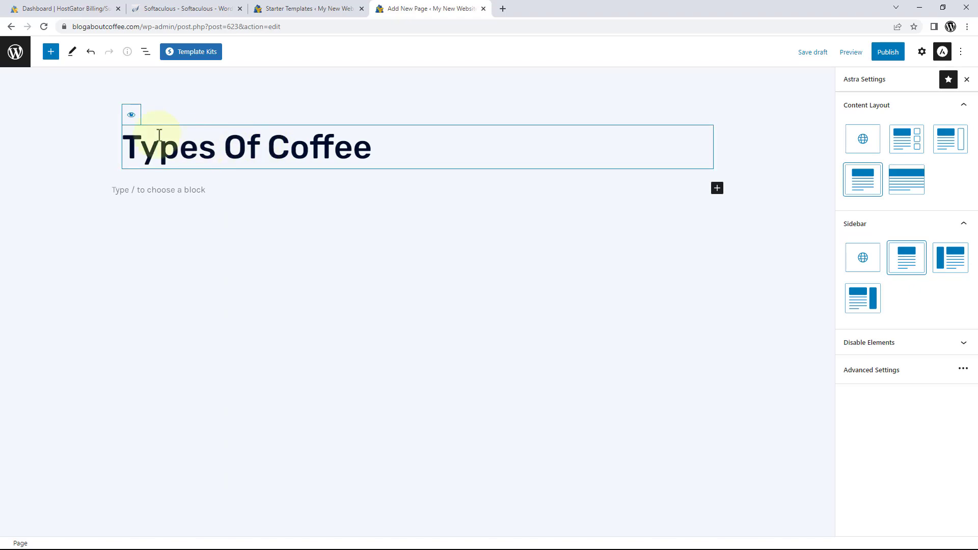
click(131, 117)
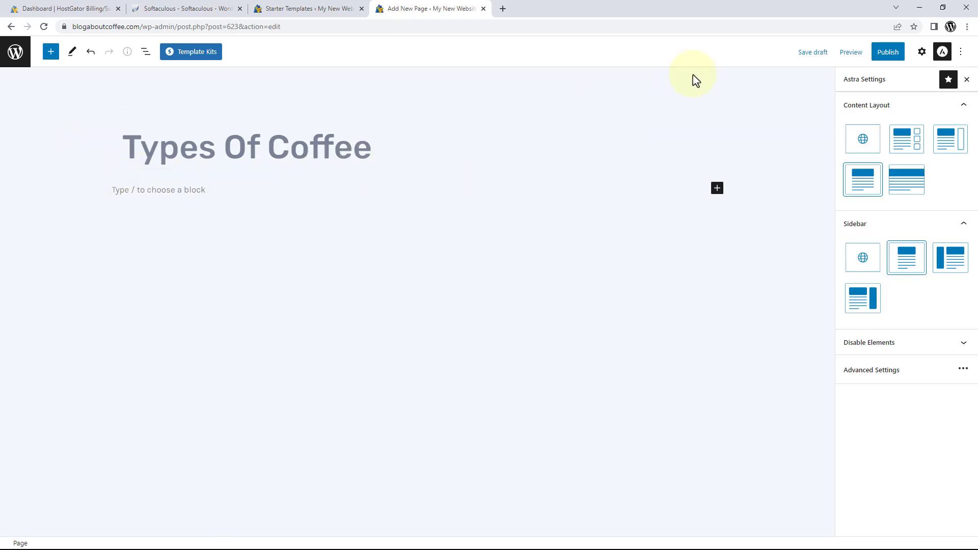
click(812, 53)
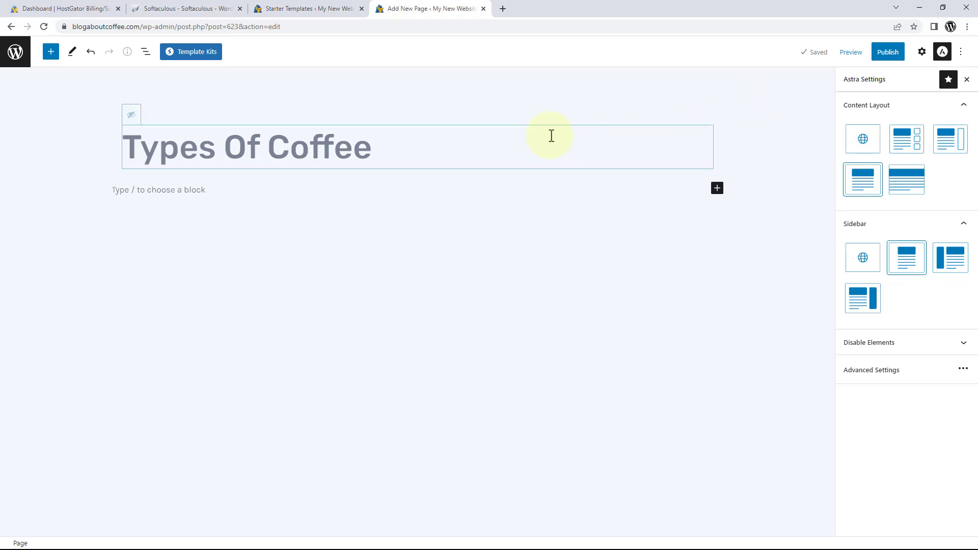
click(208, 57)
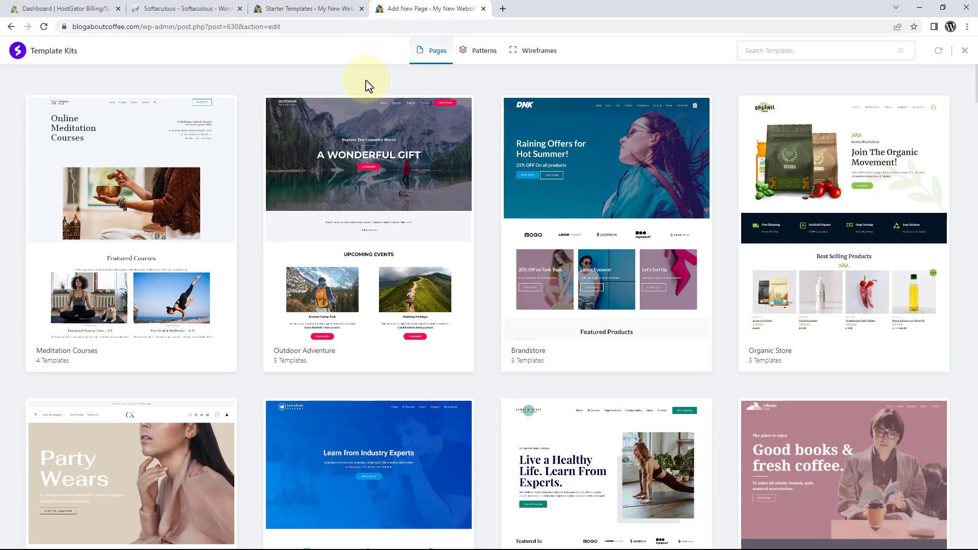
scroll(366, 83, down, 8)
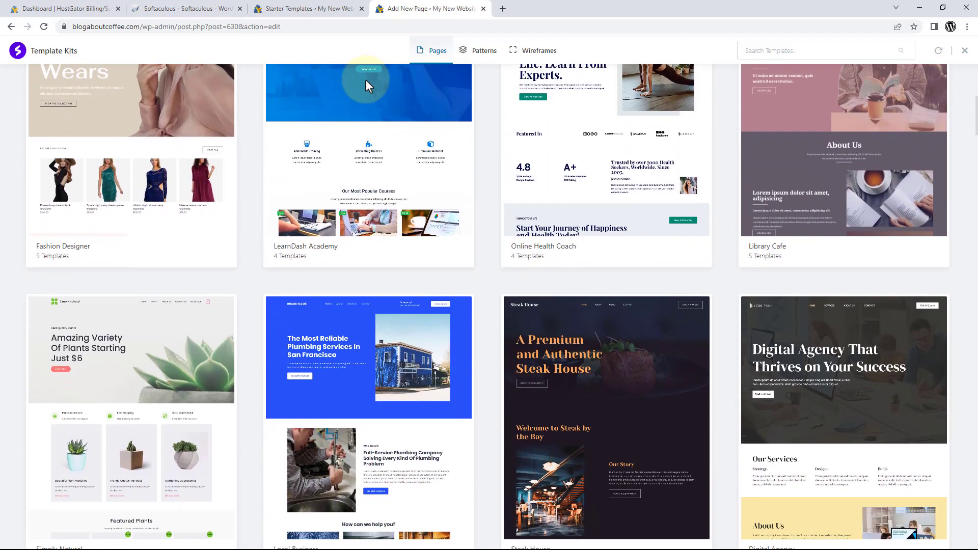
scroll(365, 79, down, 4)
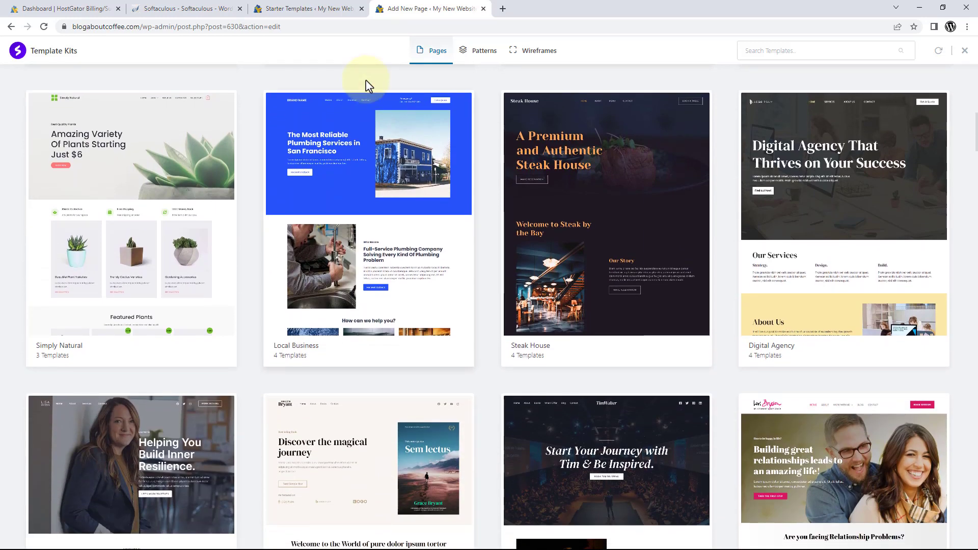
click(358, 161)
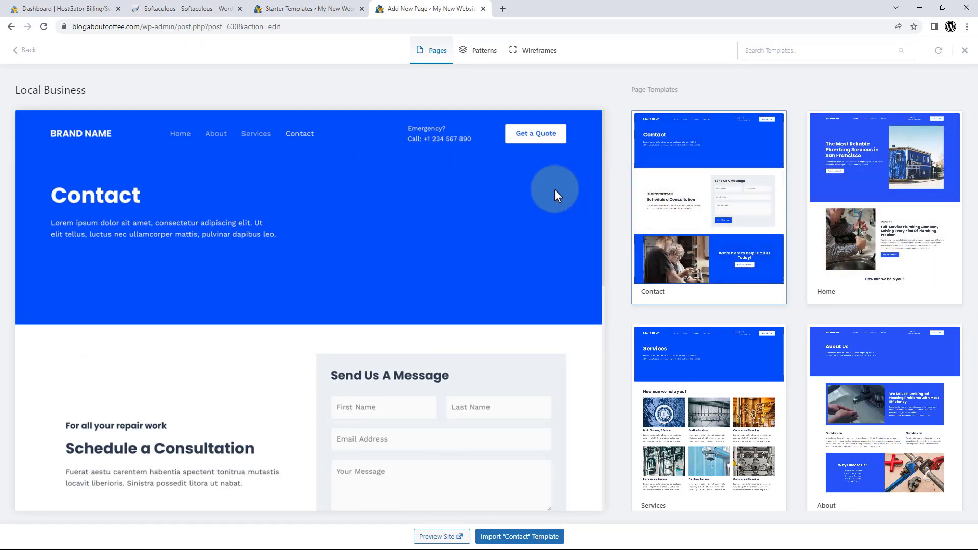
scroll(535, 204, down, 2)
scroll(535, 204, down, 5)
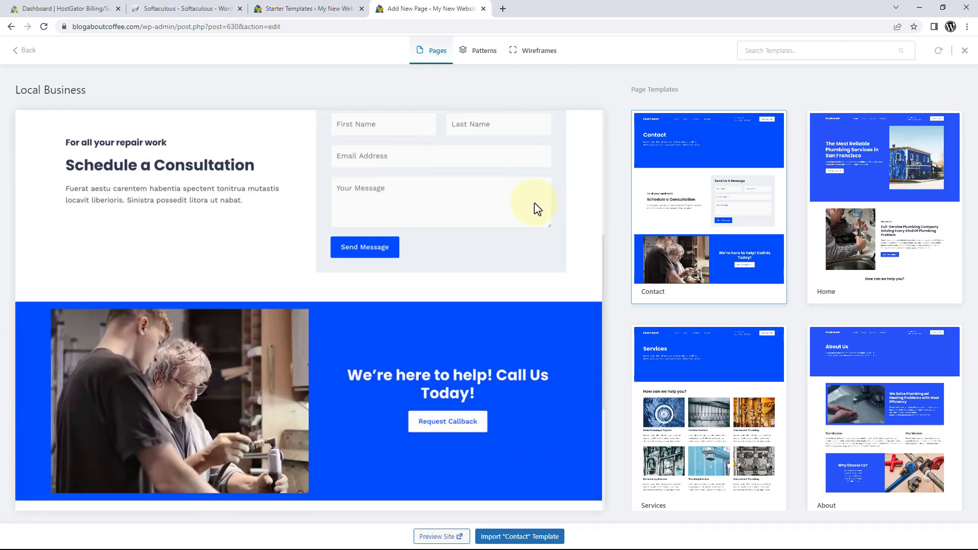
scroll(534, 203, up, 9)
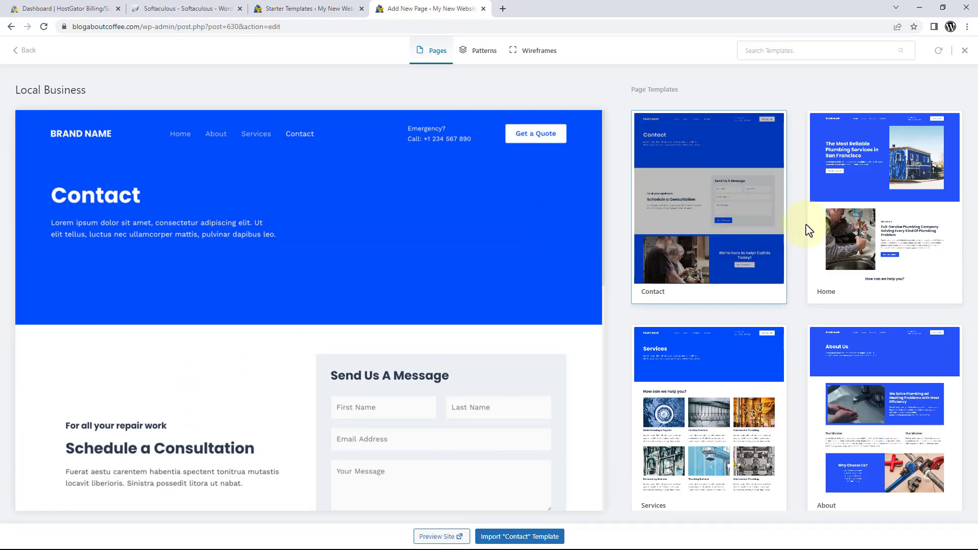
click(838, 229)
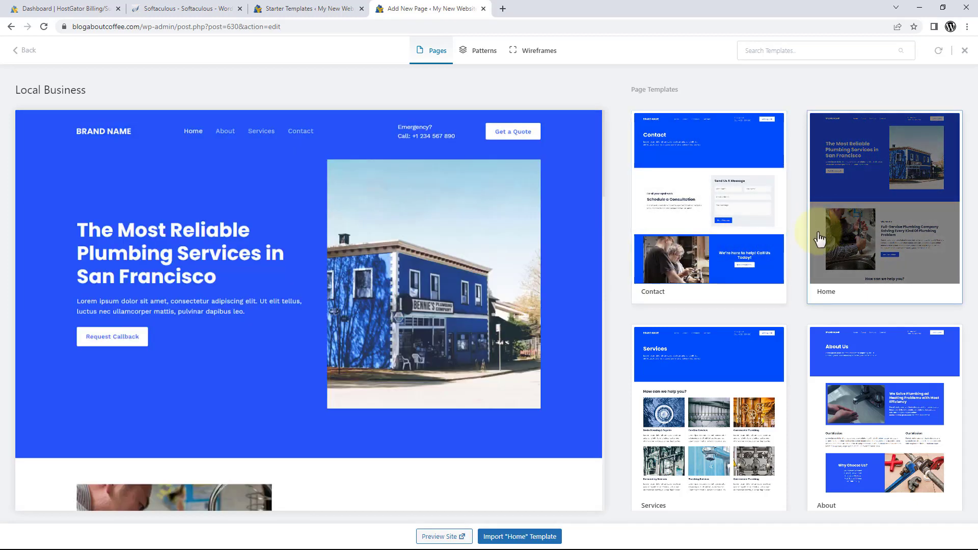
click(742, 349)
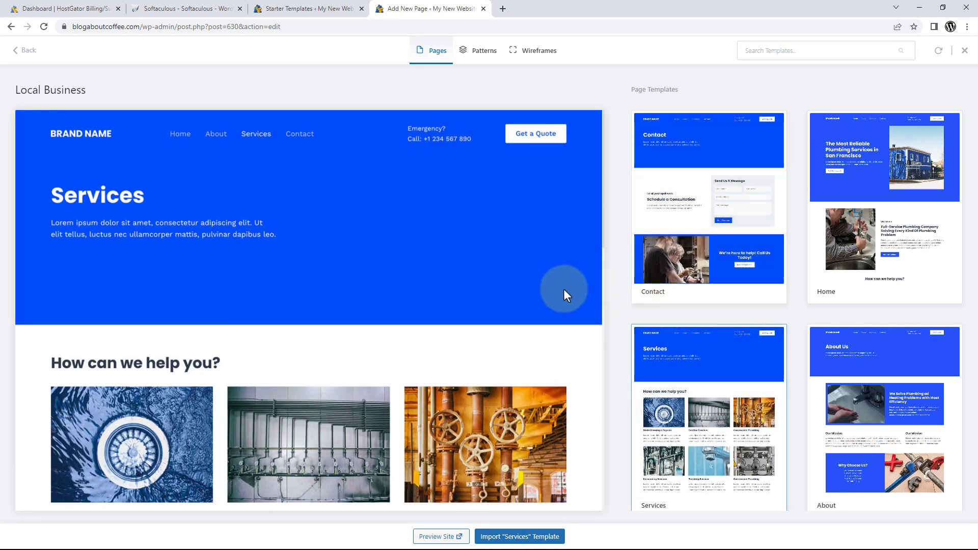
scroll(560, 290, down, 4)
scroll(554, 296, down, 2)
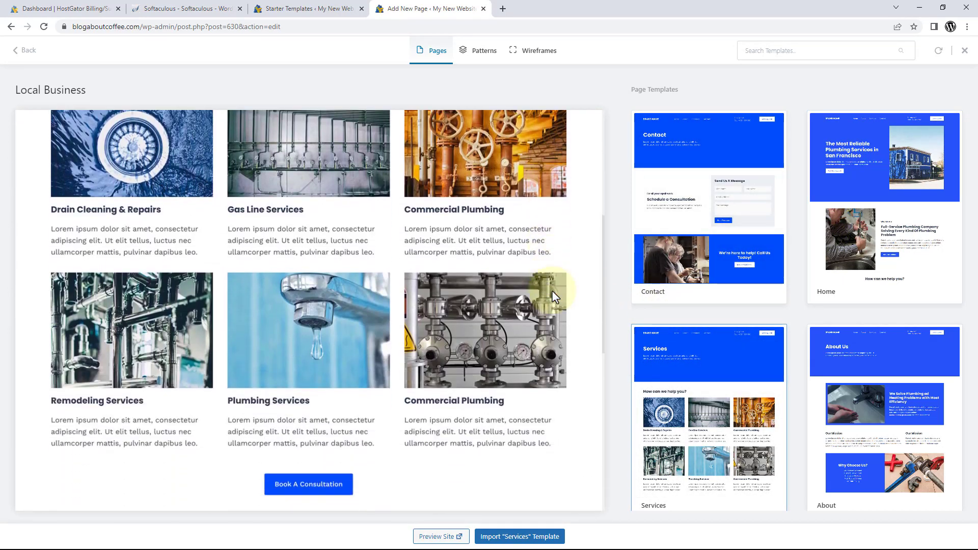
scroll(551, 290, up, 7)
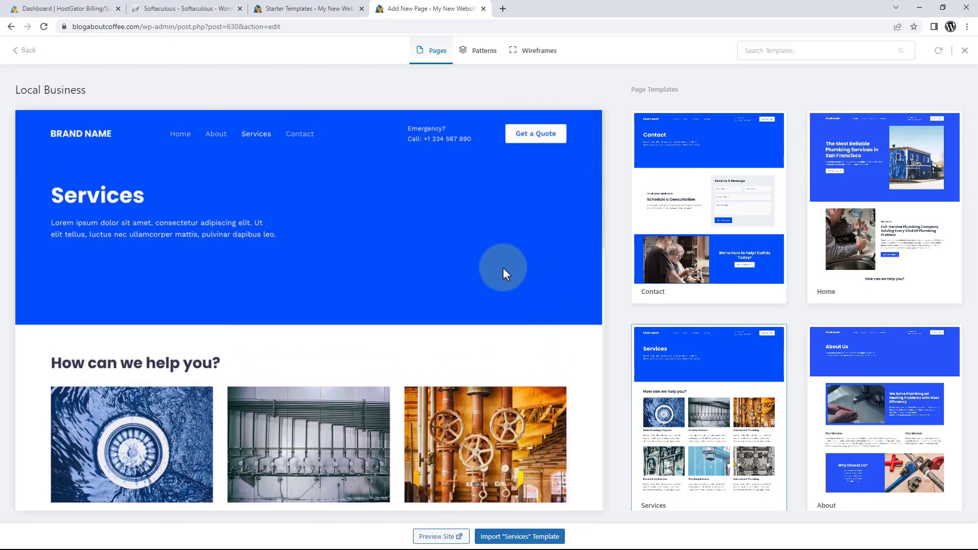
click(28, 51)
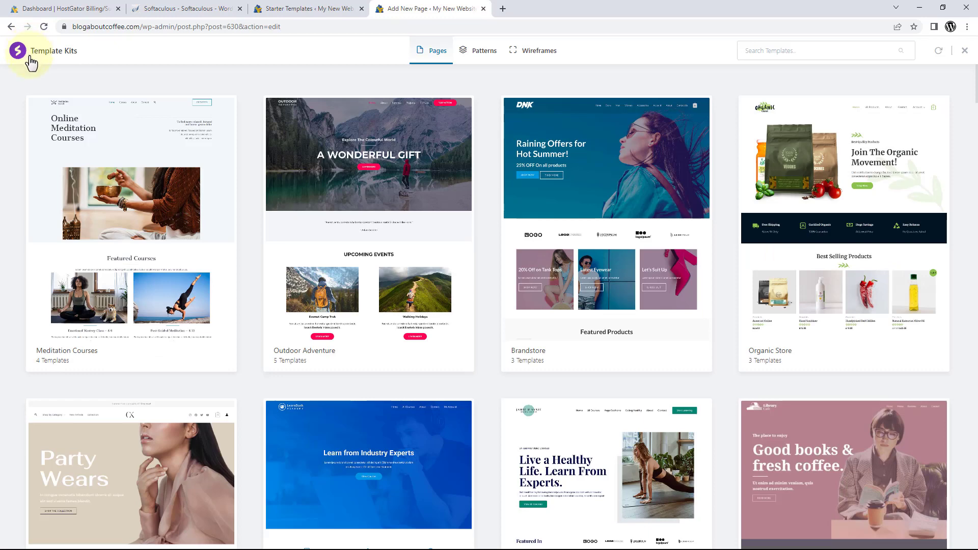
Import the Outdoor Adventure kit's 'About' page template into the page.
click(289, 206)
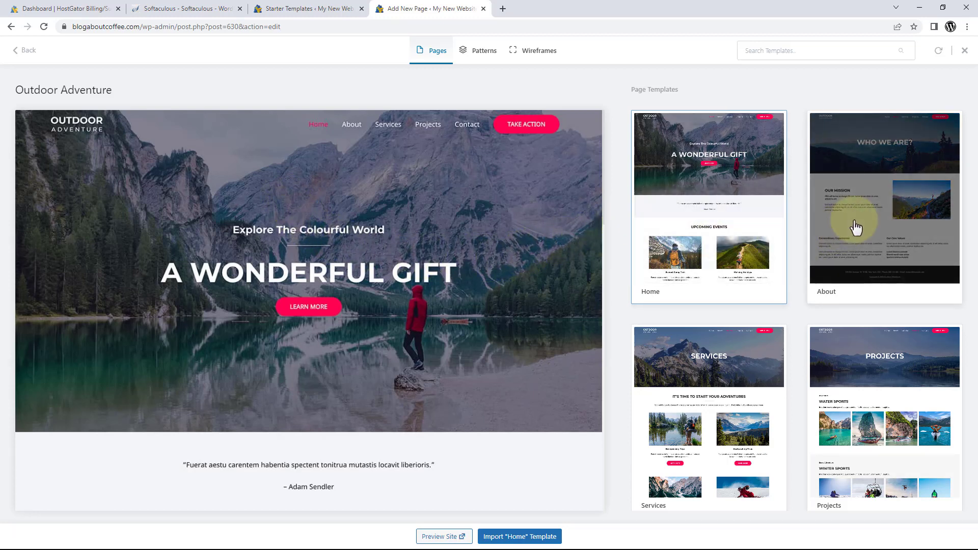
click(855, 228)
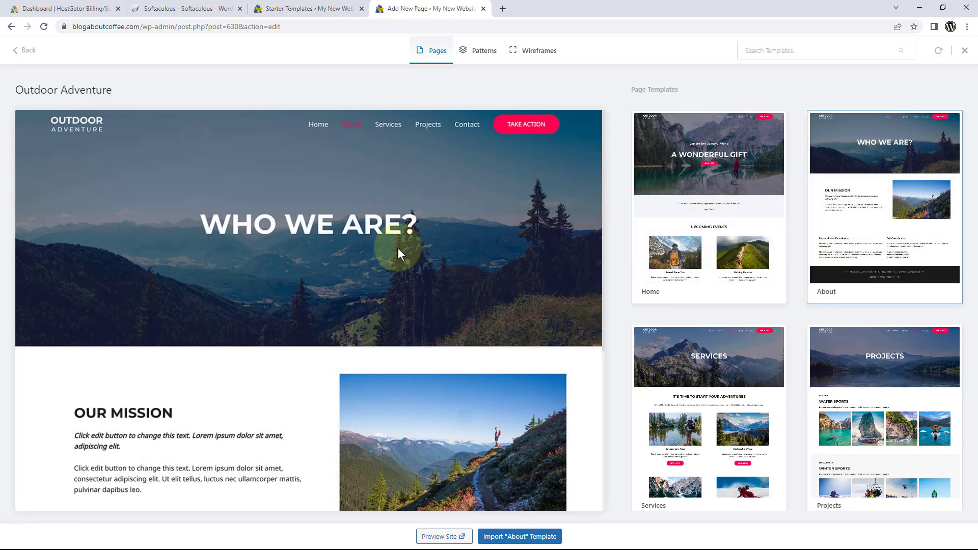
scroll(438, 239, down, 5)
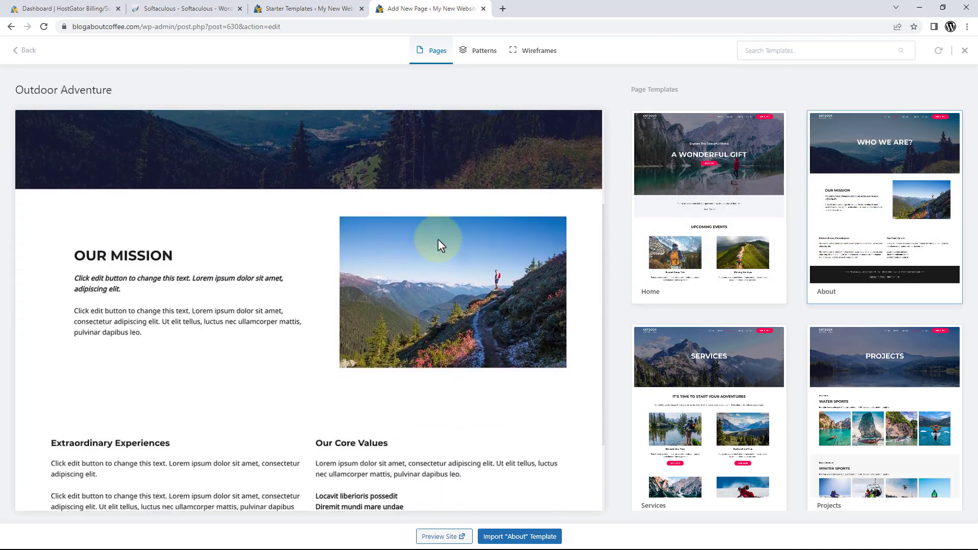
scroll(438, 240, up, 5)
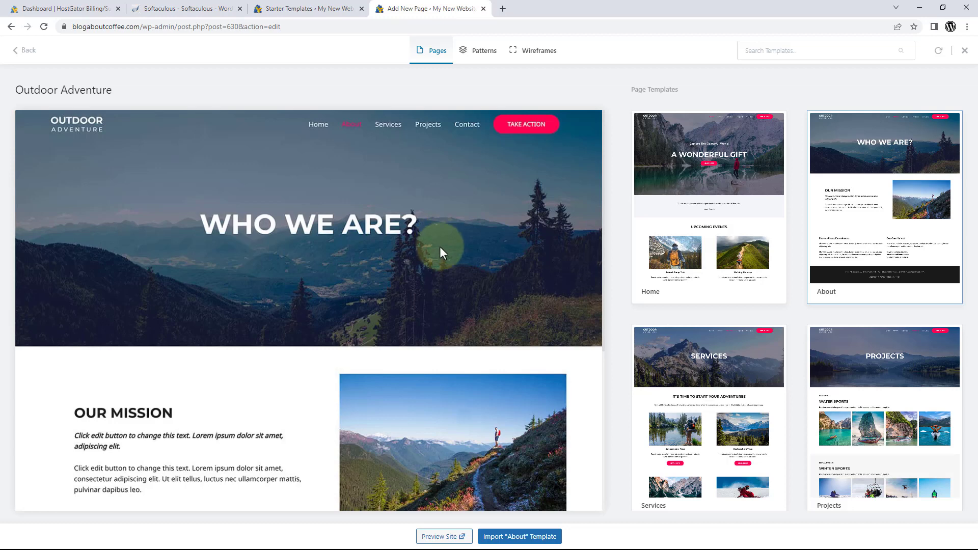
click(514, 537)
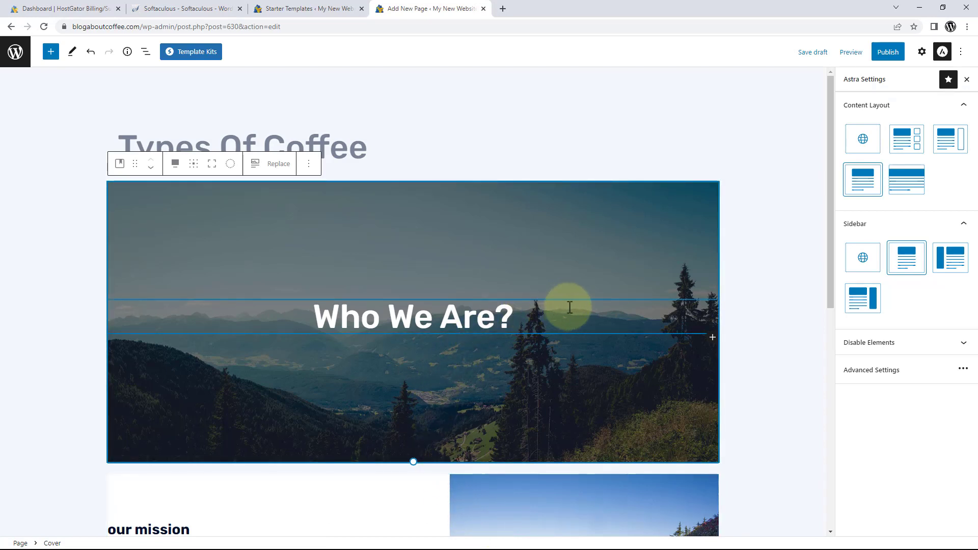
Scroll through the imported cover, 'our mission' and 'our core values' sections.
scroll(567, 308, down, 5)
scroll(568, 307, down, 3)
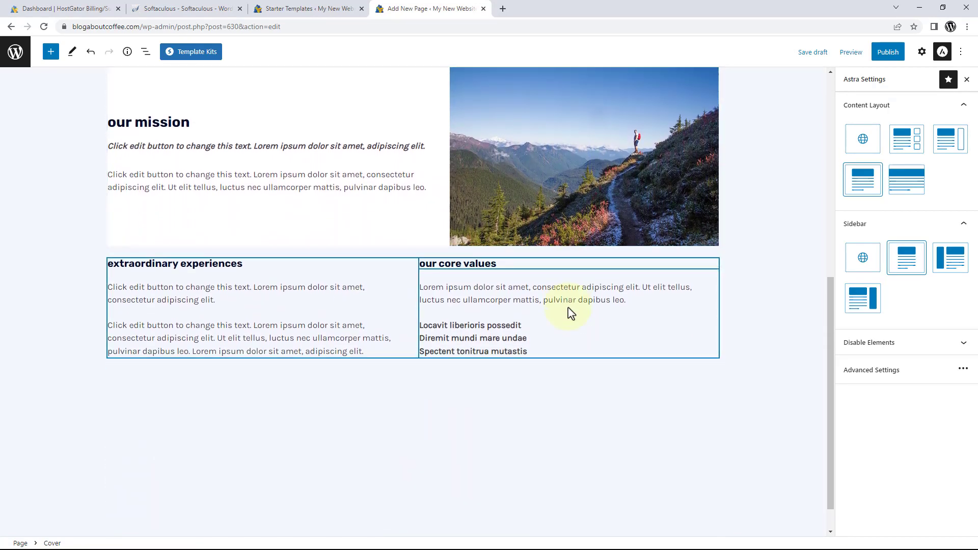
scroll(567, 307, up, 4)
scroll(567, 307, up, 4)
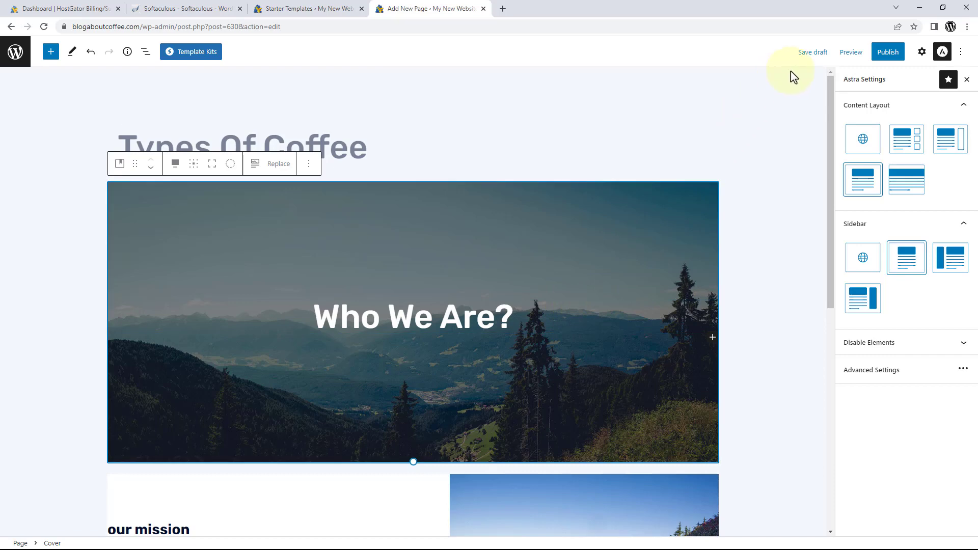
click(844, 56)
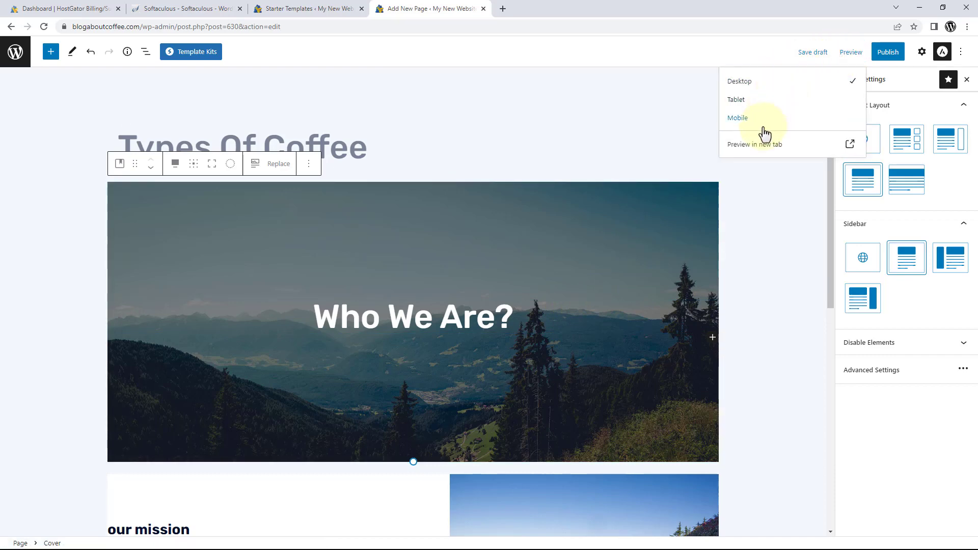
click(762, 149)
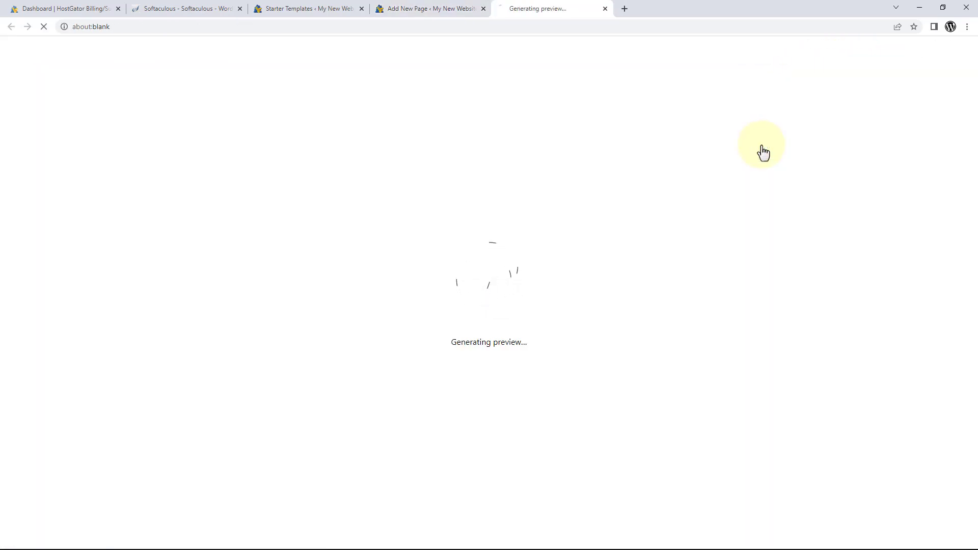
scroll(763, 151, down, 7)
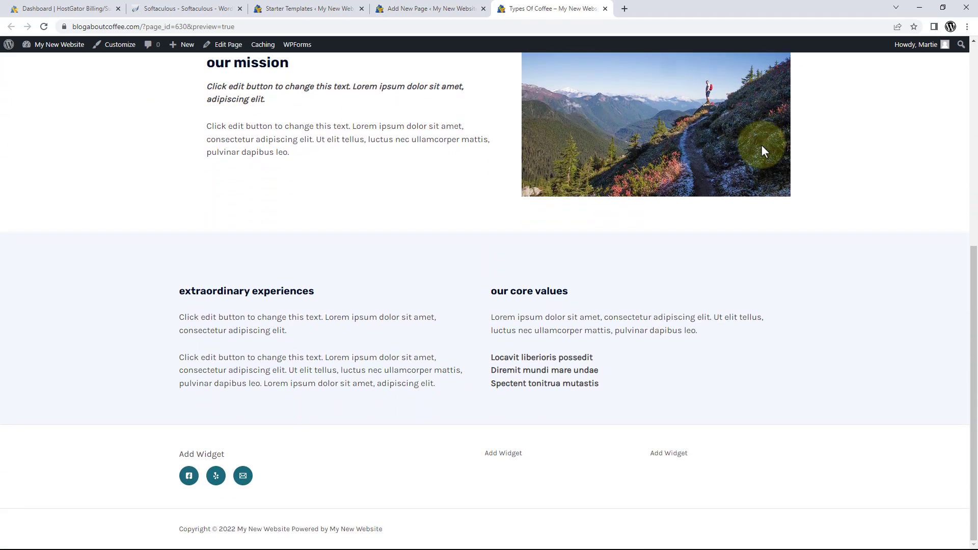
scroll(761, 146, up, 5)
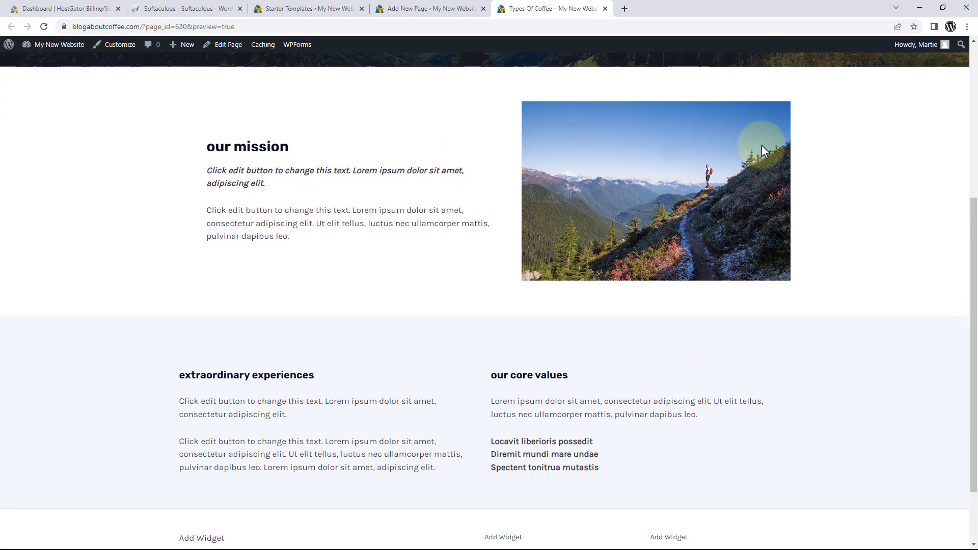
scroll(763, 152, up, 1)
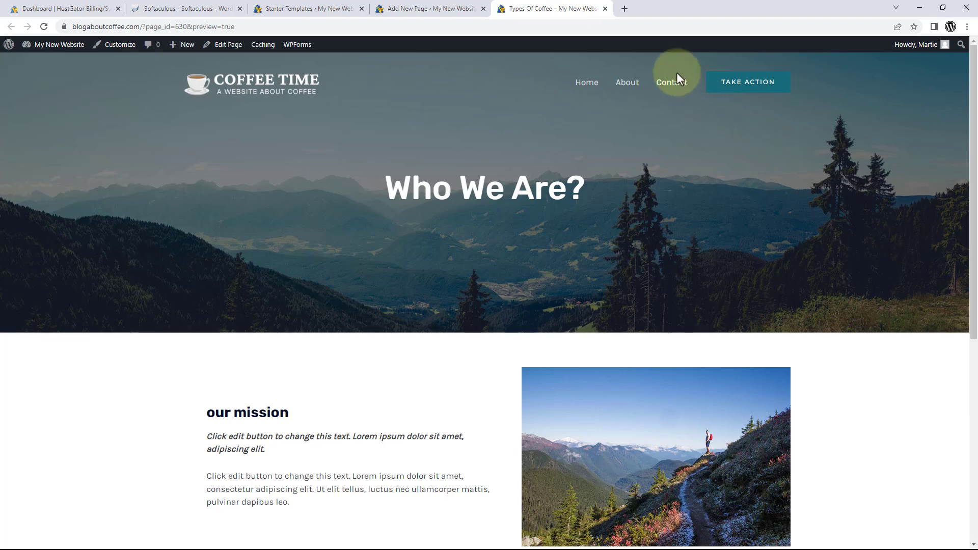
click(605, 8)
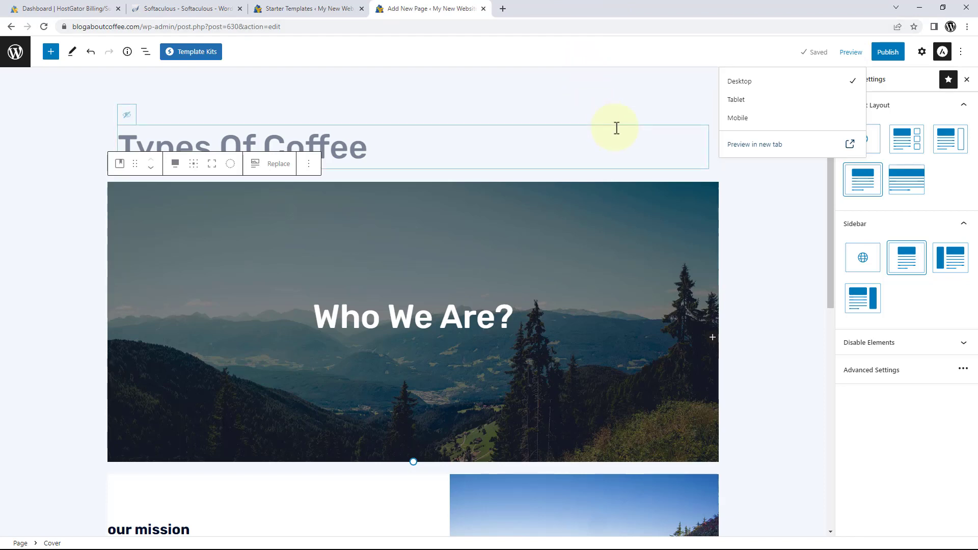
Scroll over the Types Of Coffee page, then bring up its pre-publish panel.
click(642, 199)
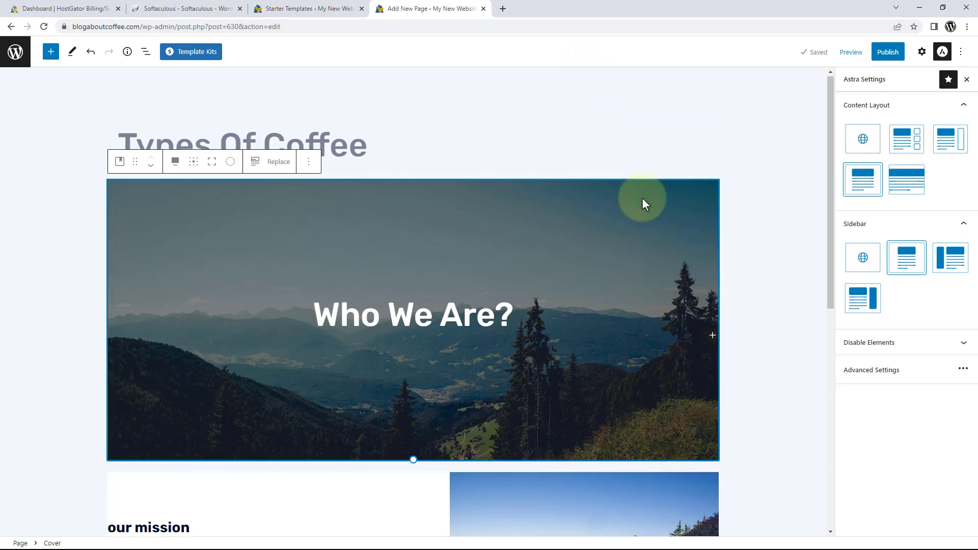
scroll(641, 200, down, 5)
scroll(643, 202, down, 2)
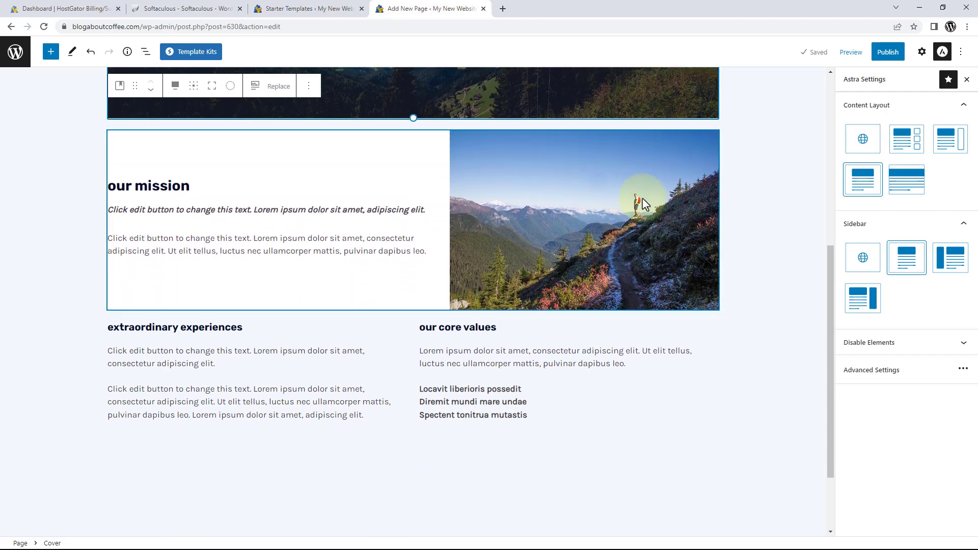
scroll(641, 197, up, 5)
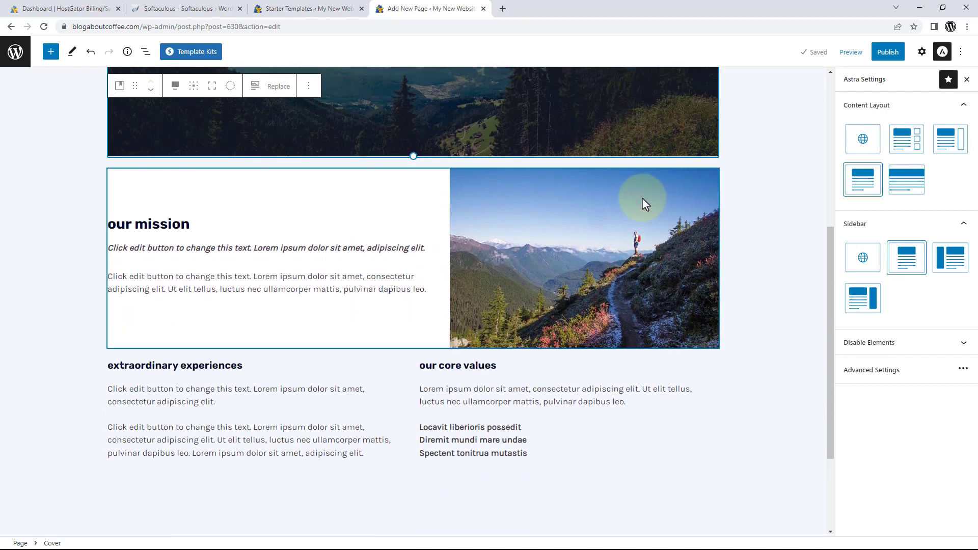
scroll(644, 199, up, 2)
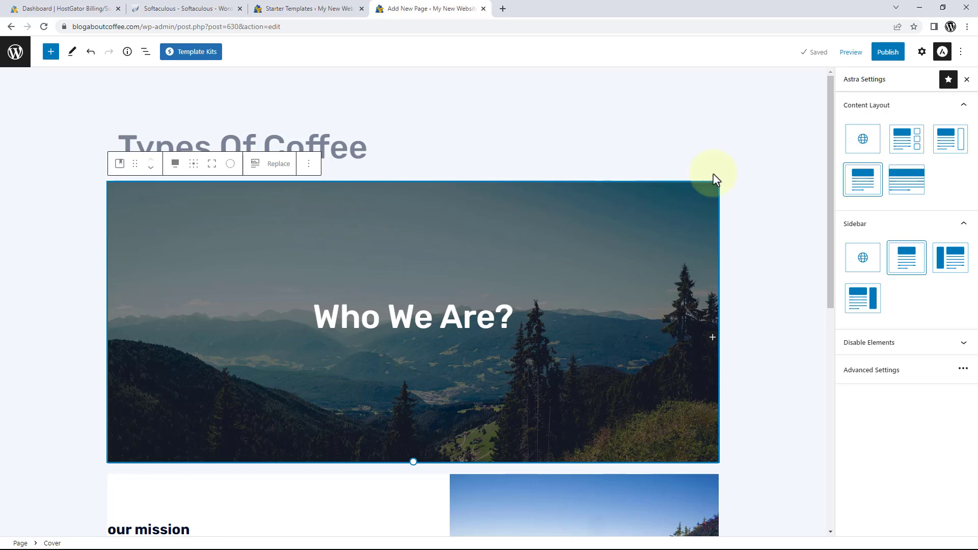
click(884, 57)
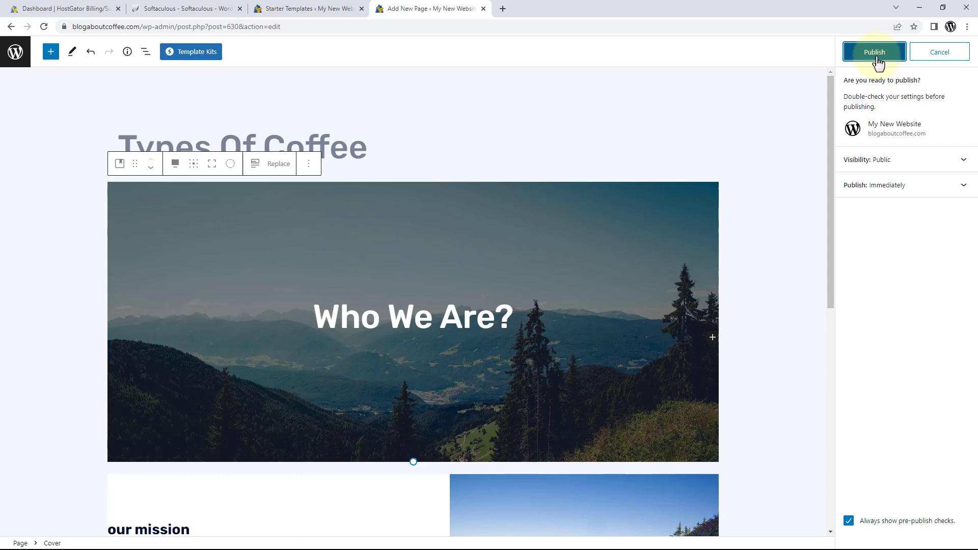
Publish Types Of Coffee and view the live page.
click(879, 60)
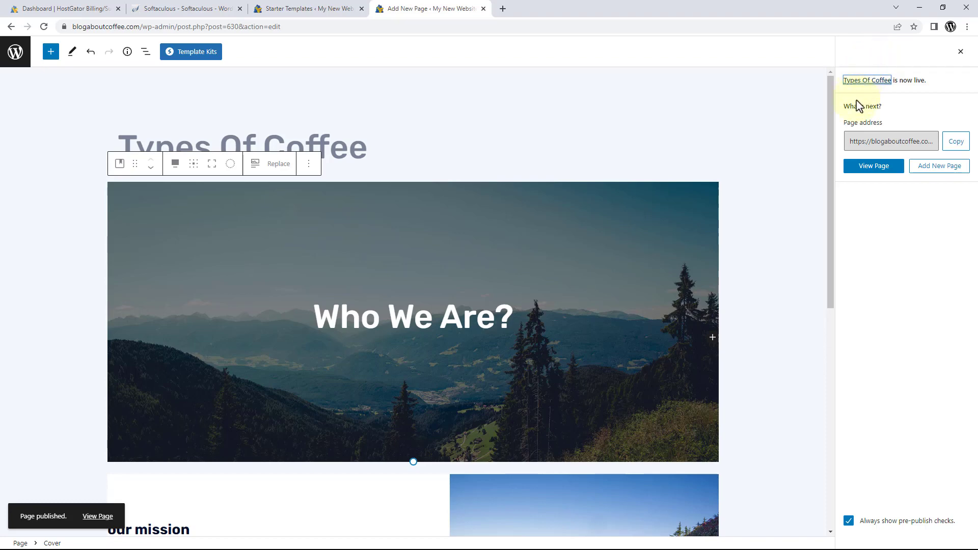
click(867, 171)
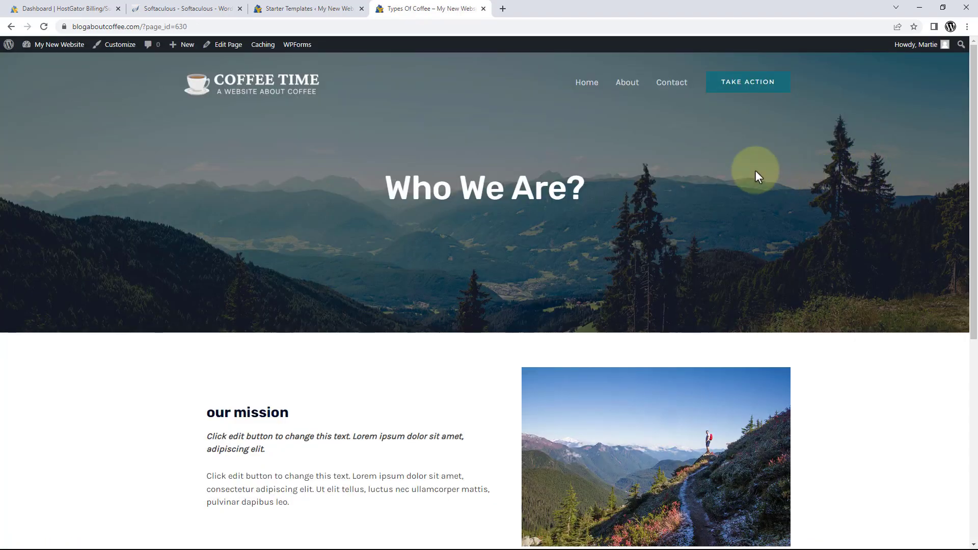
Scroll through the published Types Of Coffee page, then launch the Customizer.
scroll(629, 182, down, 5)
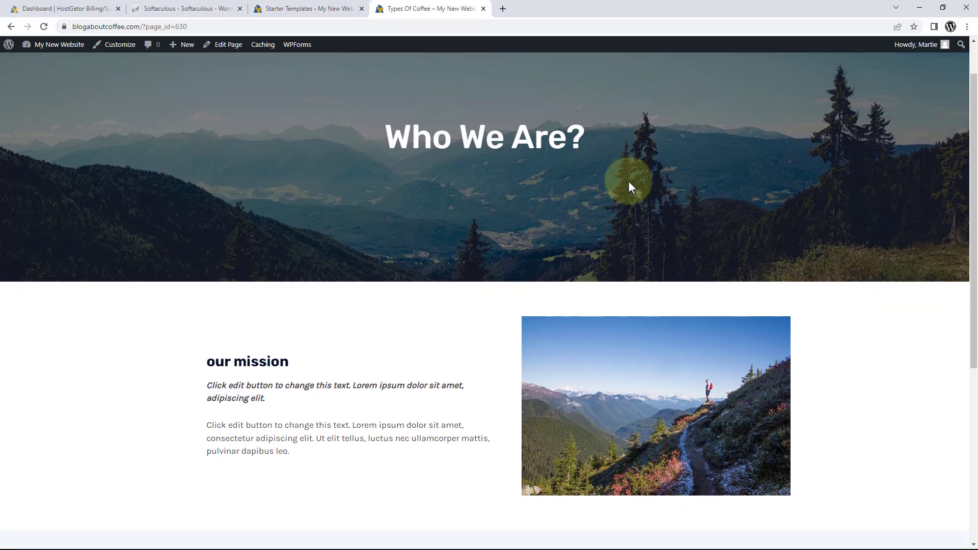
scroll(630, 187, down, 2)
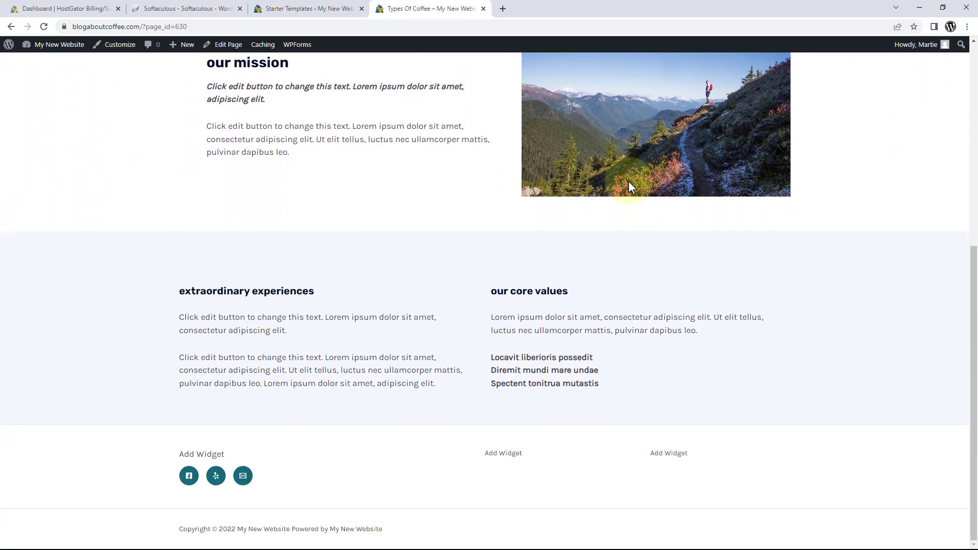
scroll(627, 181, up, 4)
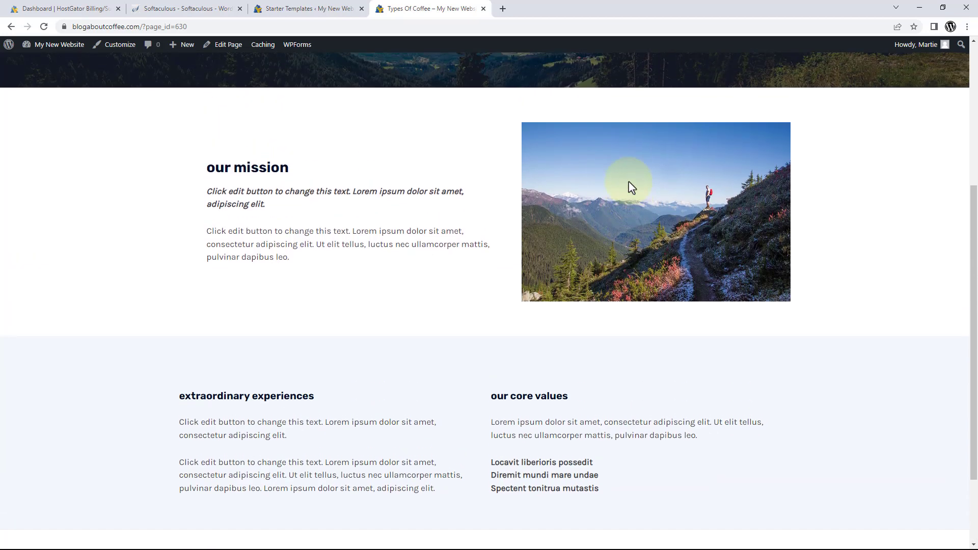
scroll(629, 186, up, 3)
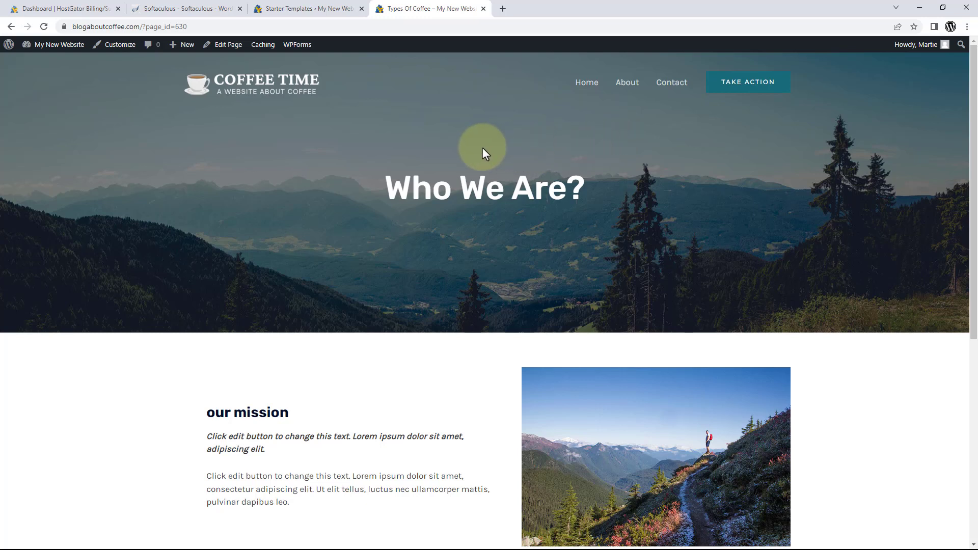
click(123, 49)
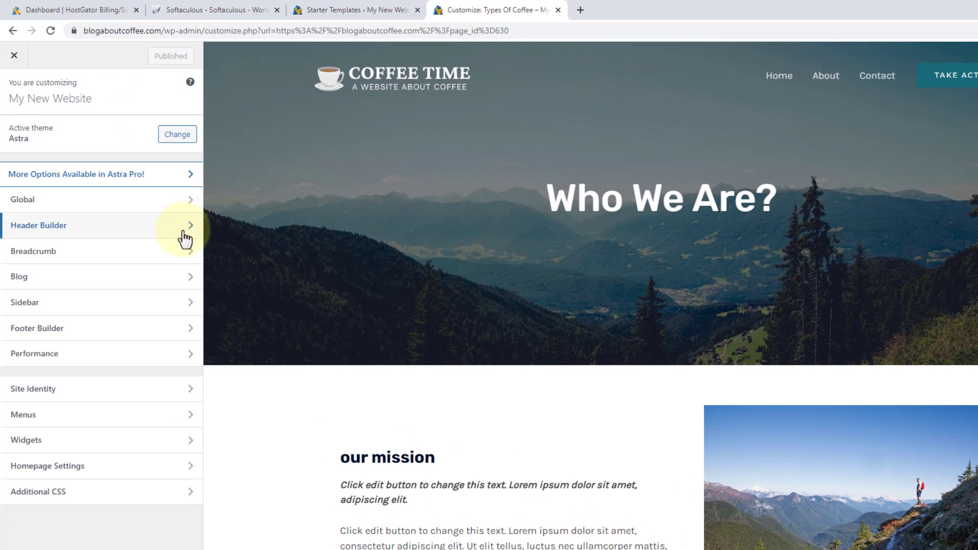
Delete the 'Services (Invalid)' item from the Primary Menu in the Customizer.
click(103, 418)
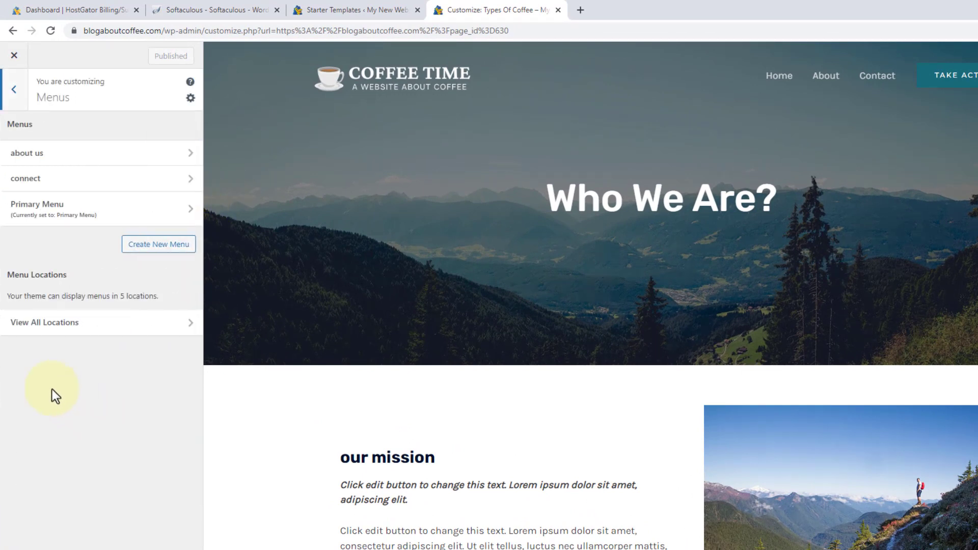
click(83, 219)
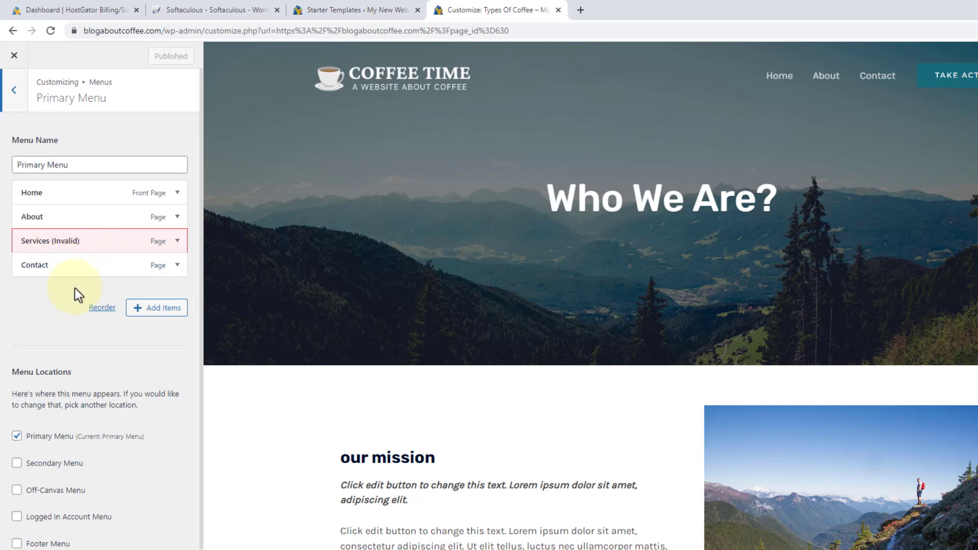
click(93, 244)
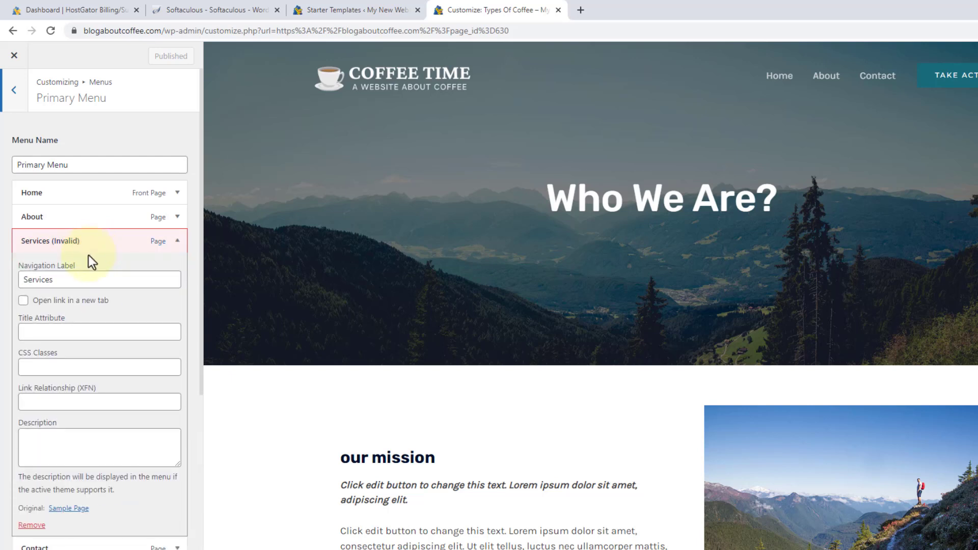
click(35, 521)
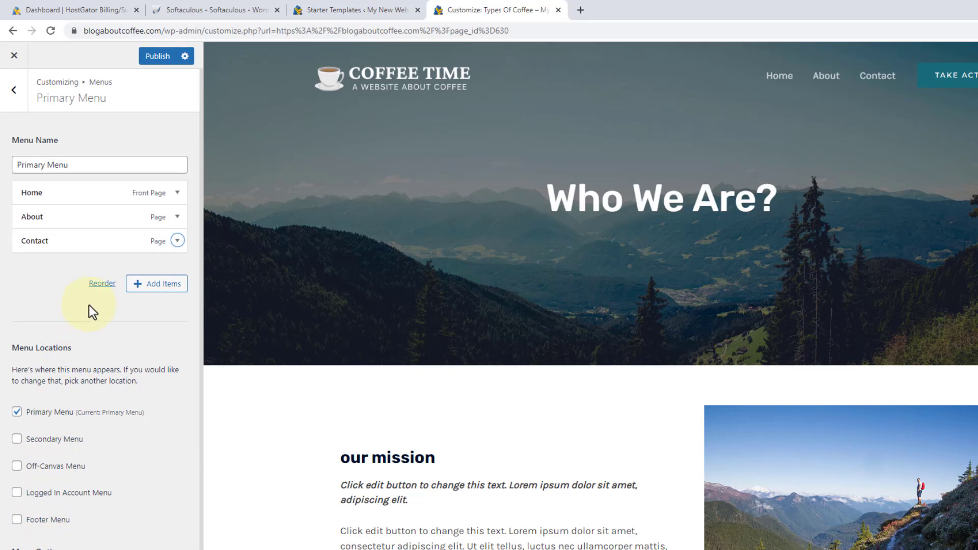
Add the Types Of Coffee page to the Primary Menu and move it between Home and About.
click(160, 287)
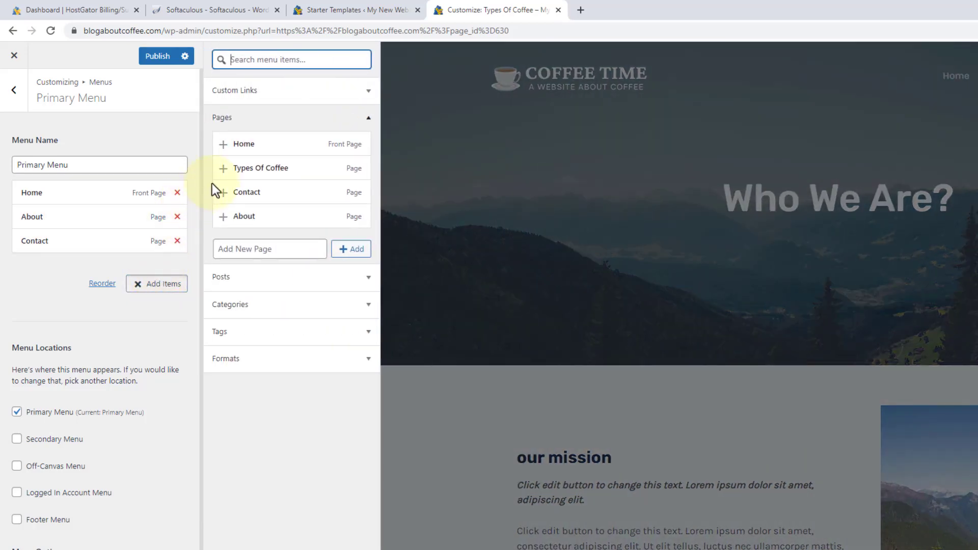
click(260, 172)
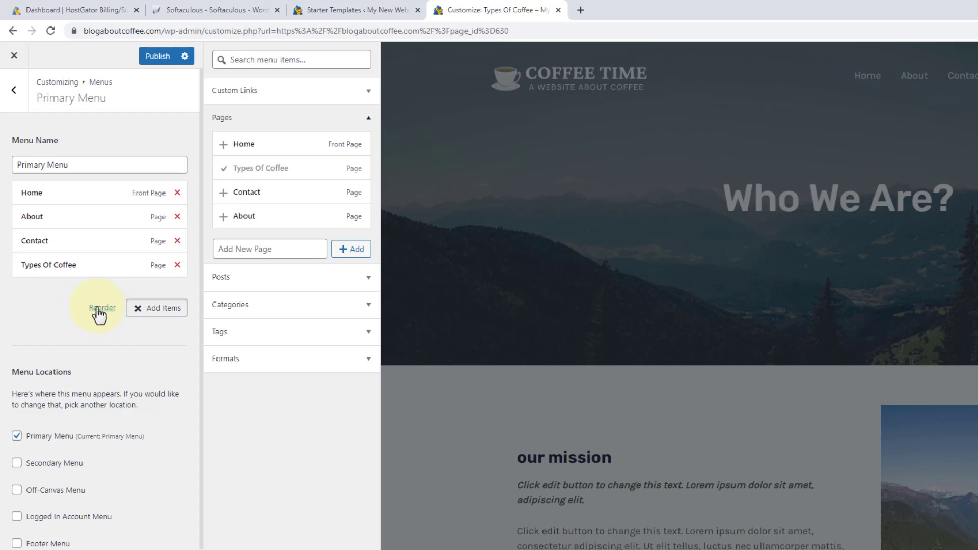
click(101, 308)
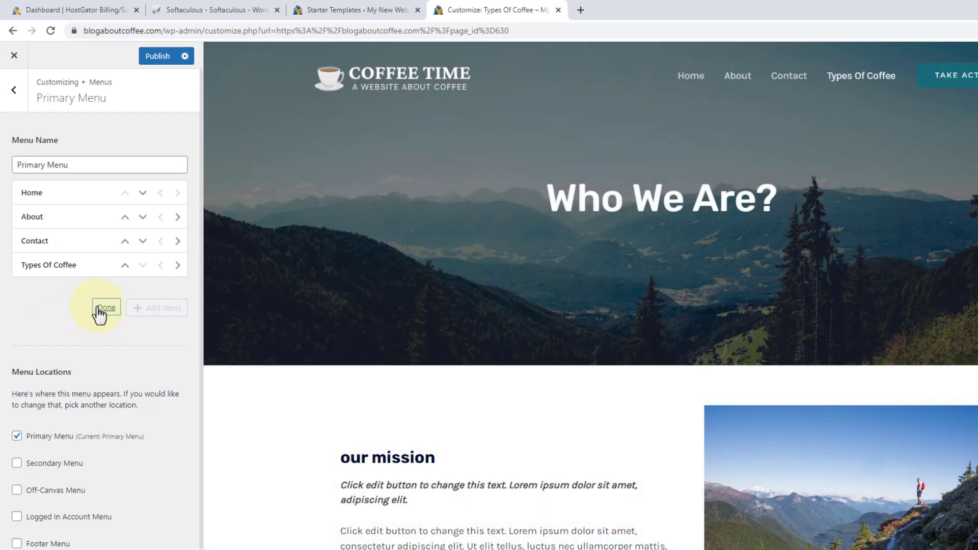
click(125, 265)
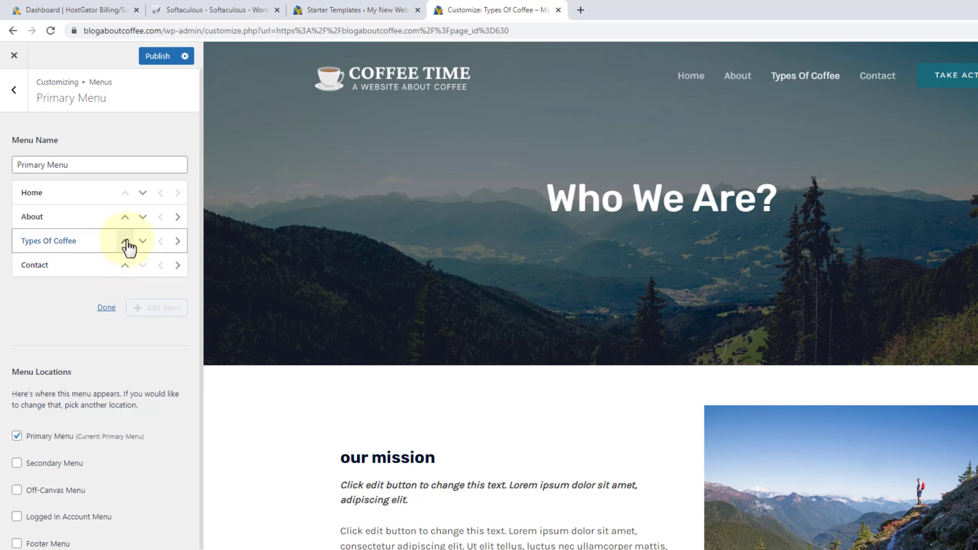
click(125, 242)
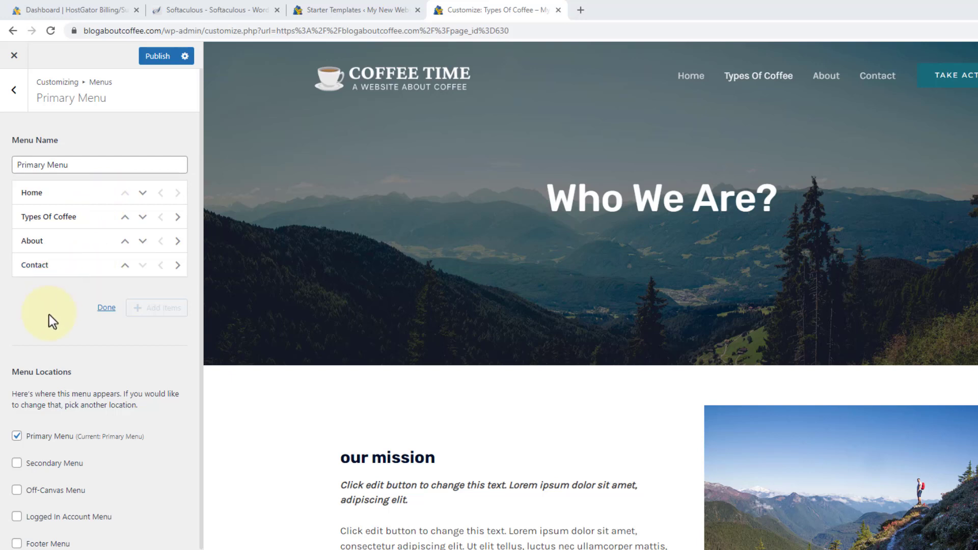
click(104, 308)
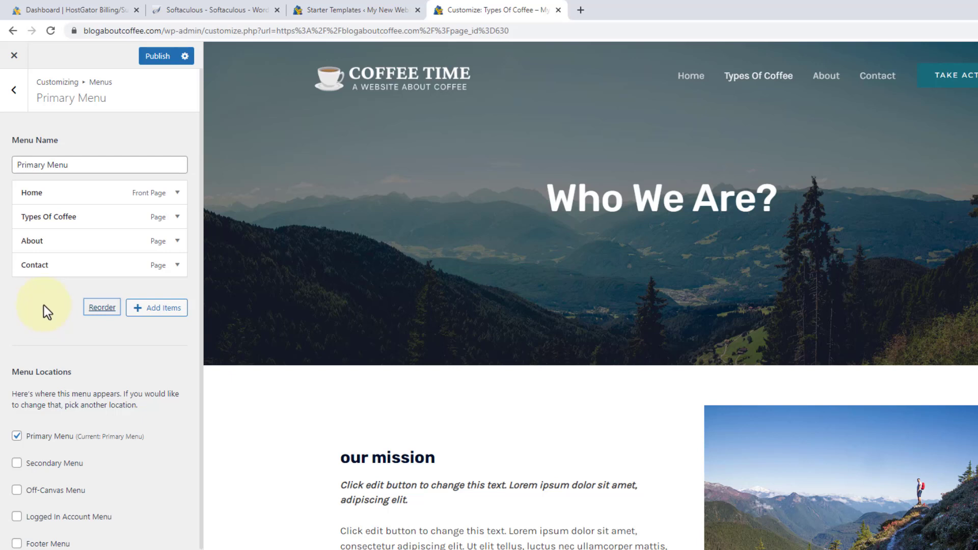
Change the Types Of Coffee navigation label to 'Coffee', publish, and exit to the live site.
click(85, 216)
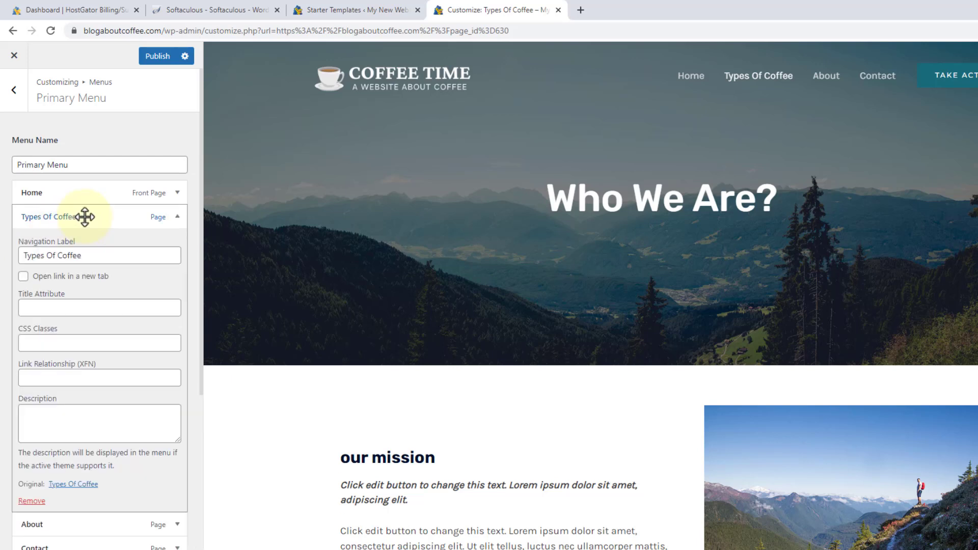
click(81, 256)
drag(81, 258, 23, 261)
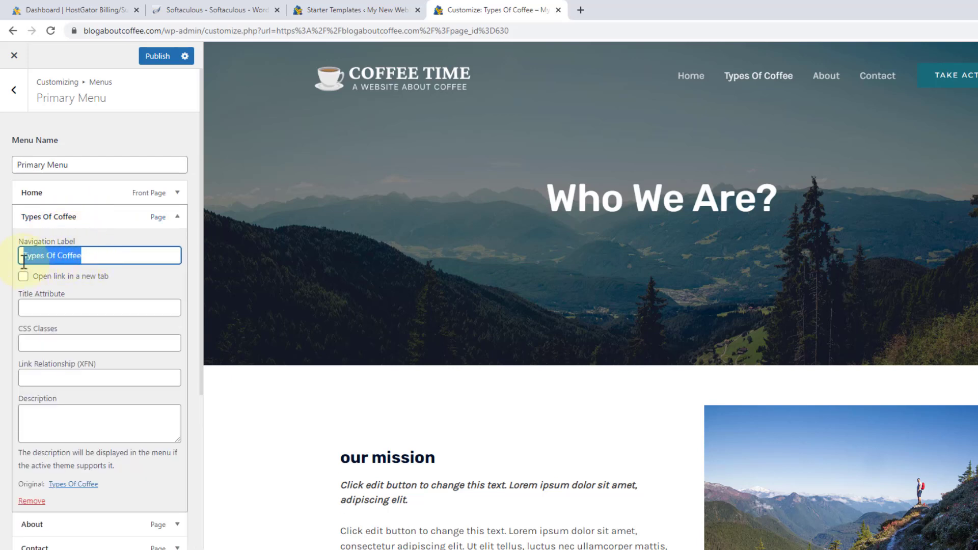
text(Coffee)
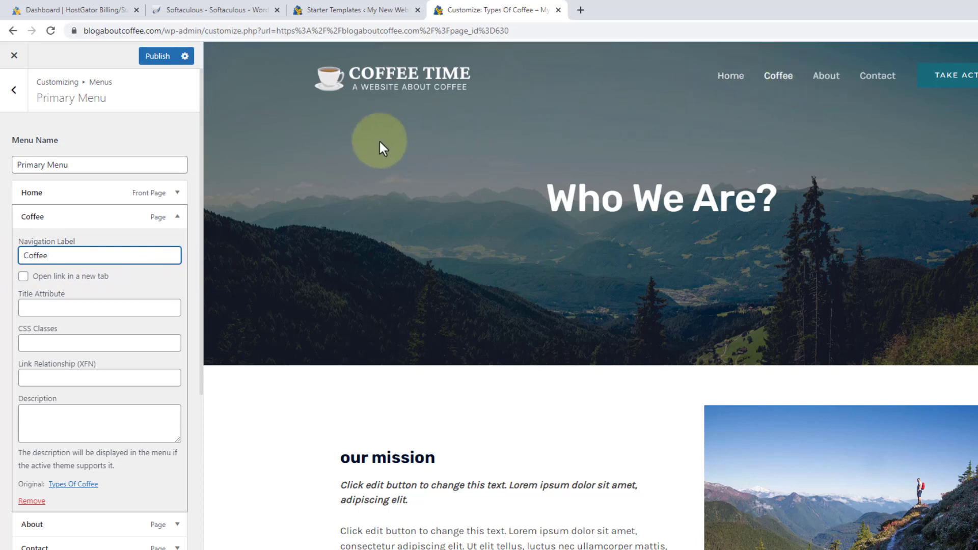
click(239, 288)
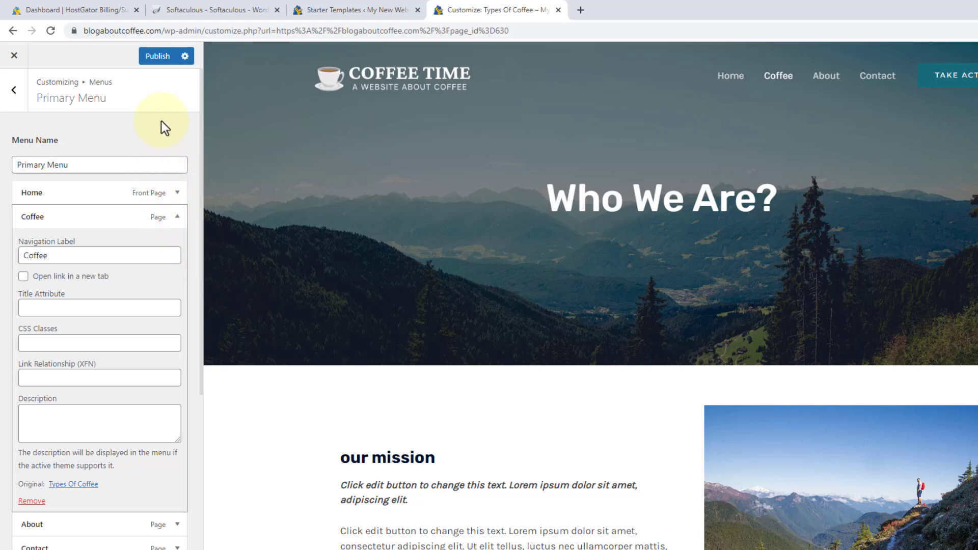
click(159, 61)
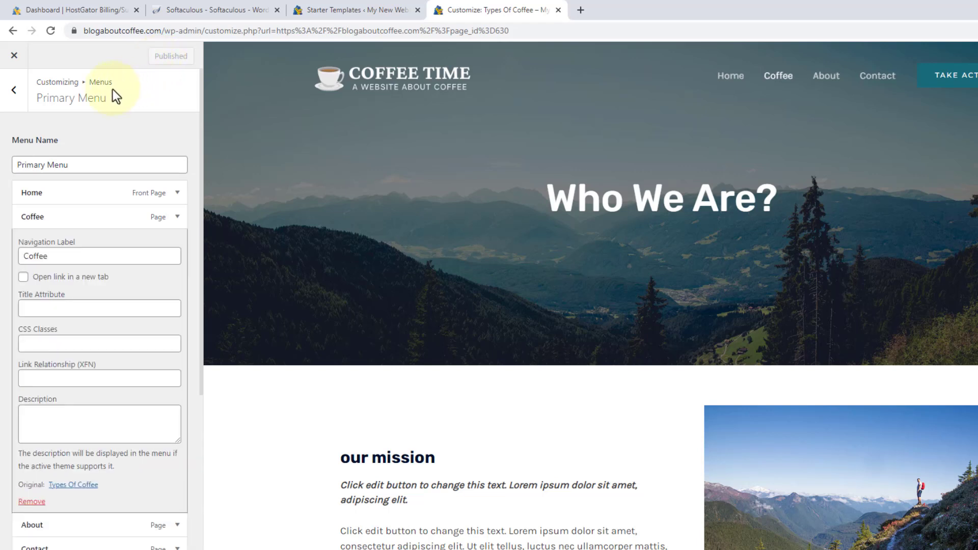
click(16, 60)
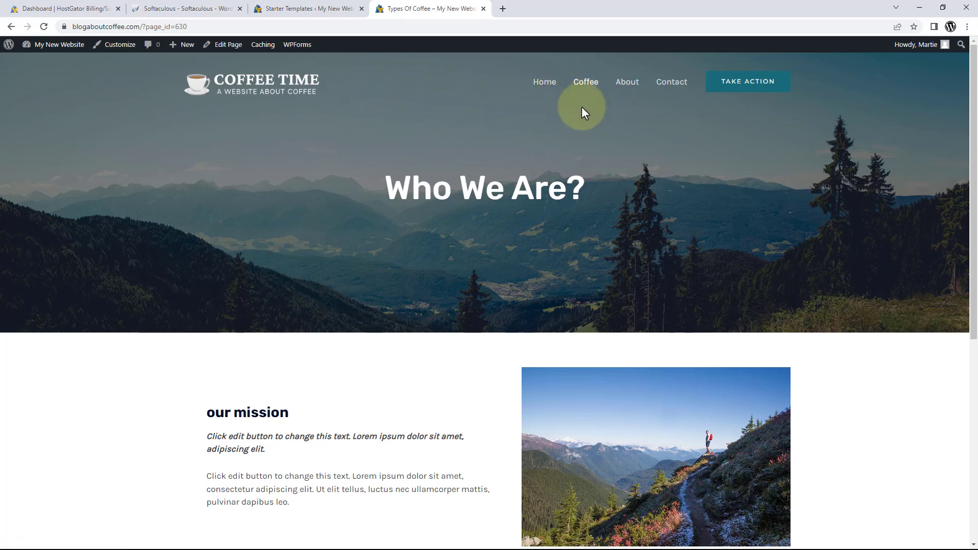
Visit the live Home and Coffee pages, then scroll the Contact page to check the form area.
click(543, 88)
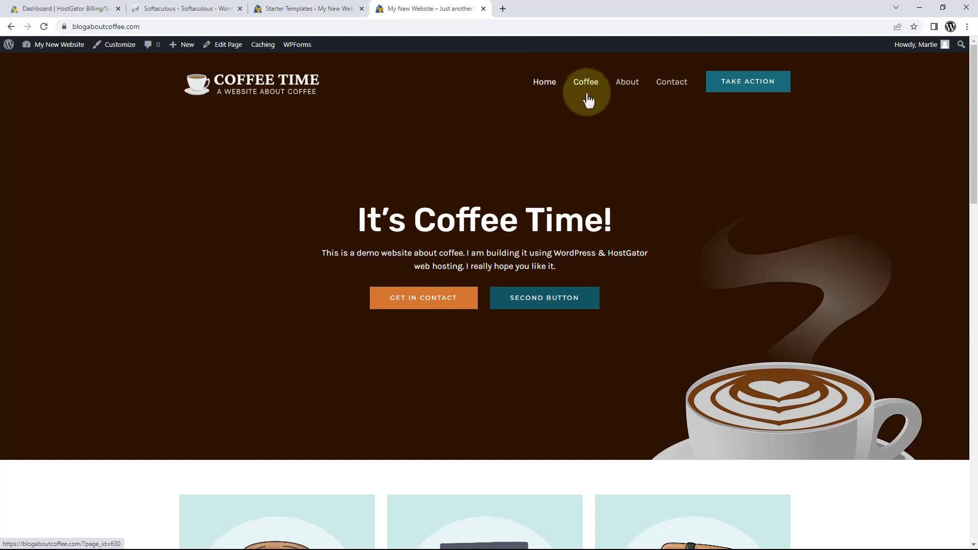
click(590, 91)
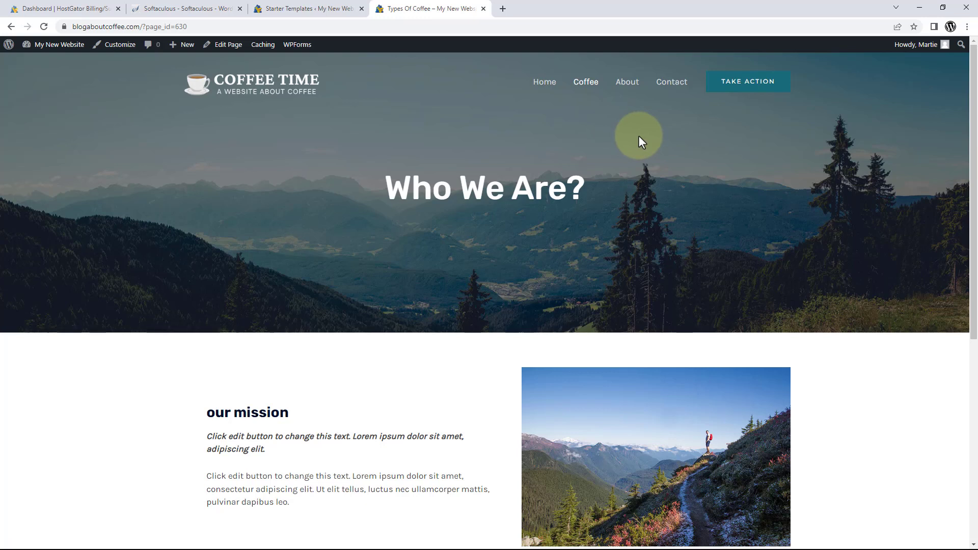
click(671, 82)
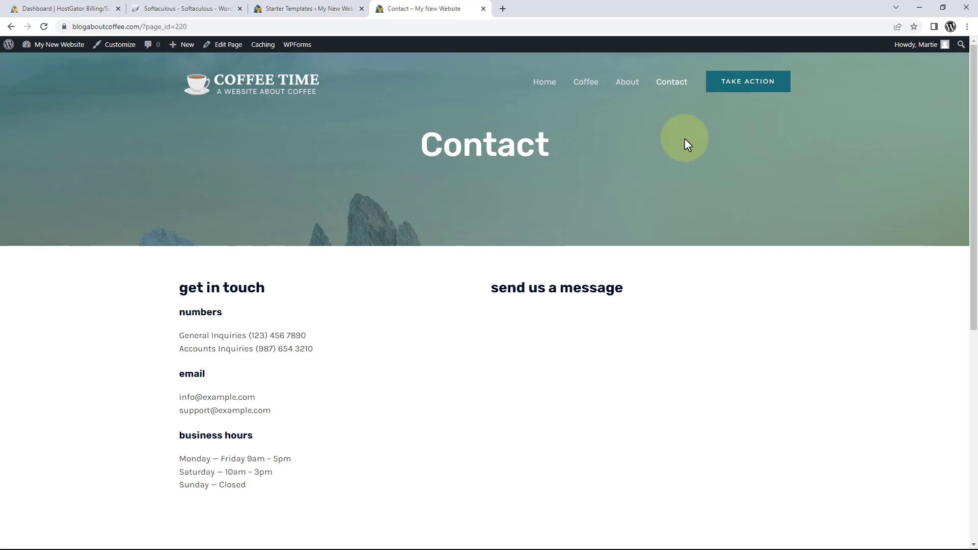
scroll(684, 139, down, 5)
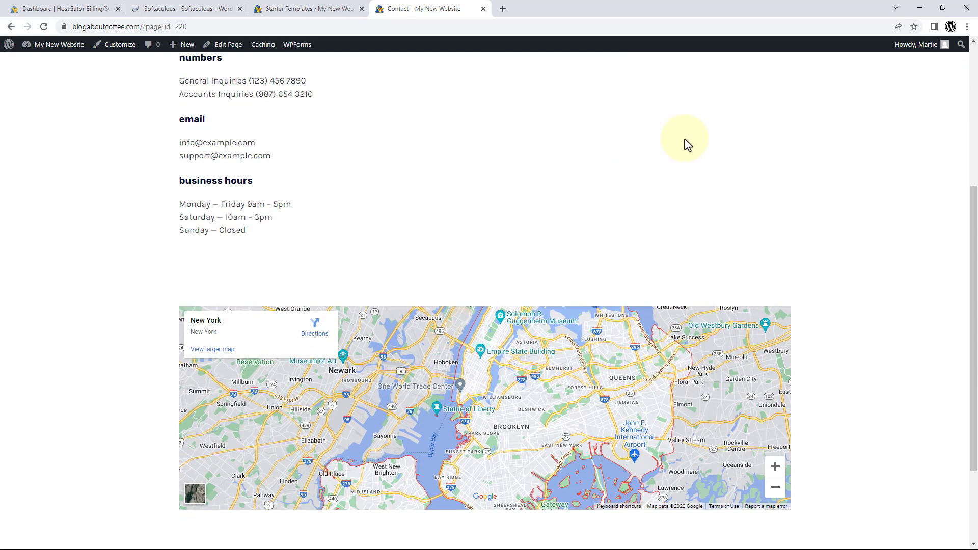
scroll(683, 144, down, 1)
scroll(684, 140, up, 6)
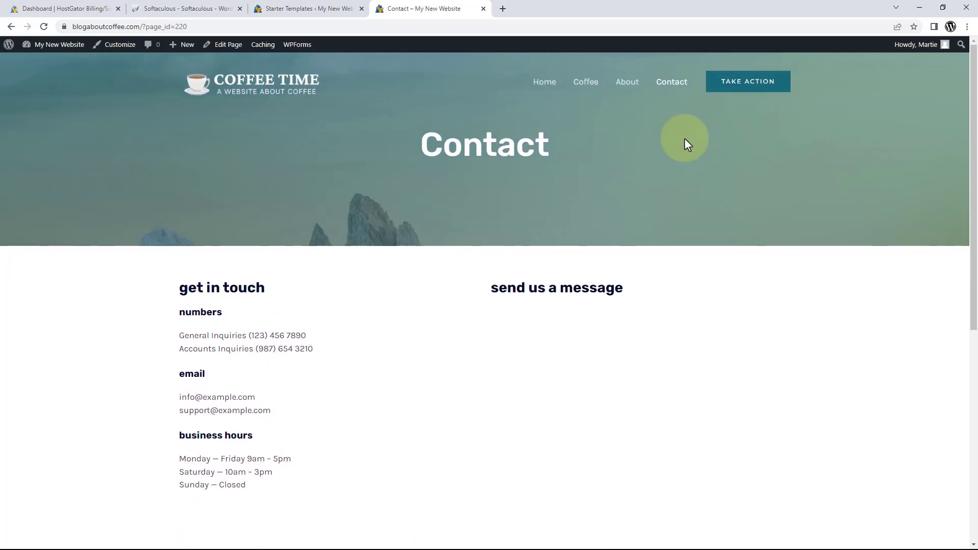
scroll(684, 140, down, 3)
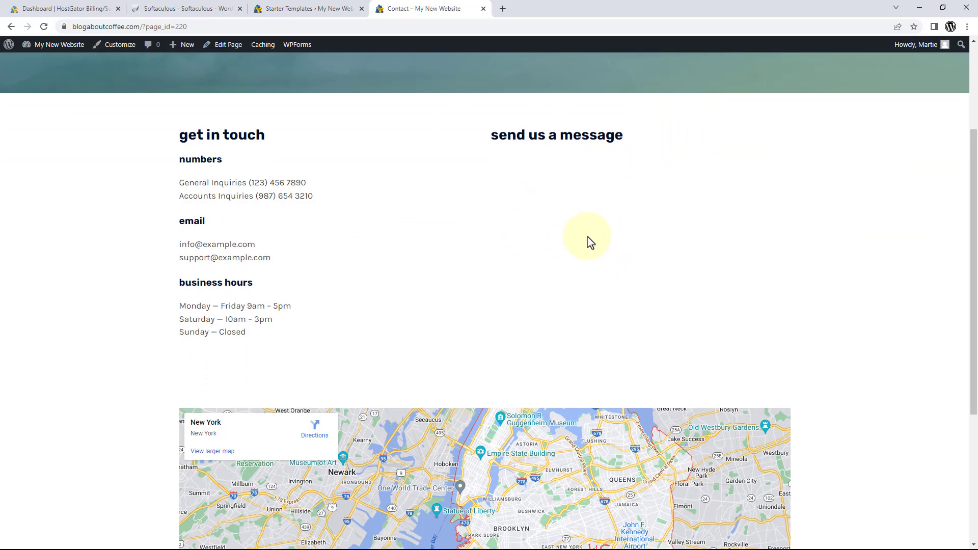
scroll(588, 242, down, 4)
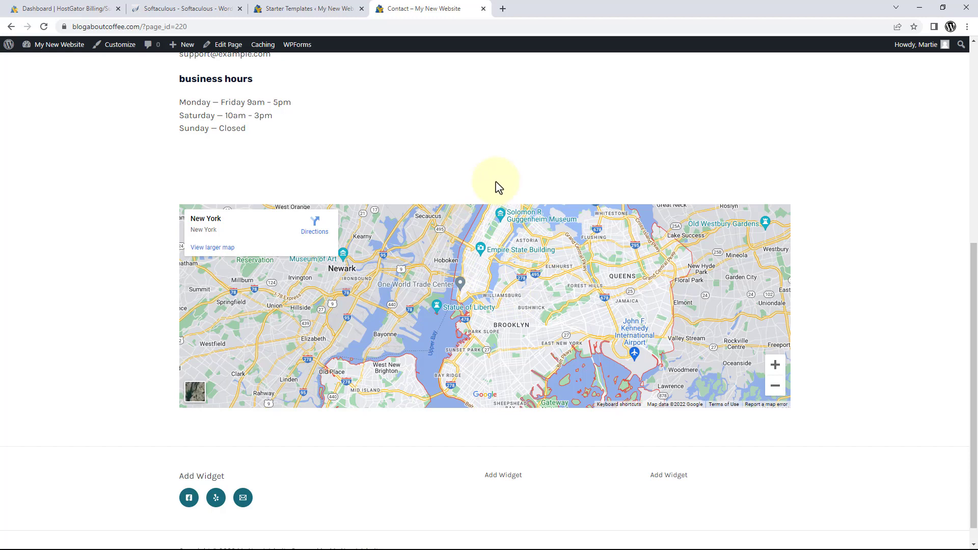
In the Contact page editor, delete the broken WPForms block under 'send us a message'.
click(227, 48)
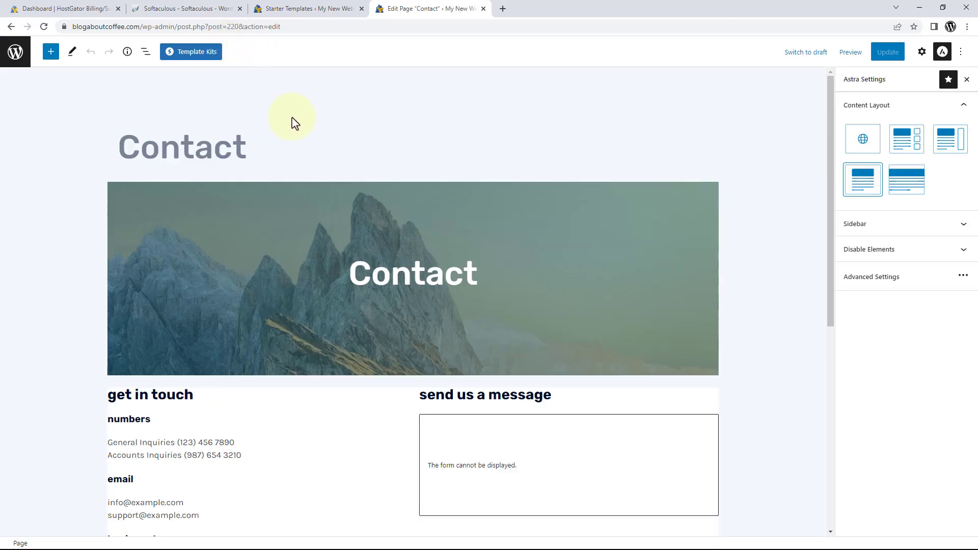
scroll(442, 133, down, 1)
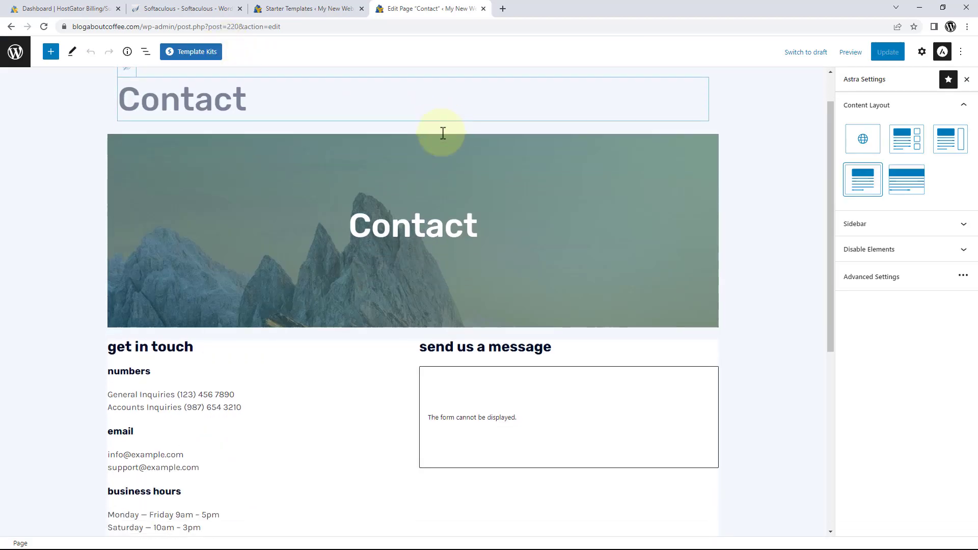
scroll(443, 133, down, 3)
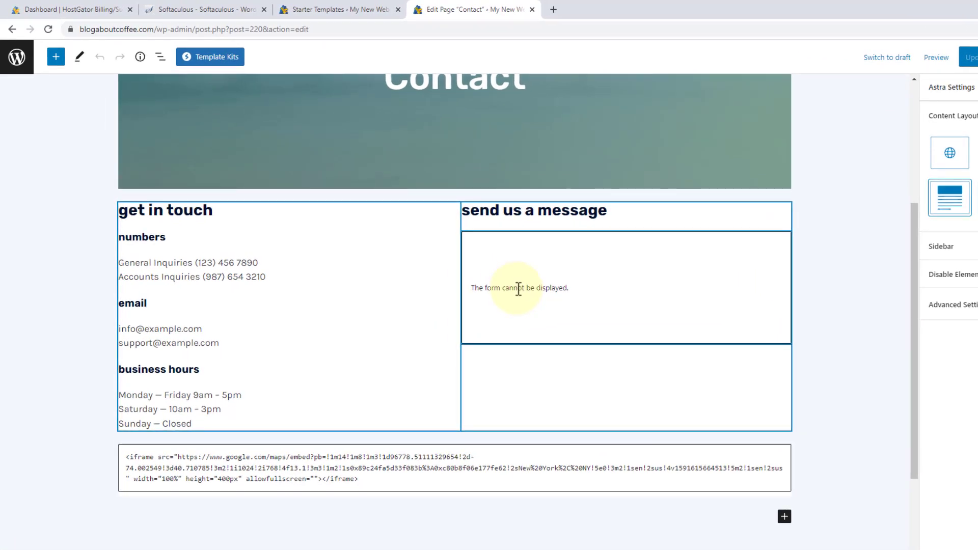
click(518, 288)
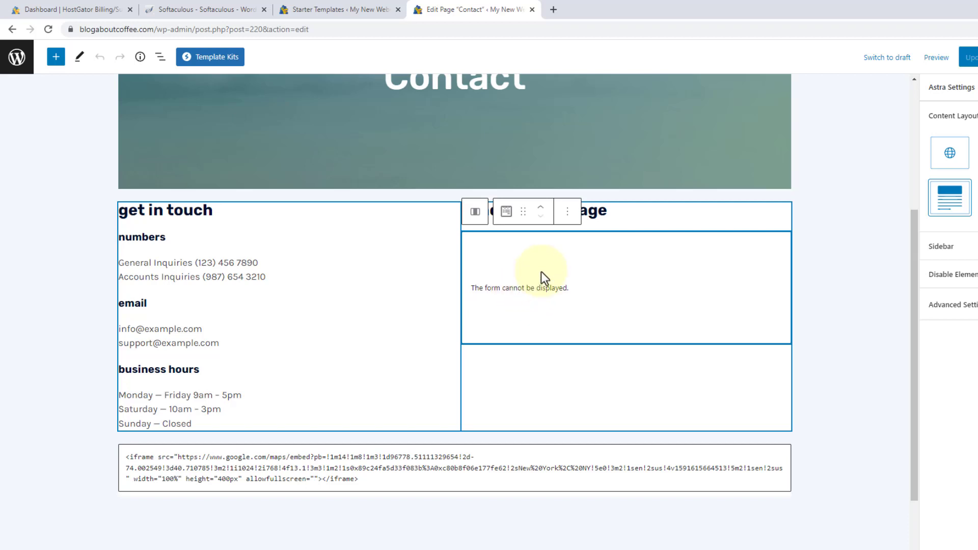
click(567, 211)
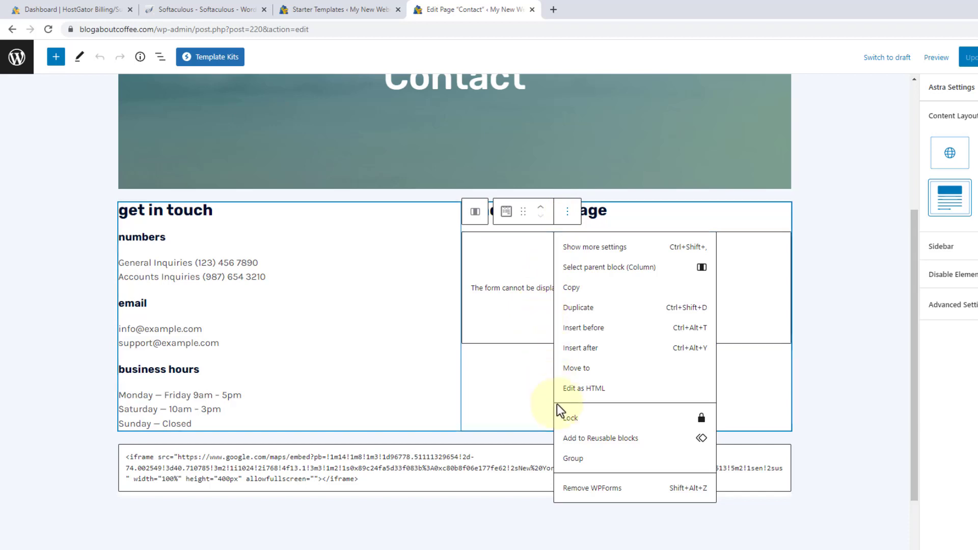
click(591, 489)
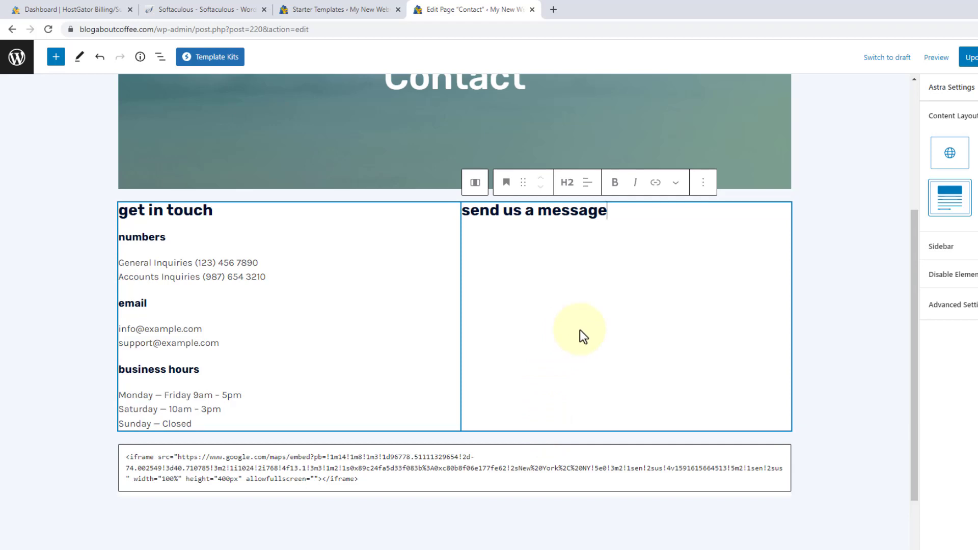
Insert a WPForms block below the heading, found by searching 'forms', and embed the Contact Form.
key(Return)
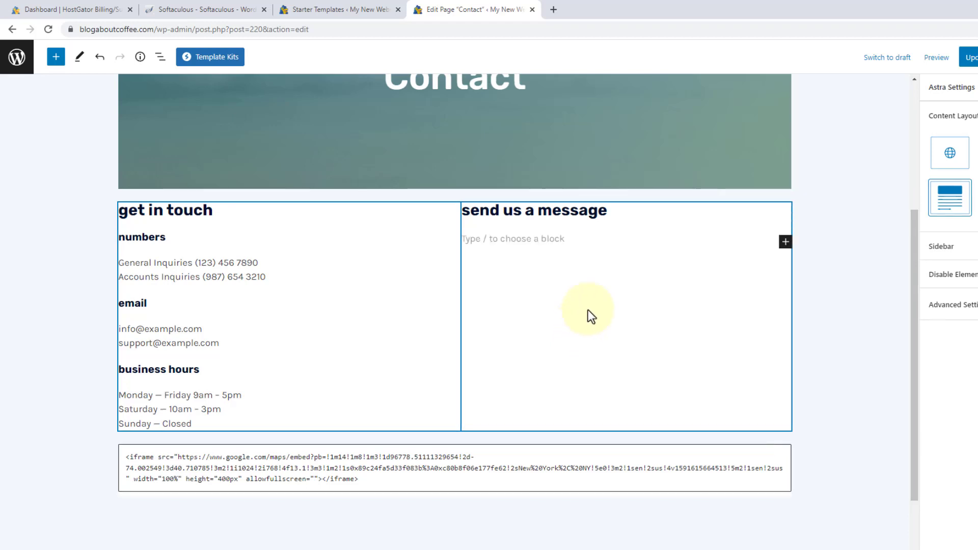
click(784, 242)
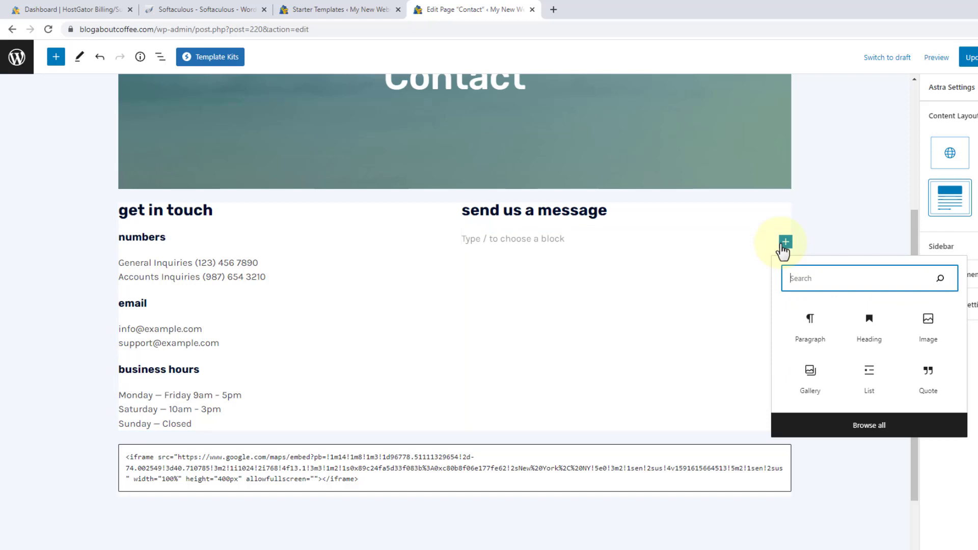
text(forms)
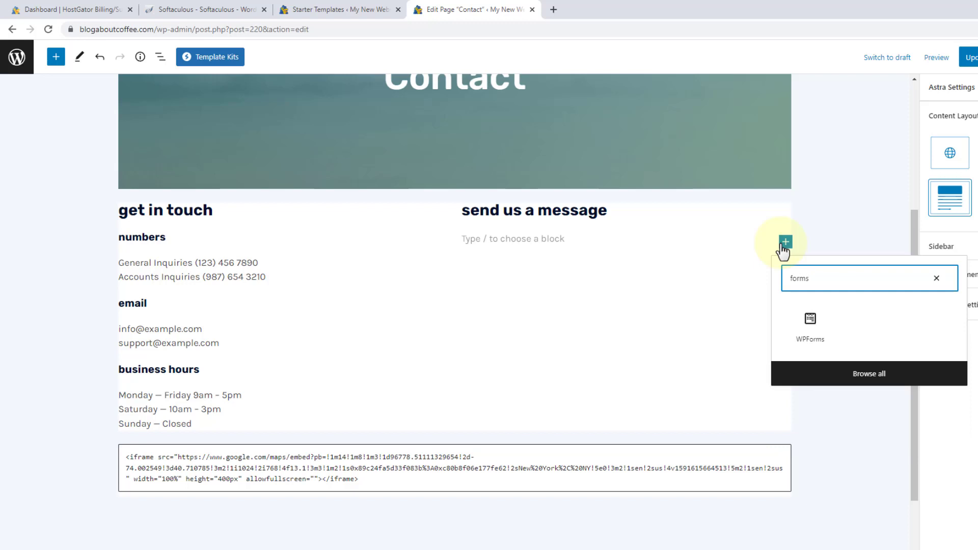
click(809, 333)
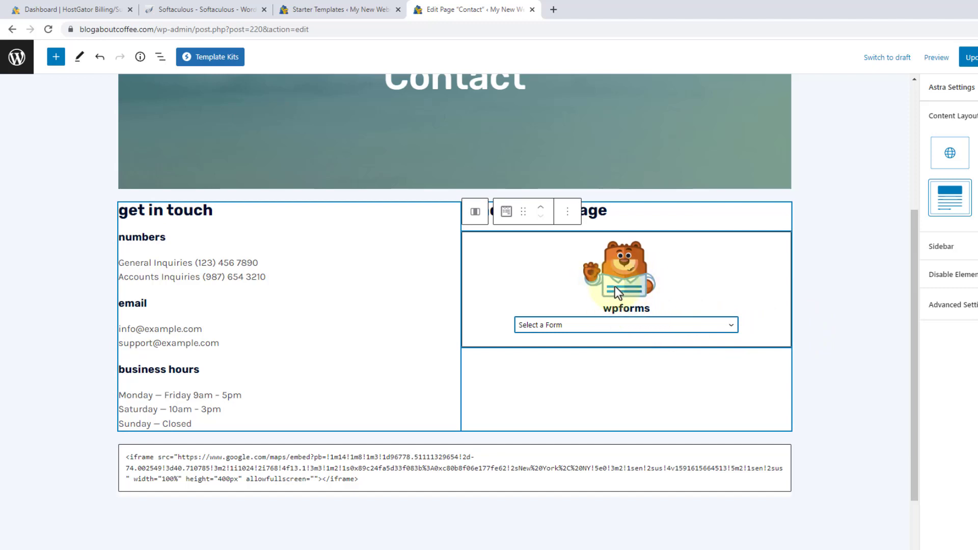
click(611, 325)
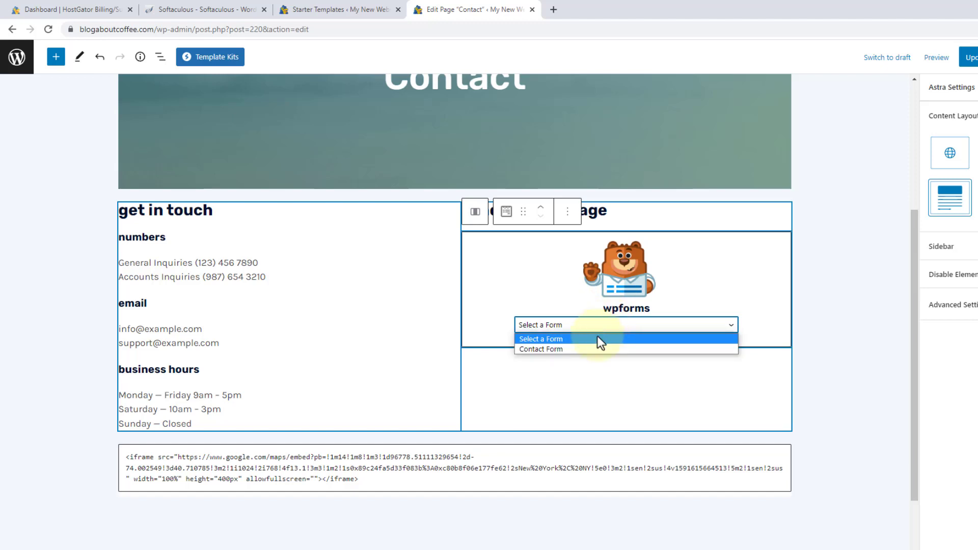
click(595, 349)
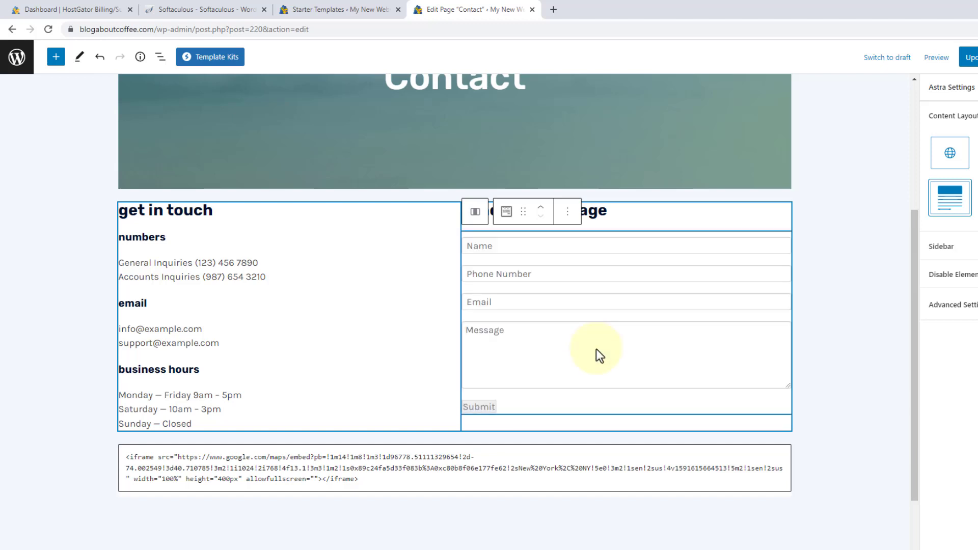
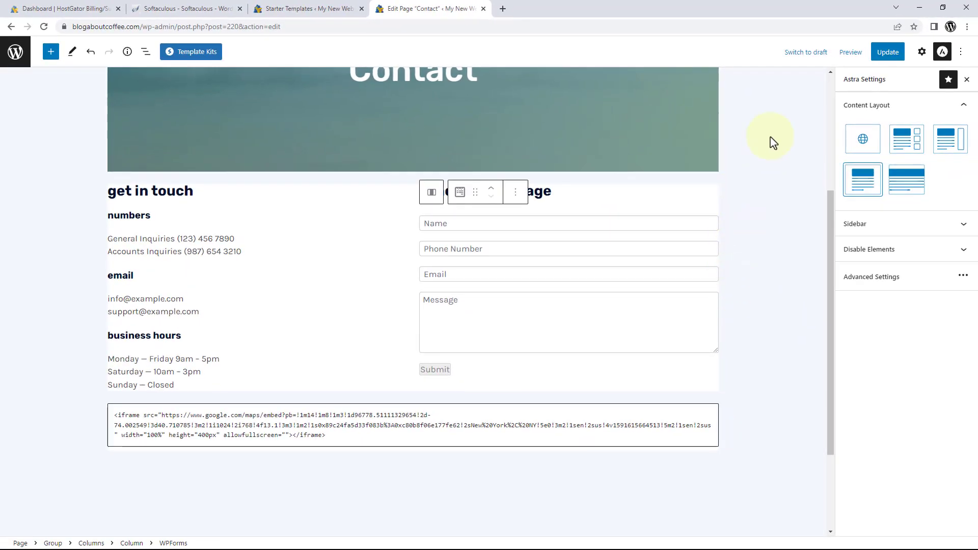
Preview the Contact page in a new tab, scroll through it, then close the preview.
click(849, 53)
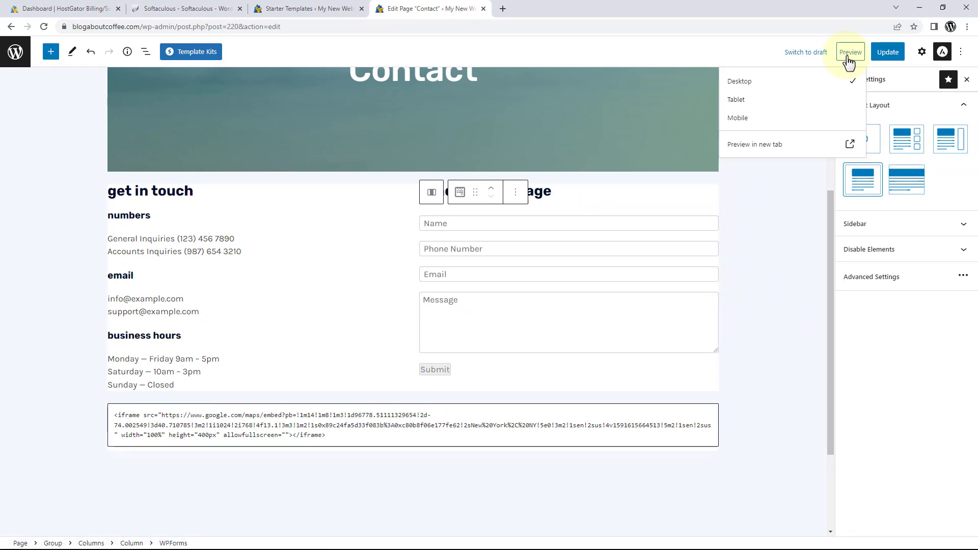
click(762, 148)
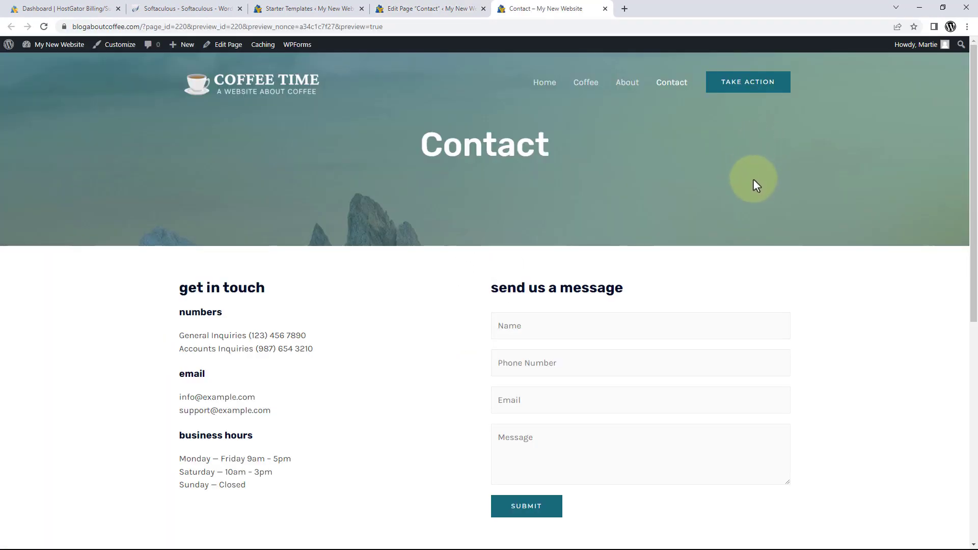
scroll(758, 187, down, 3)
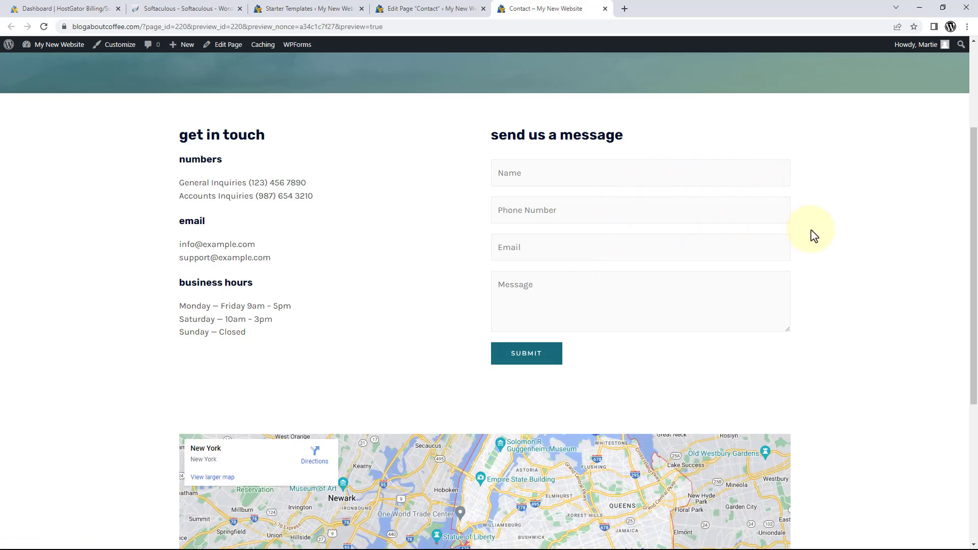
scroll(814, 235, down, 5)
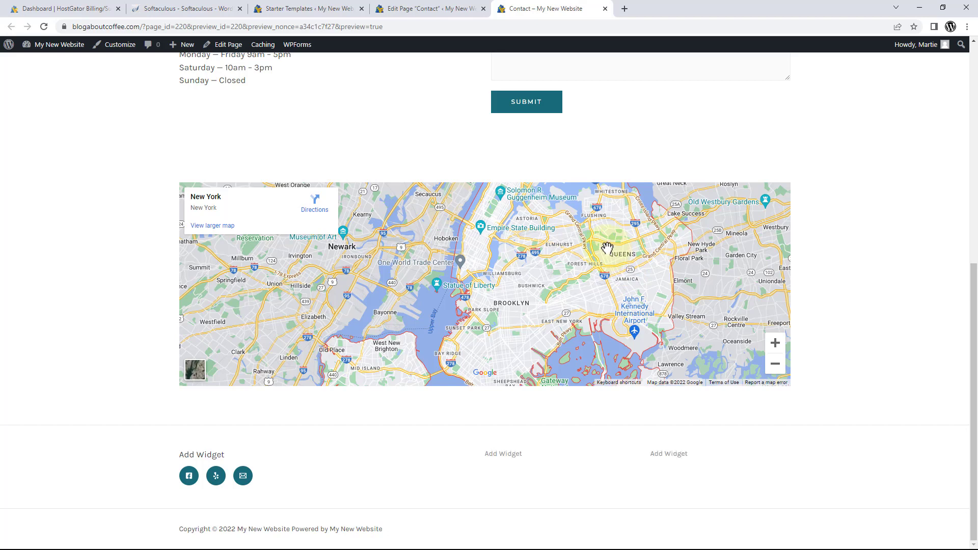
click(605, 9)
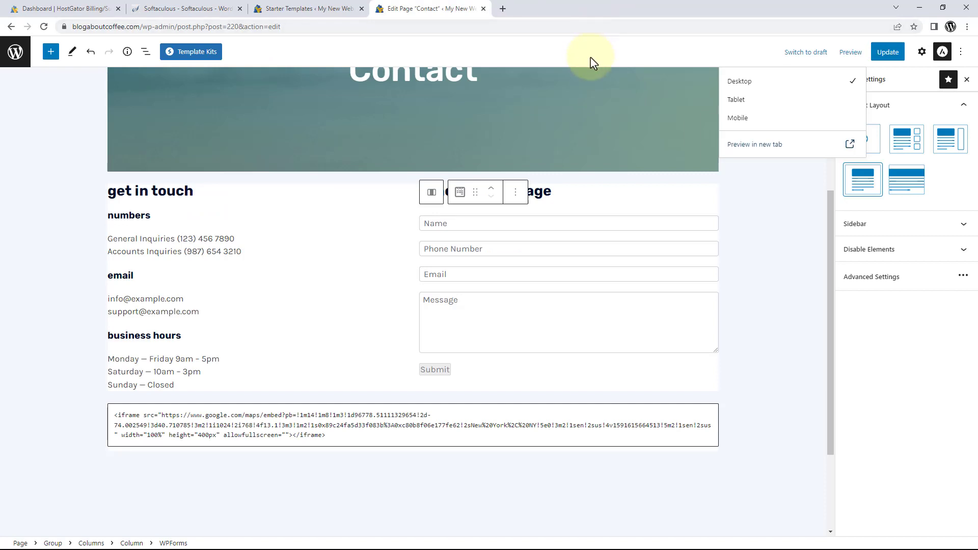
Go to google.com/maps in a new browser tab.
click(502, 9)
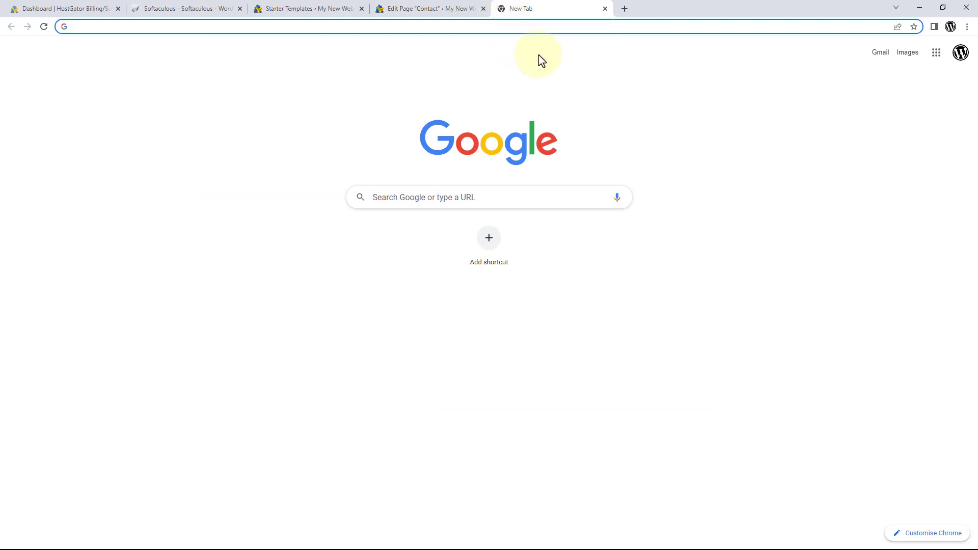
text(google.)
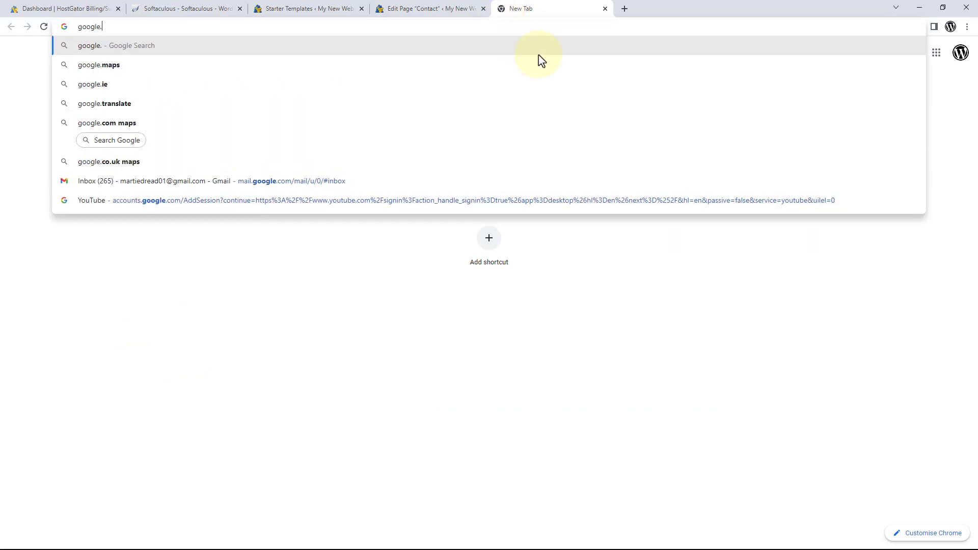
text(com/maps)
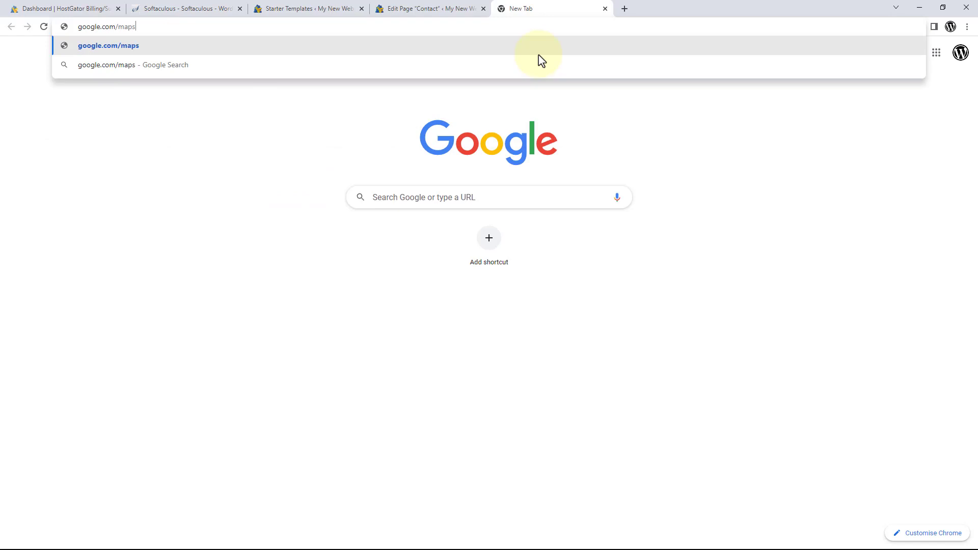
key(Return)
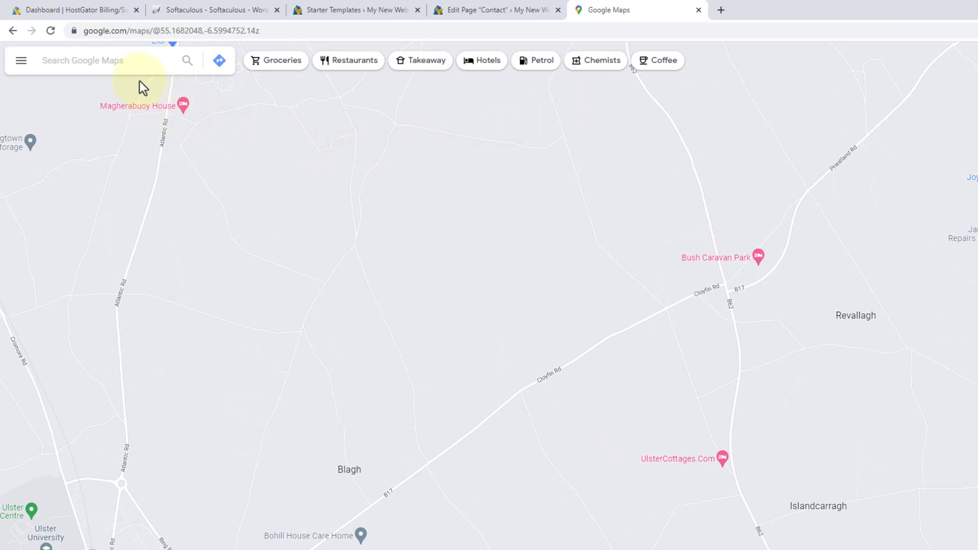
Search Google Maps for '123 fake street' and pick the Oak Lawn result.
click(127, 63)
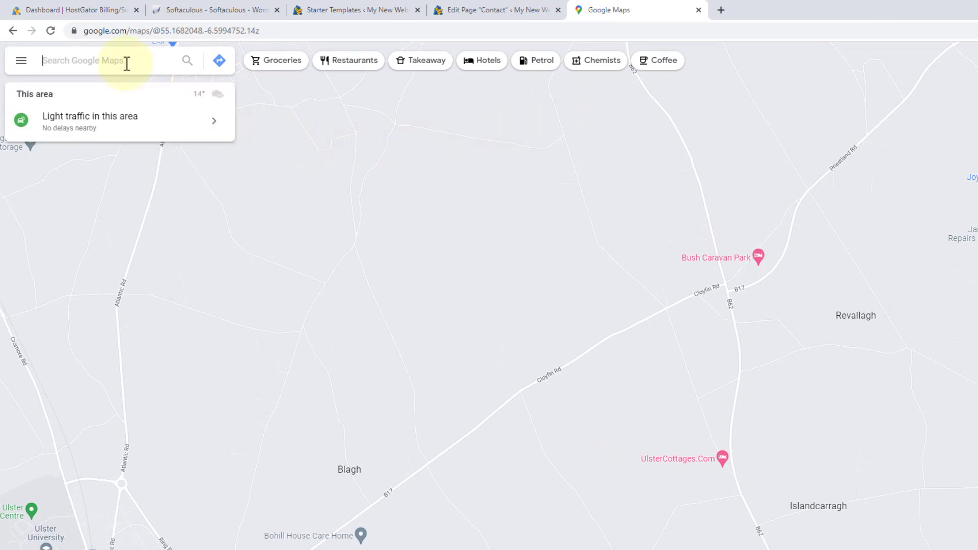
text(123)
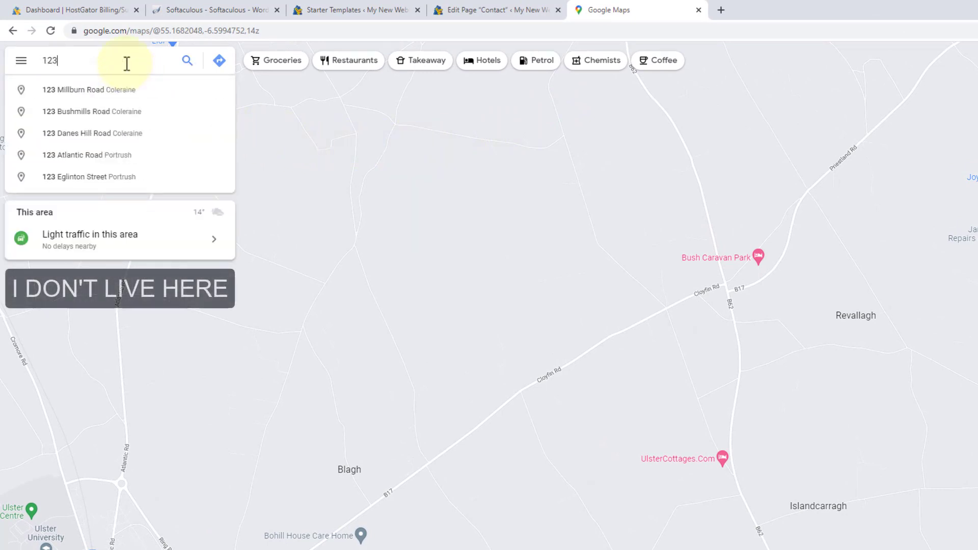
text( fake street)
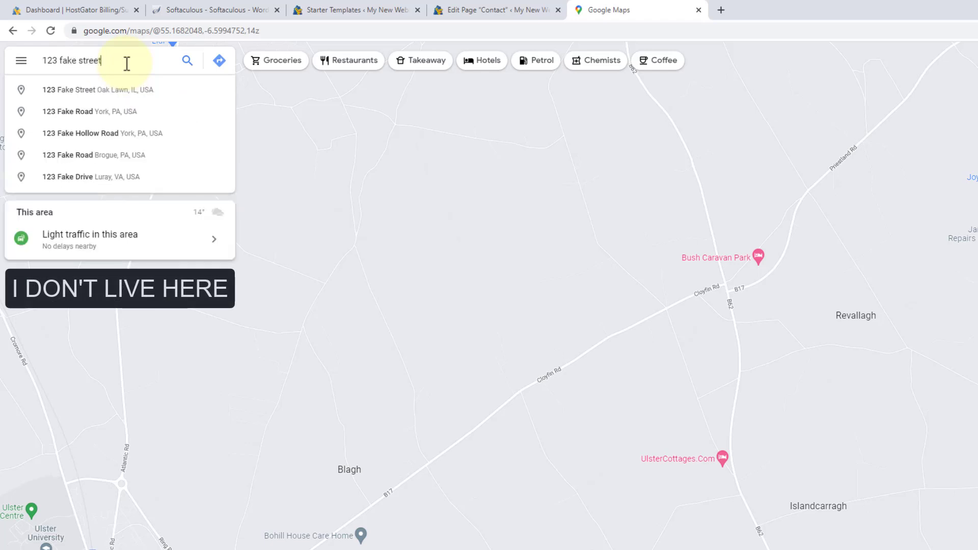
click(119, 92)
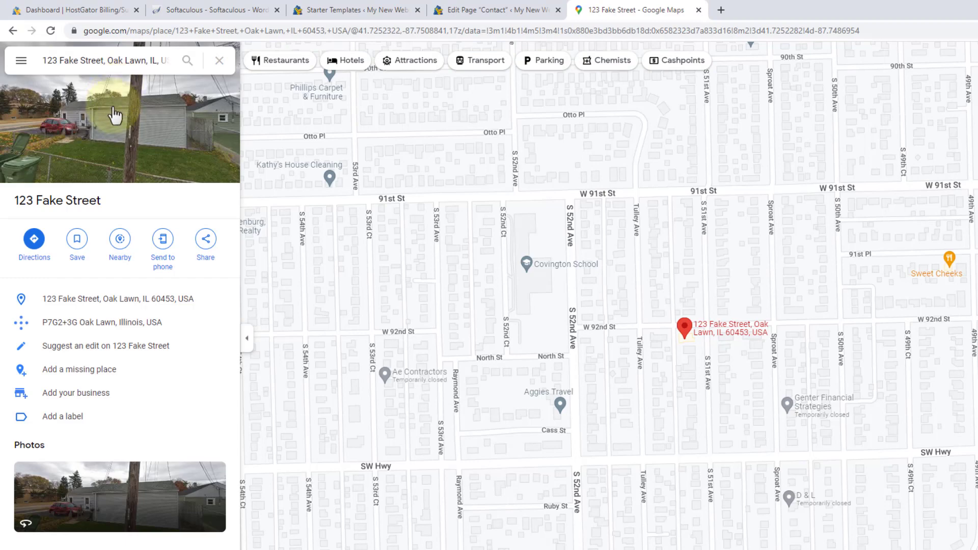
Copy the place's Embed a map HTML code and close the Maps tab.
click(206, 239)
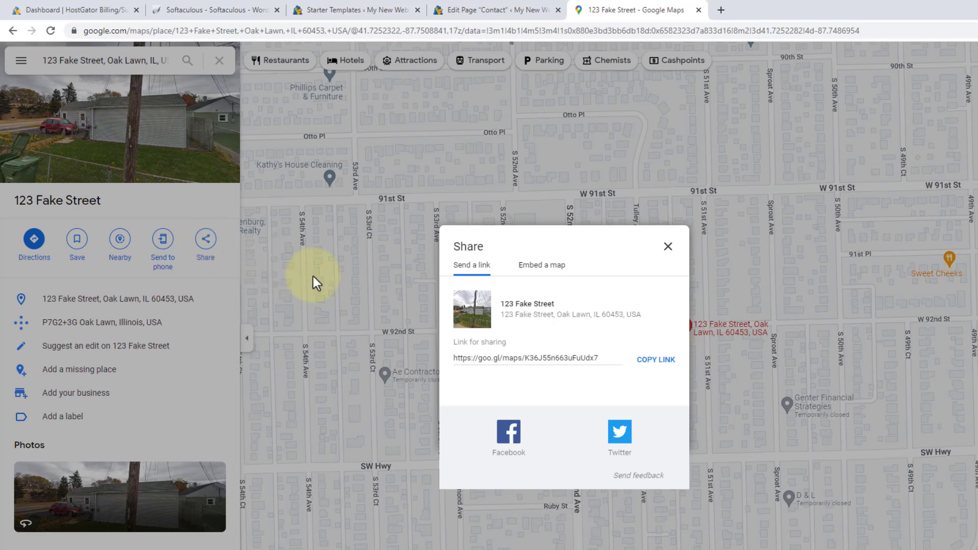
click(536, 268)
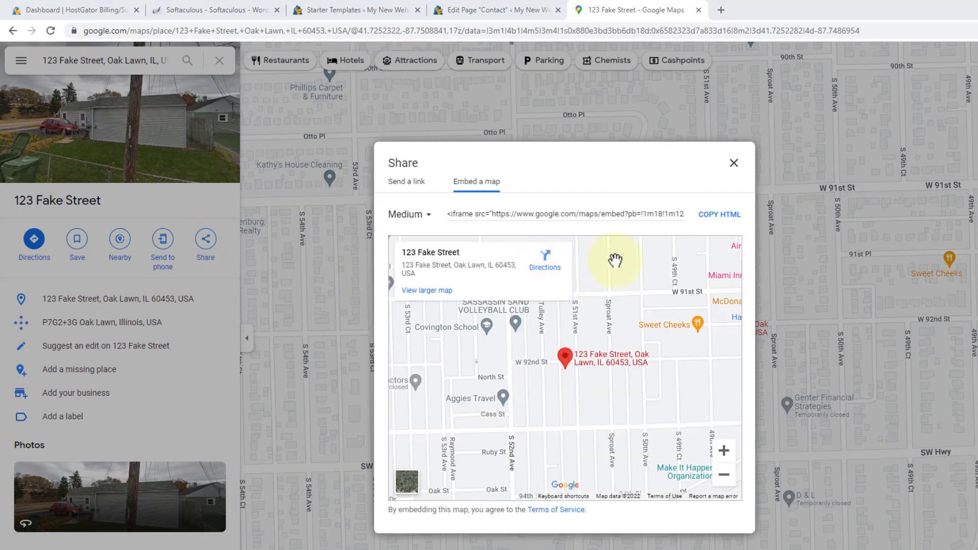
click(722, 218)
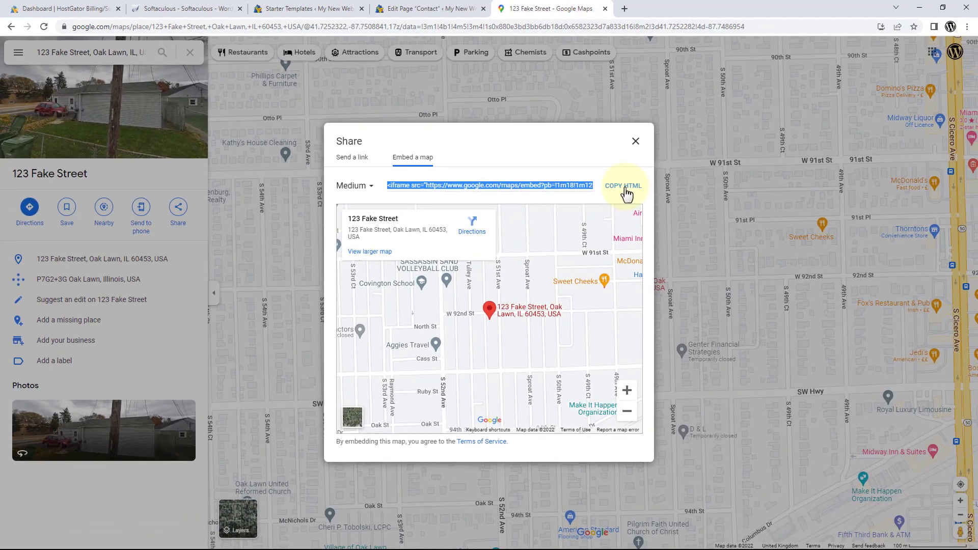
click(604, 9)
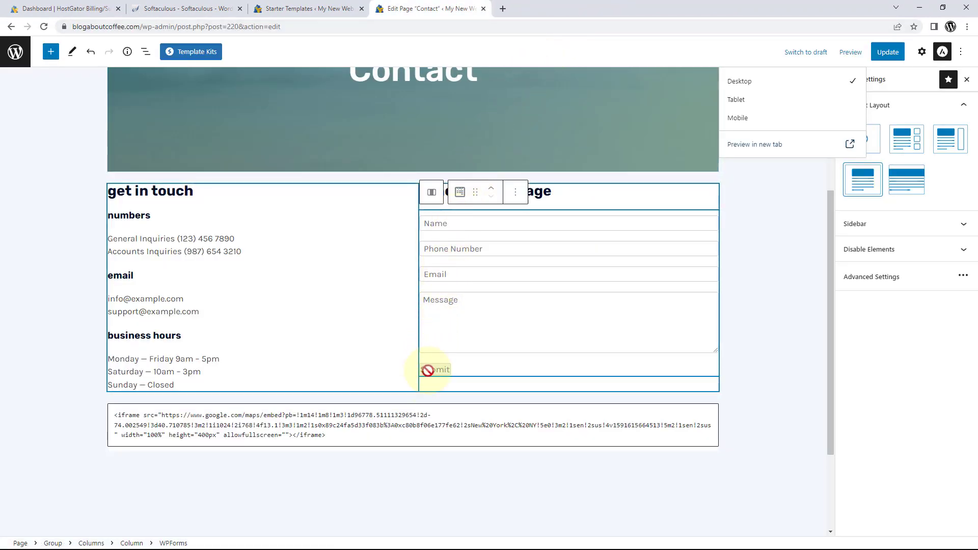
Replace the old iframe code in the Custom HTML block with the pasted 123 Fake Street embed.
click(429, 434)
drag(326, 435, 108, 416)
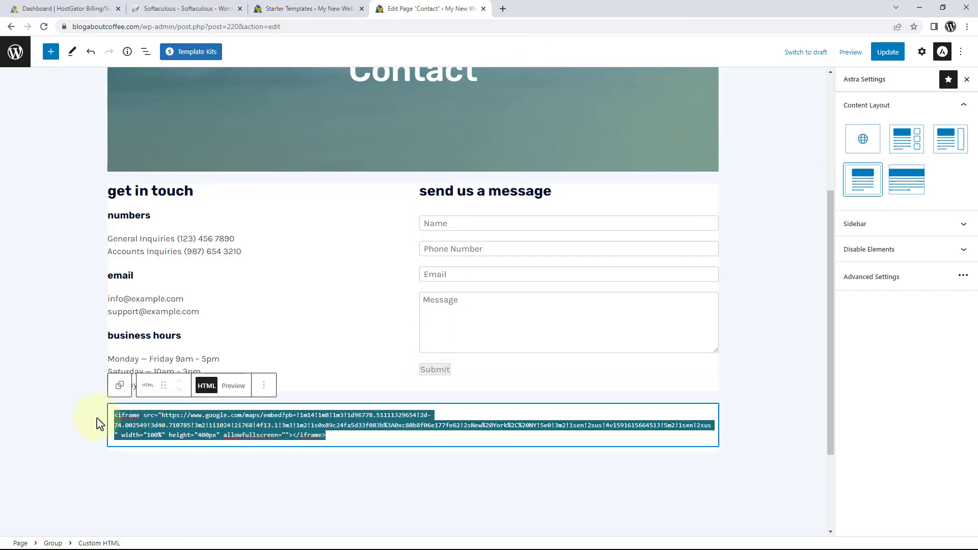
key(BackSpace)
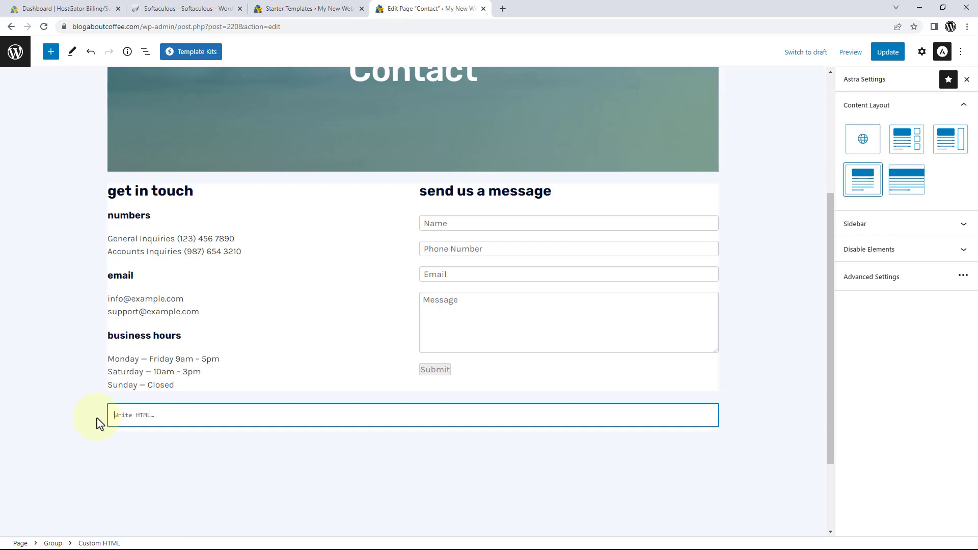
right_click(131, 413)
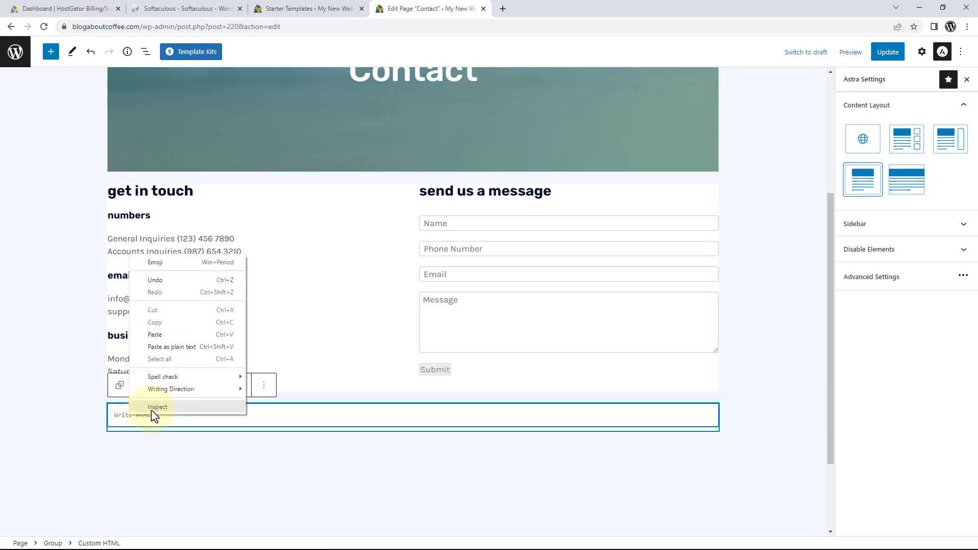
click(161, 335)
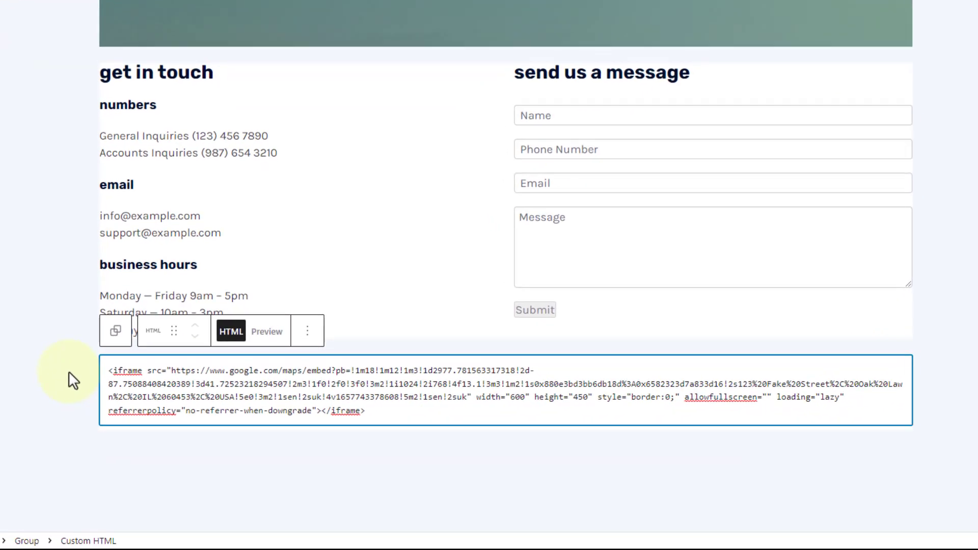
Change the embed's width from 600 to 100%.
click(132, 397)
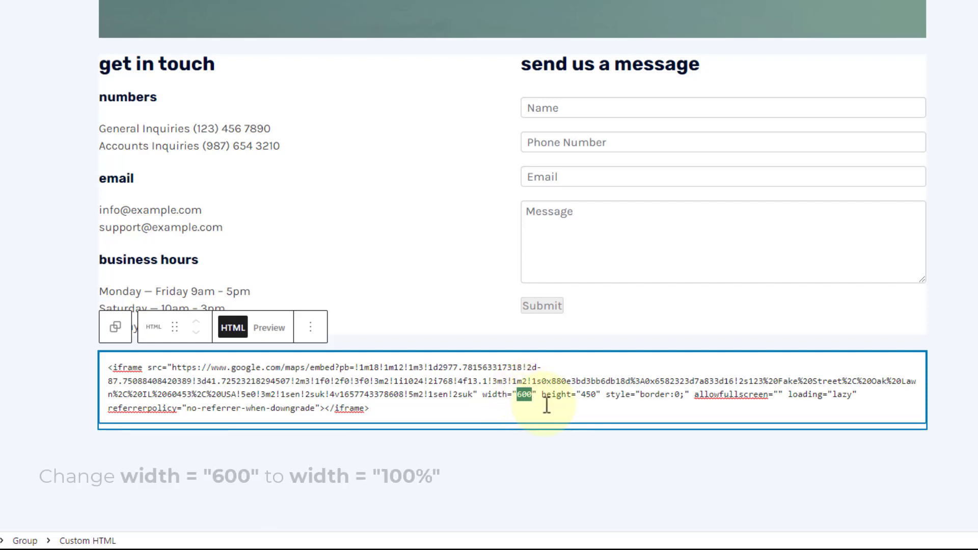
text(100)
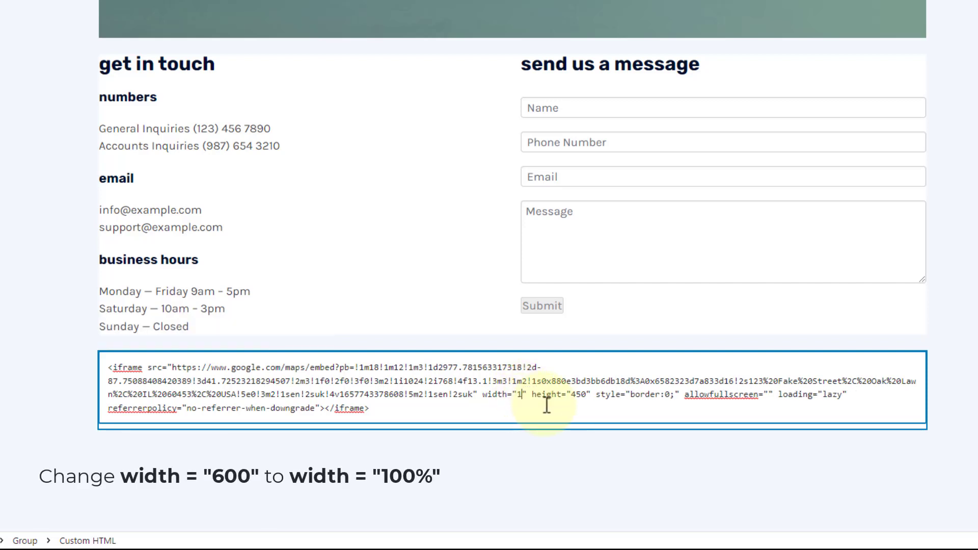
text(%)
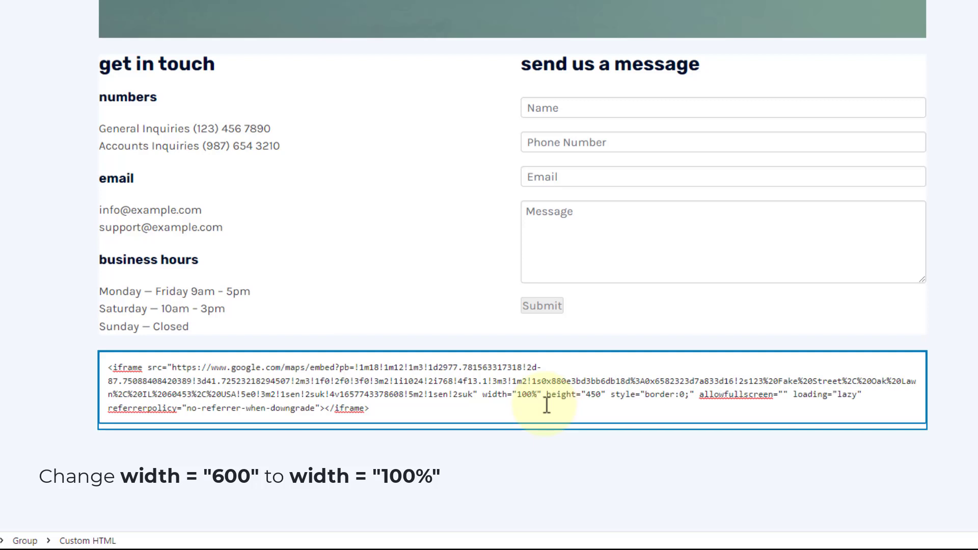
click(571, 447)
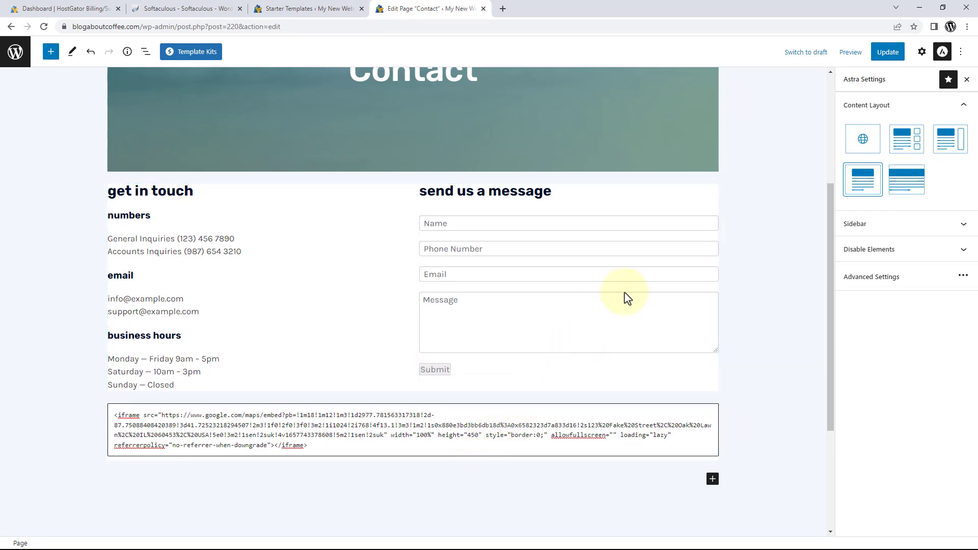
click(846, 53)
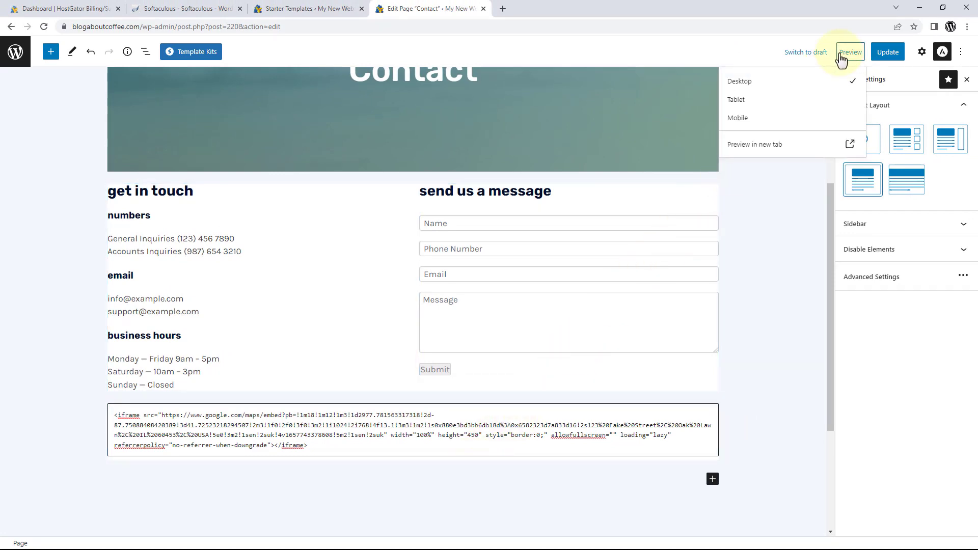
click(778, 151)
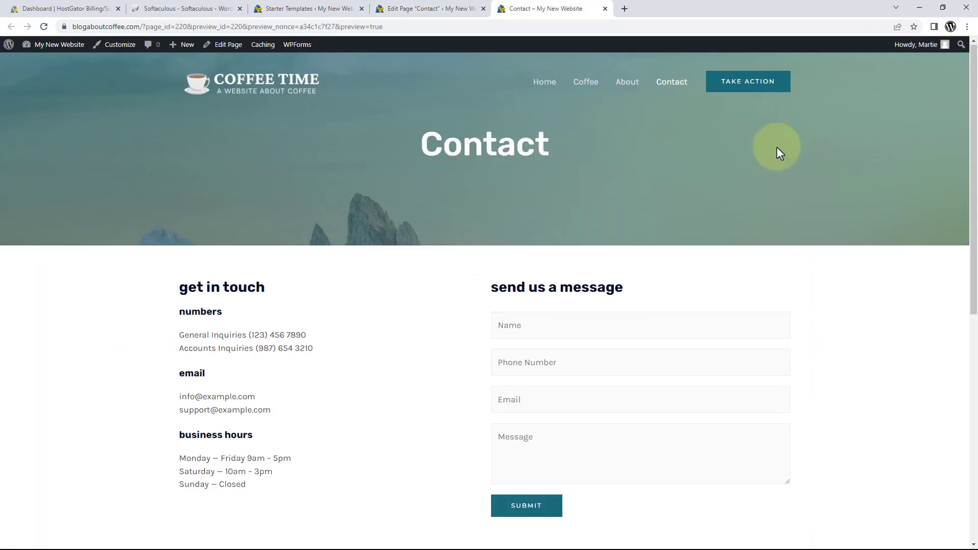
scroll(779, 153, down, 3)
scroll(780, 152, down, 5)
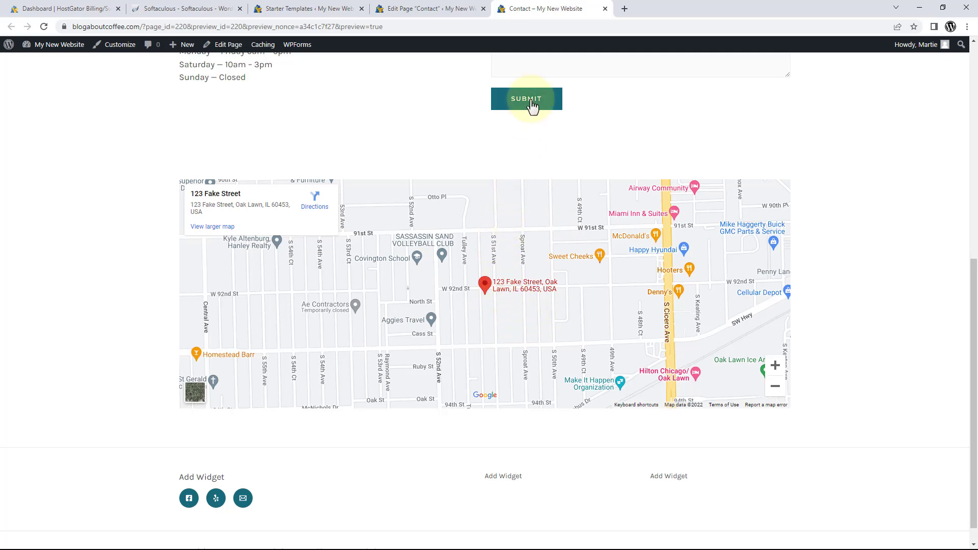
click(604, 9)
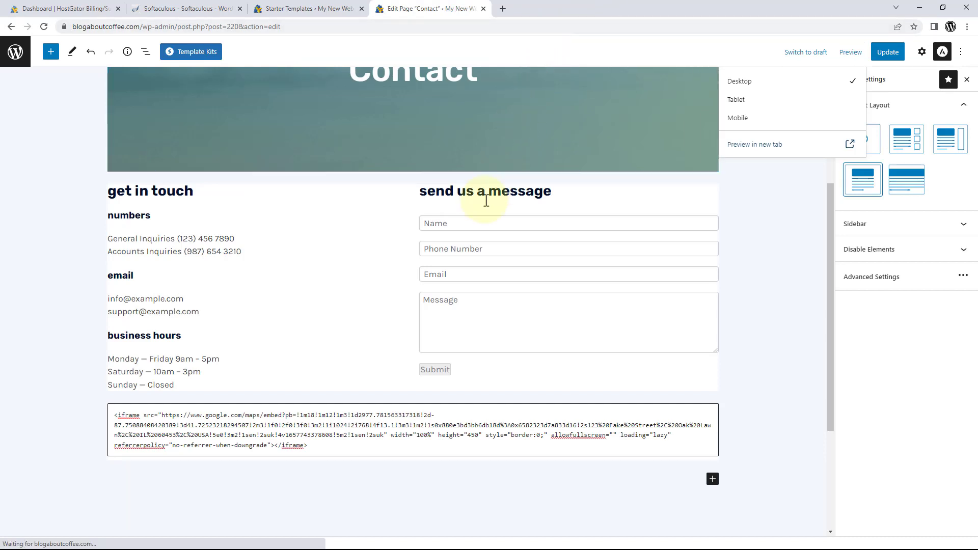
Remove the map's Custom HTML block through its options menu.
click(407, 424)
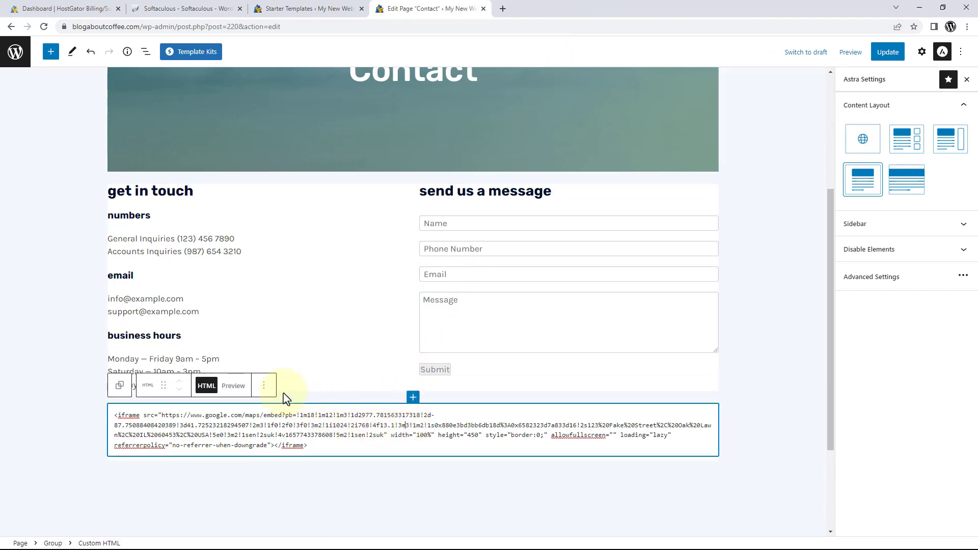
click(264, 387)
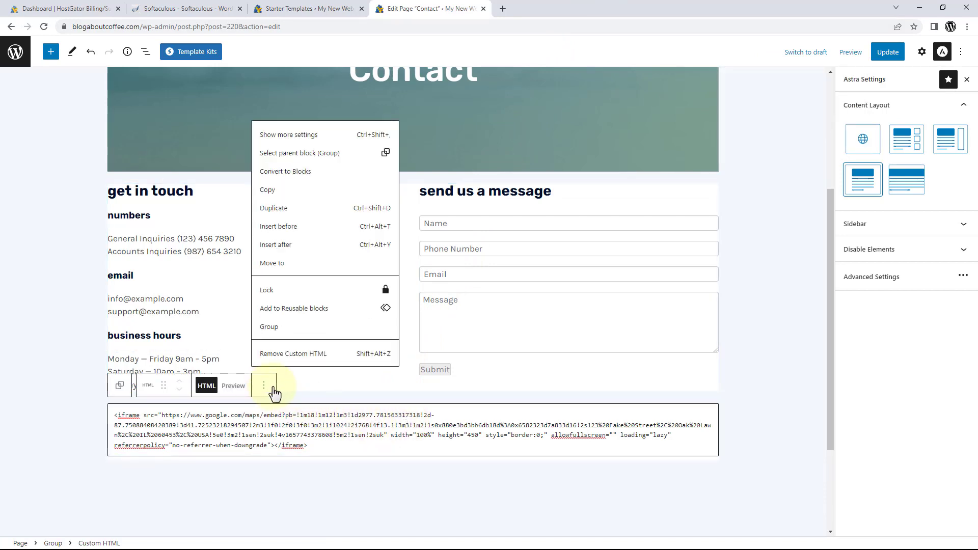
click(293, 355)
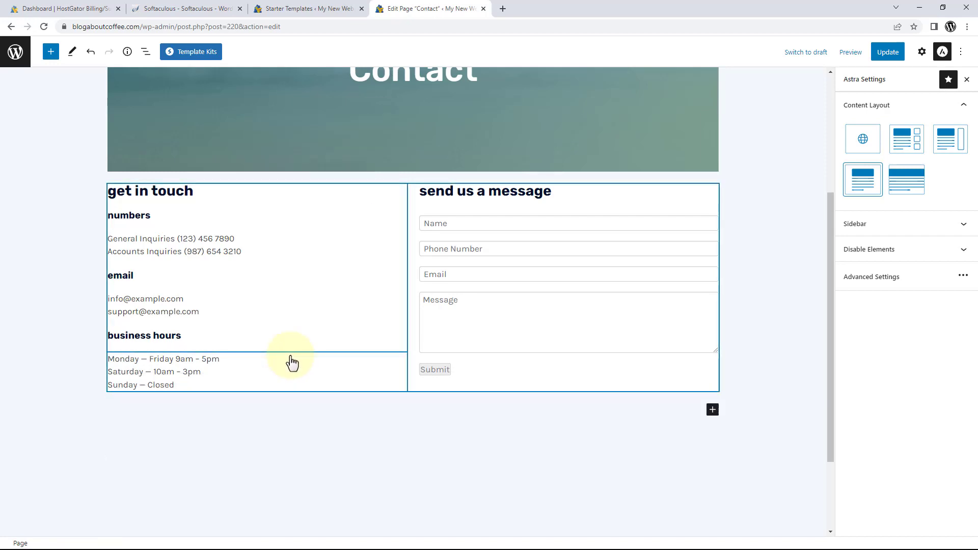
click(289, 403)
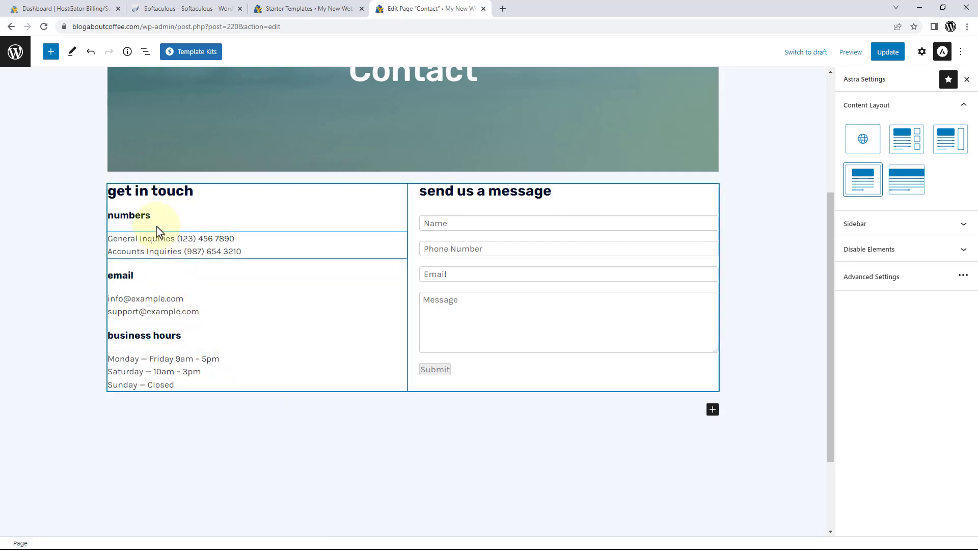
Undo the deletion, update the Contact page and open the live page.
click(91, 52)
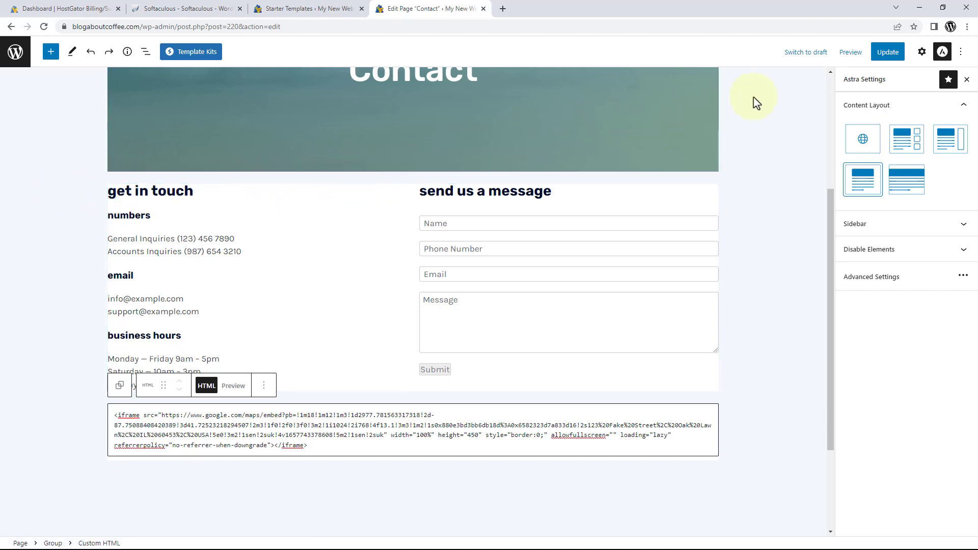
click(881, 54)
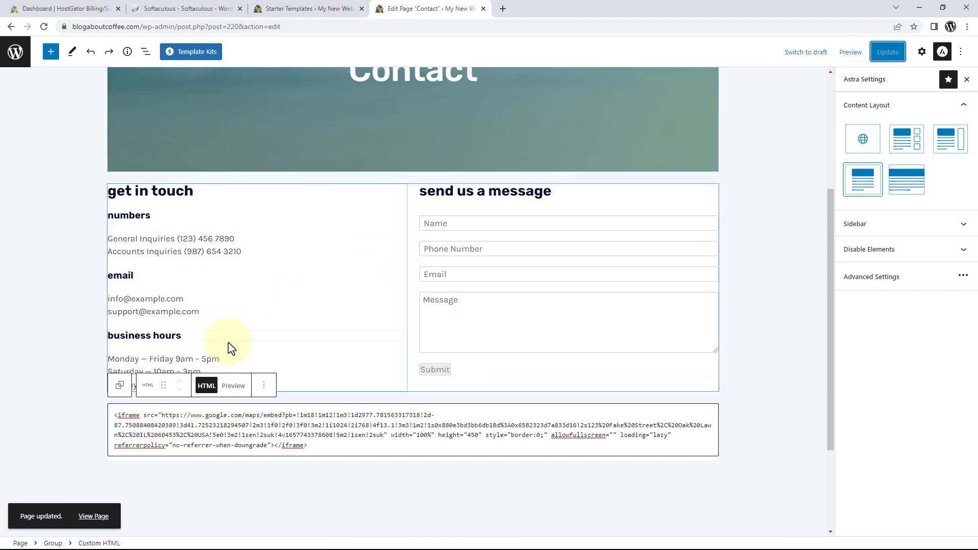
click(93, 516)
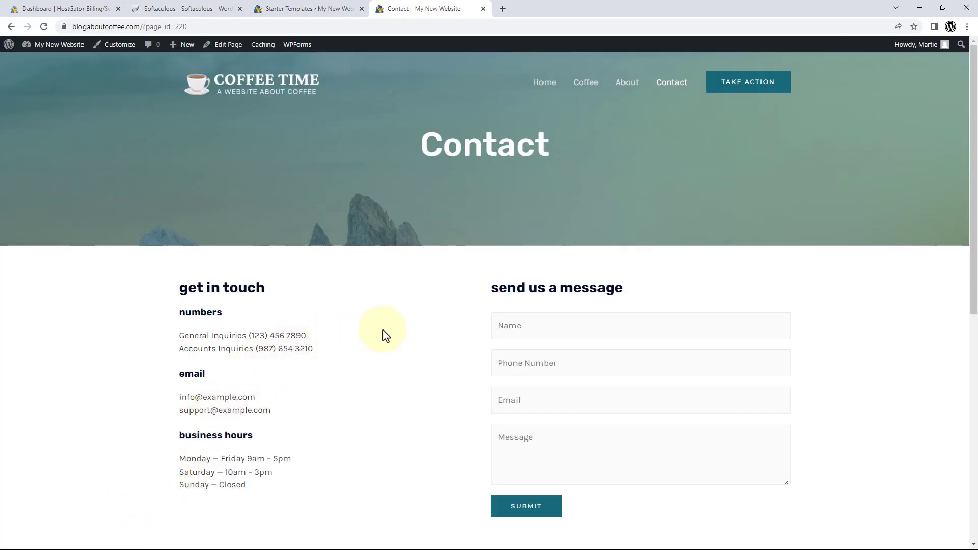
Fill in the live Contact form with test details and submit the message.
scroll(408, 334, down, 2)
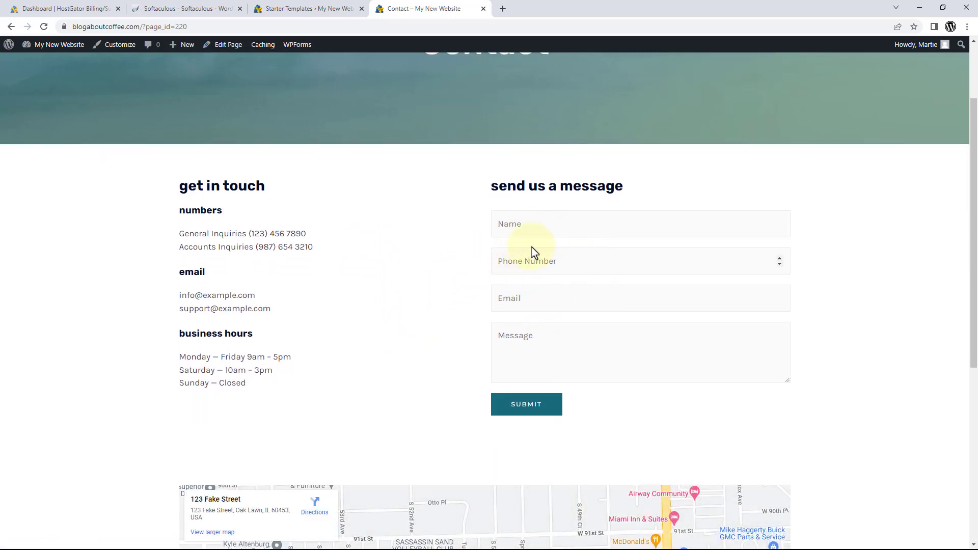
click(551, 228)
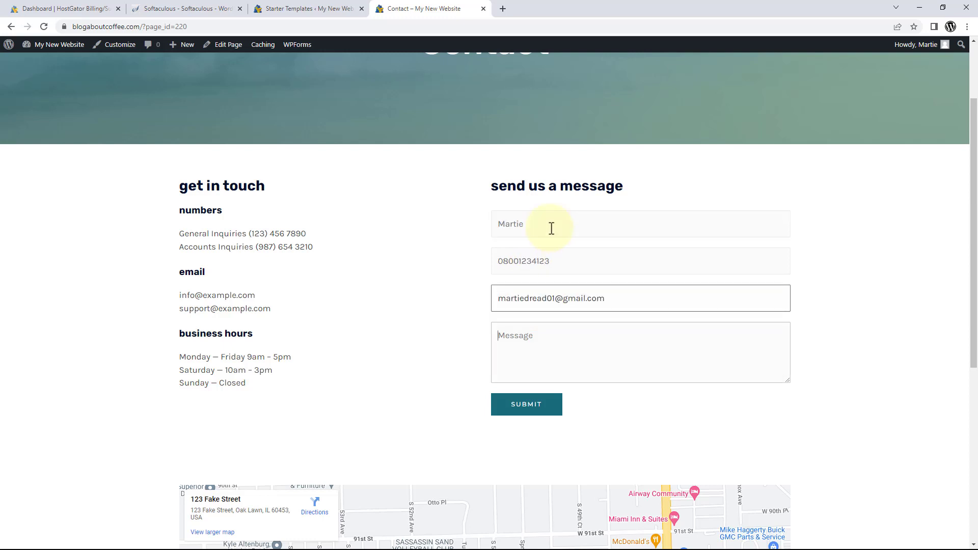
text(This is a test message...)
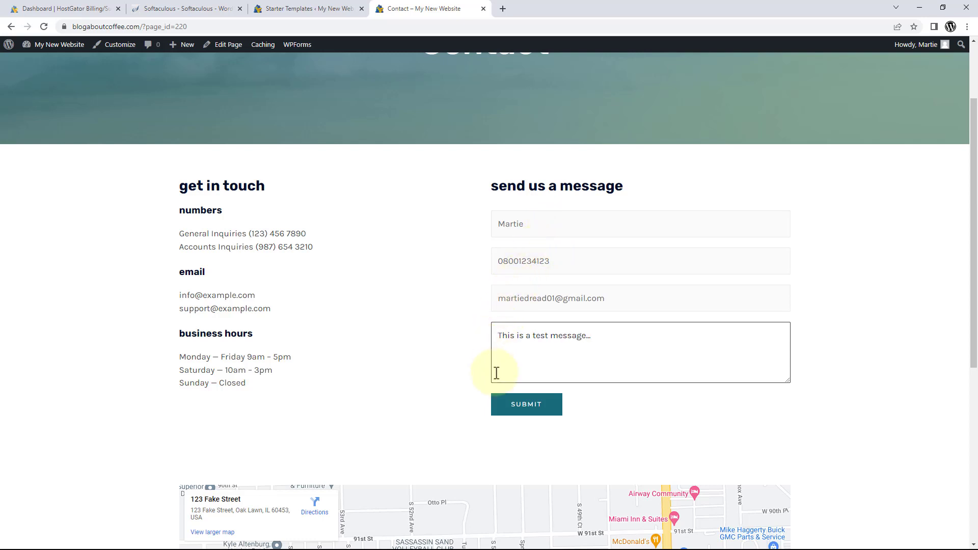
click(522, 409)
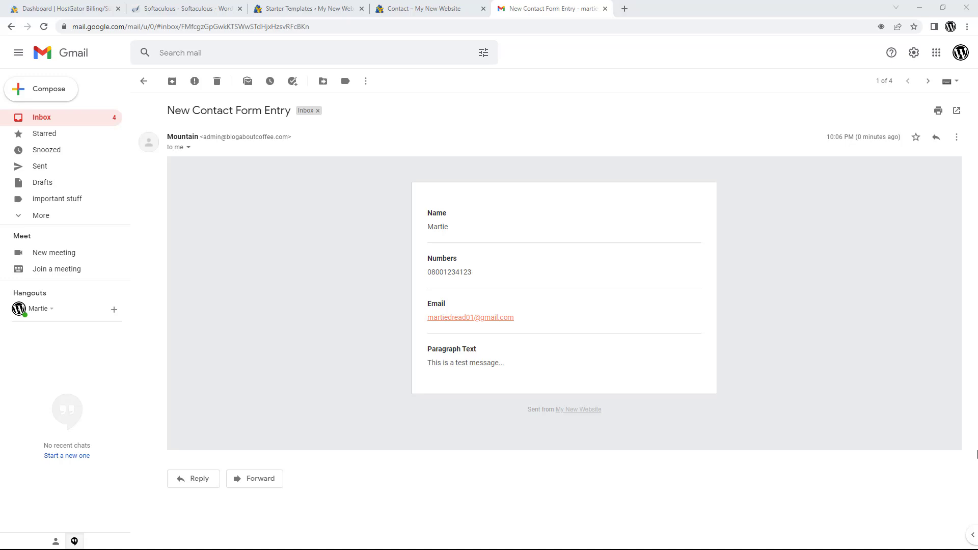
Scroll the live Contact page to check the map and footer, then launch Customize.
scroll(548, 263, down, 2)
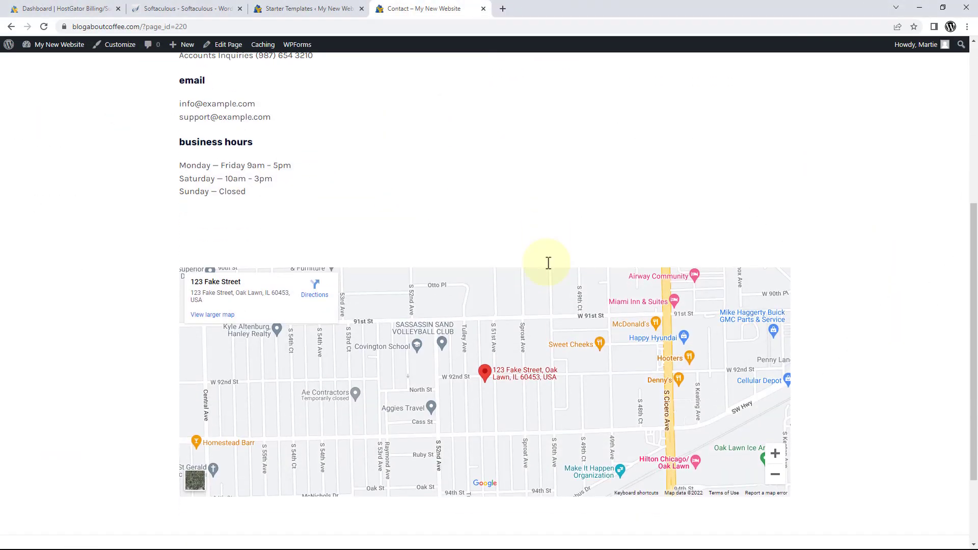
scroll(548, 263, down, 1)
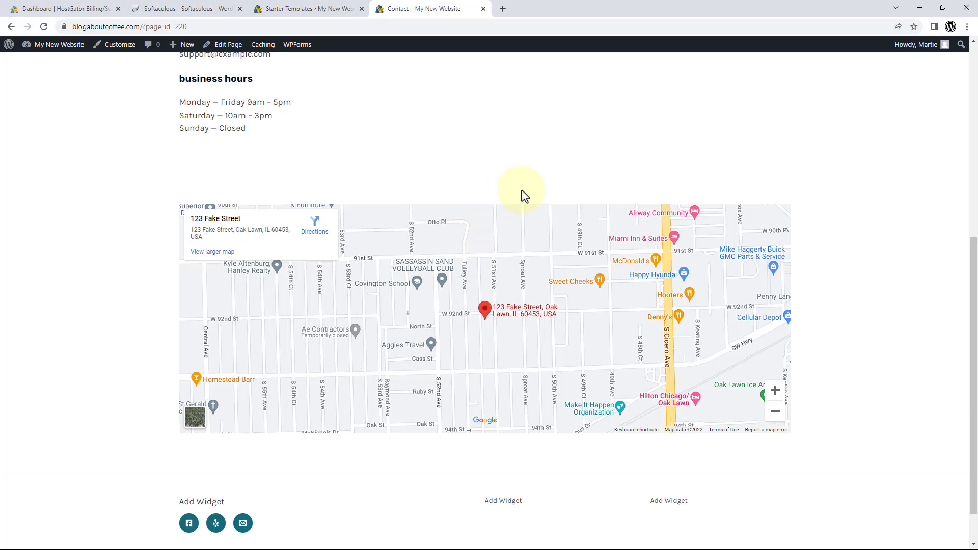
scroll(525, 196, down, 1)
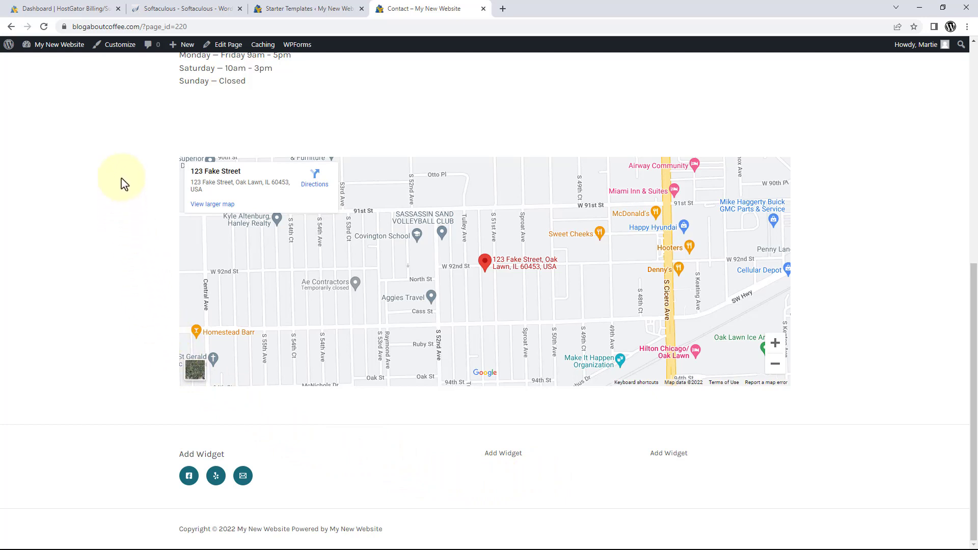
click(119, 48)
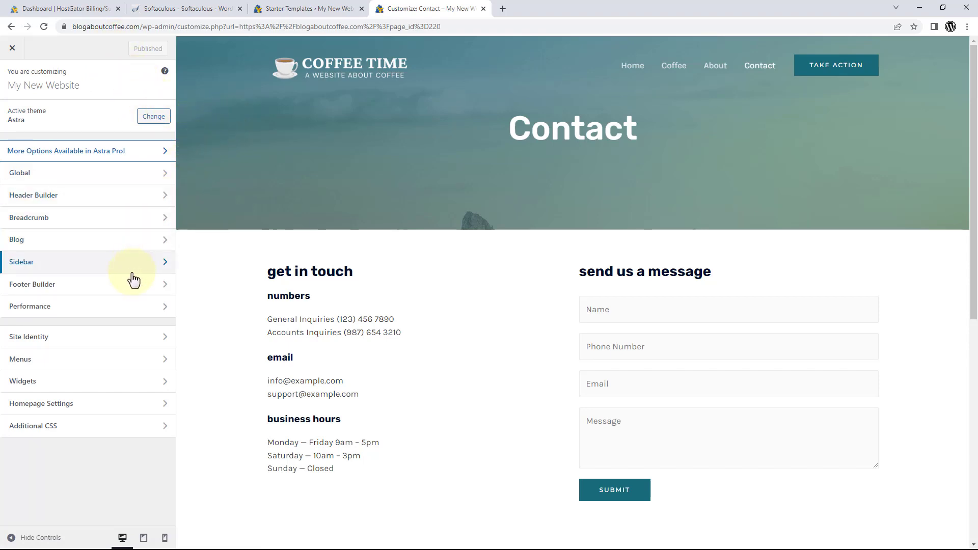
In Footer Builder, remove Widget 3, Social, Widget 1 and Widget 2, leaving only Copyright.
click(132, 293)
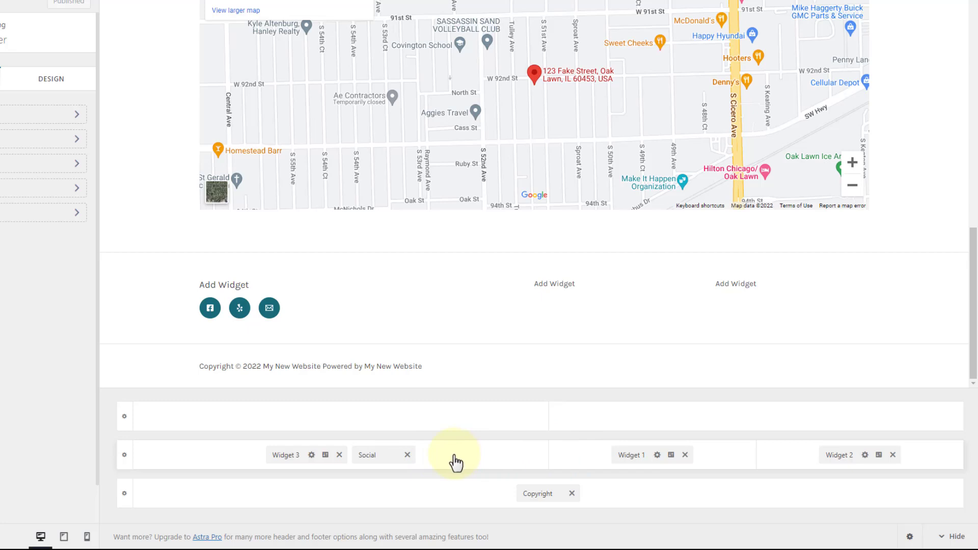
click(338, 455)
click(363, 455)
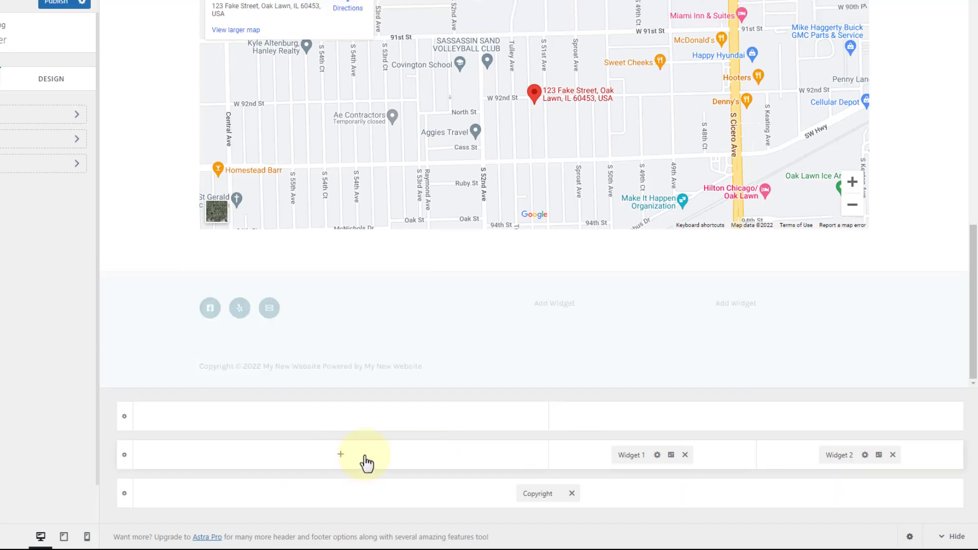
click(687, 455)
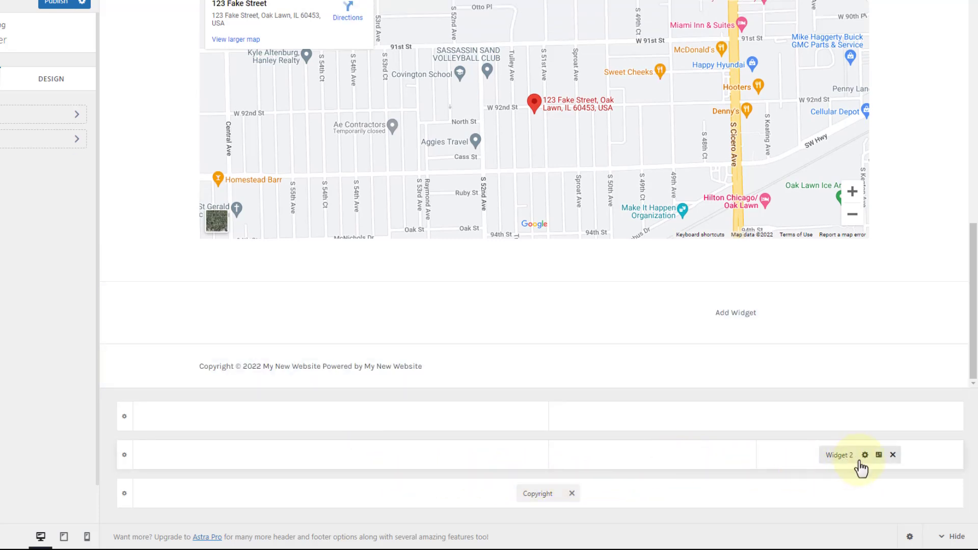
click(892, 455)
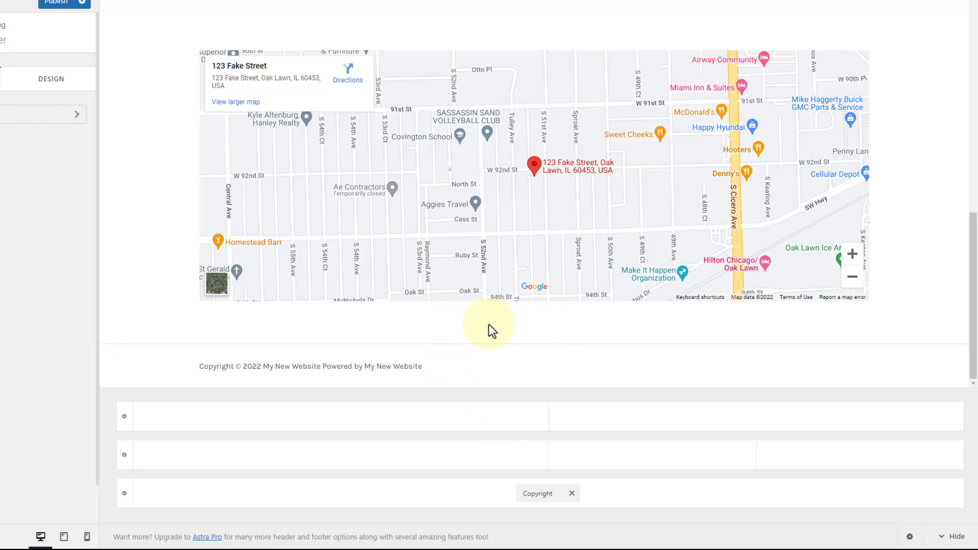
drag(423, 367, 198, 374)
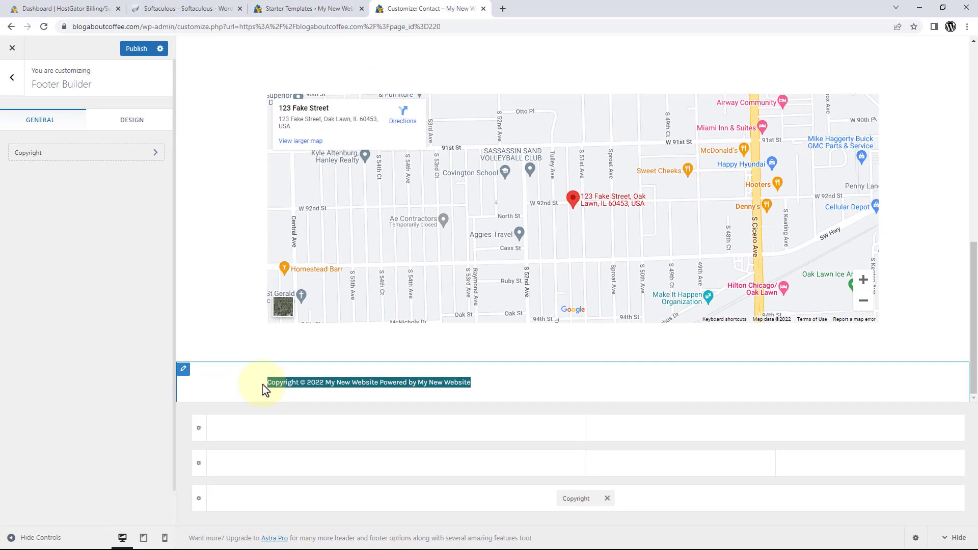
Replace the copyright text with 'This is my new copyright text 2022.'.
click(234, 352)
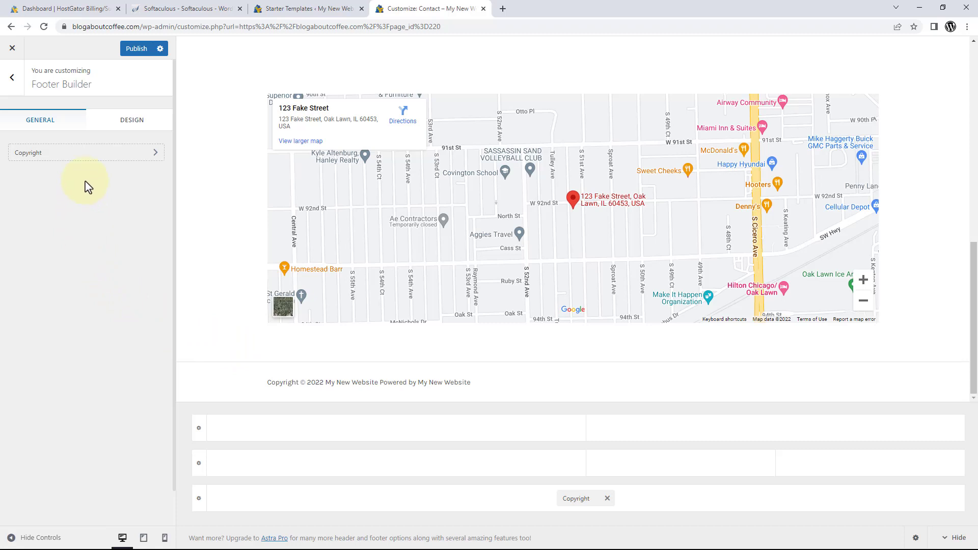
click(85, 161)
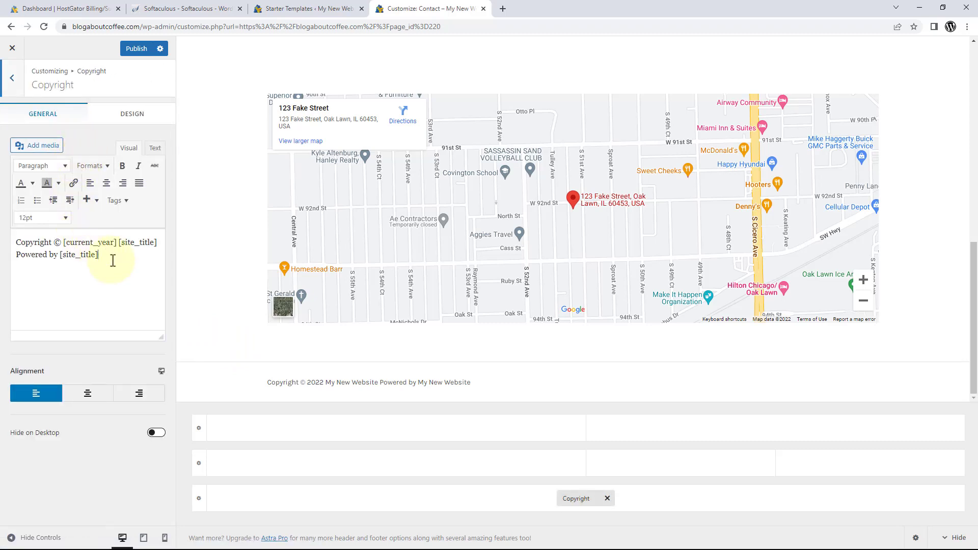
drag(113, 260, 11, 238)
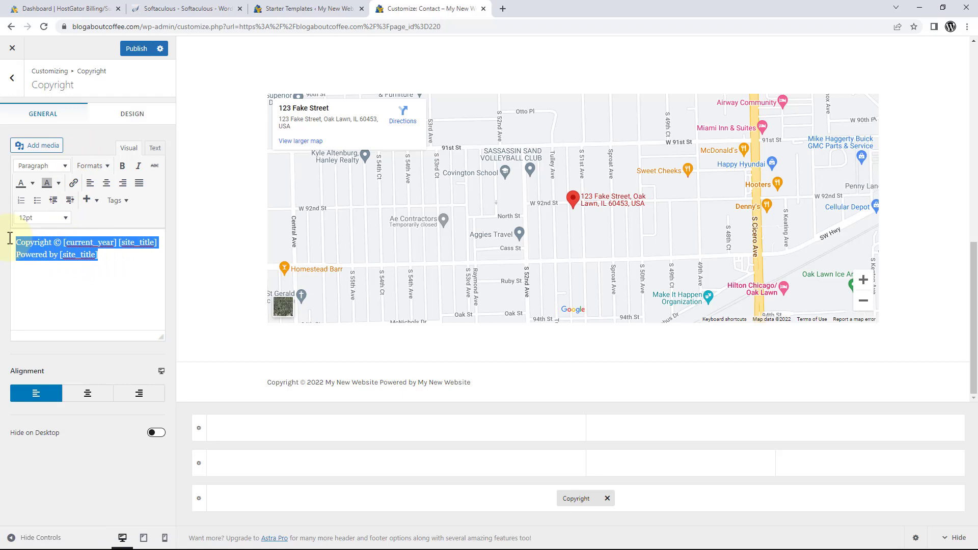
text(This is m)
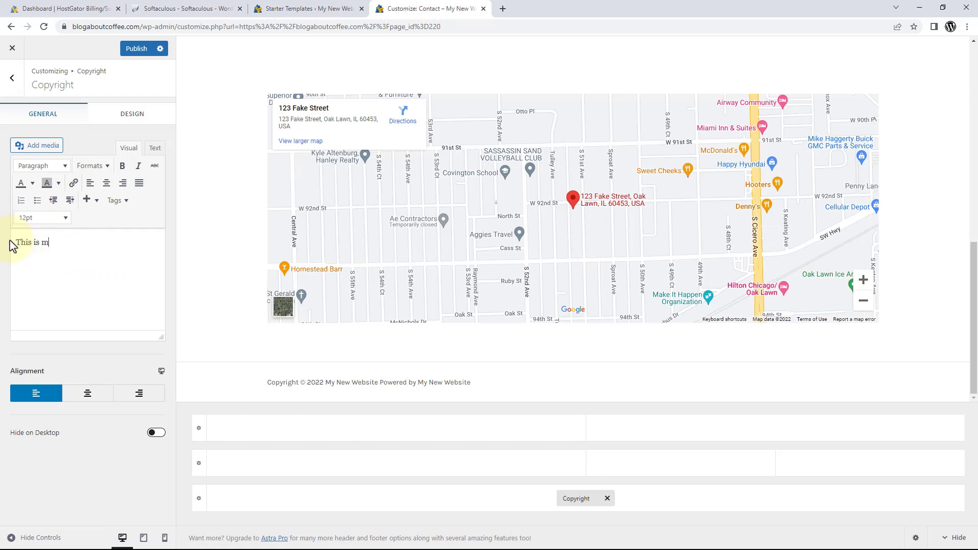
text(y new copyright text 2022.)
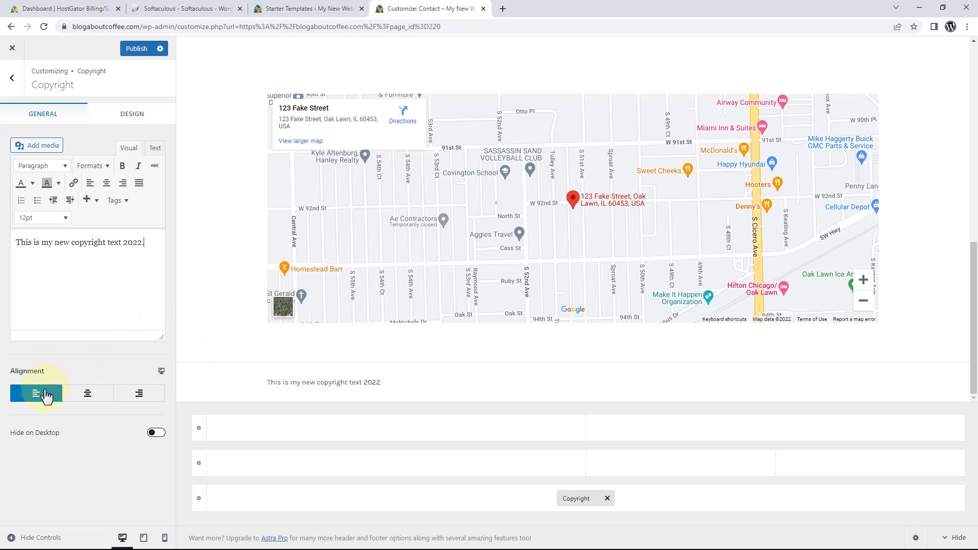
Try centre and right alignment for the copyright, then set it back to left.
click(90, 398)
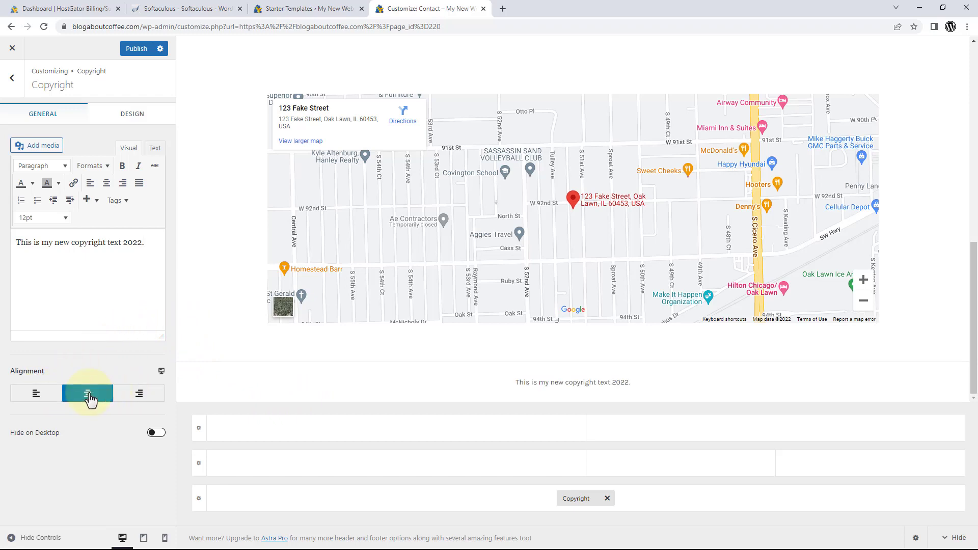
click(136, 399)
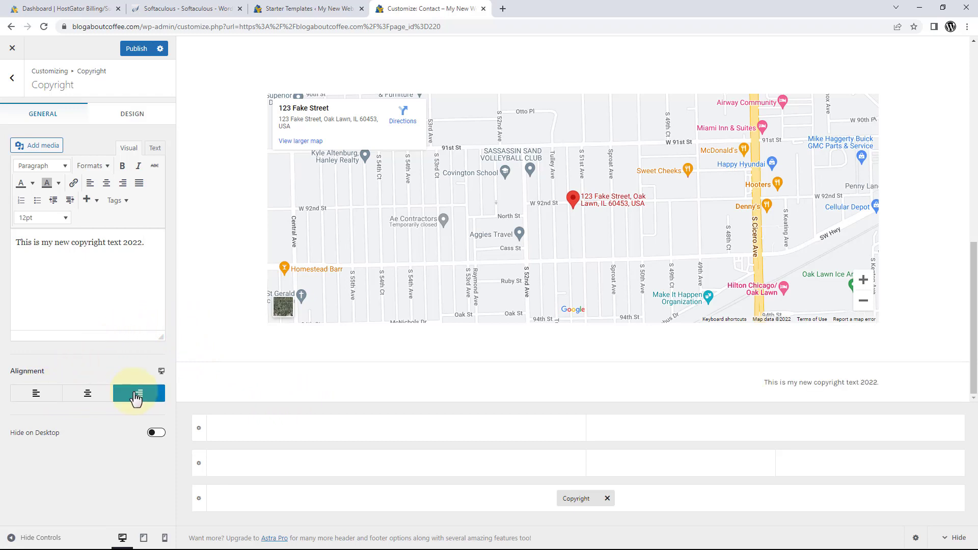
click(33, 399)
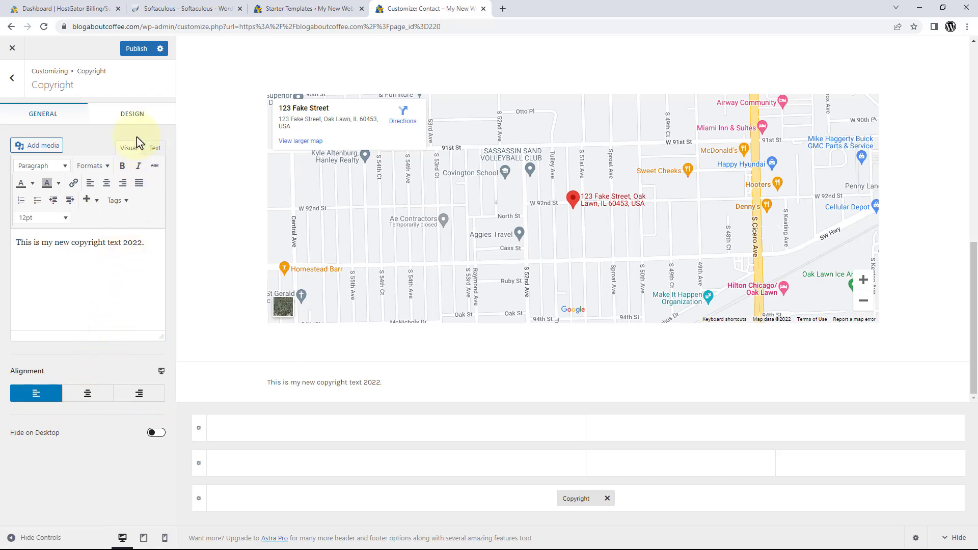
In the copyright's Design settings, try a red text colour.
click(134, 115)
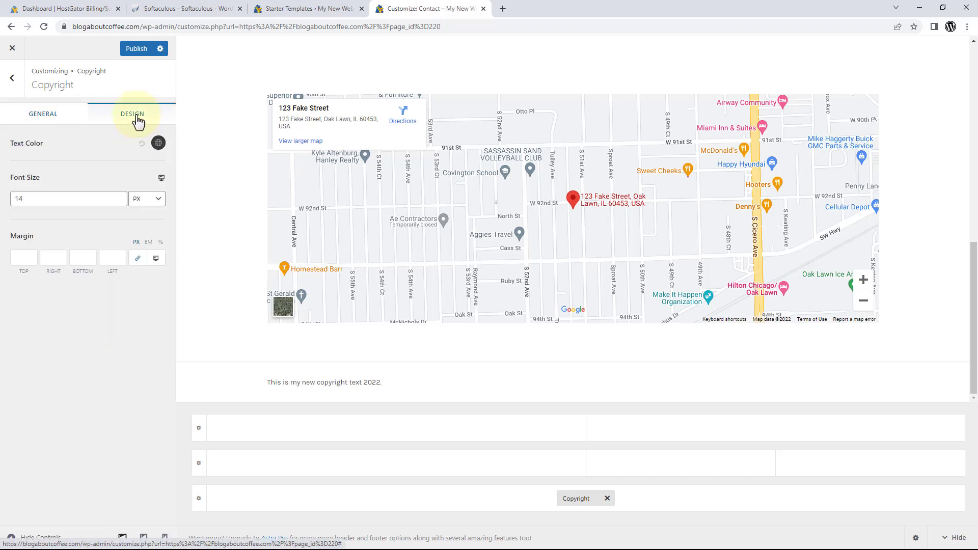
click(159, 143)
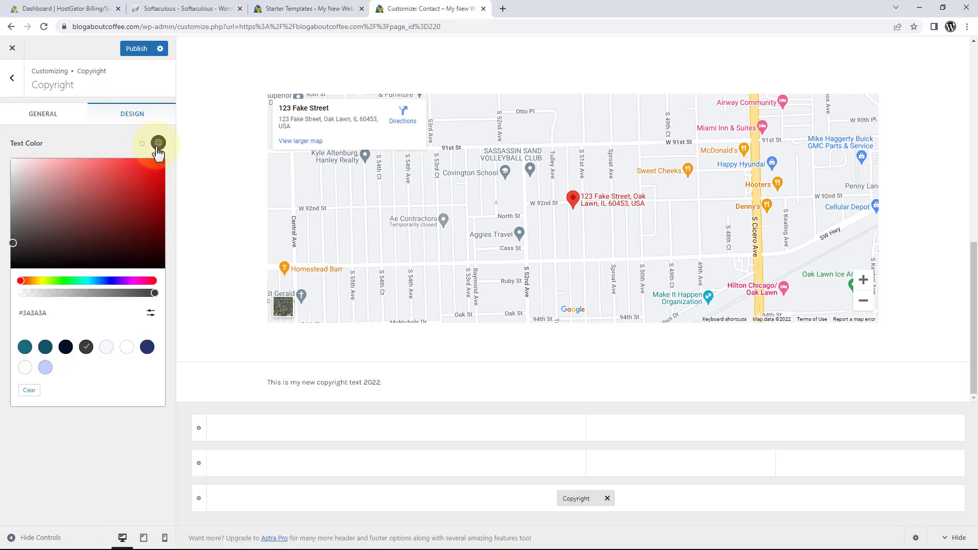
drag(147, 168, 127, 174)
click(115, 142)
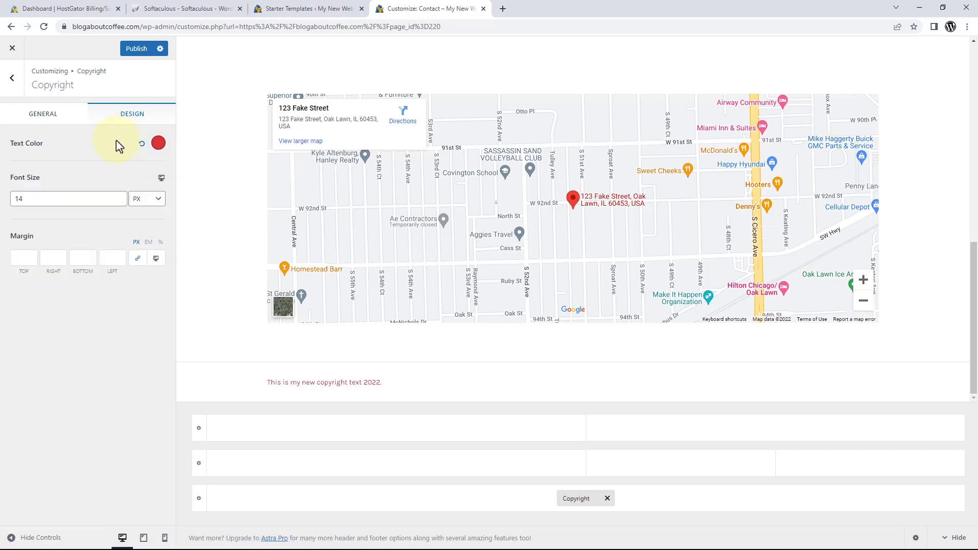
Raise the copyright font size to 17, bring it back to 14, and reset the colour.
click(120, 196)
click(120, 196)
click(120, 196)
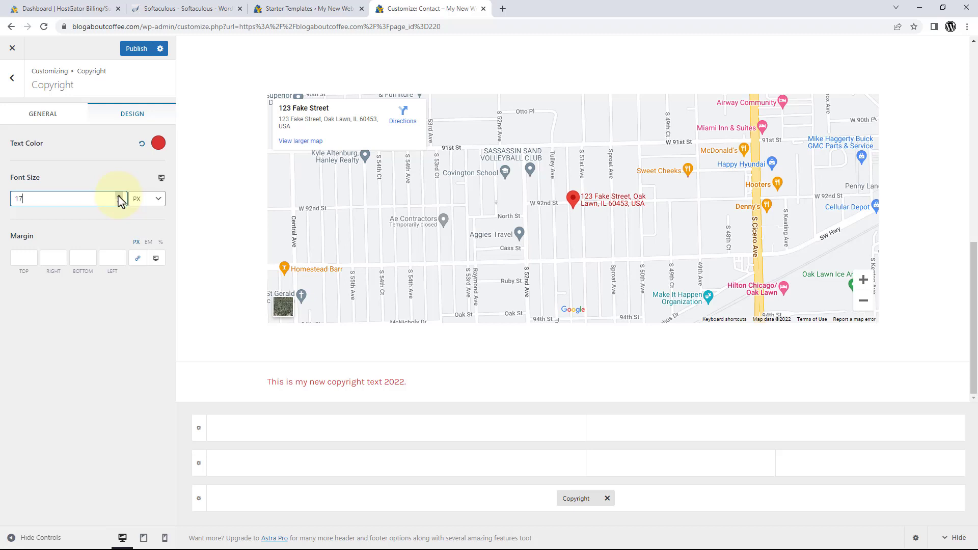
click(120, 202)
click(120, 202)
click(120, 203)
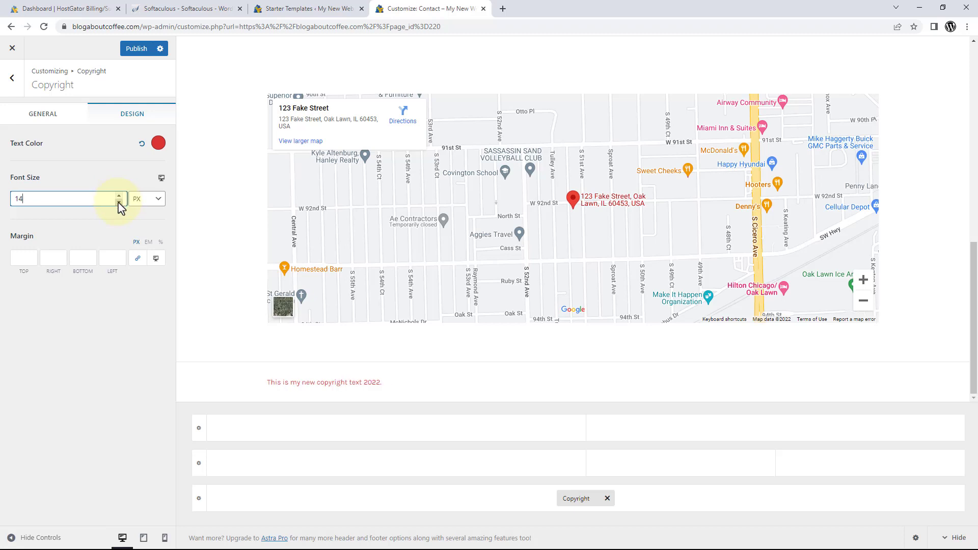
click(142, 145)
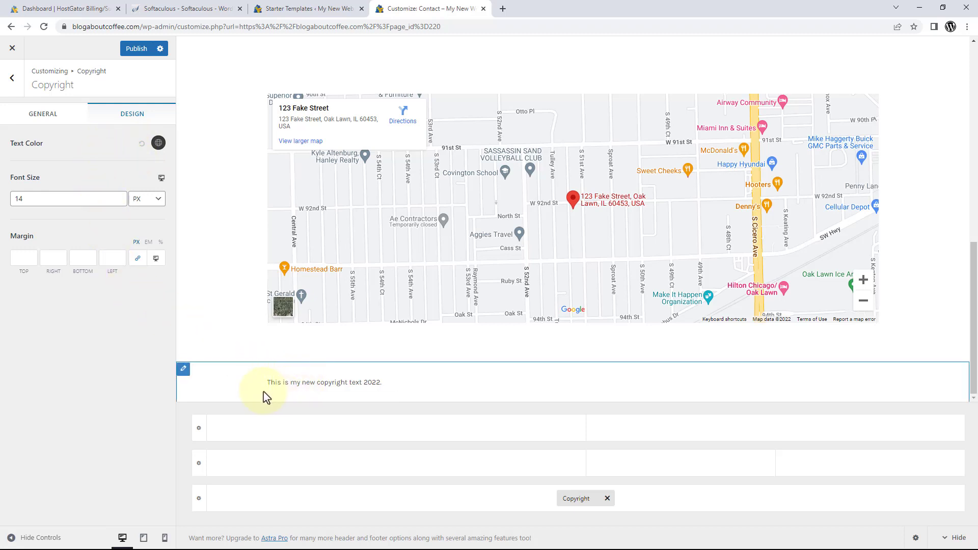
Try a red Below Footer background, restore it to white, then publish and close the Customizer.
click(184, 371)
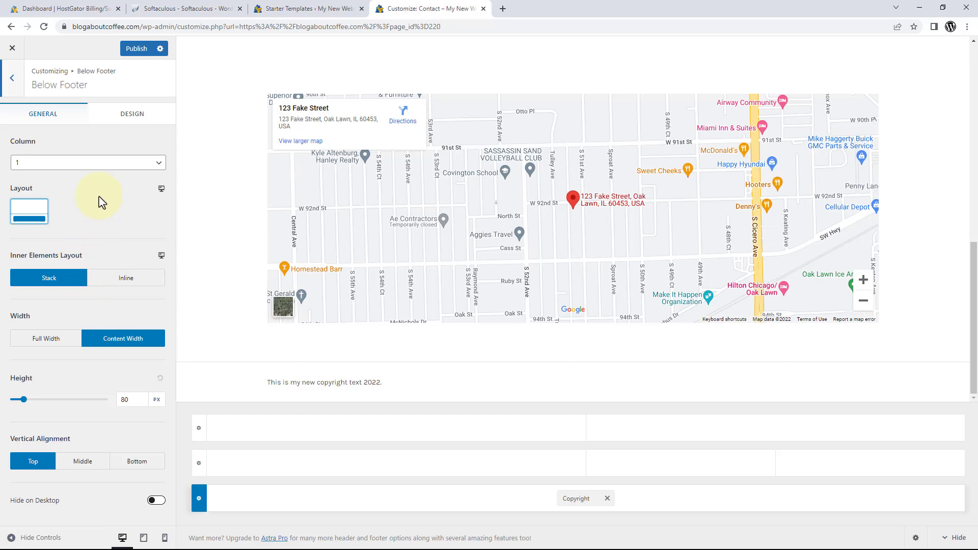
click(126, 126)
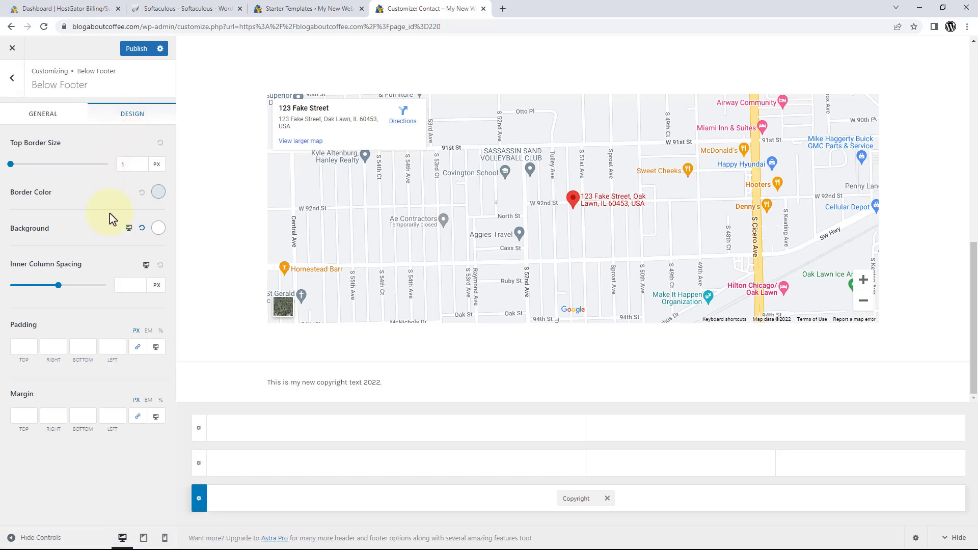
click(158, 228)
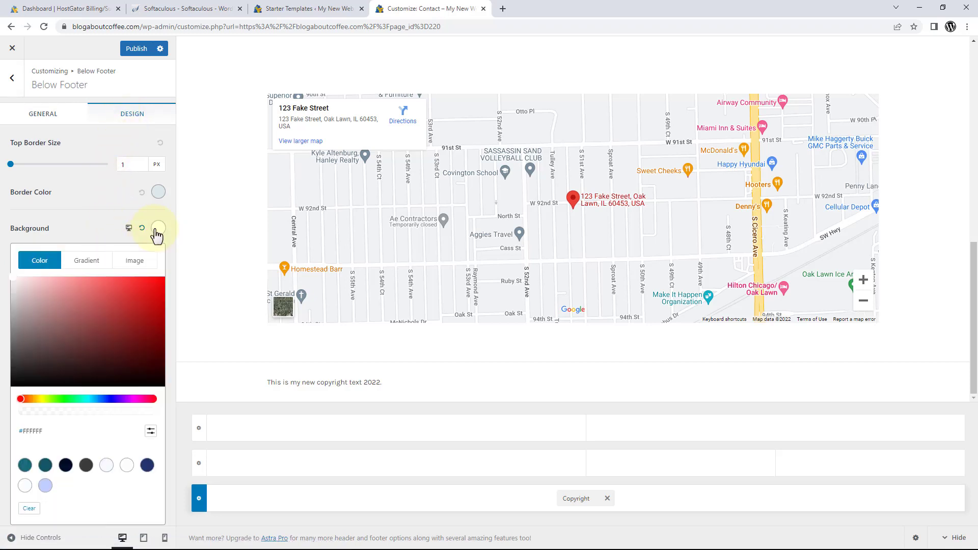
drag(74, 308, 52, 290)
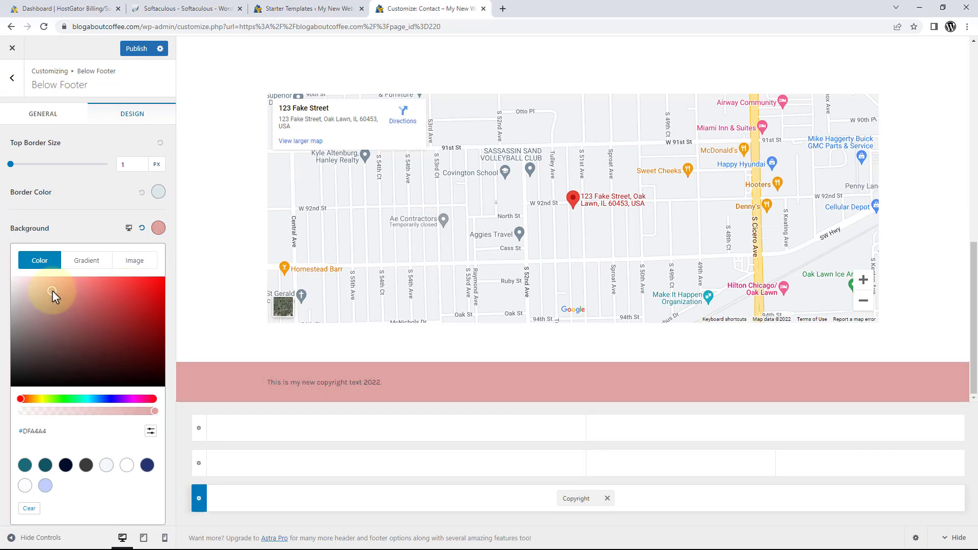
drag(51, 290, 14, 278)
click(7, 275)
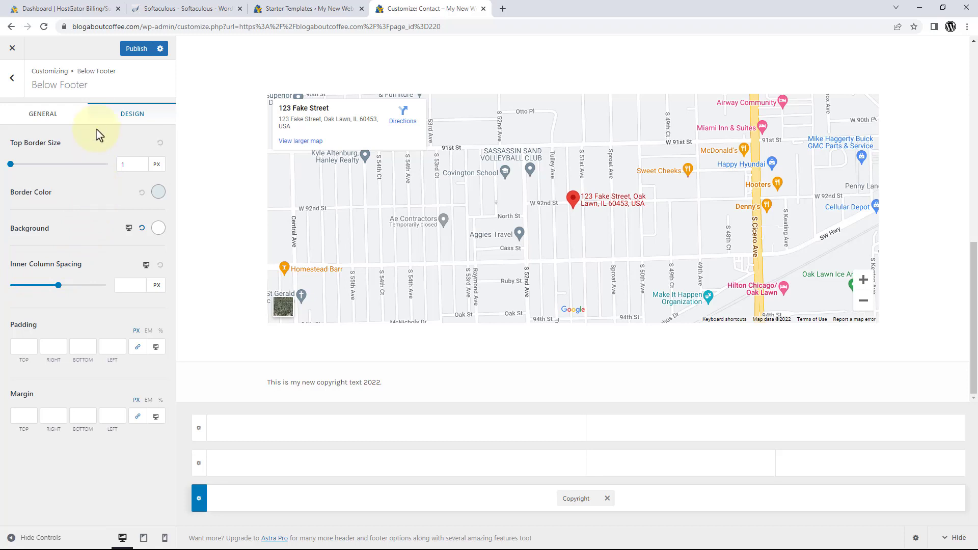
click(139, 53)
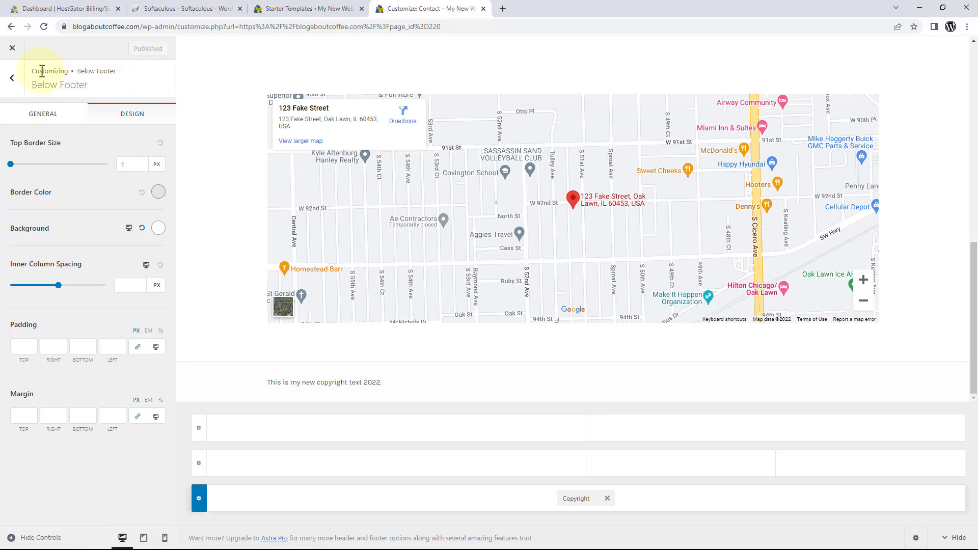
click(12, 48)
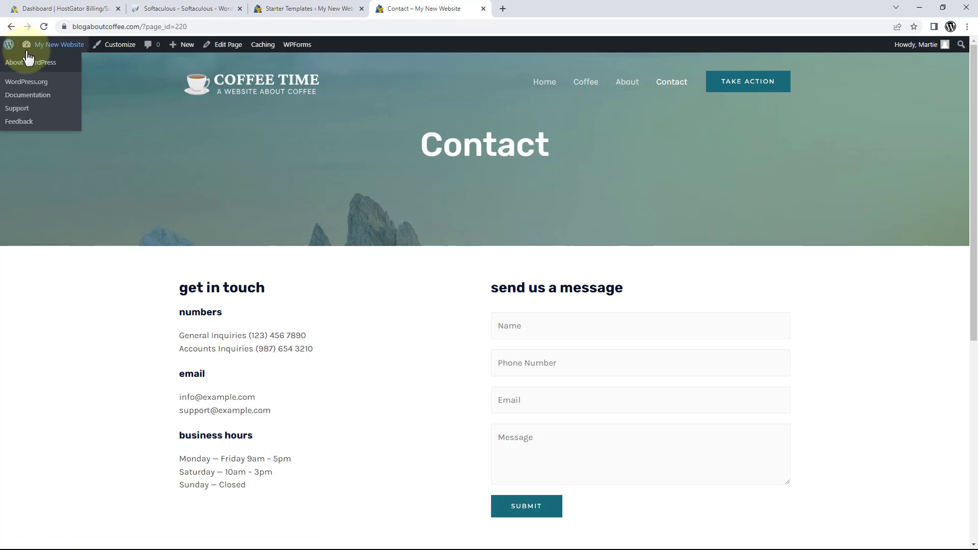
Scroll down the live Contact page to check the footer copyright line, then scroll back up.
scroll(116, 97, down, 7)
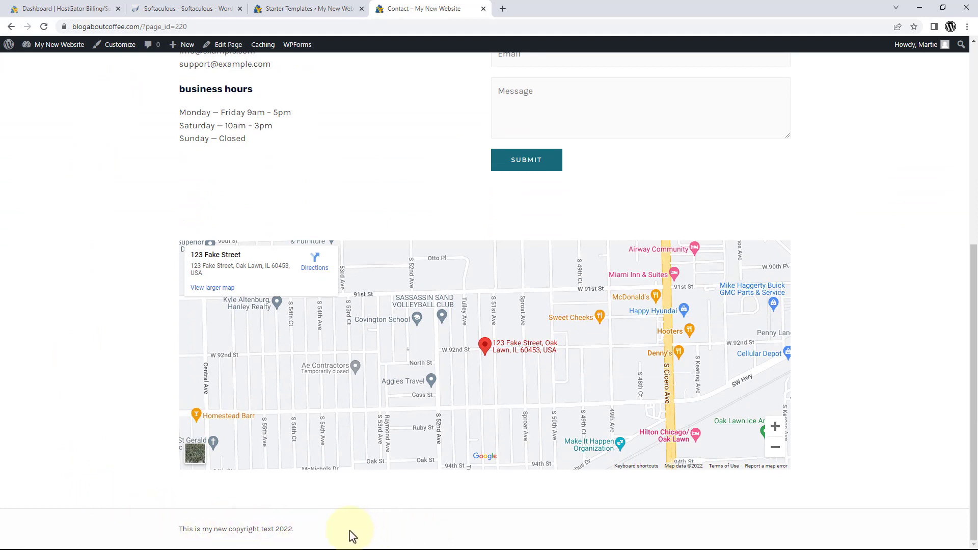
scroll(351, 536, up, 7)
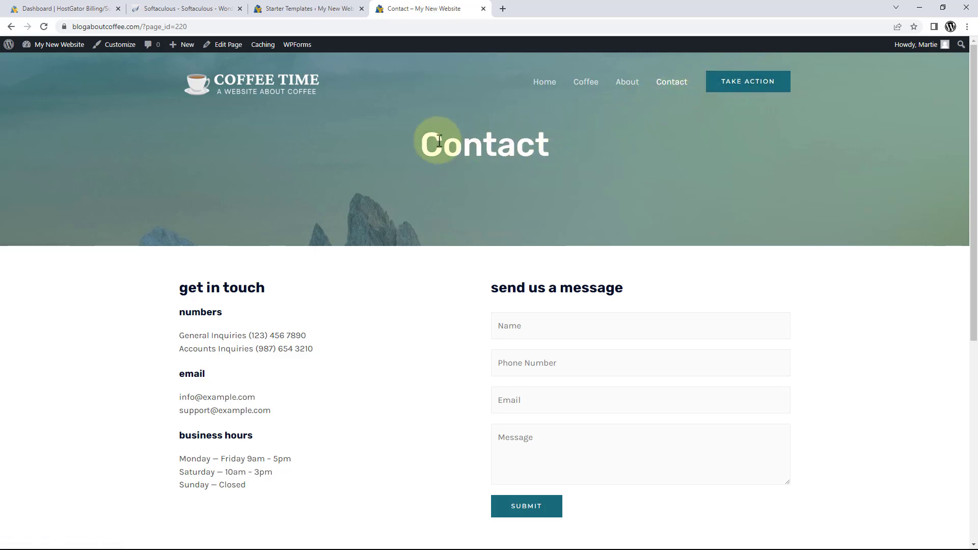
In the Customizer, rename the header button from 'Take Action' to 'Coffee Tutorial'.
click(124, 47)
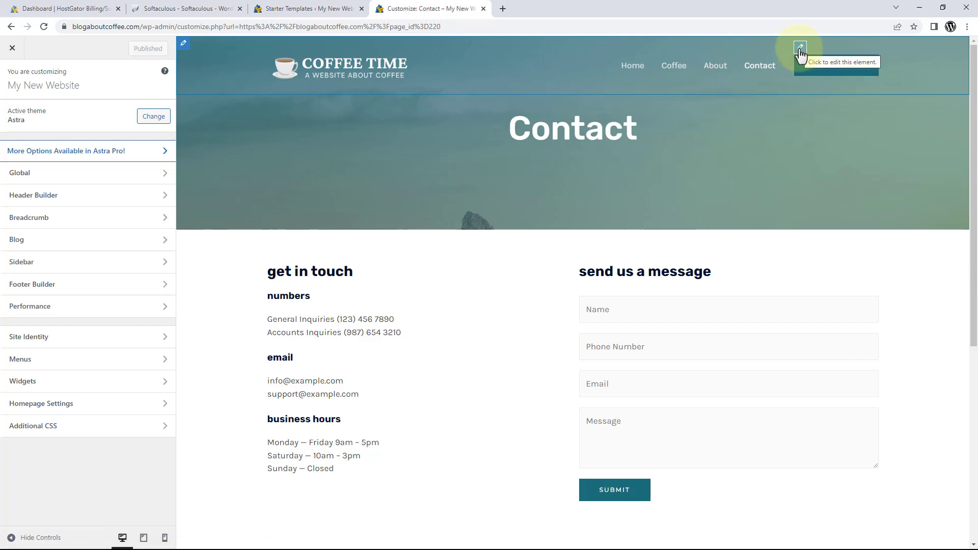
click(800, 48)
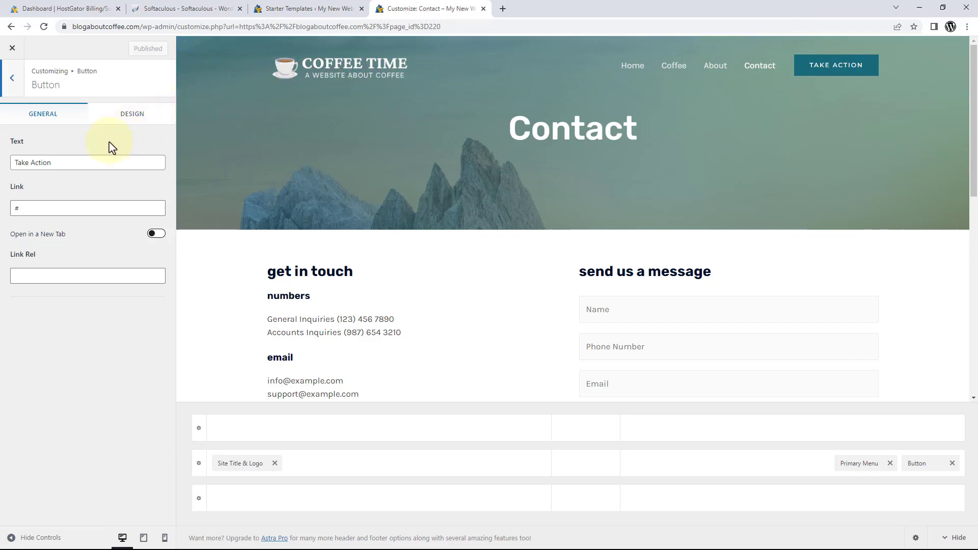
drag(77, 162, 10, 165)
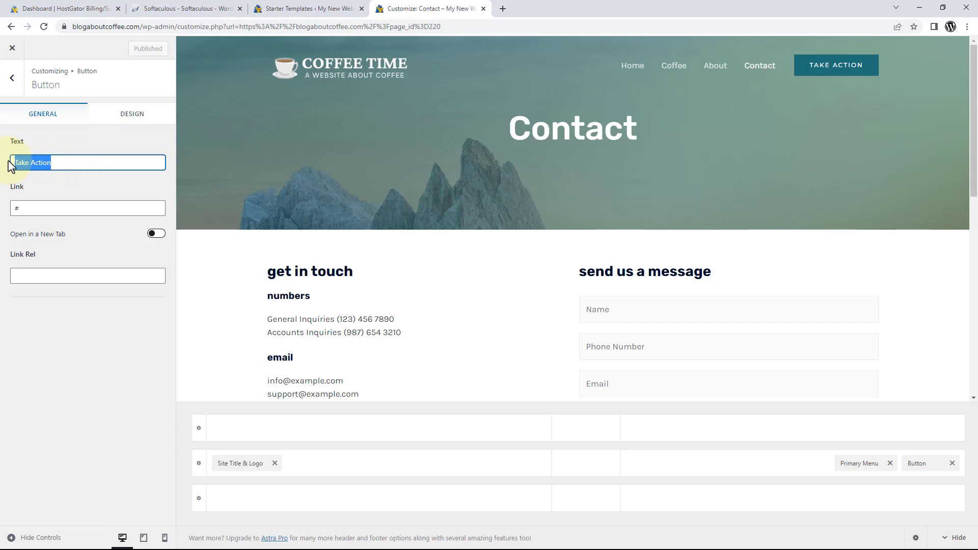
text(Co)
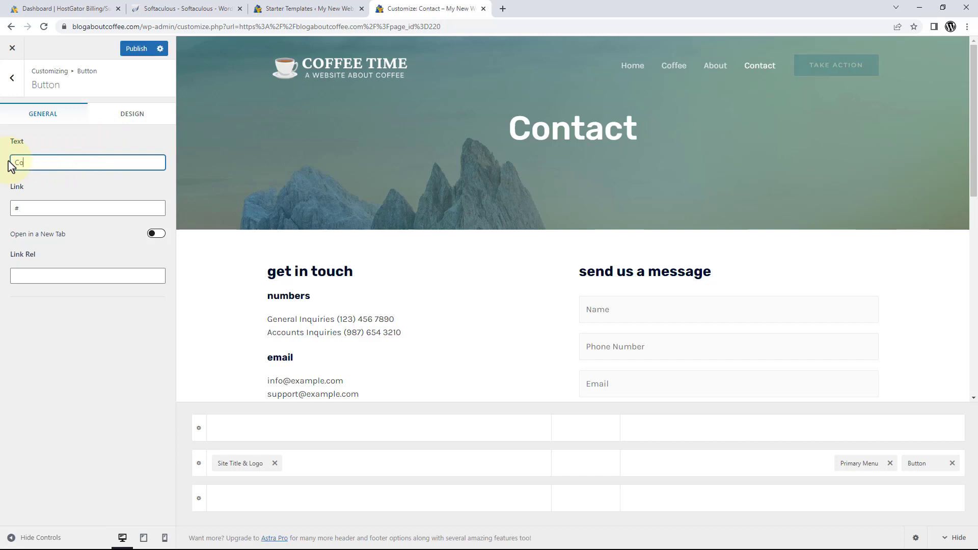
text(ffee Tutorial)
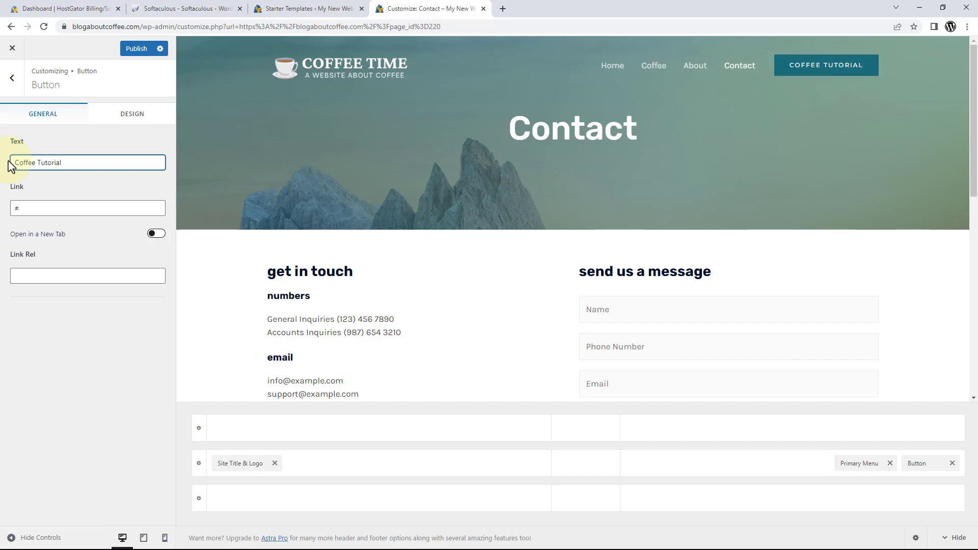
Point the button to the pasted coffee tutorial URL, opening in a new tab, and publish.
drag(37, 208, 10, 209)
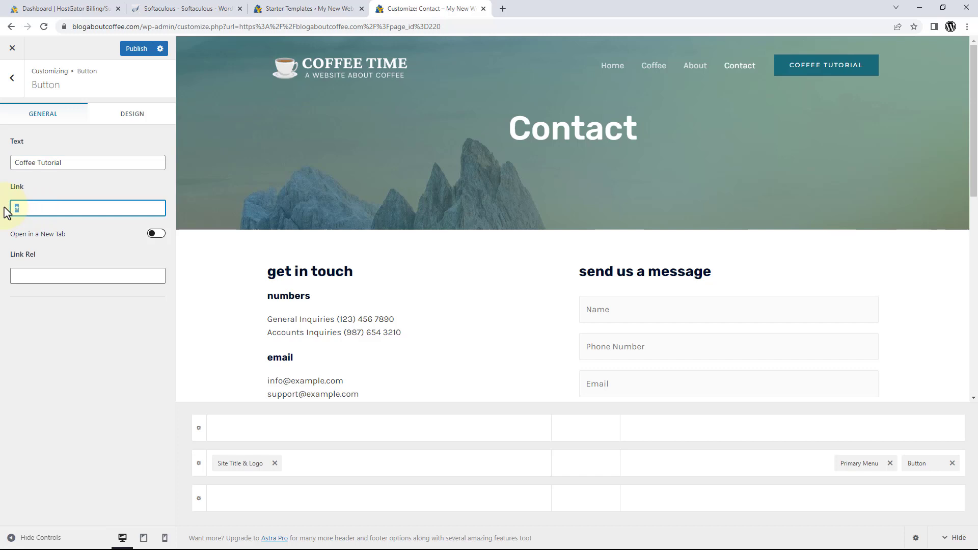
key(ctrl+v)
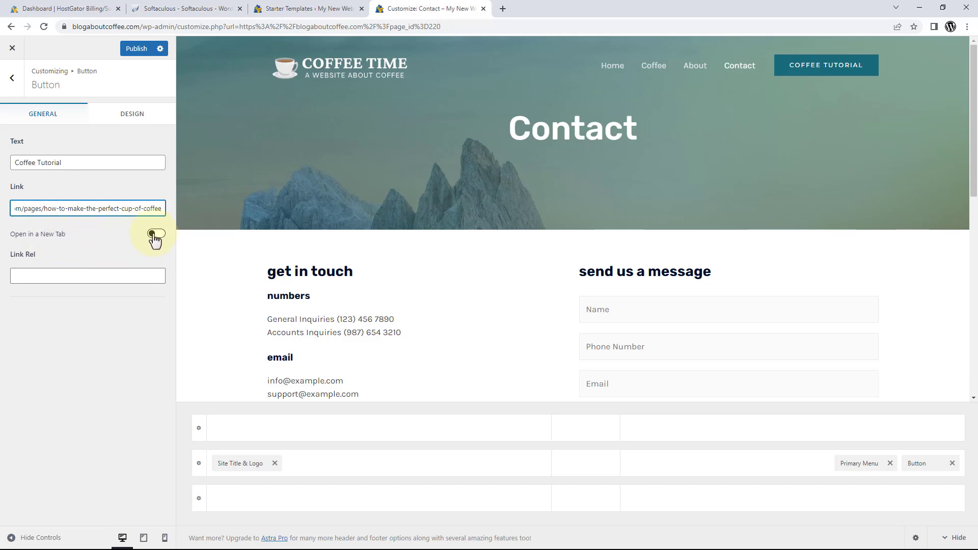
click(154, 236)
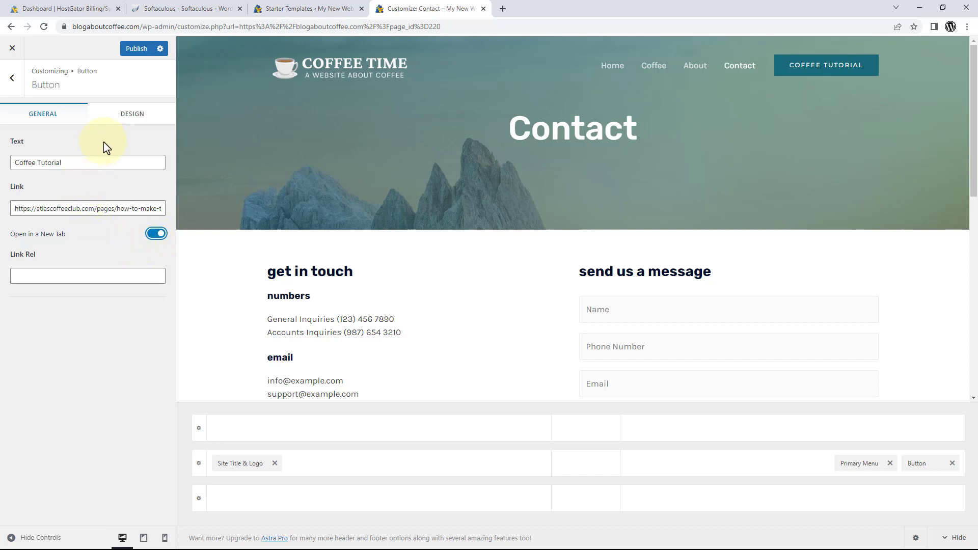
click(131, 125)
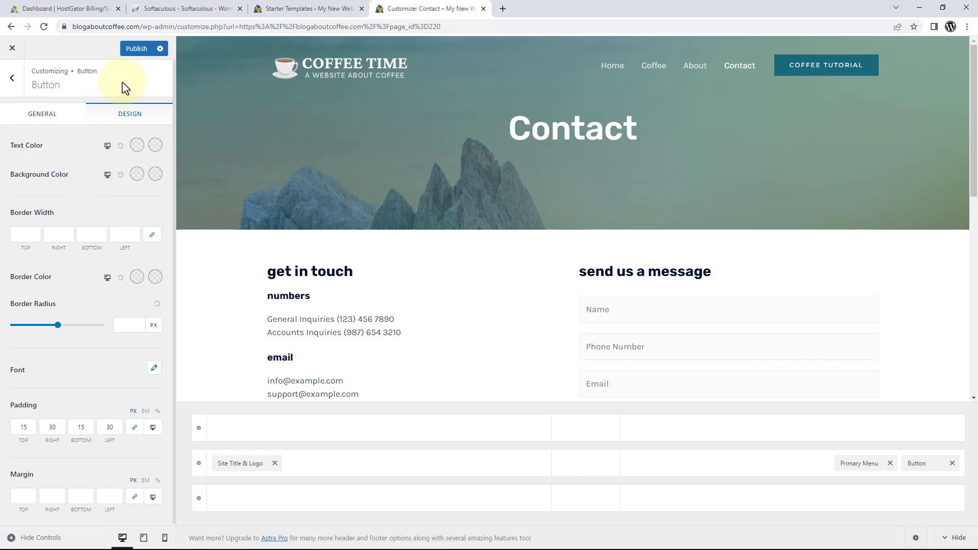
click(142, 50)
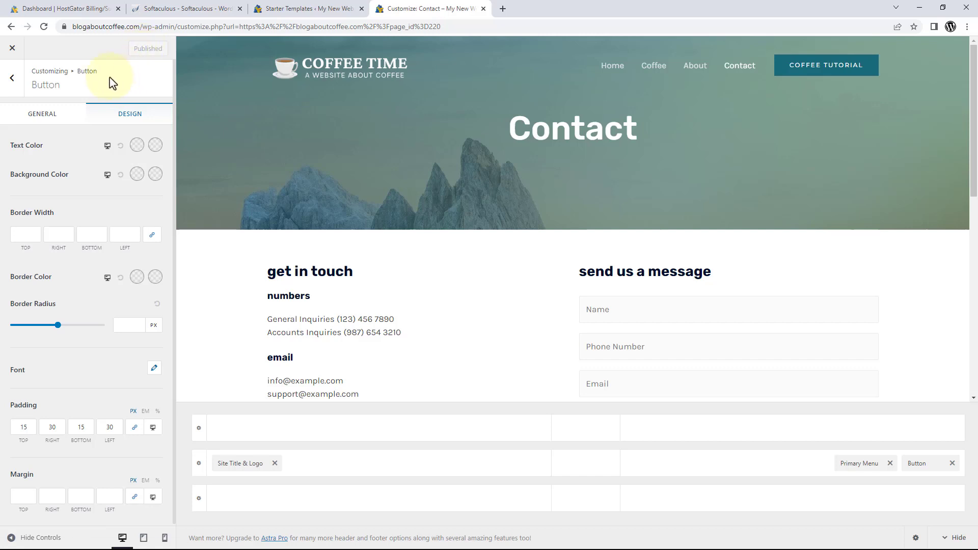
Leave the Customizer, verify Coffee Tutorial opens the external tutorial, then go to Home.
click(13, 48)
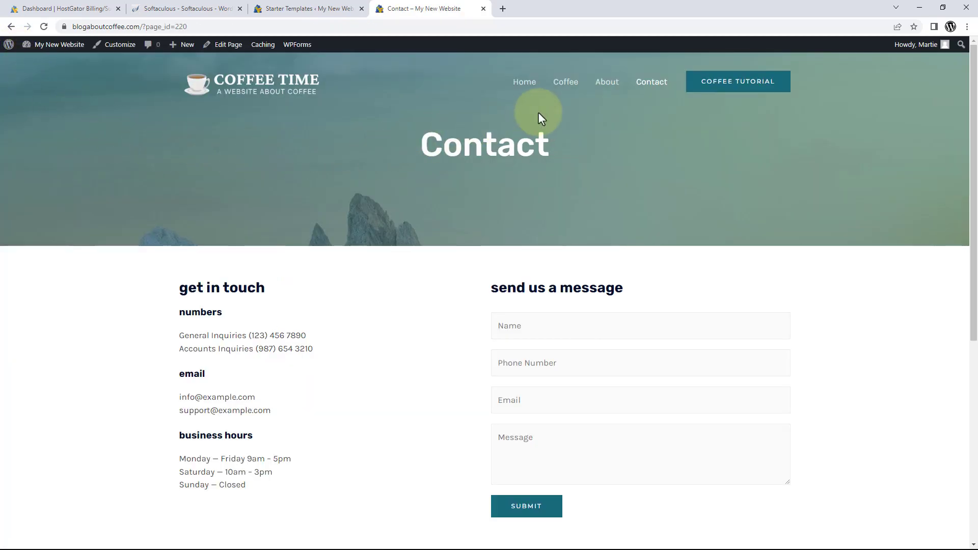
click(738, 92)
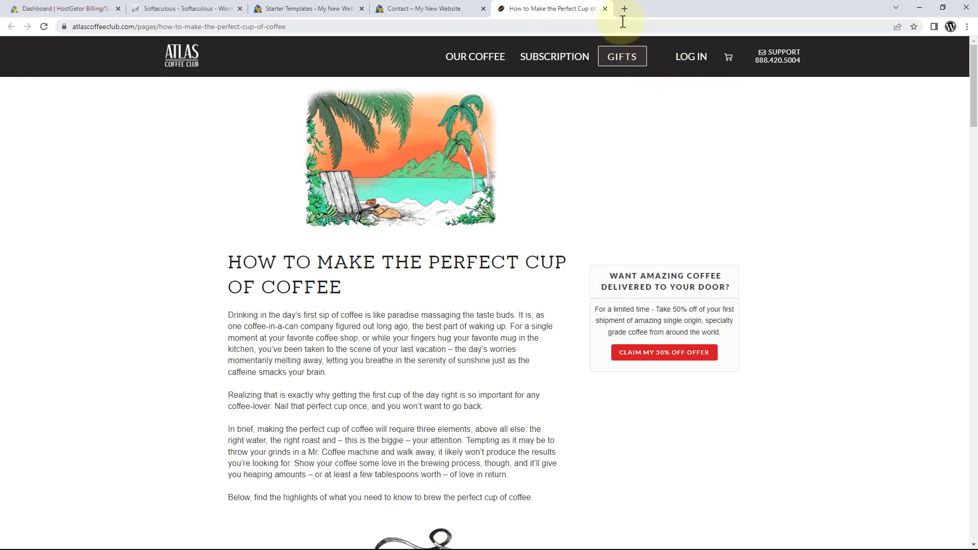
click(605, 8)
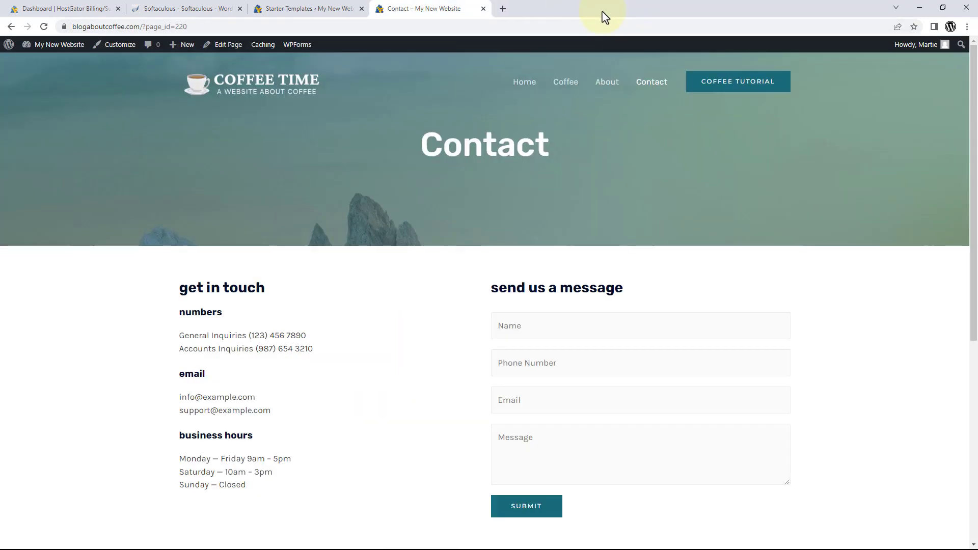
click(527, 84)
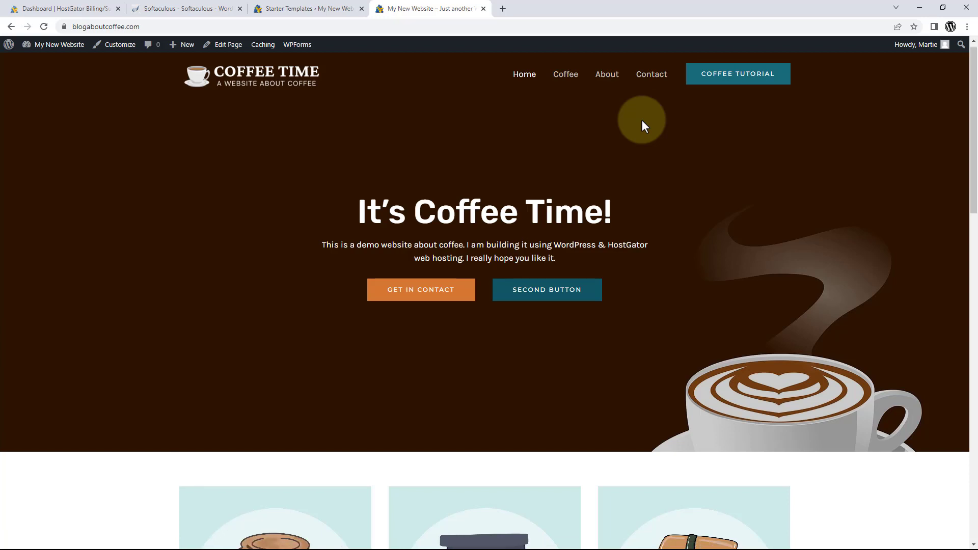
scroll(640, 121, down, 8)
scroll(643, 123, down, 8)
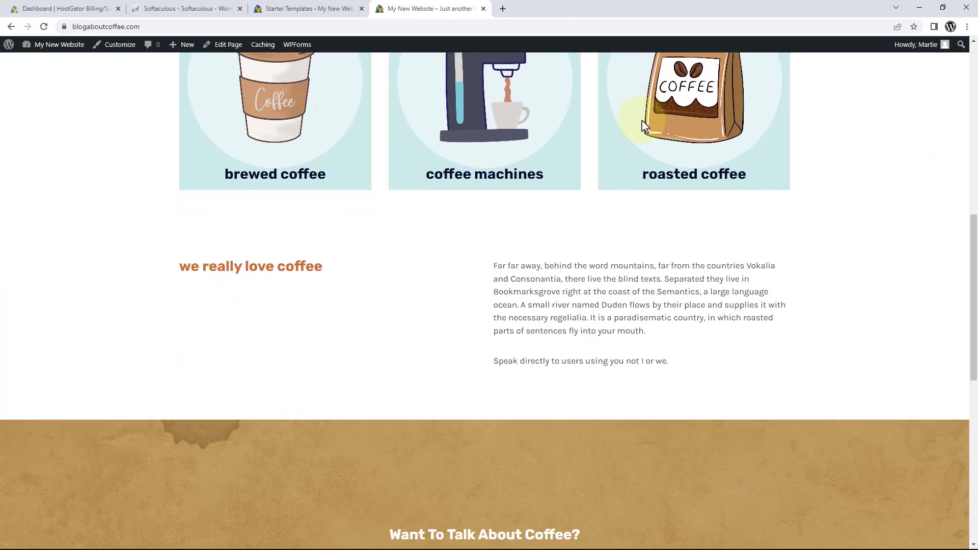
scroll(642, 125, down, 4)
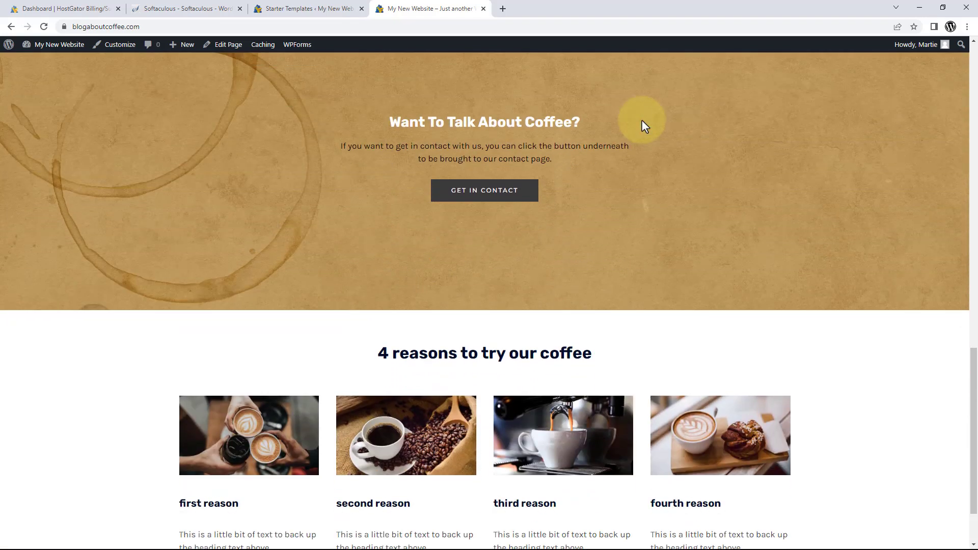
scroll(640, 120, up, 19)
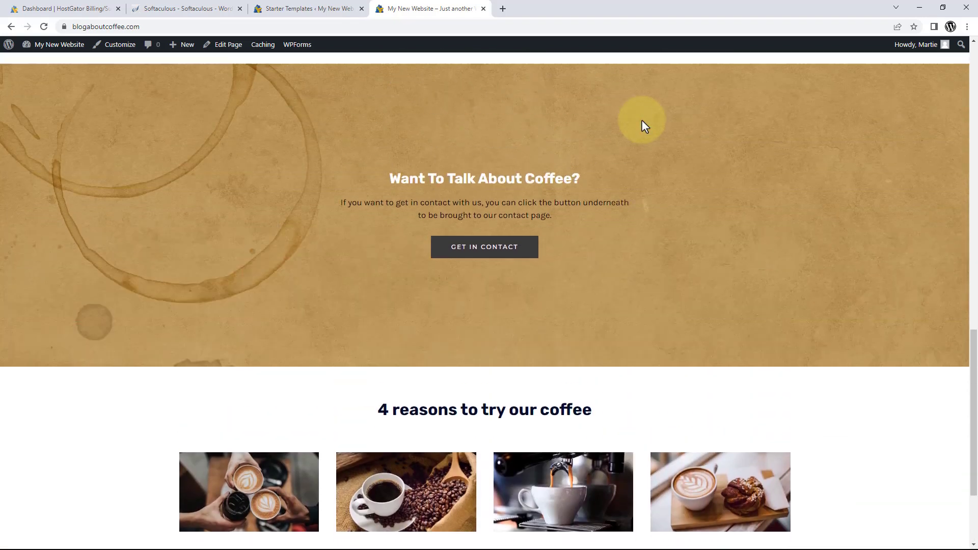
scroll(641, 120, up, 3)
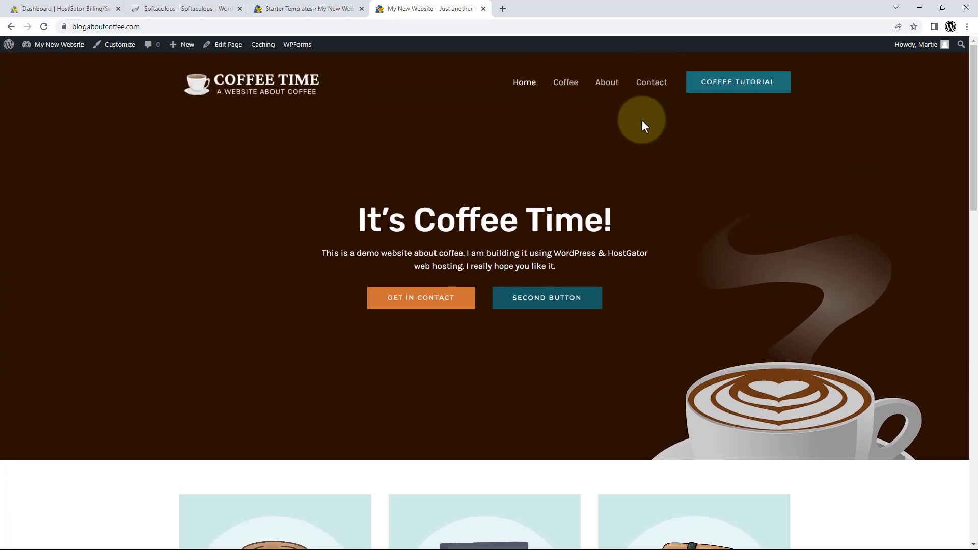
click(606, 88)
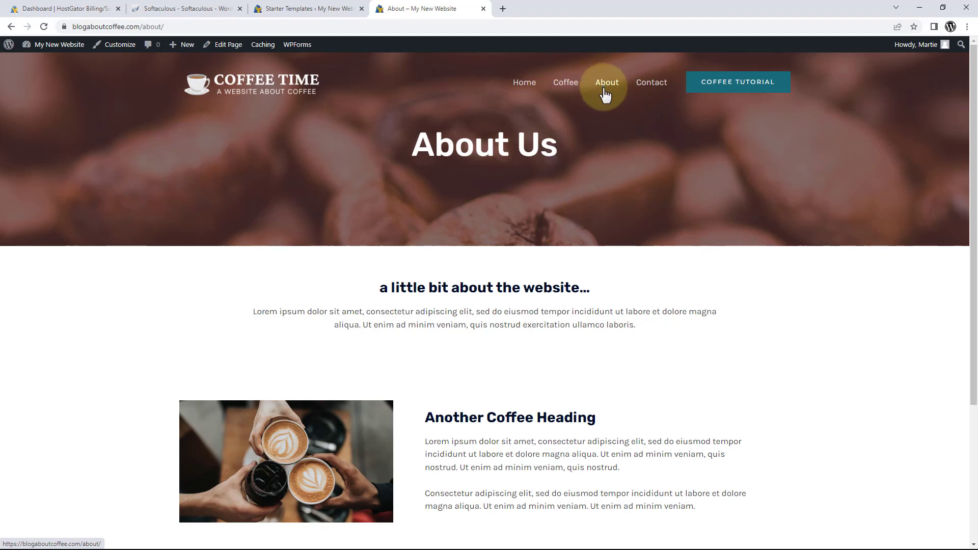
scroll(639, 121, down, 4)
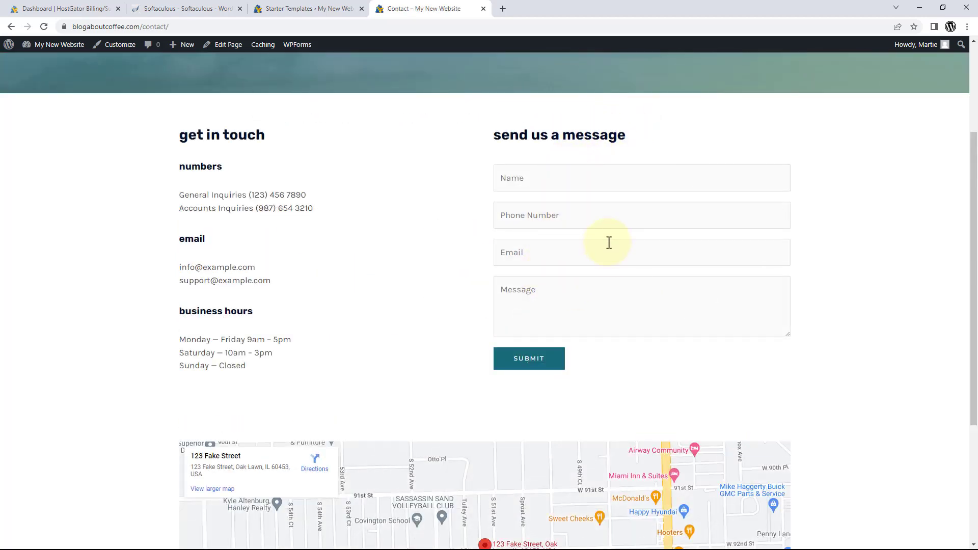
scroll(569, 223, down, 4)
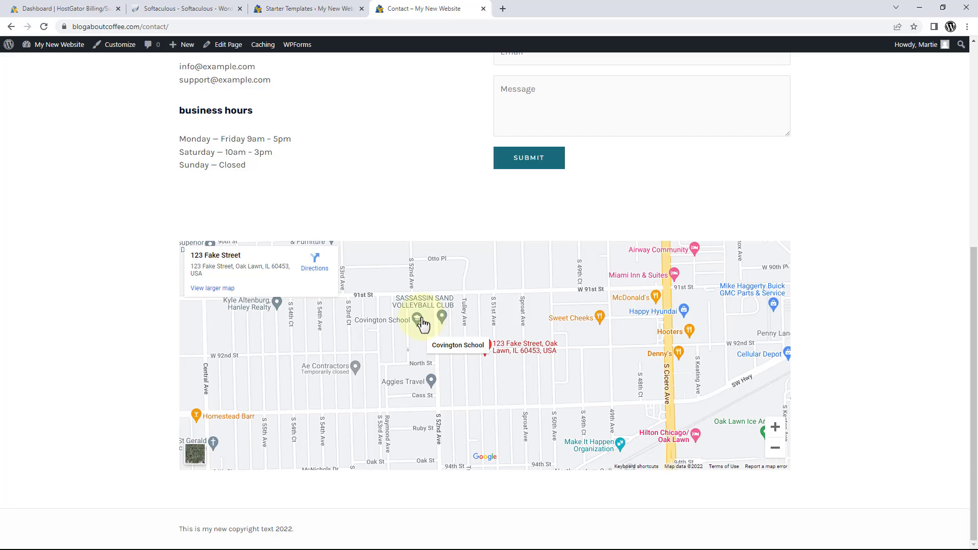
scroll(422, 323, up, 7)
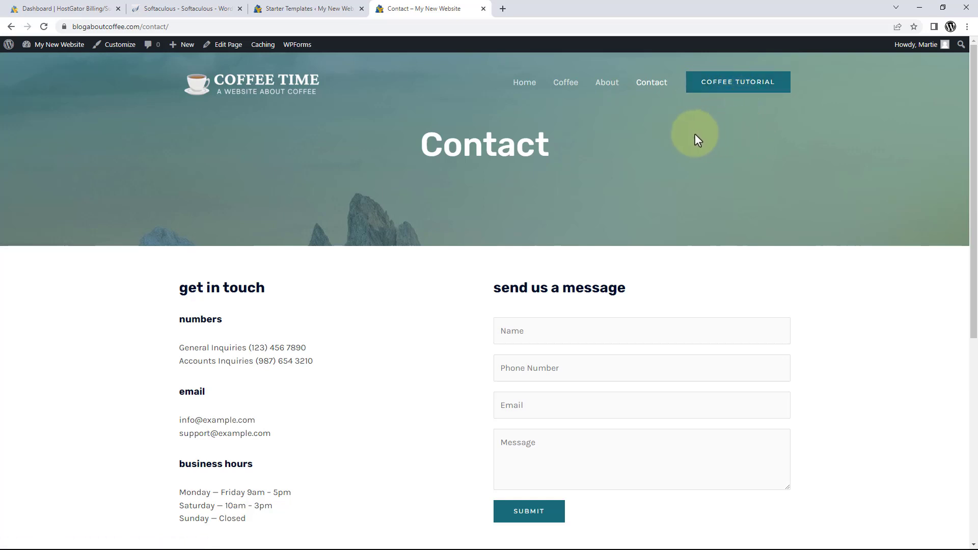
click(527, 85)
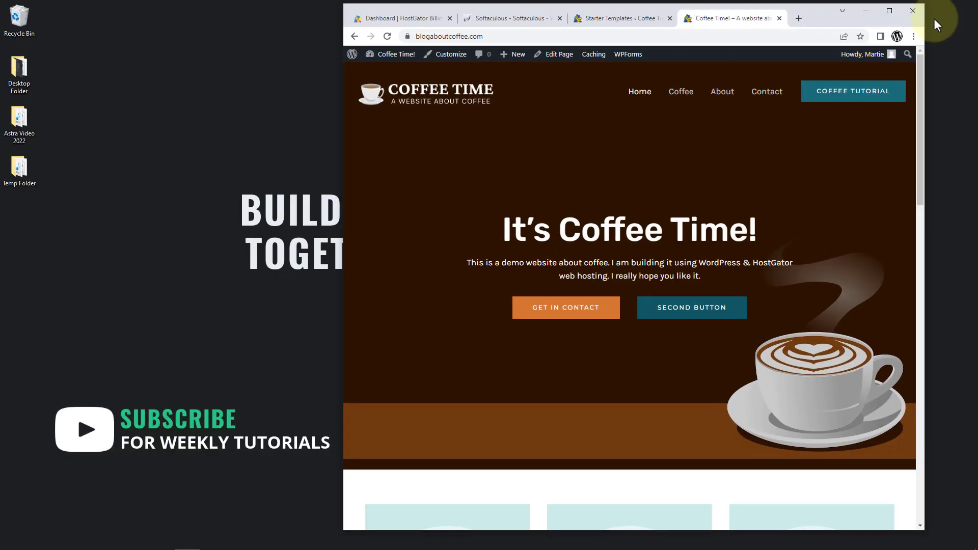
Narrow the browser to check the home page's mobile layout, then maximize it again.
drag(925, 104, 659, 123)
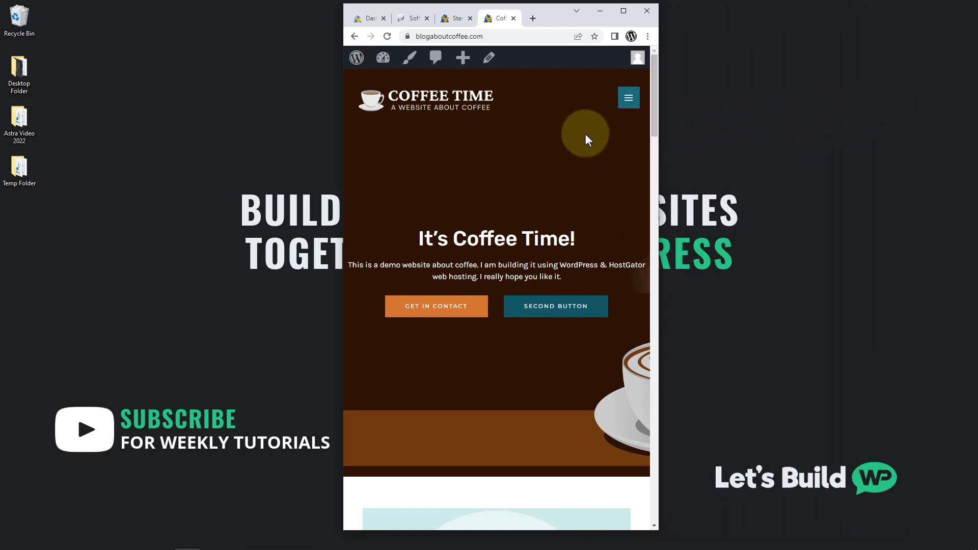
scroll(582, 133, down, 10)
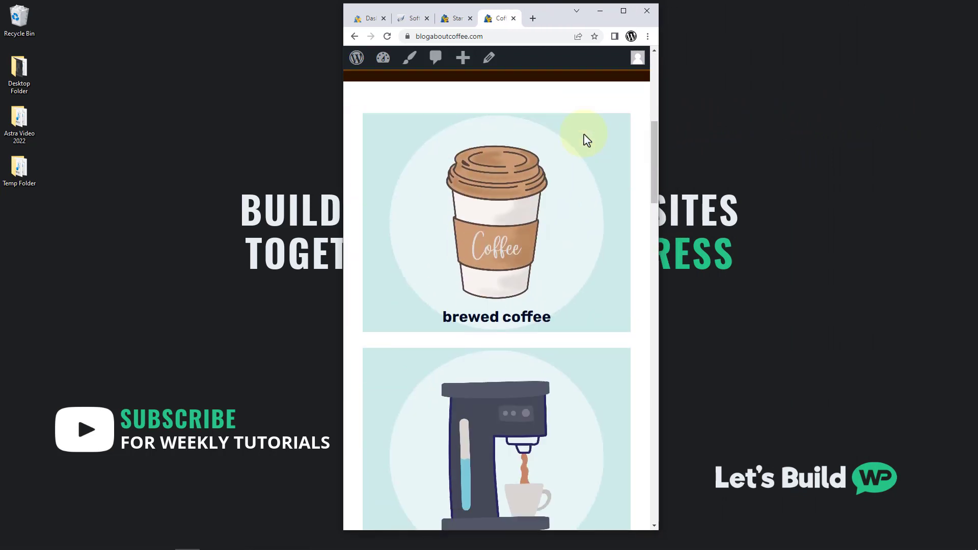
scroll(586, 140, down, 10)
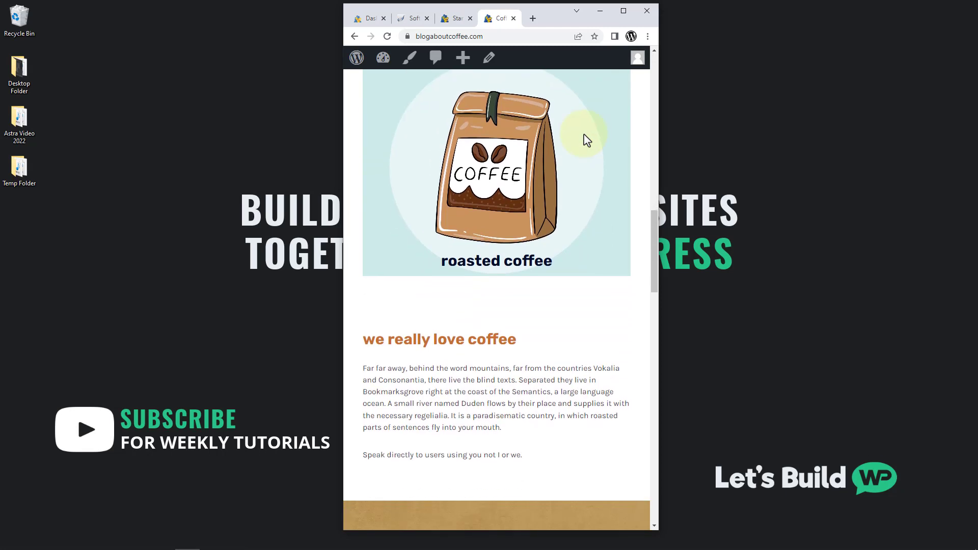
scroll(587, 140, down, 3)
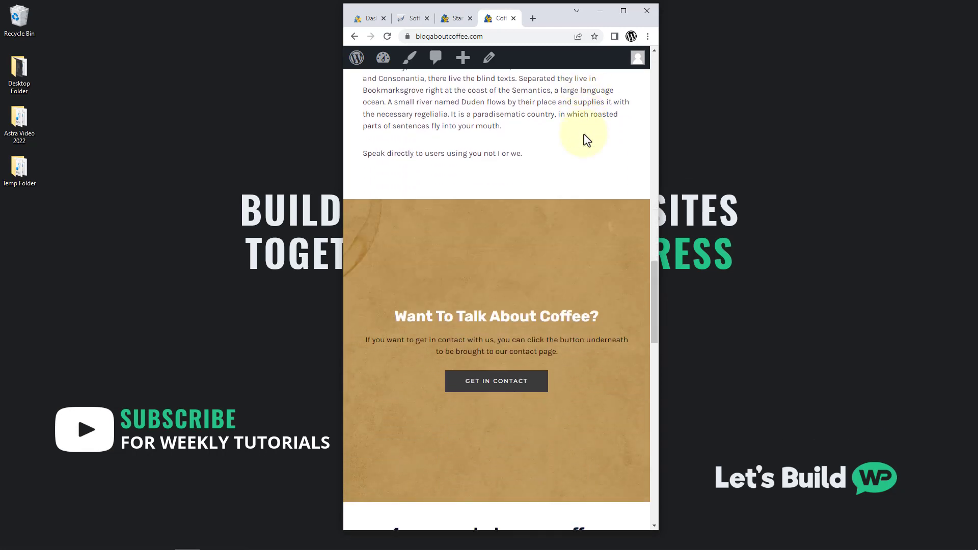
scroll(587, 140, up, 13)
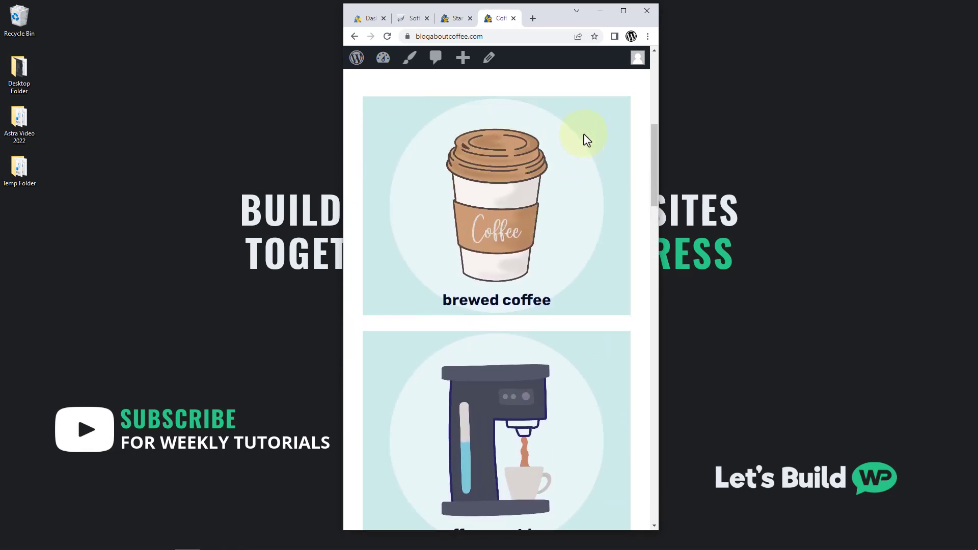
scroll(586, 138, up, 8)
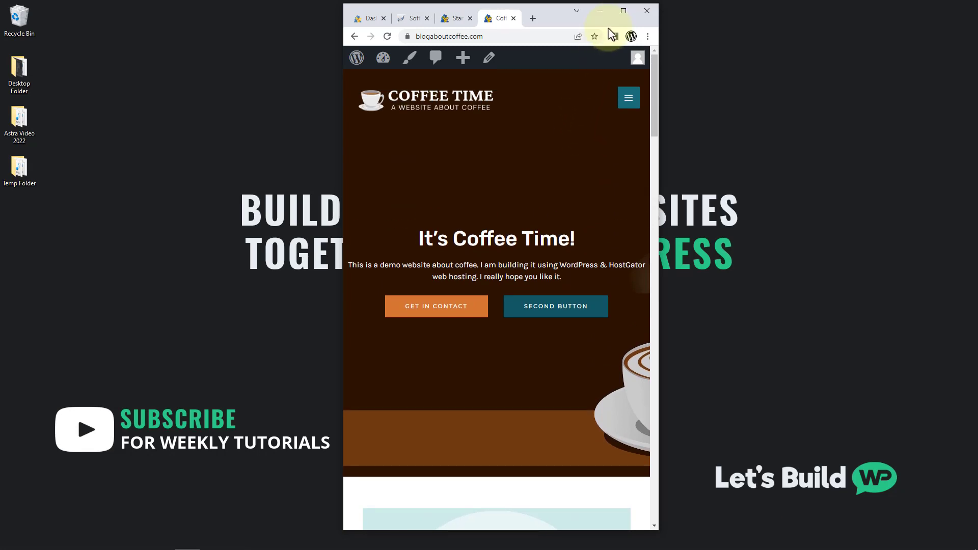
click(623, 10)
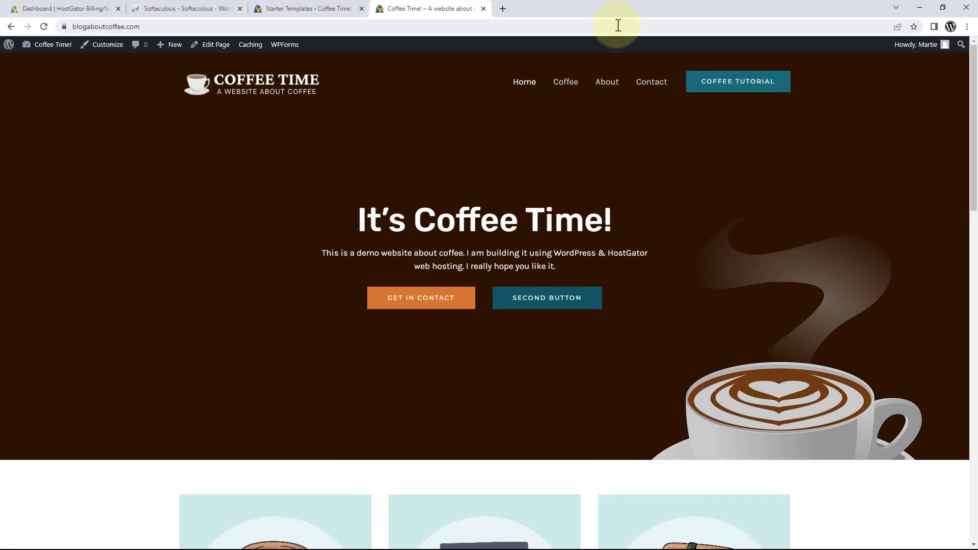